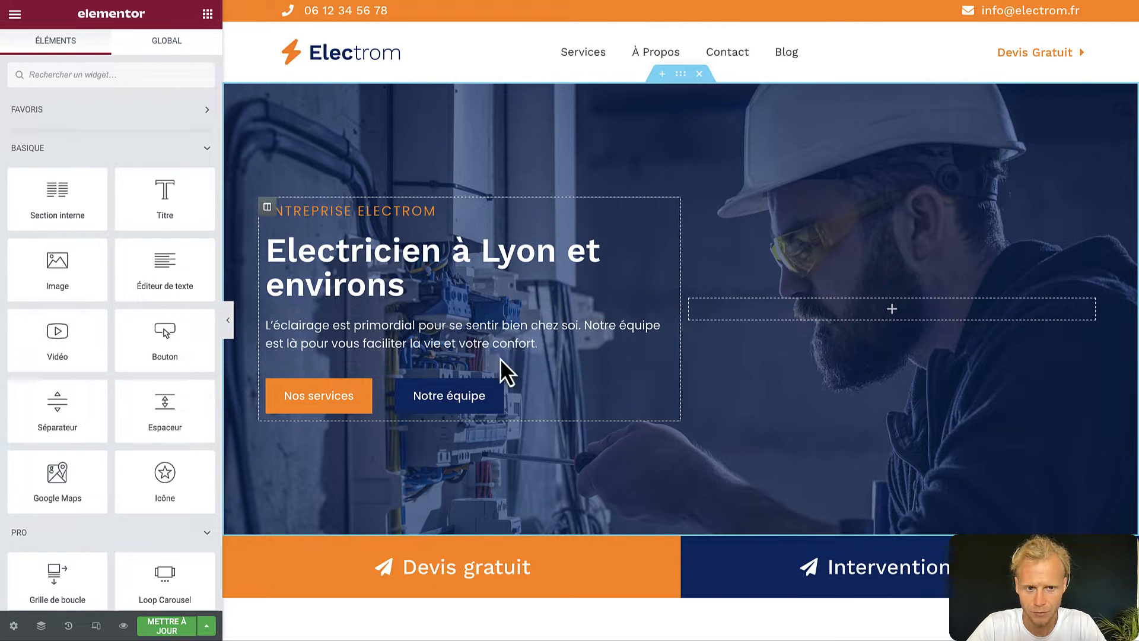
# Examine the electrician homepage from the header and hero down to the "Domaines de compétences" section.
pyautogui.scroll(-3, 685, 322)
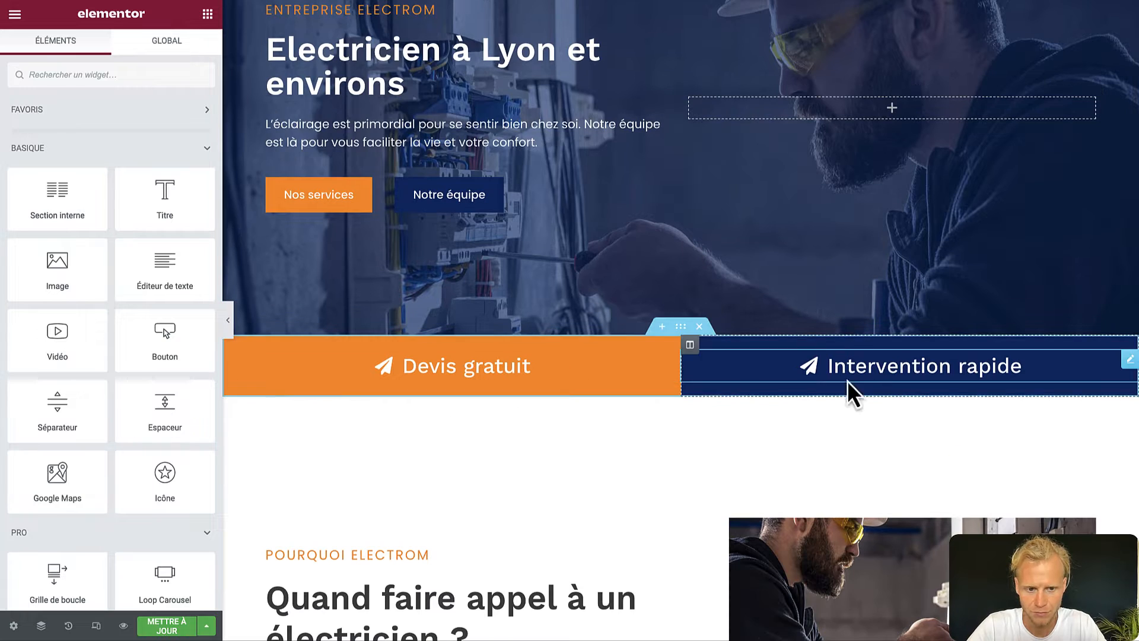
pyautogui.scroll(-1, 536, 460)
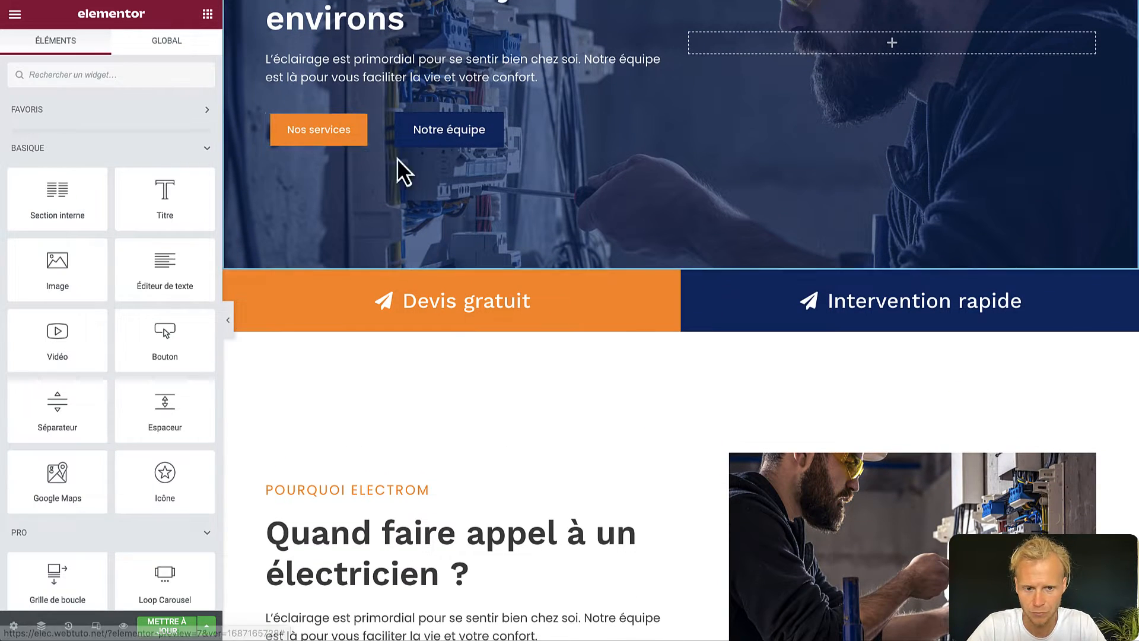
pyautogui.scroll(-5, 549, 526)
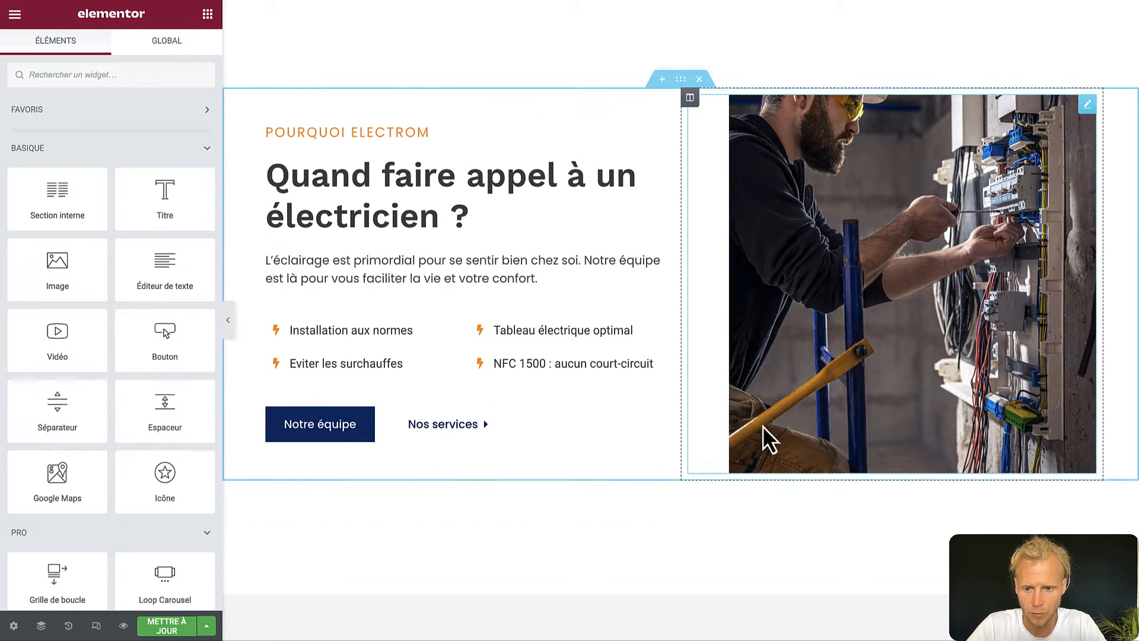
pyautogui.scroll(-9, 756, 329)
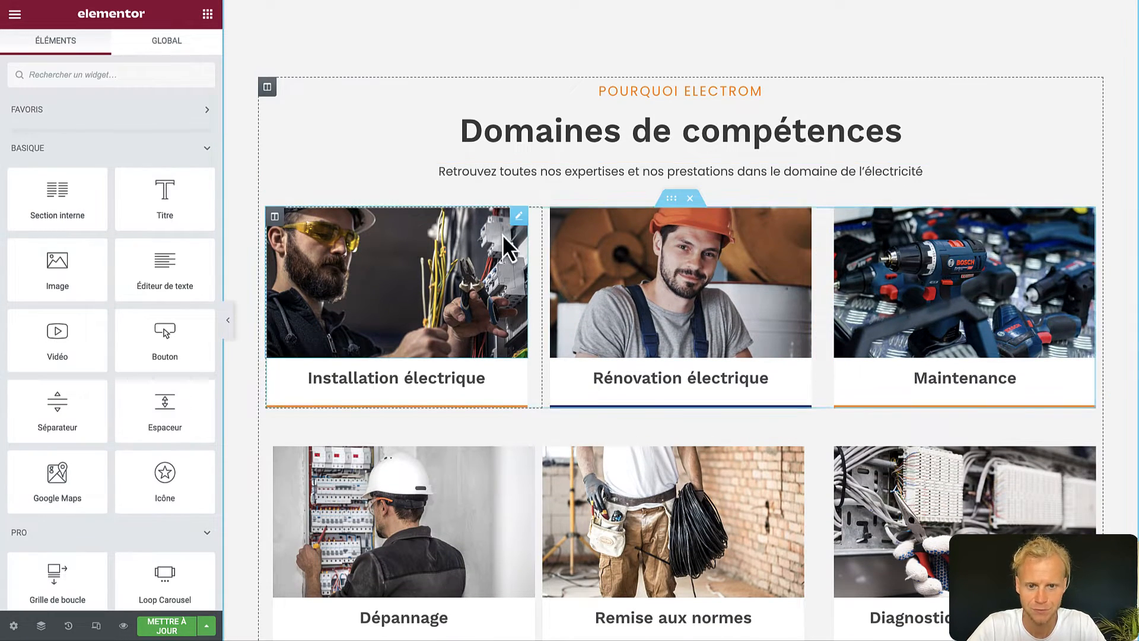
pyautogui.scroll(10, 684, 243)
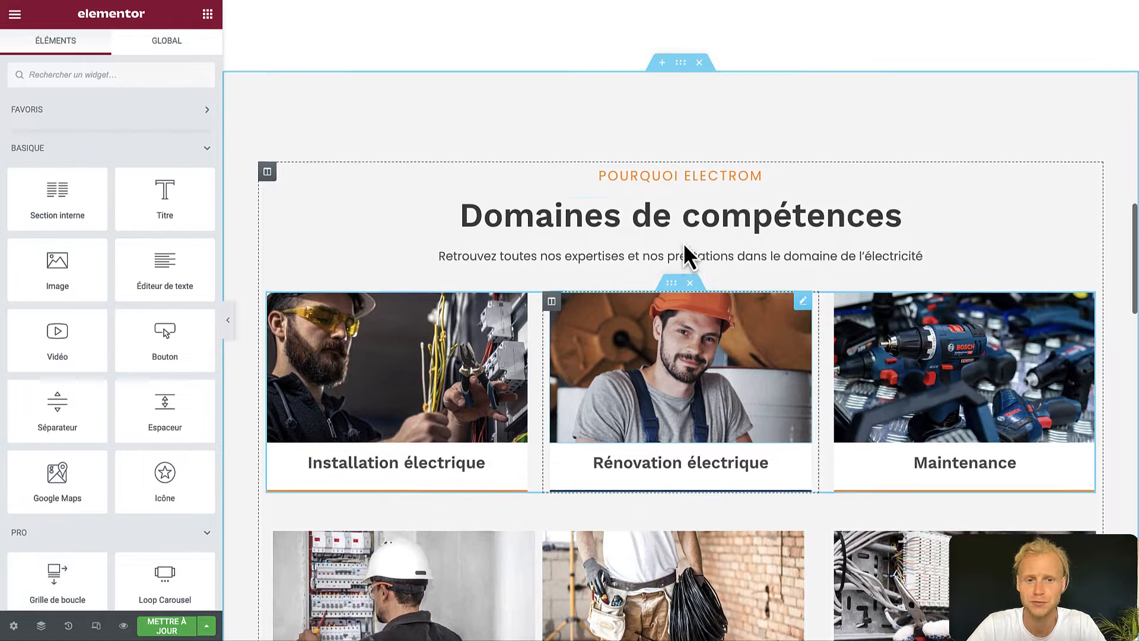
pyautogui.scroll(1, 683, 243)
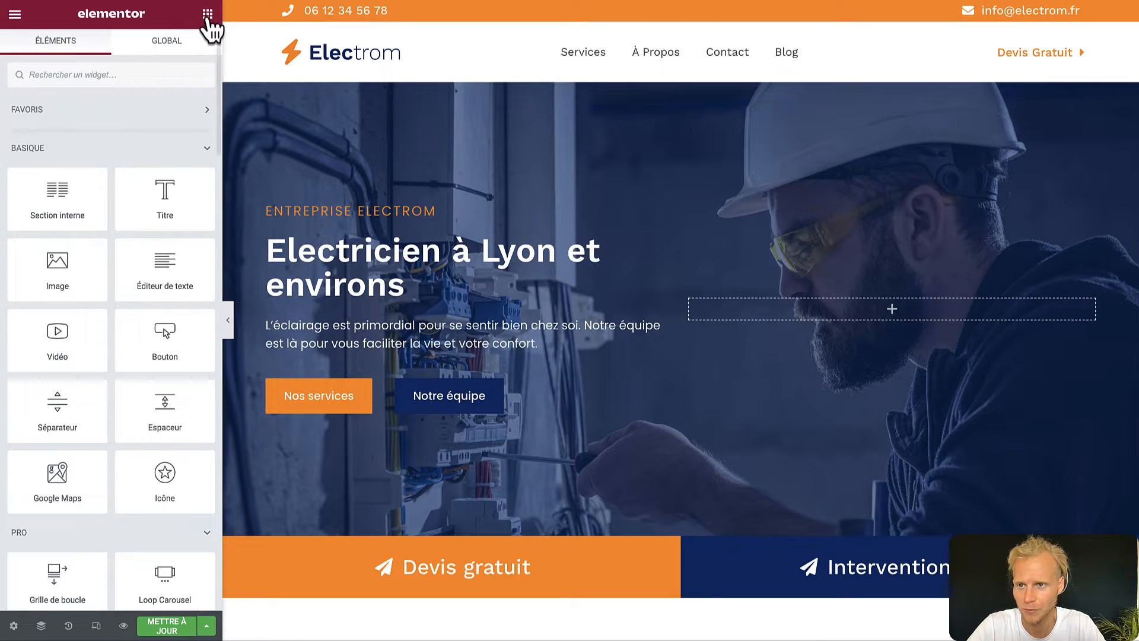
pyautogui.scroll(-4, 427, 331)
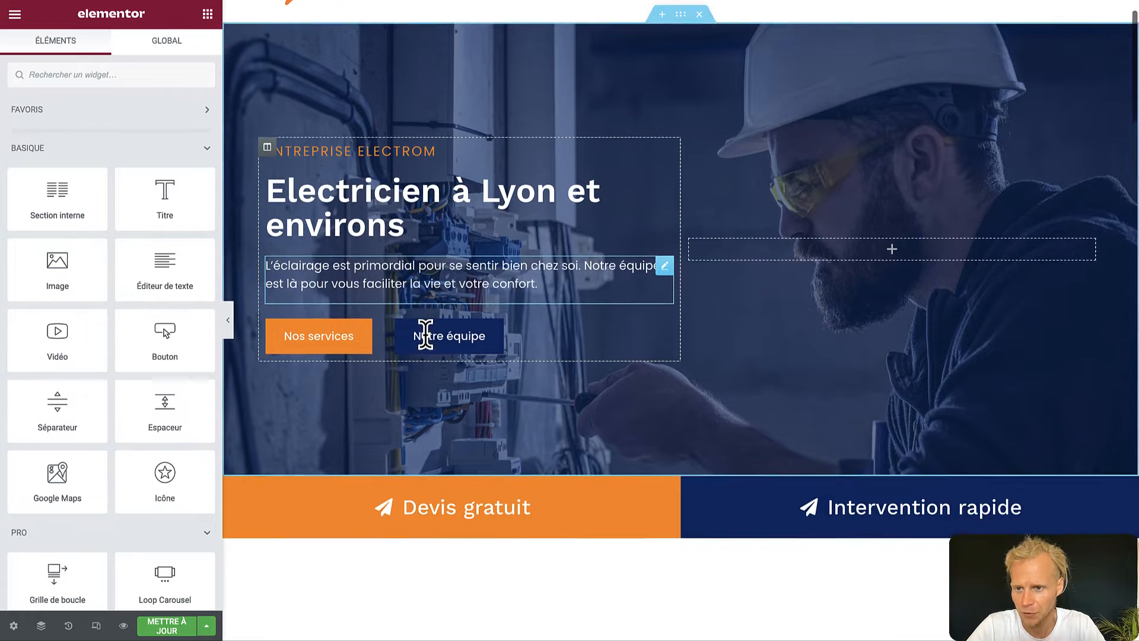
# Preview the homepage at full width with the widget panel collapsed, and restore the panel after reviewing the upper sections.
pyautogui.click(229, 321)
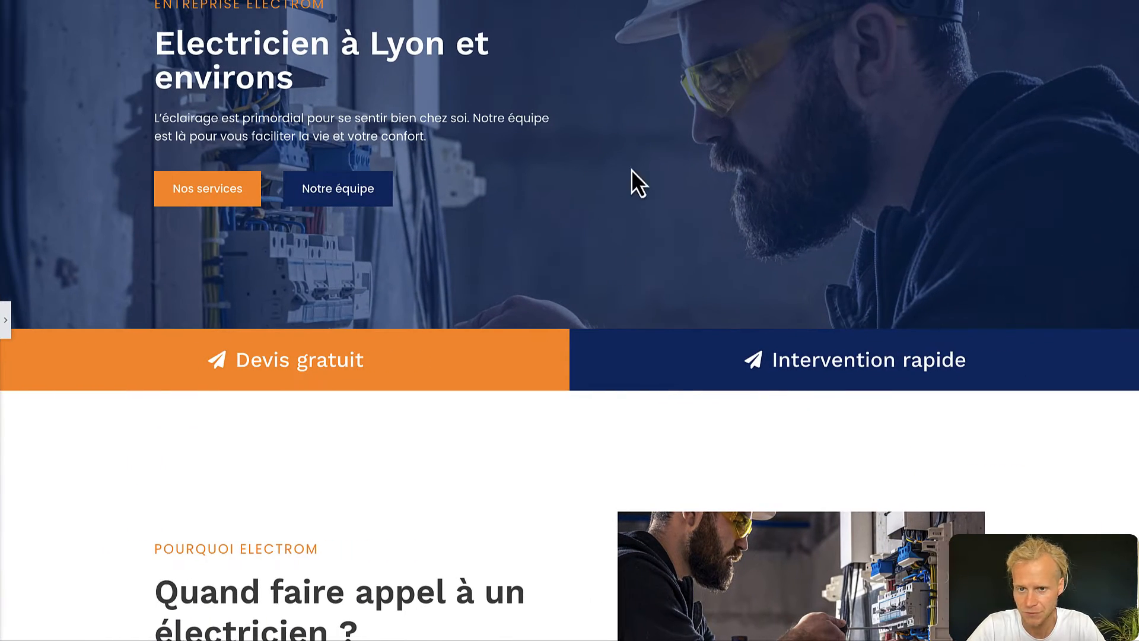
pyautogui.scroll(4, 451, 261)
pyautogui.scroll(-12, 451, 261)
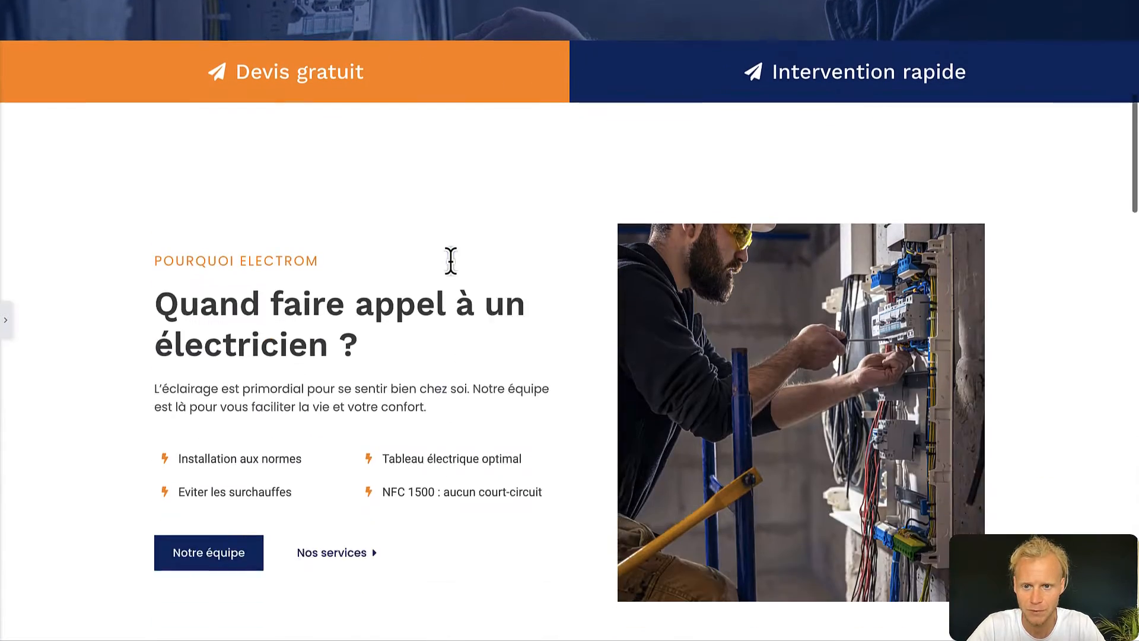
pyautogui.scroll(12, 450, 261)
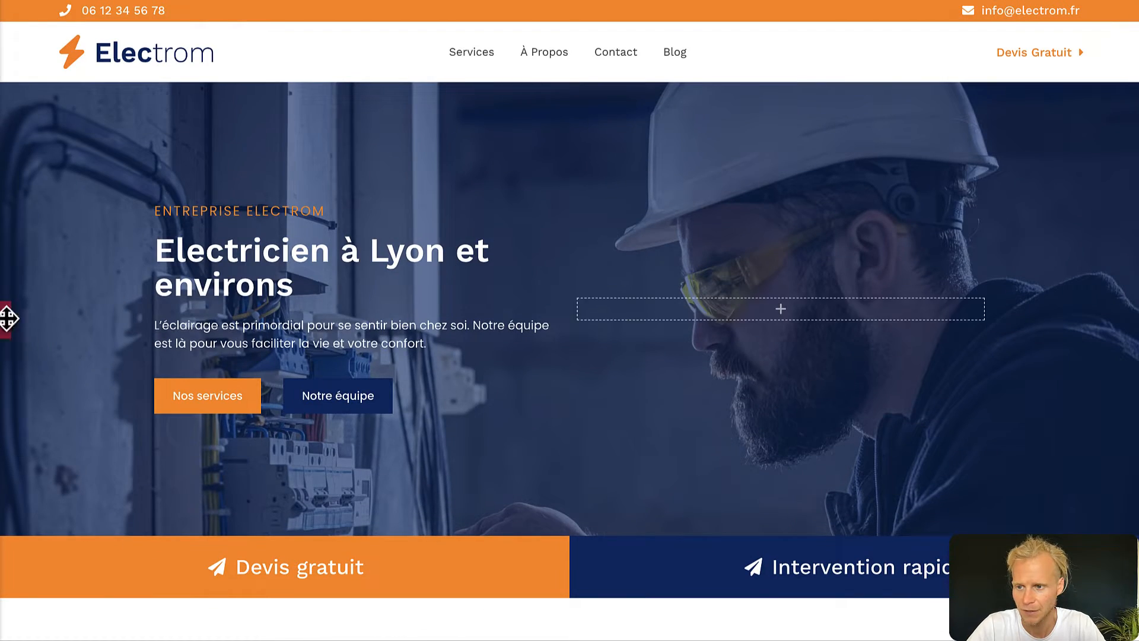
pyautogui.click(5, 321)
# Add a Google Maps widget to the empty column of the hero section and return to the widget list.
pyautogui.scroll(-3, 302, 326)
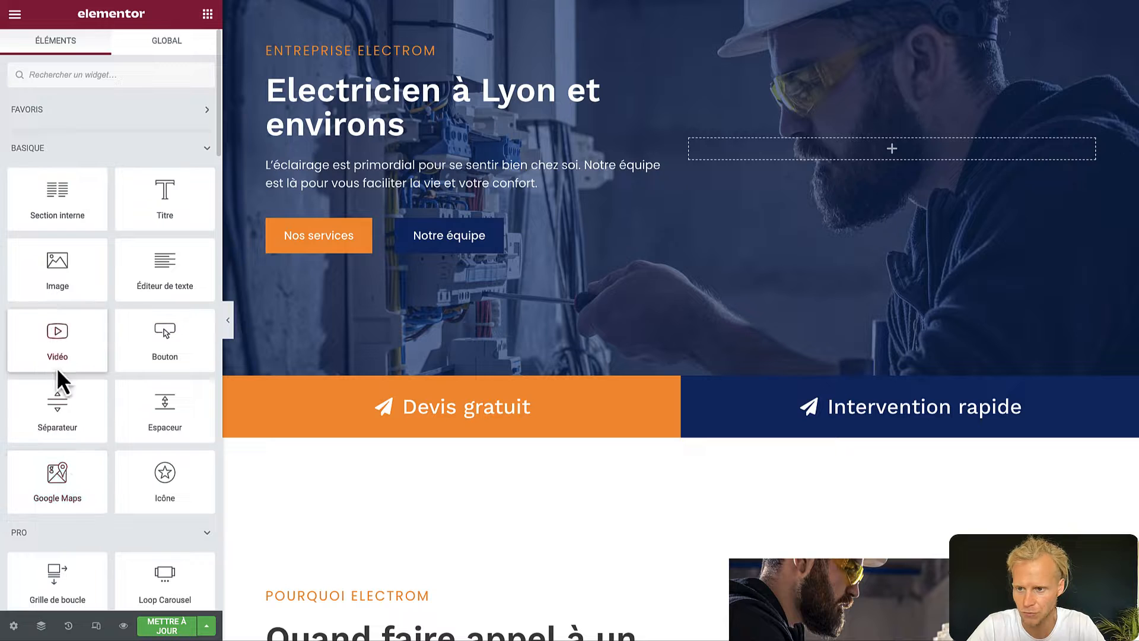
pyautogui.moveTo(59, 478); pyautogui.dragTo(781, 163)
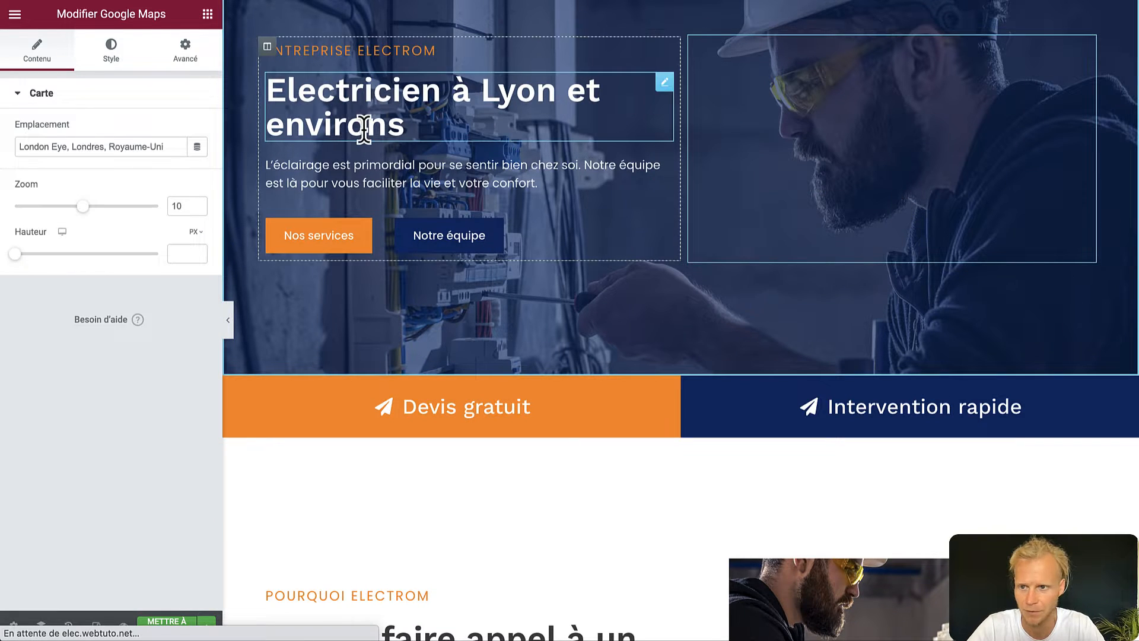
pyautogui.click(207, 15)
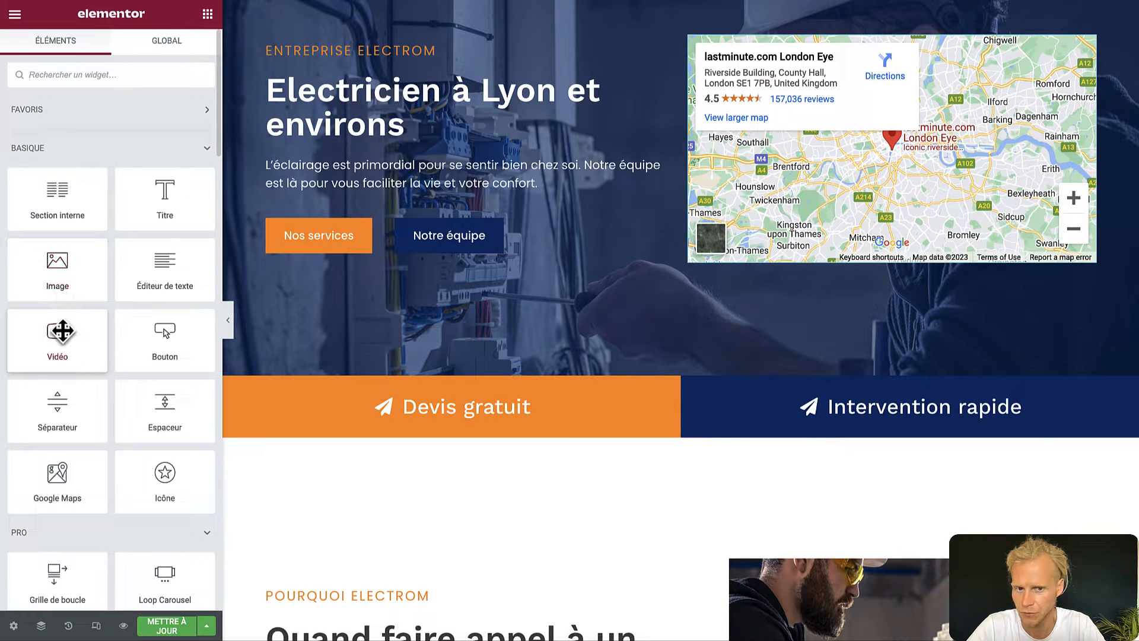
# Add an Icon widget above the heading "Quand faire appel à un électricien ?" and replace its star with the spray can icon.
pyautogui.scroll(-3, 479, 520)
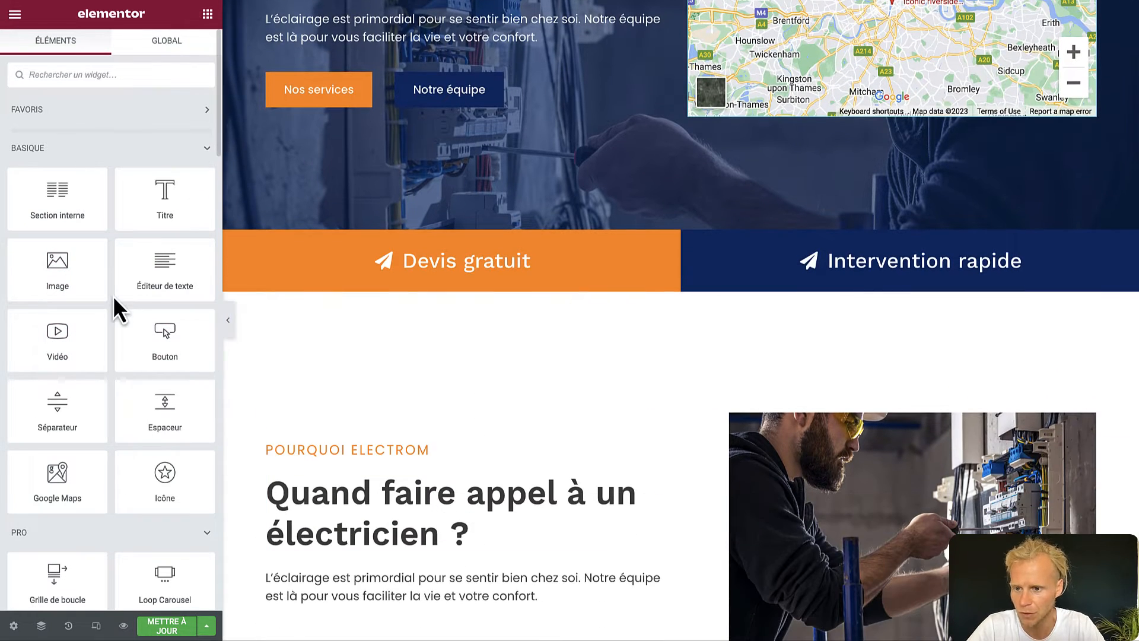
pyautogui.scroll(-1, 114, 302)
pyautogui.moveTo(148, 424); pyautogui.dragTo(475, 482)
pyautogui.click(109, 180)
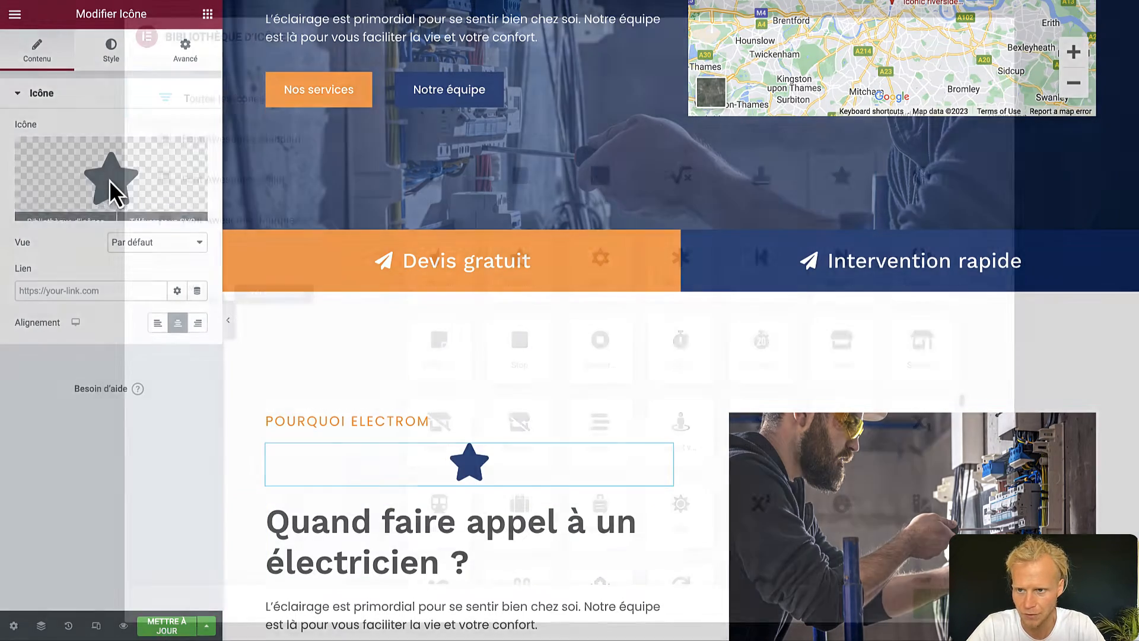
pyautogui.click(434, 202)
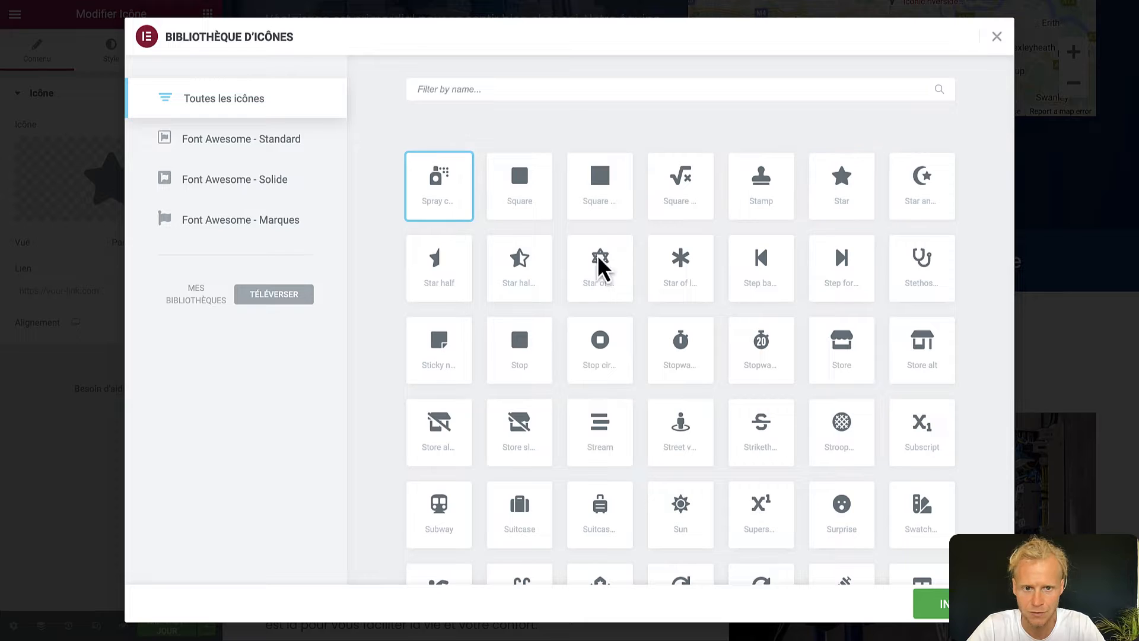
pyautogui.click(931, 604)
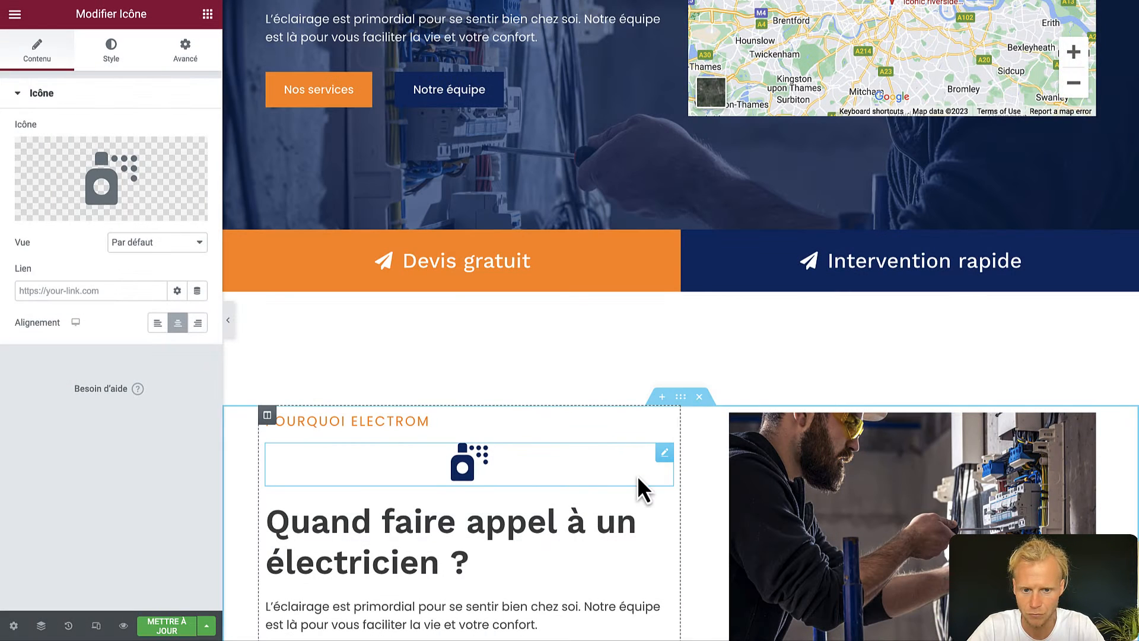
# Enlarge the spray can icon and change its main colour to lime green.
pyautogui.rightClick(663, 461)
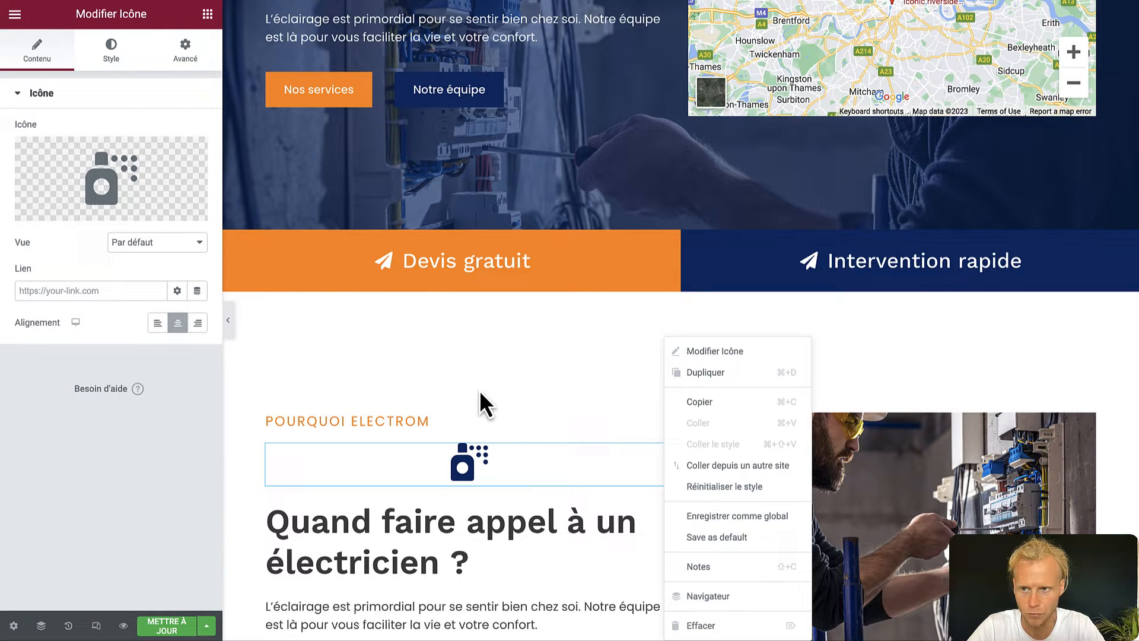
pyautogui.click(107, 56)
pyautogui.moveTo(15, 221); pyautogui.dragTo(127, 222)
pyautogui.click(197, 161)
pyautogui.moveTo(61, 356); pyautogui.dragTo(196, 356)
pyautogui.moveTo(178, 296); pyautogui.dragTo(167, 229)
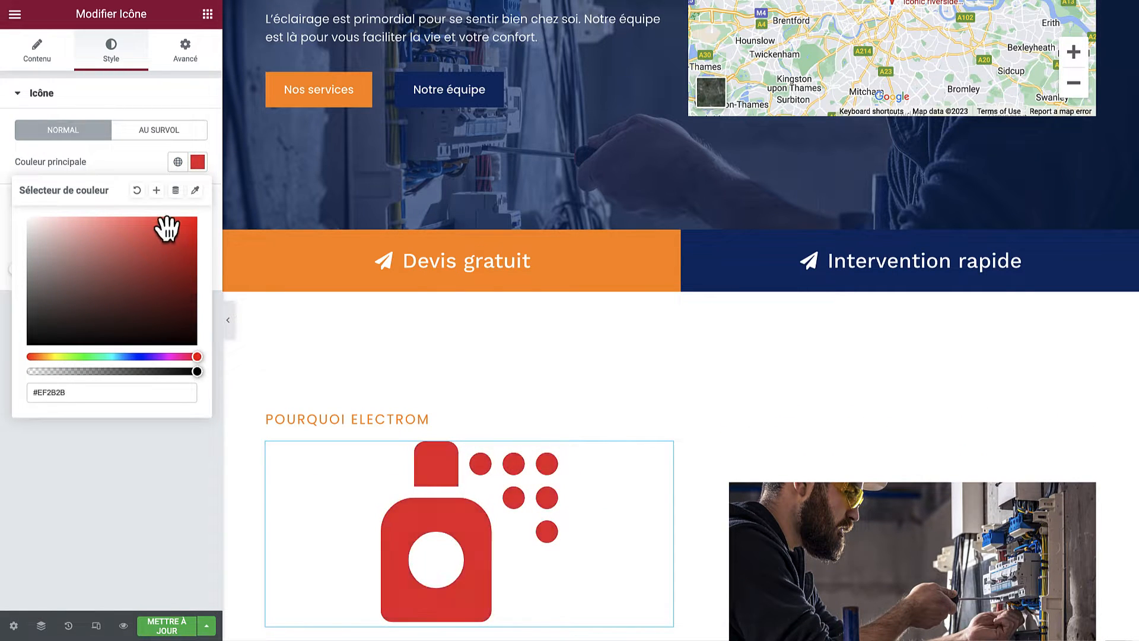
pyautogui.moveTo(170, 358); pyautogui.dragTo(62, 365)
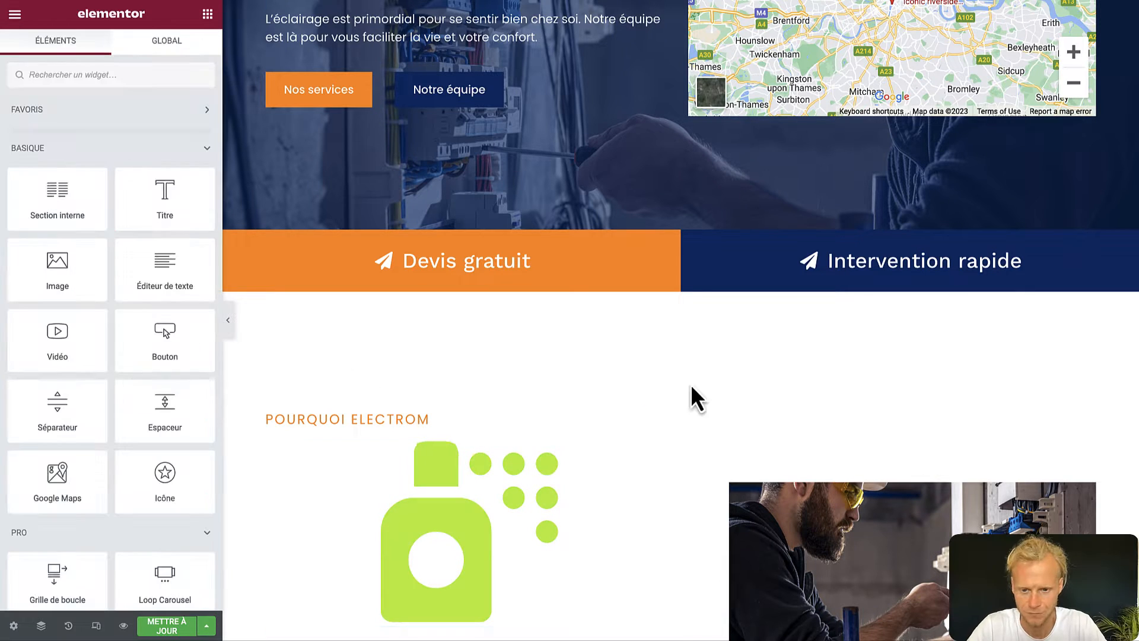
# Delete the green spray can icon from the "Pourquoi Electrom" section.
pyautogui.rightClick(662, 457)
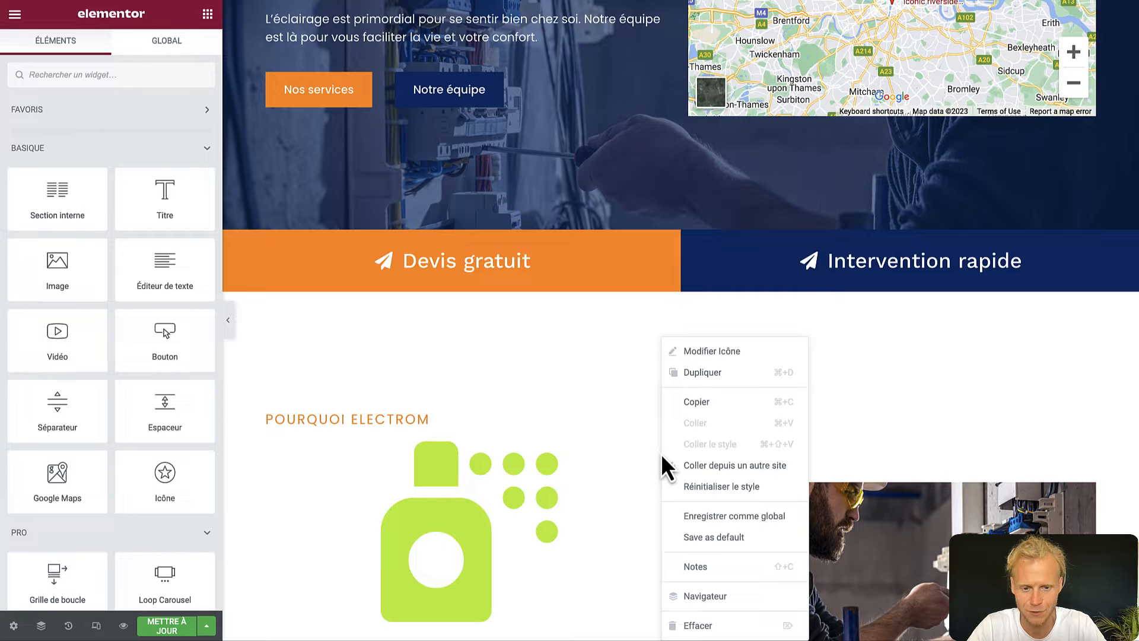
pyautogui.click(708, 620)
pyautogui.scroll(5, 674, 374)
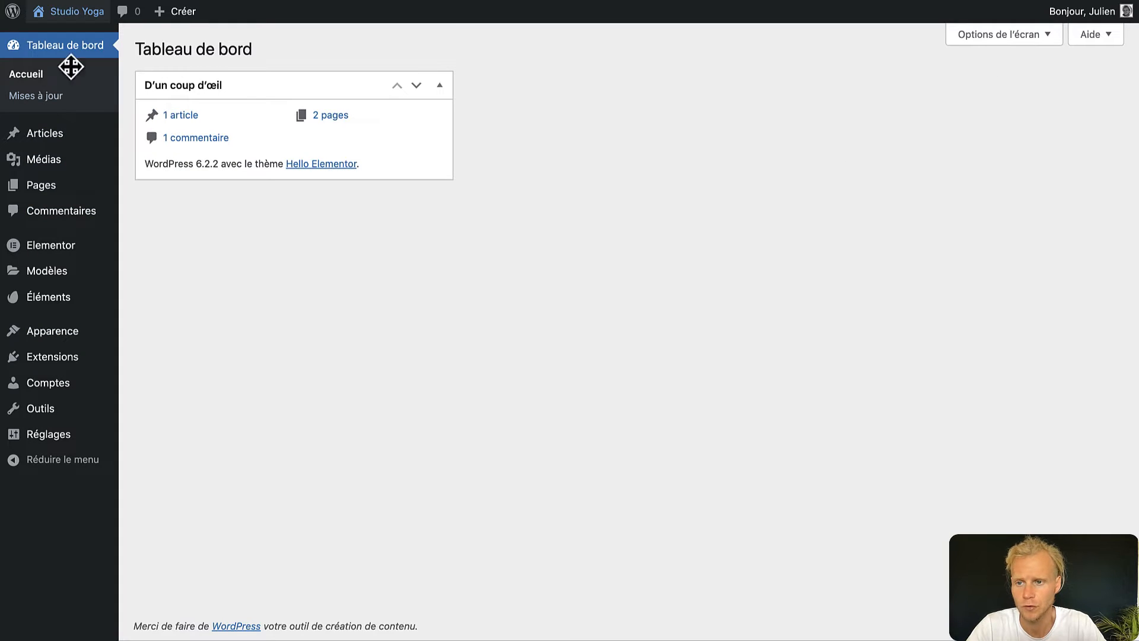
# Open the page for adding extensions in the Studio Yoga WordPress dashboard.
pyautogui.moveTo(52, 254)
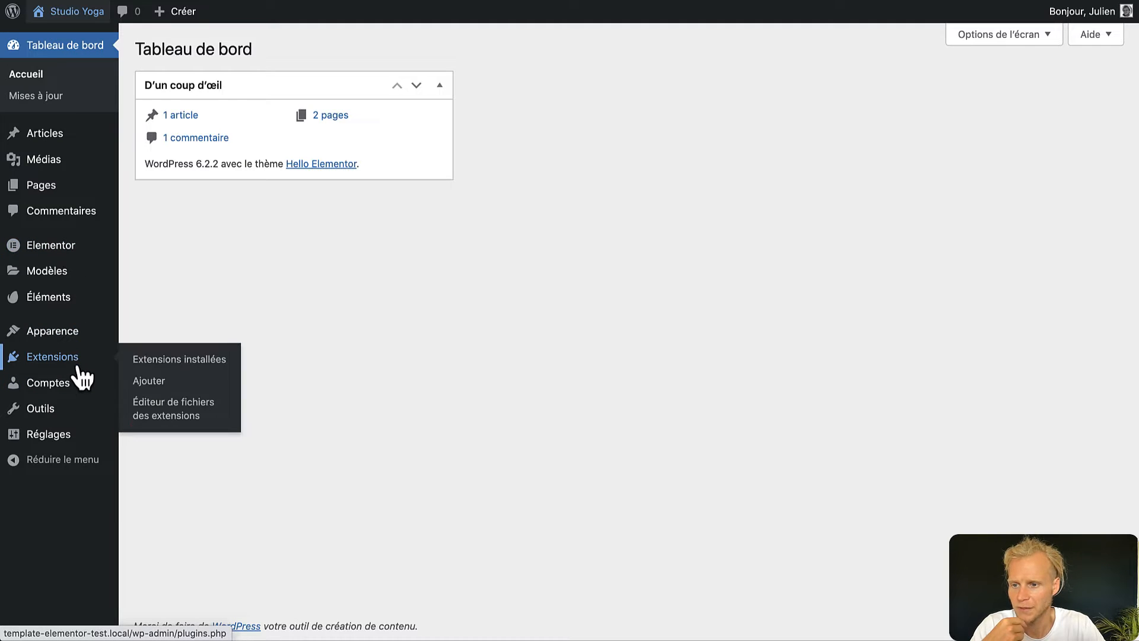
pyautogui.moveTo(96, 336)
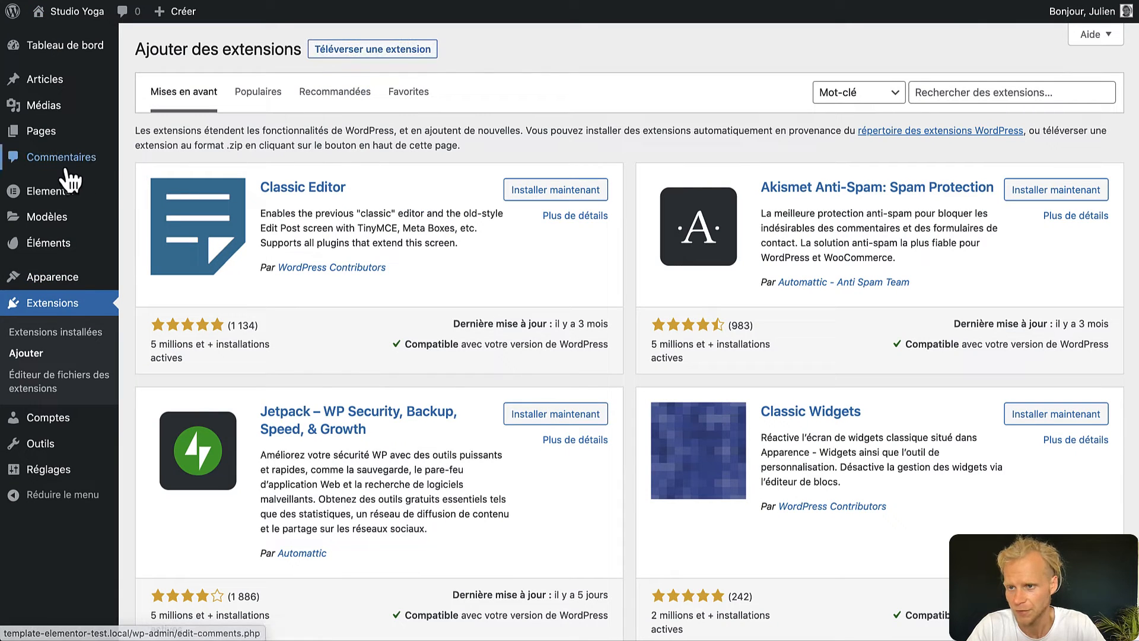
# Create a new page titled "Tuto Elementor 15 min" and publish it.
pyautogui.moveTo(67, 141)
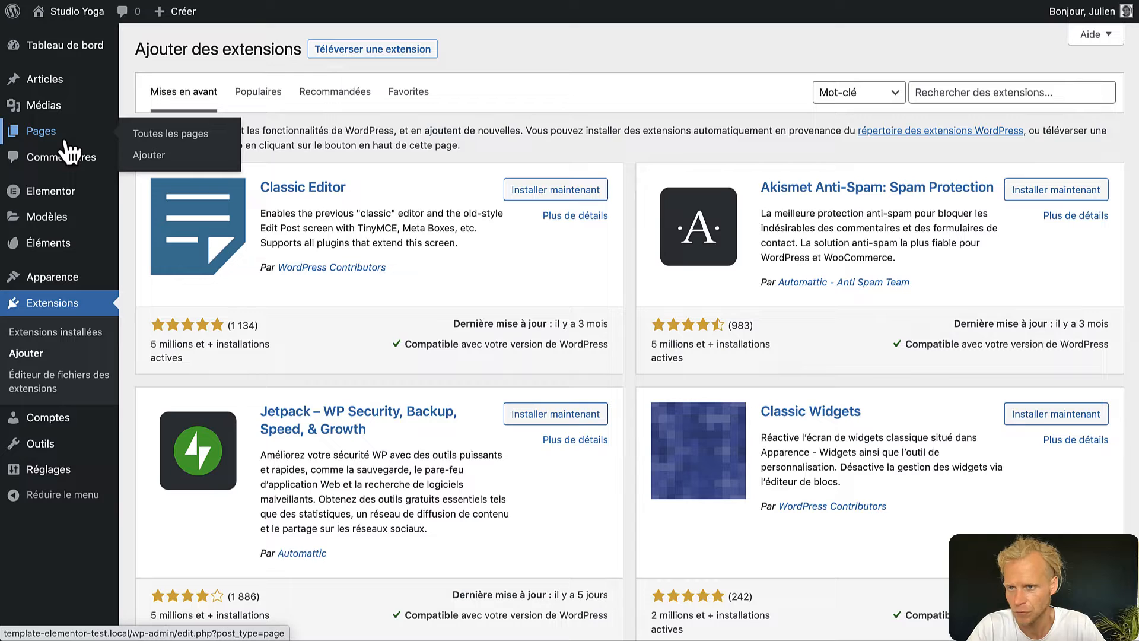
pyautogui.click(135, 158)
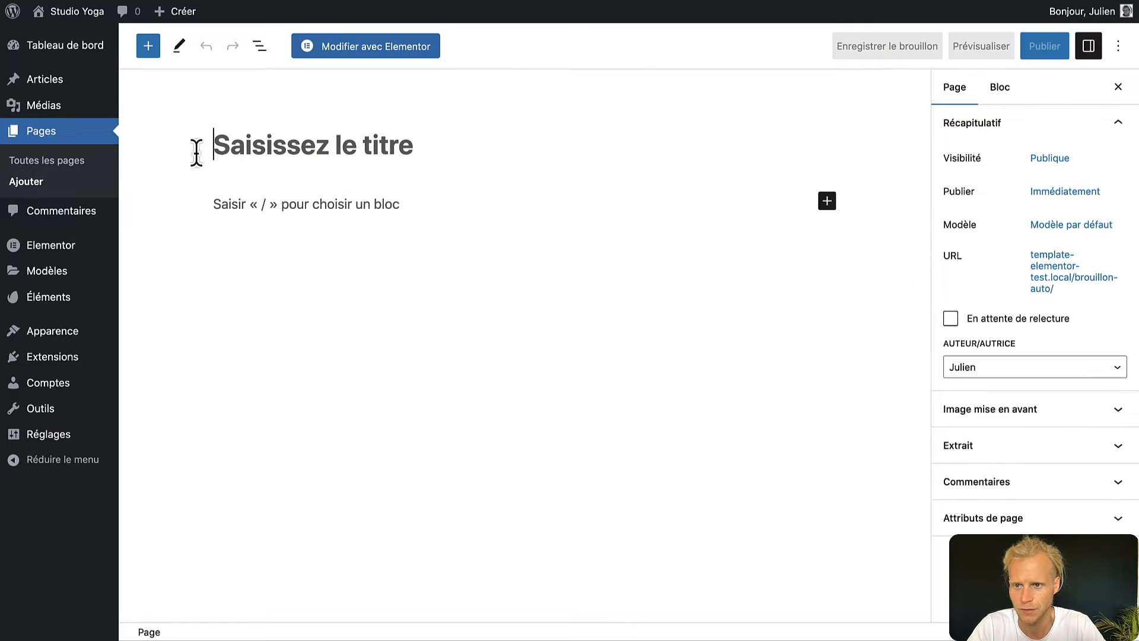
pyautogui.write('Tuto Elementor 15 min')
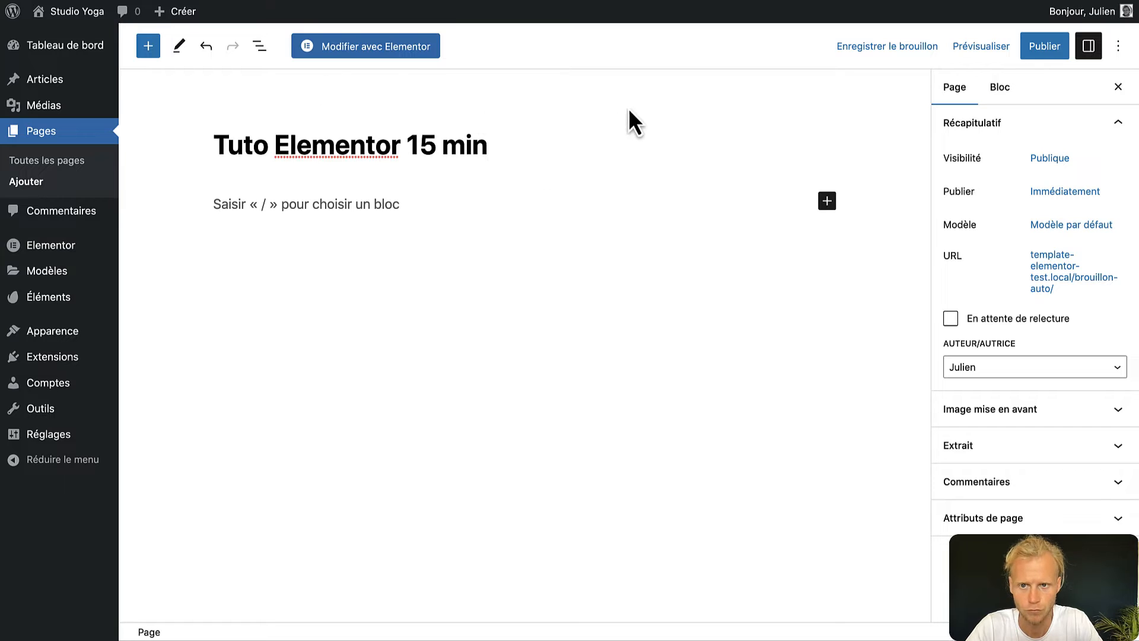
pyautogui.click(1045, 53)
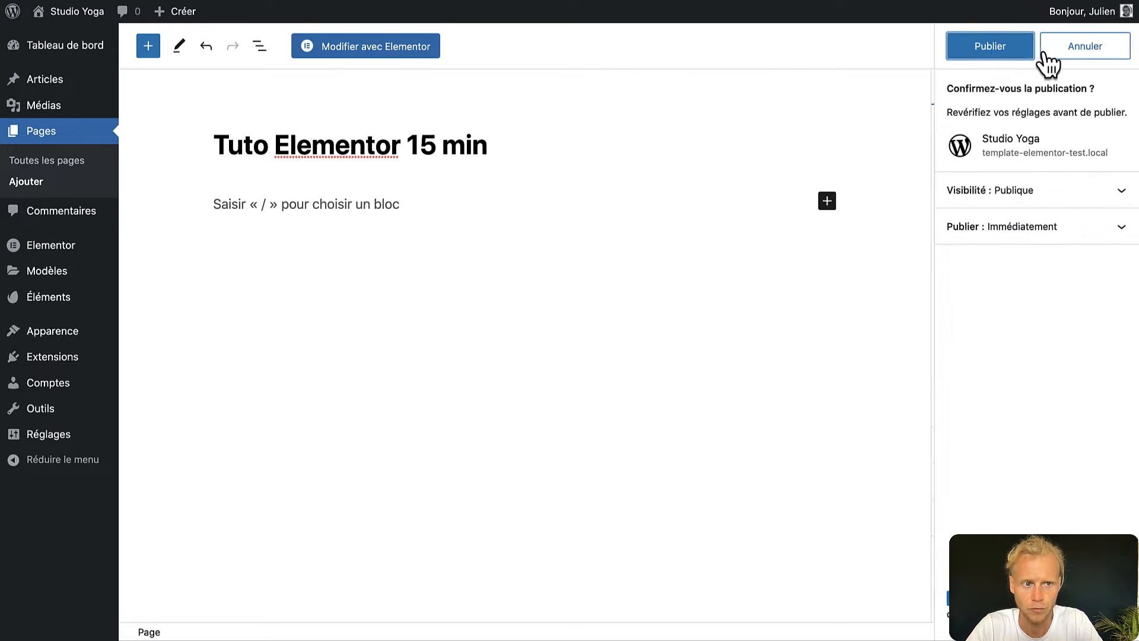
pyautogui.click(1001, 48)
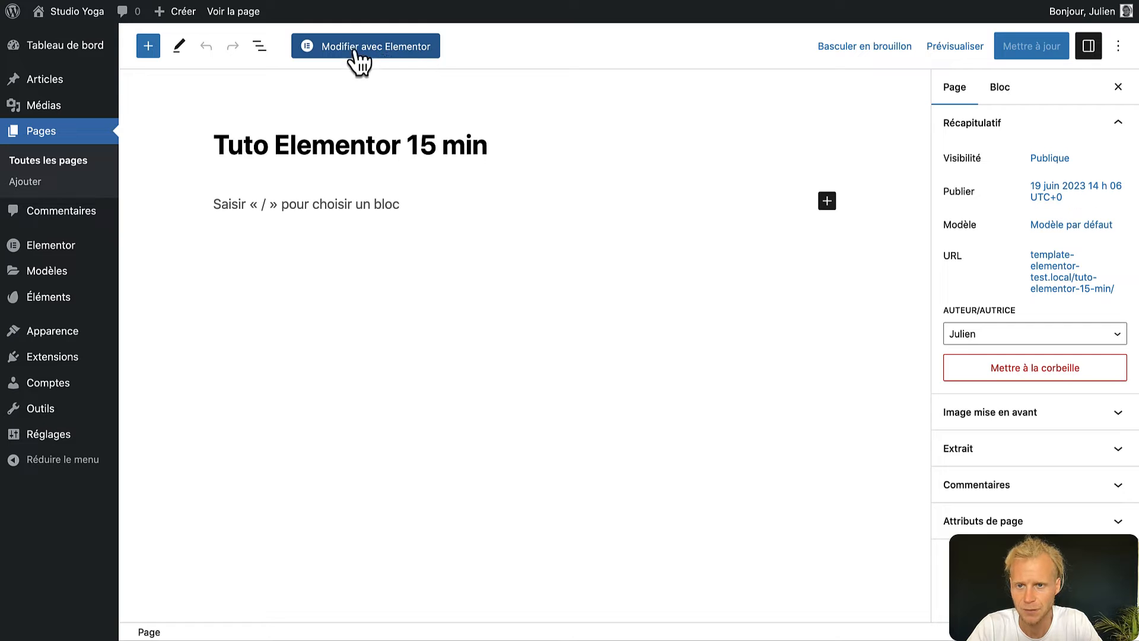
# Open the new page for editing with Elementor, dismissing both "What's New" announcements and closing the floating Navigator.
pyautogui.click(367, 47)
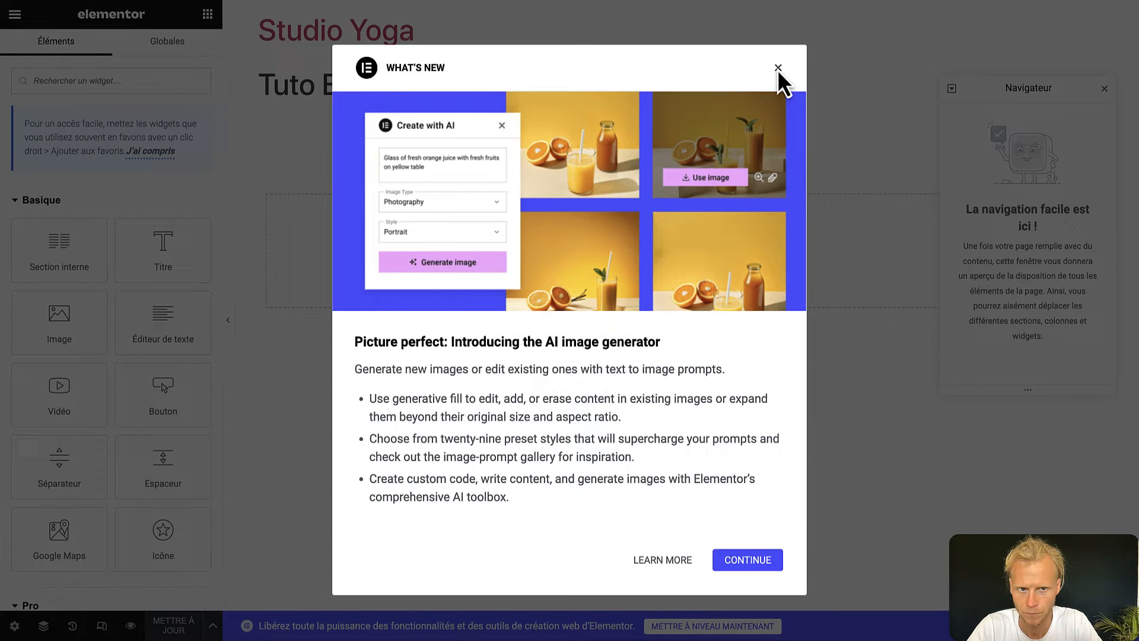
pyautogui.click(778, 68)
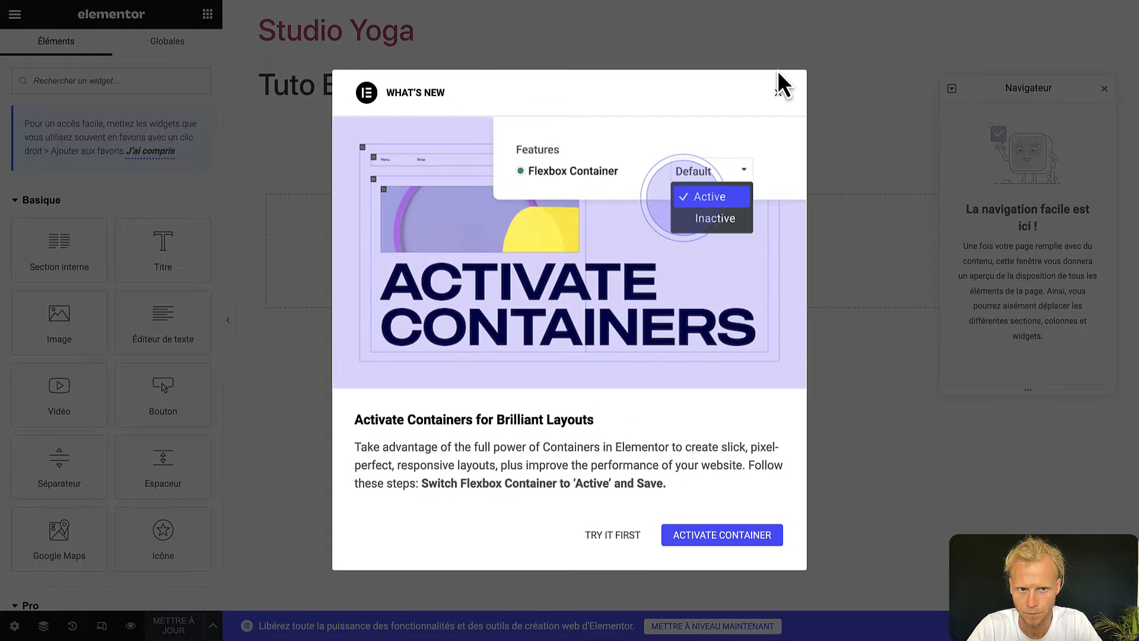
pyautogui.click(777, 93)
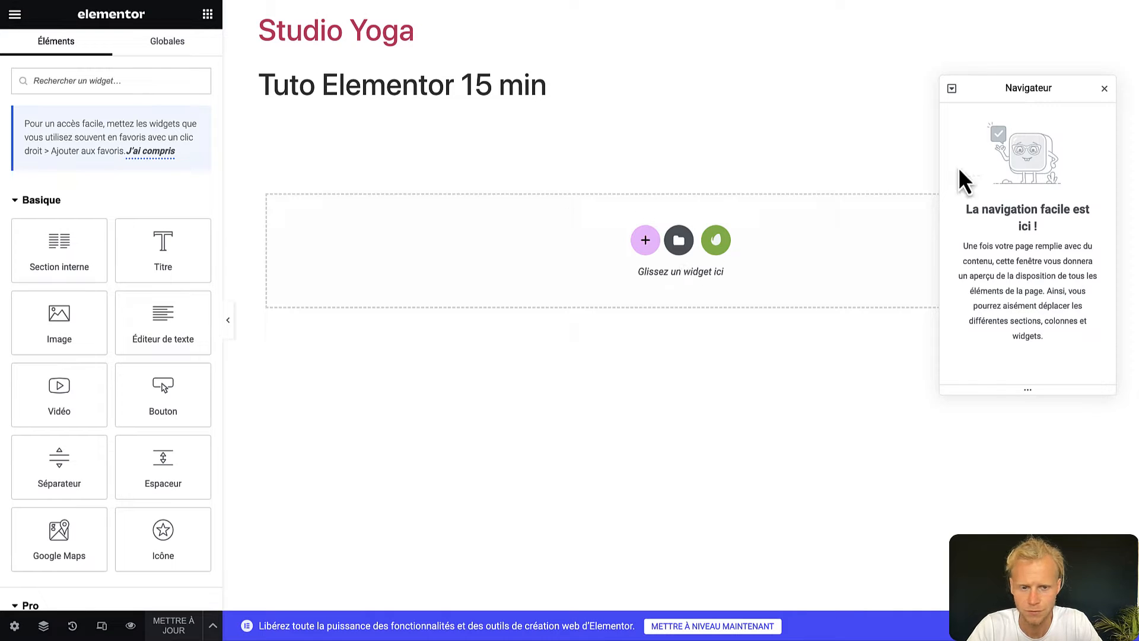
pyautogui.click(1103, 89)
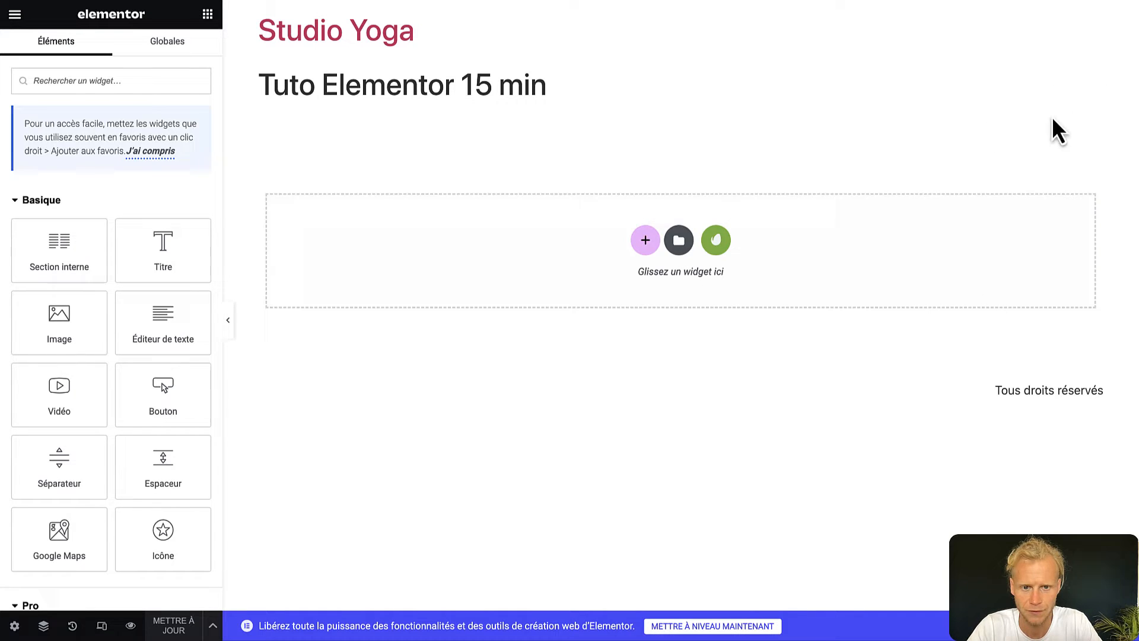
# Add a section with the single-column structure to the page.
pyautogui.click(645, 240)
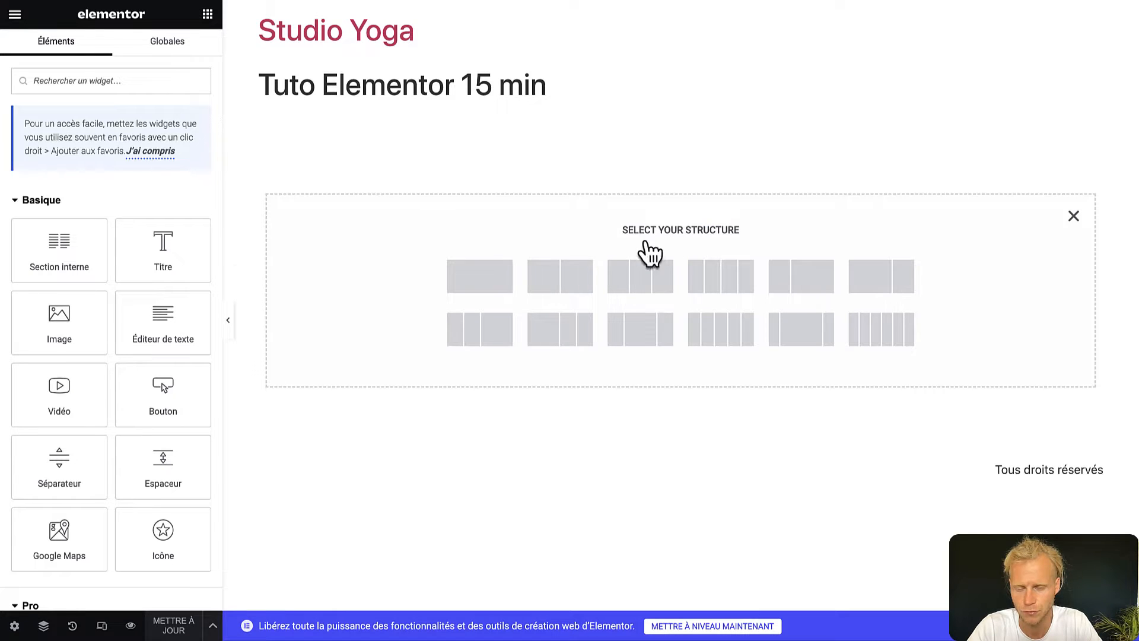
pyautogui.click(487, 290)
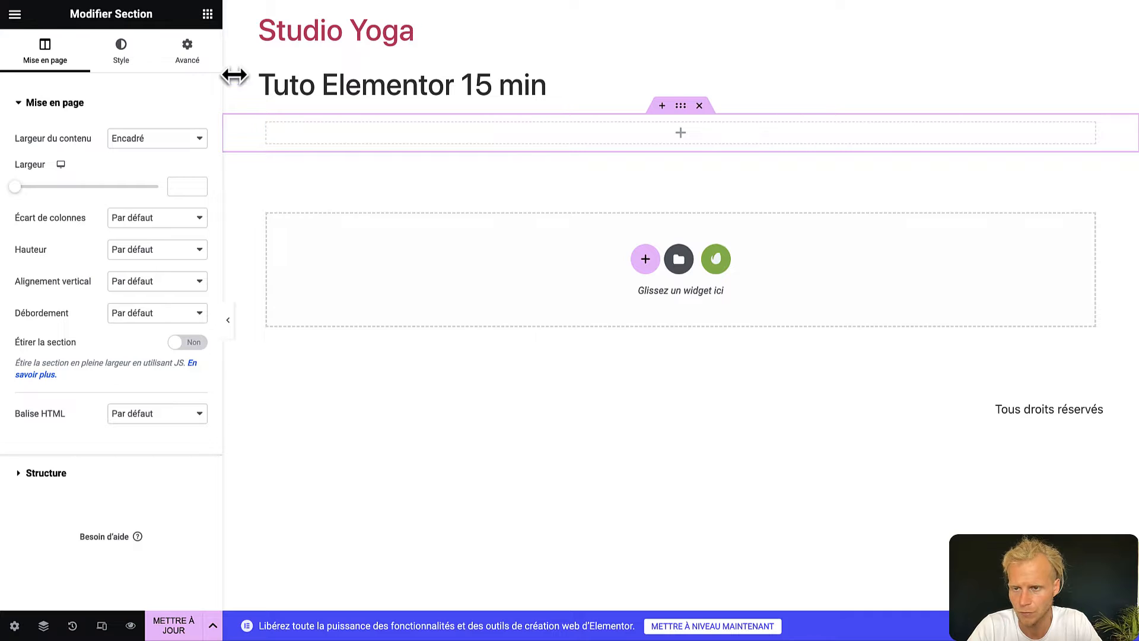
# Add a Titre widget to the empty section and set its text to "Bienvenue sur mon Site".
pyautogui.click(206, 21)
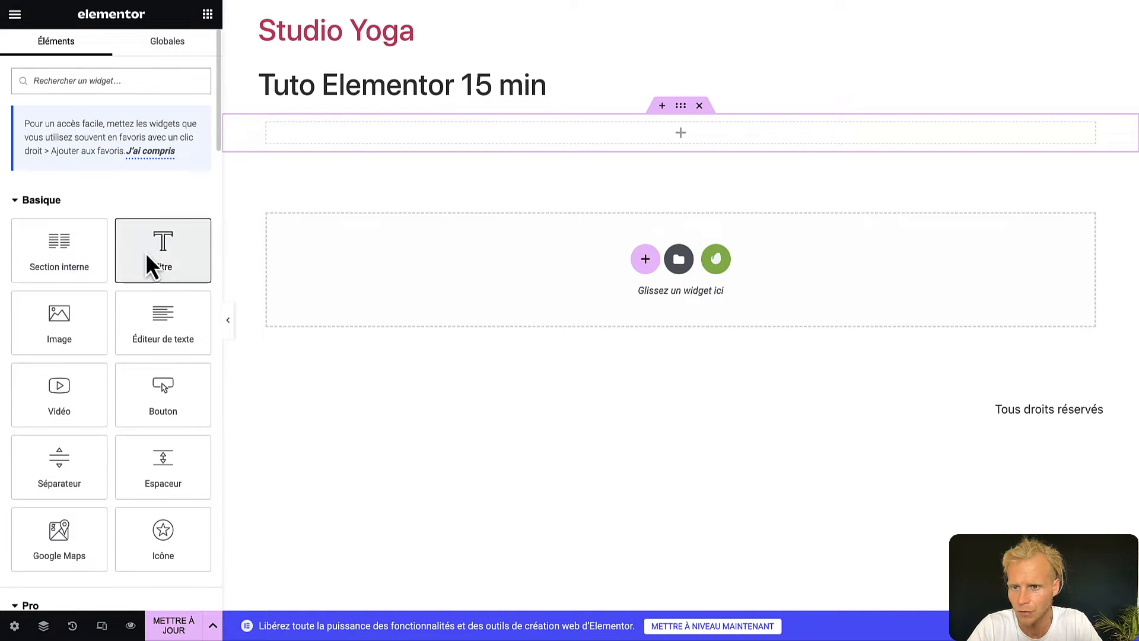
pyautogui.moveTo(150, 262); pyautogui.dragTo(386, 132)
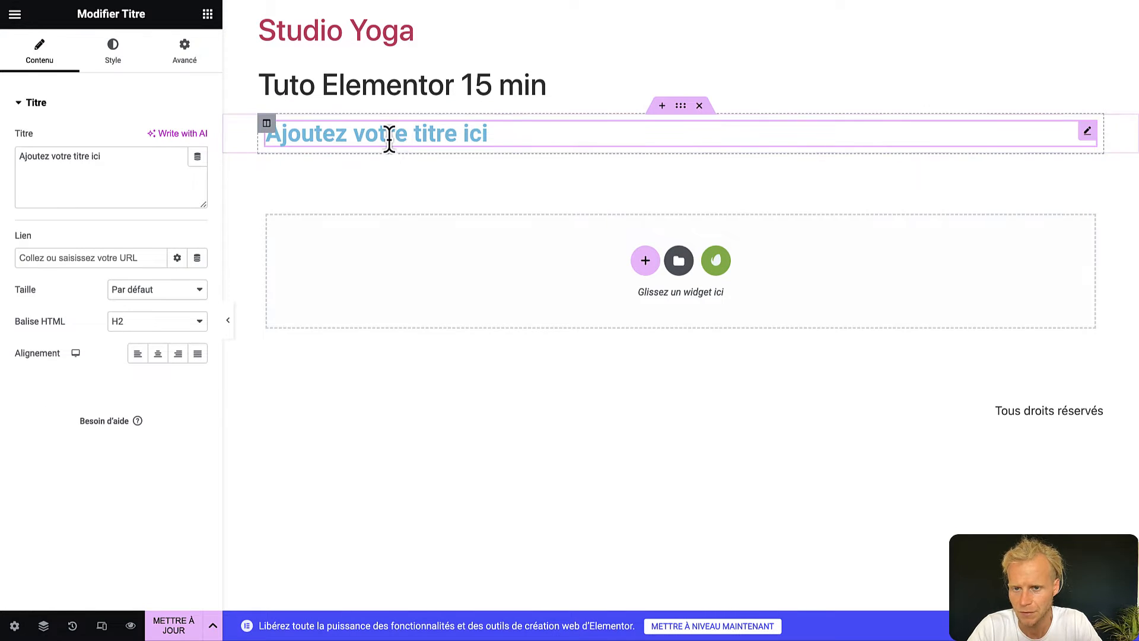
pyautogui.tripleClick(389, 139)
pyautogui.write('Bienvenue sur mon Site')
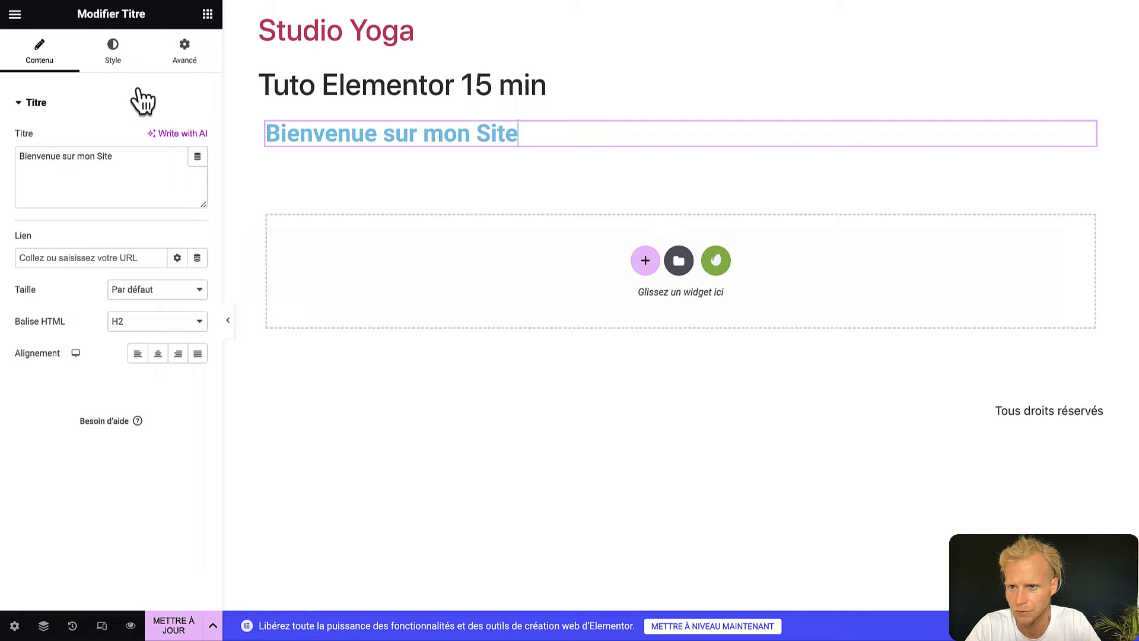
# Add a second Titre, an Éditeur de texte and a Bouton widget in order below the "Bienvenue sur mon Site" title.
pyautogui.click(207, 18)
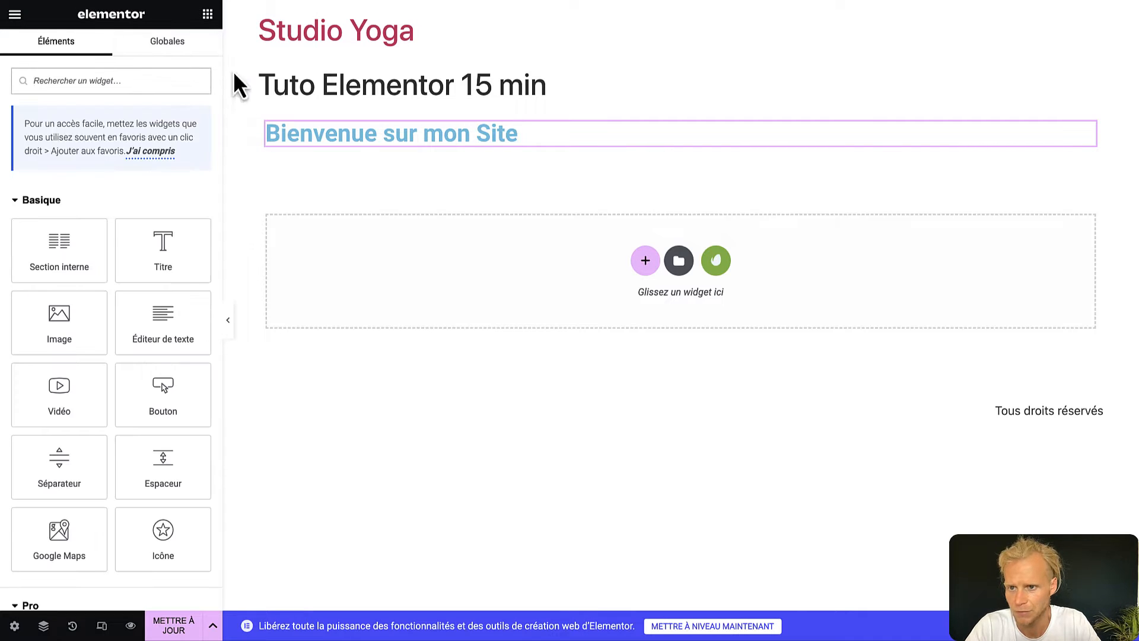
pyautogui.moveTo(148, 254); pyautogui.dragTo(323, 145)
pyautogui.click(207, 18)
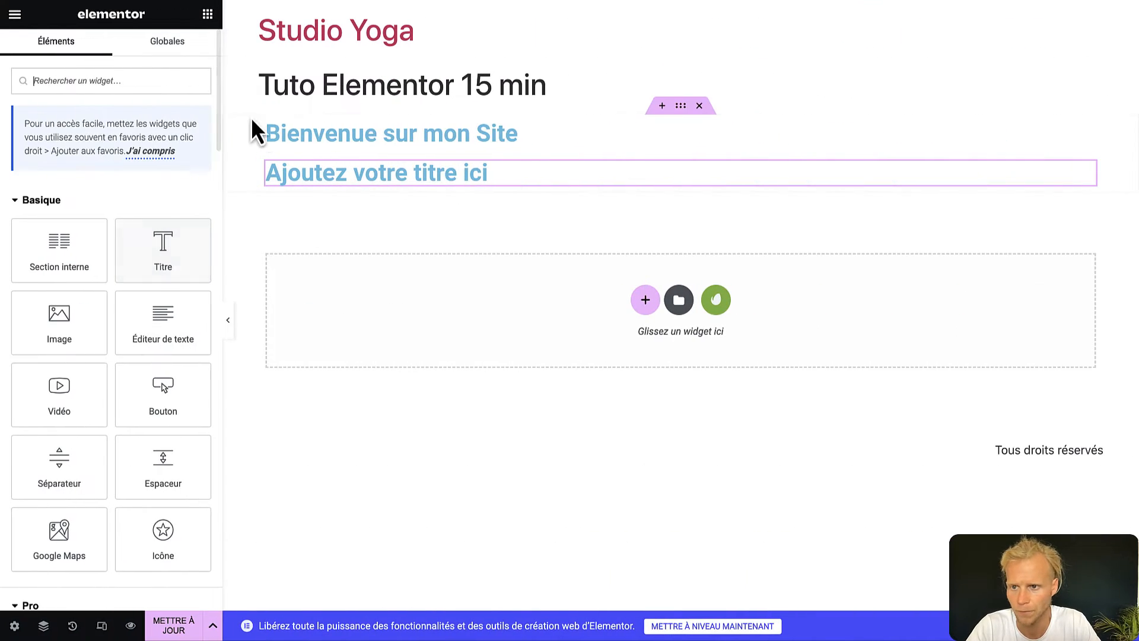
pyautogui.moveTo(165, 312); pyautogui.dragTo(333, 180)
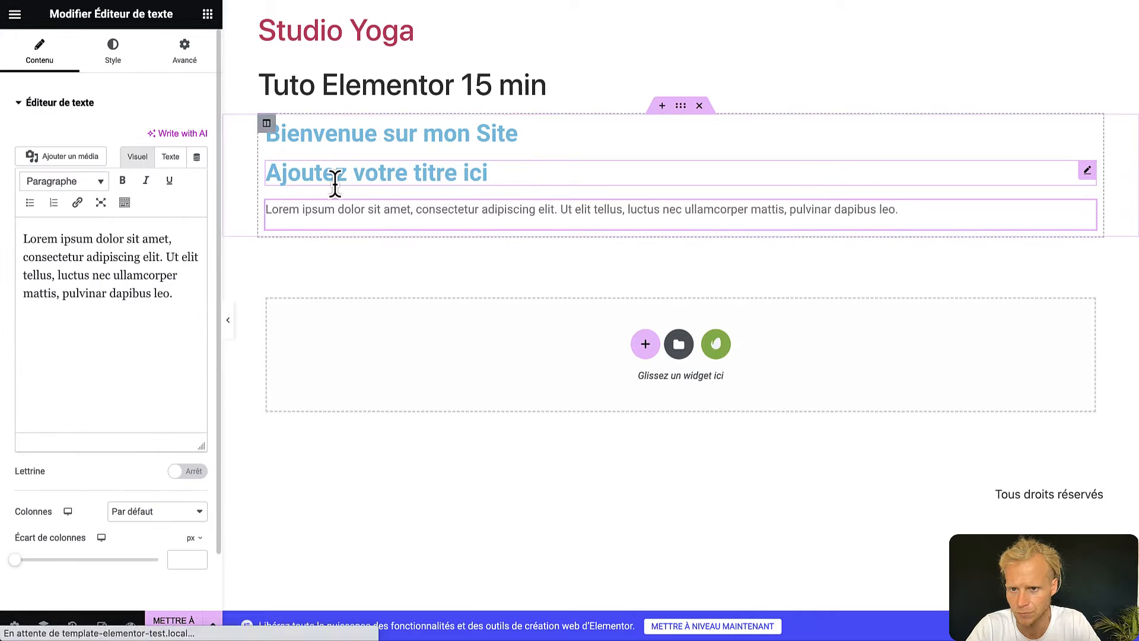
pyautogui.click(207, 14)
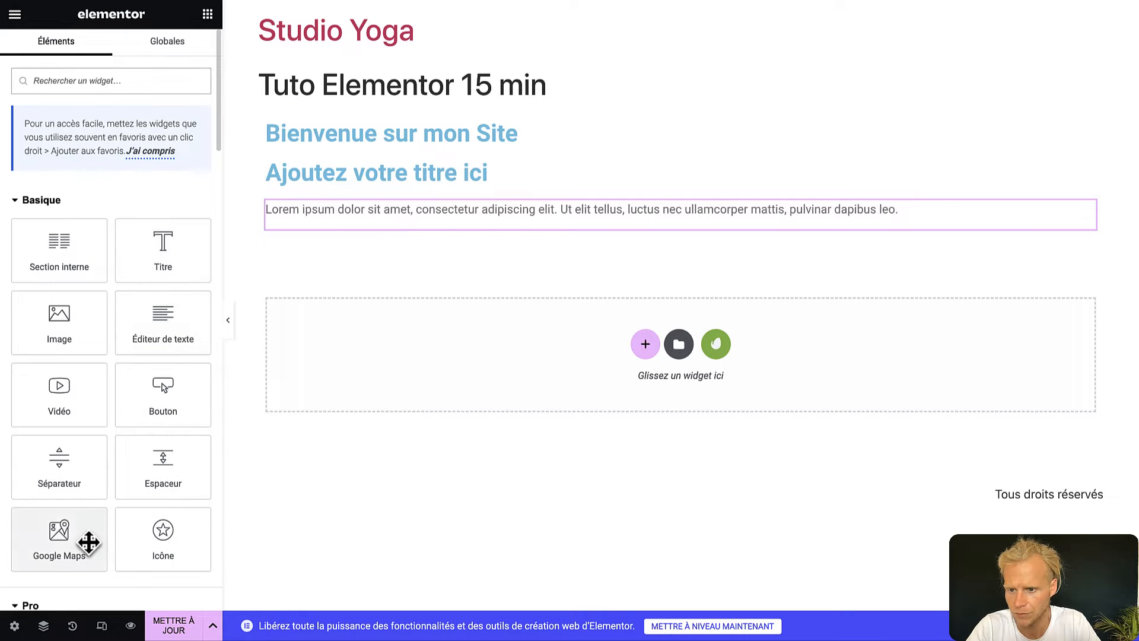
pyautogui.moveTo(153, 394); pyautogui.dragTo(319, 226)
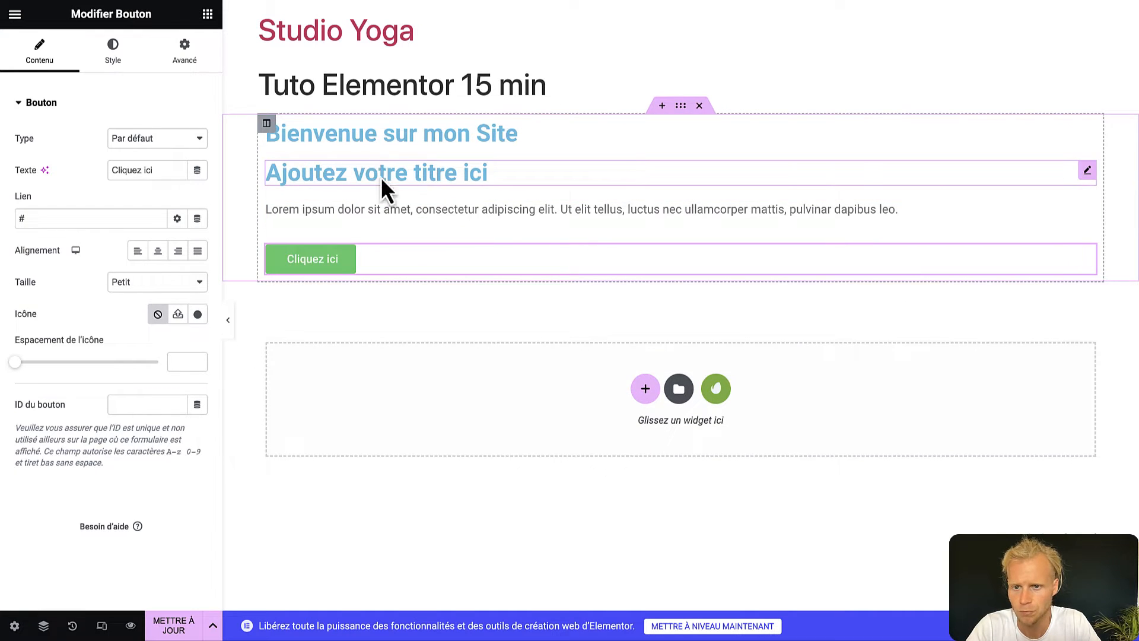
# Open the custom typography settings of the "Bienvenue sur mon Site" title.
pyautogui.click(356, 137)
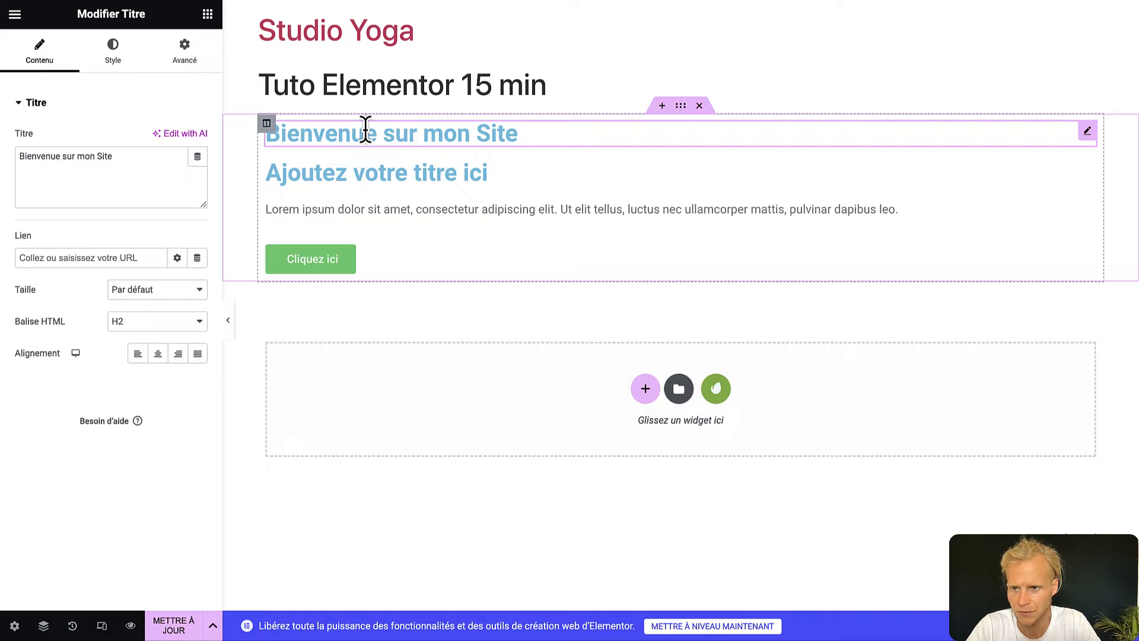
pyautogui.click(112, 65)
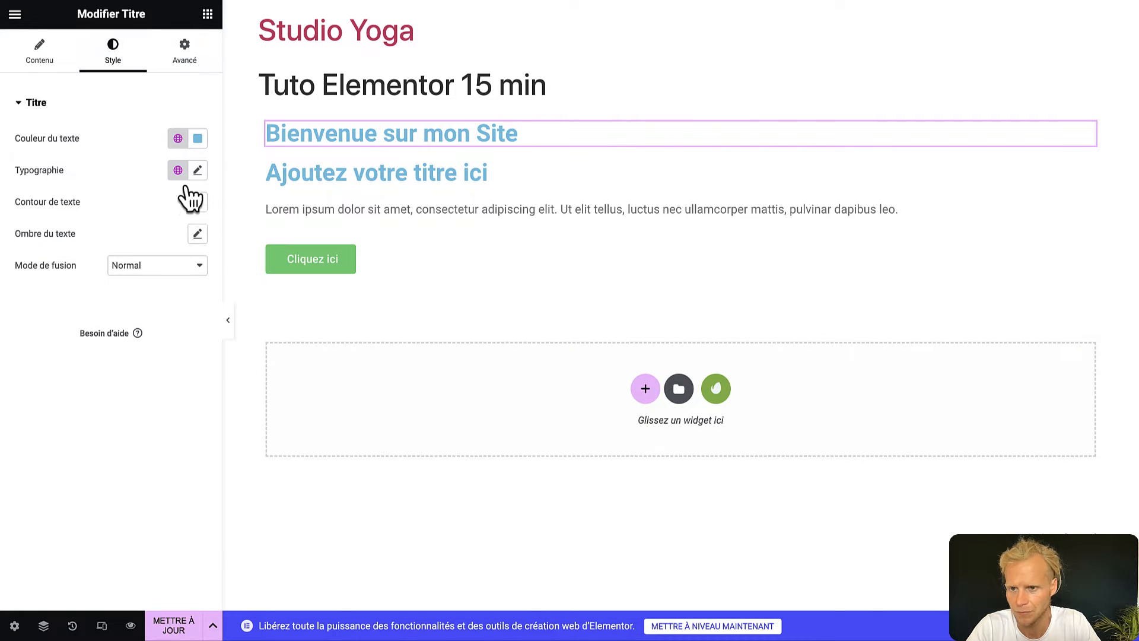
pyautogui.click(198, 171)
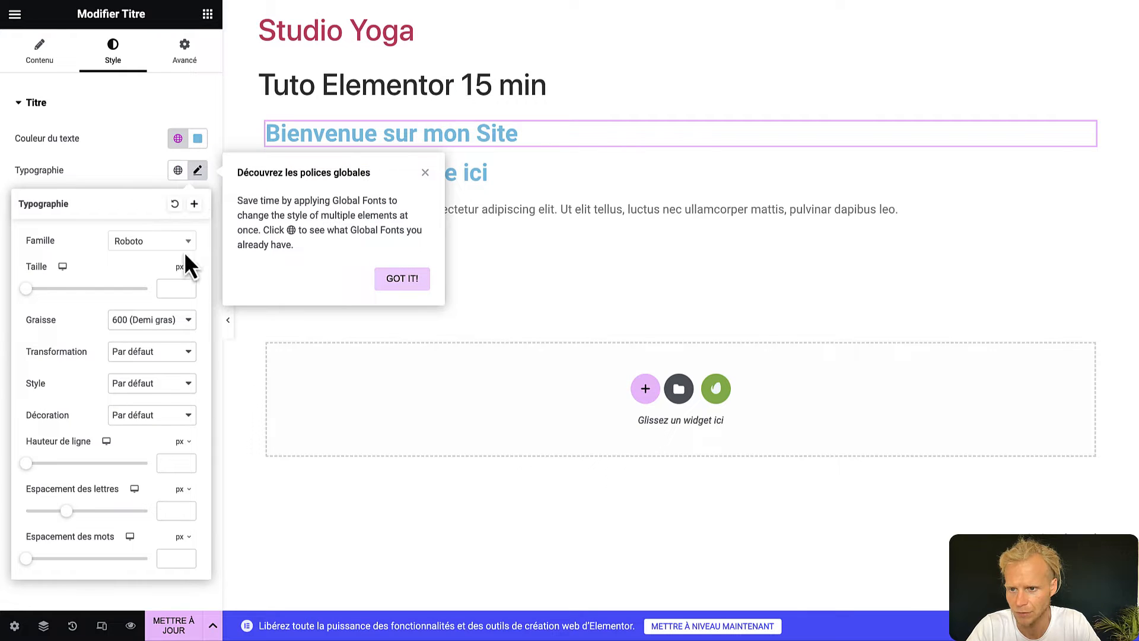
# Try the Road Rage, Risque and Reenie Beanie font families on the title, dismissing the global fonts tip.
pyautogui.click(149, 246)
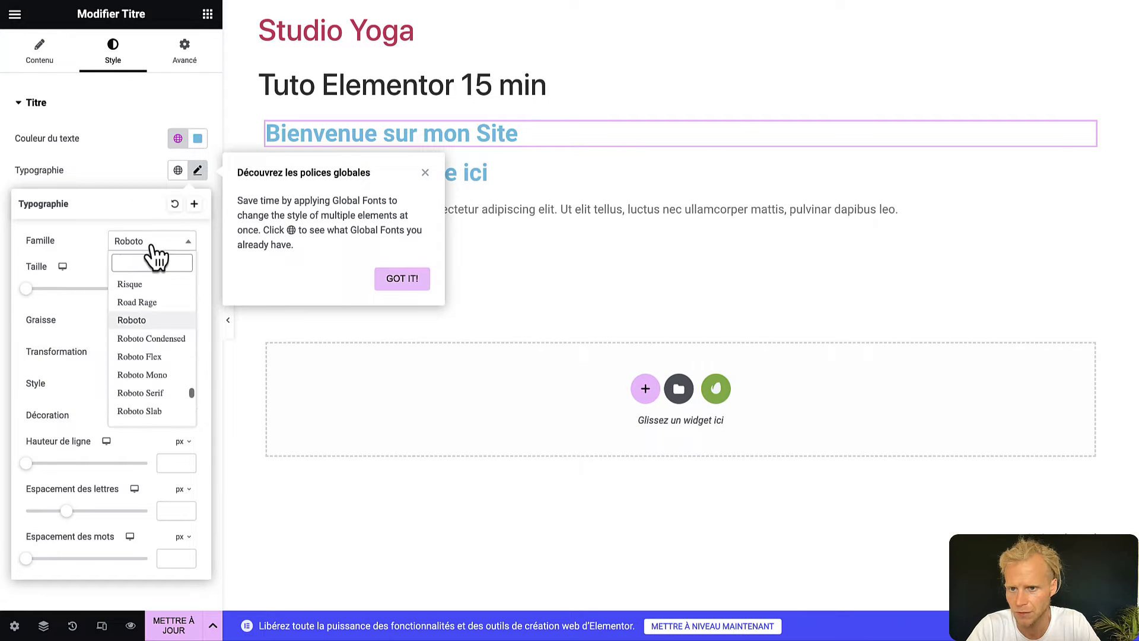
pyautogui.click(161, 305)
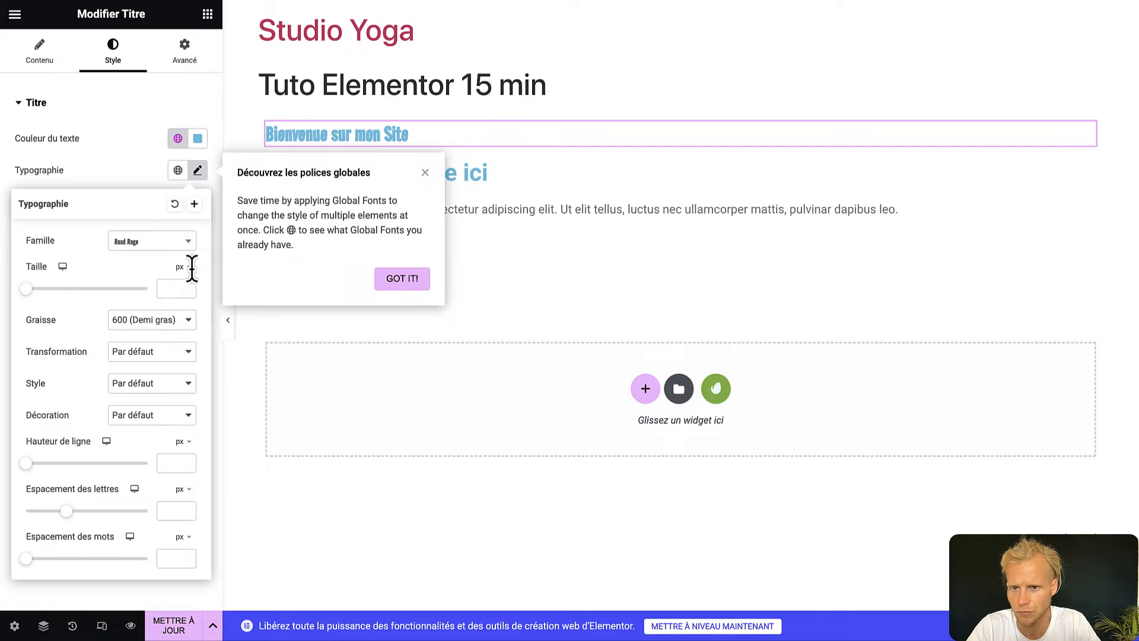
pyautogui.click(423, 172)
pyautogui.click(177, 243)
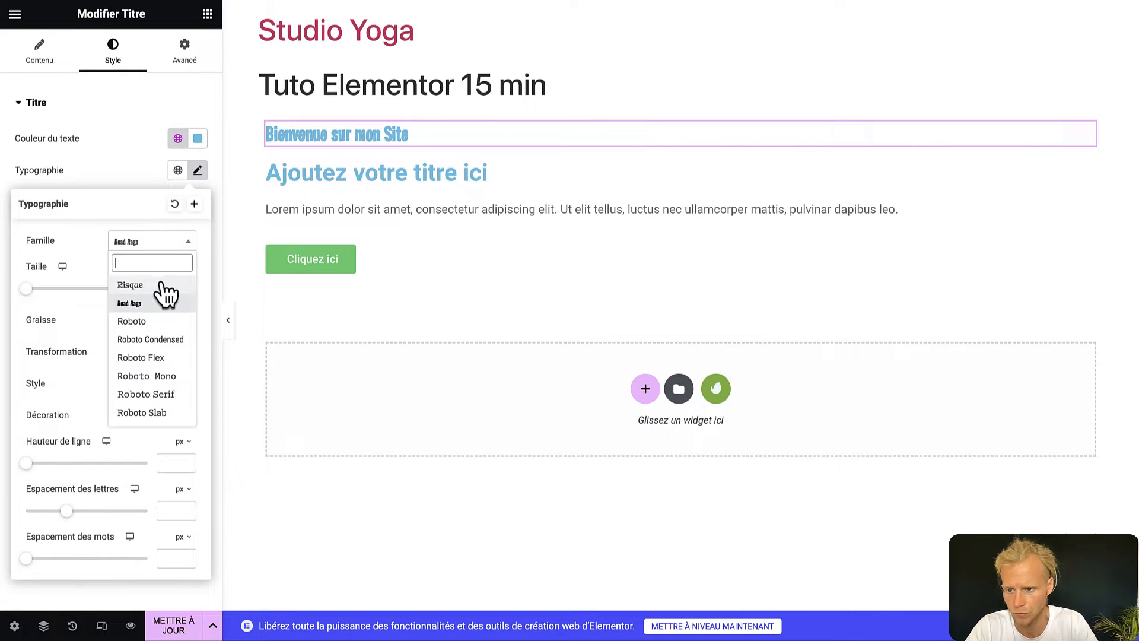
pyautogui.click(151, 286)
pyautogui.click(178, 243)
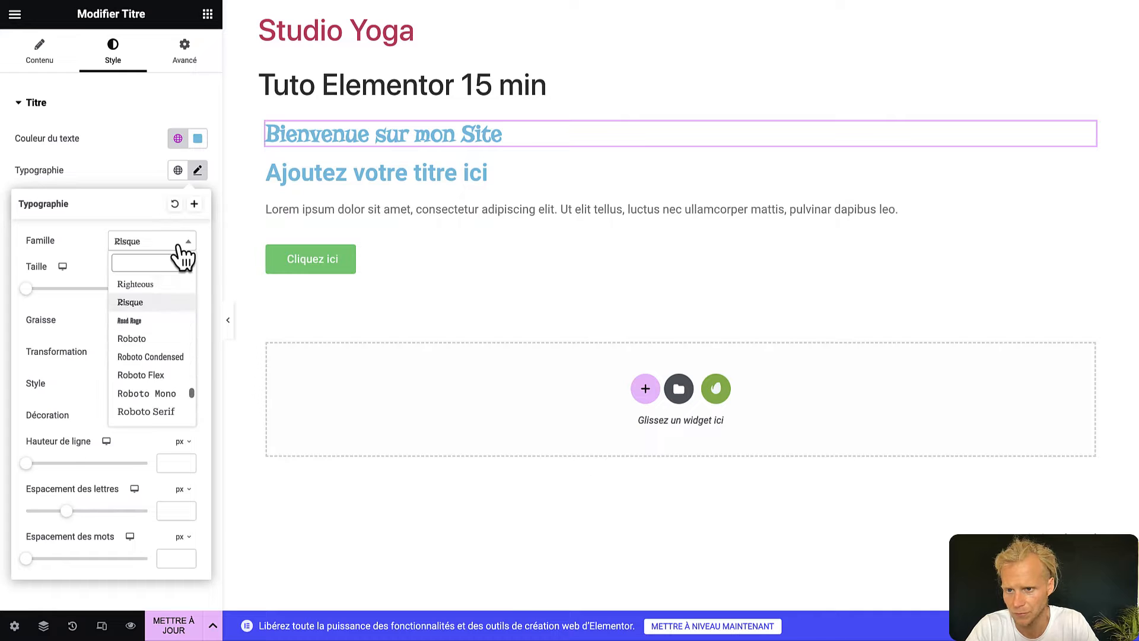
pyautogui.scroll(4, 149, 338)
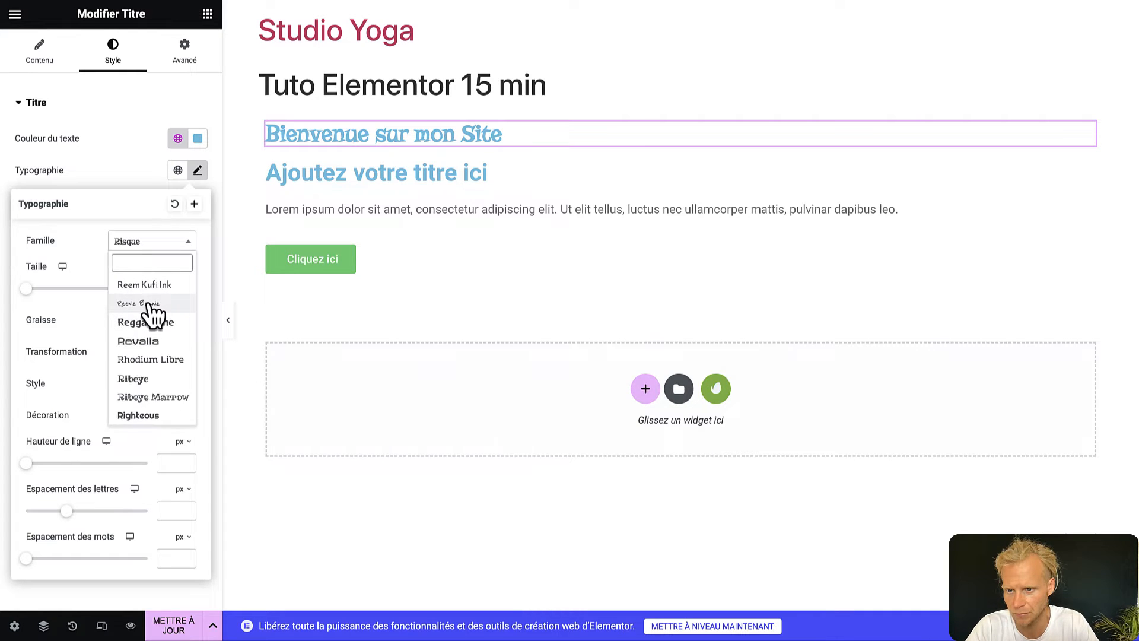
pyautogui.click(150, 304)
# Set the "Bienvenue sur mon Site" title's font family to Work Sans and its size to 17 px.
pyautogui.click(168, 241)
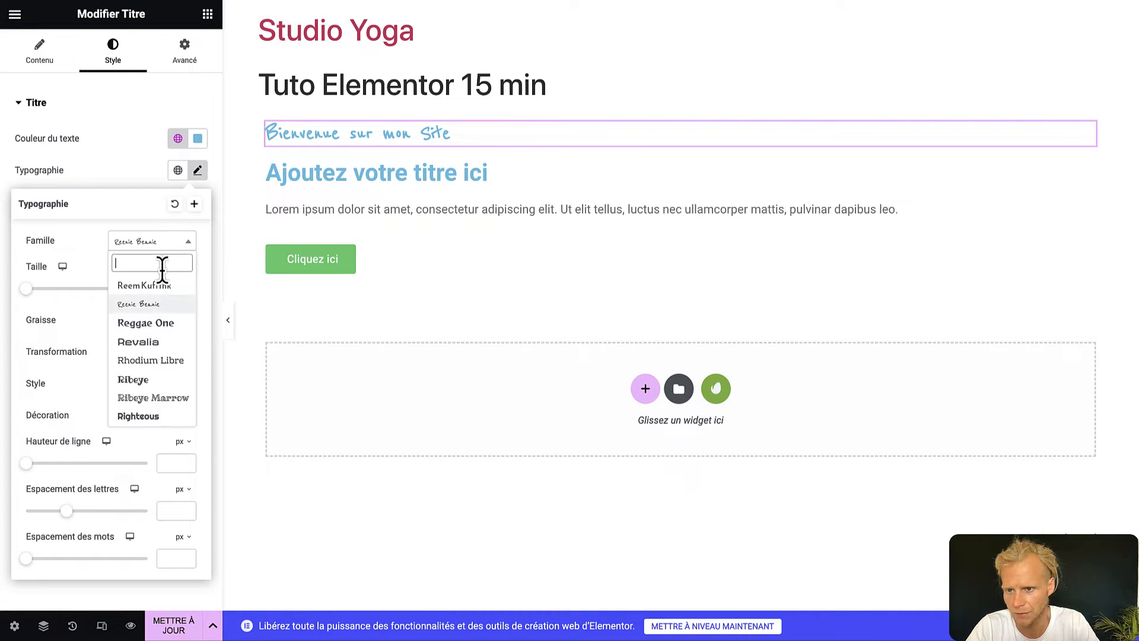
pyautogui.write('work sas')
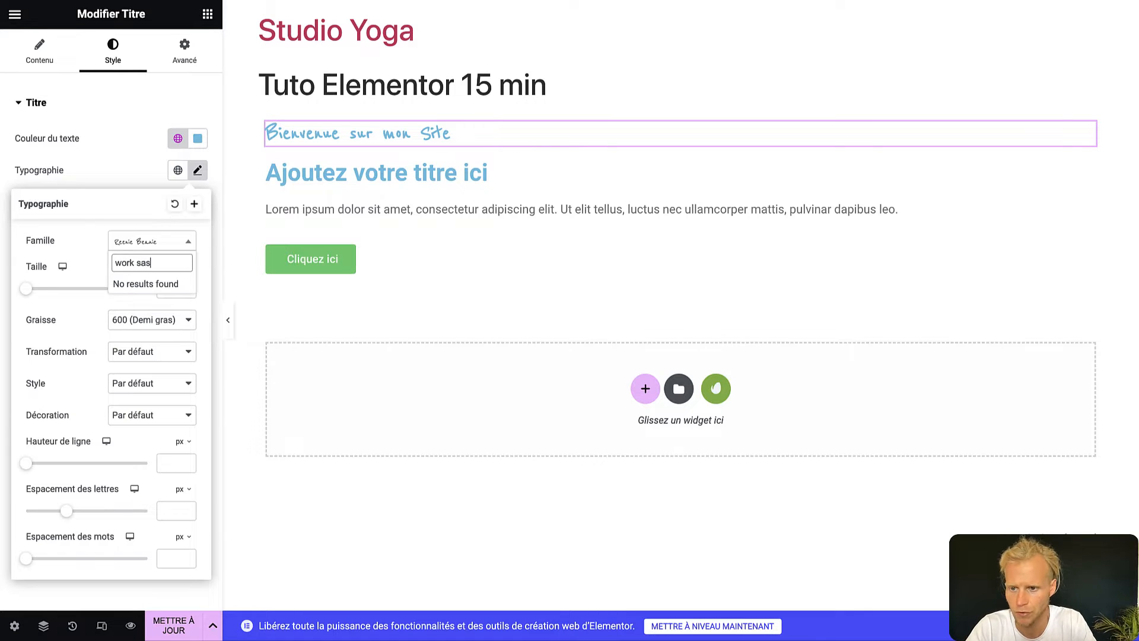
pyautogui.press('BackSpace')
pyautogui.click(141, 303)
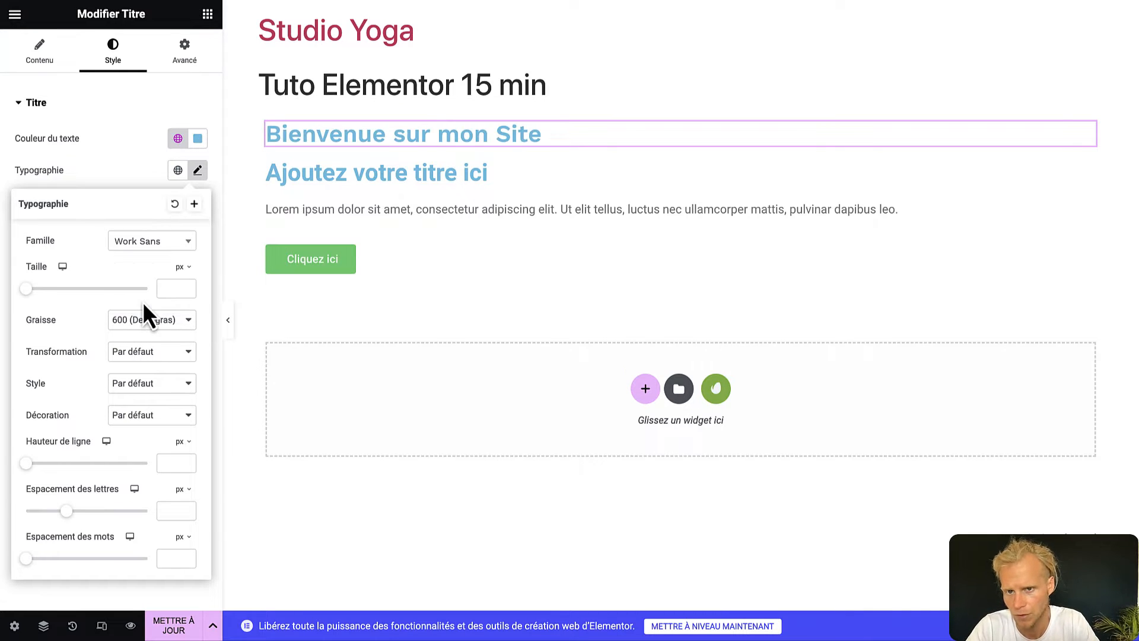
pyautogui.rightClick(26, 292)
pyautogui.click(26, 290)
pyautogui.moveTo(26, 291); pyautogui.dragTo(35, 291)
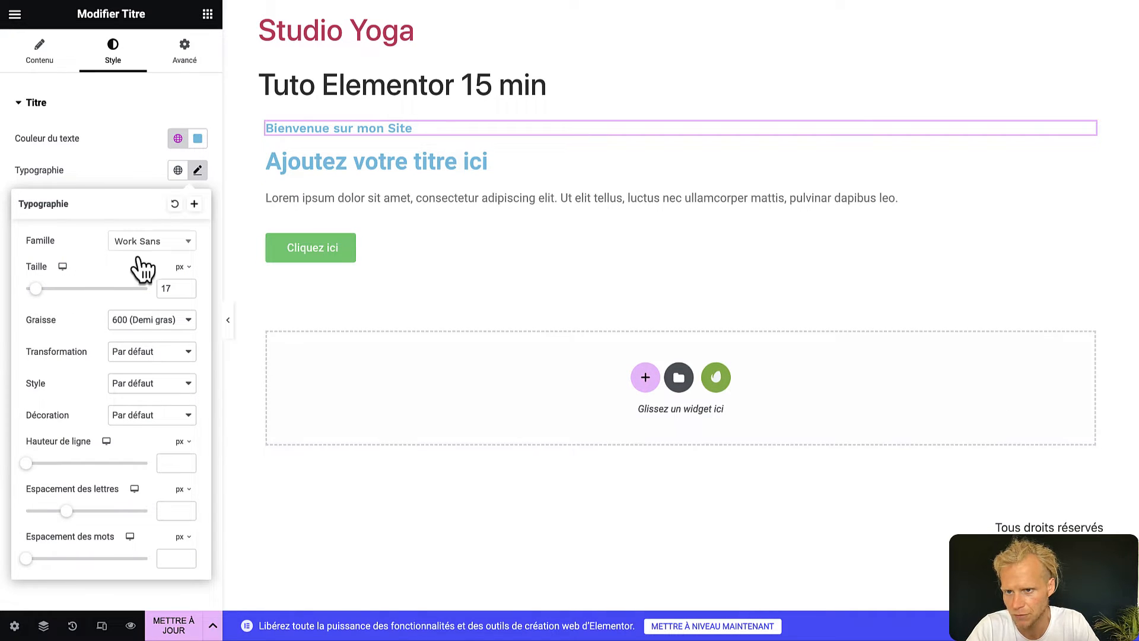
# Set the text color of the "Bienvenue sur mon Site" title to #FF8C00.
pyautogui.click(197, 142)
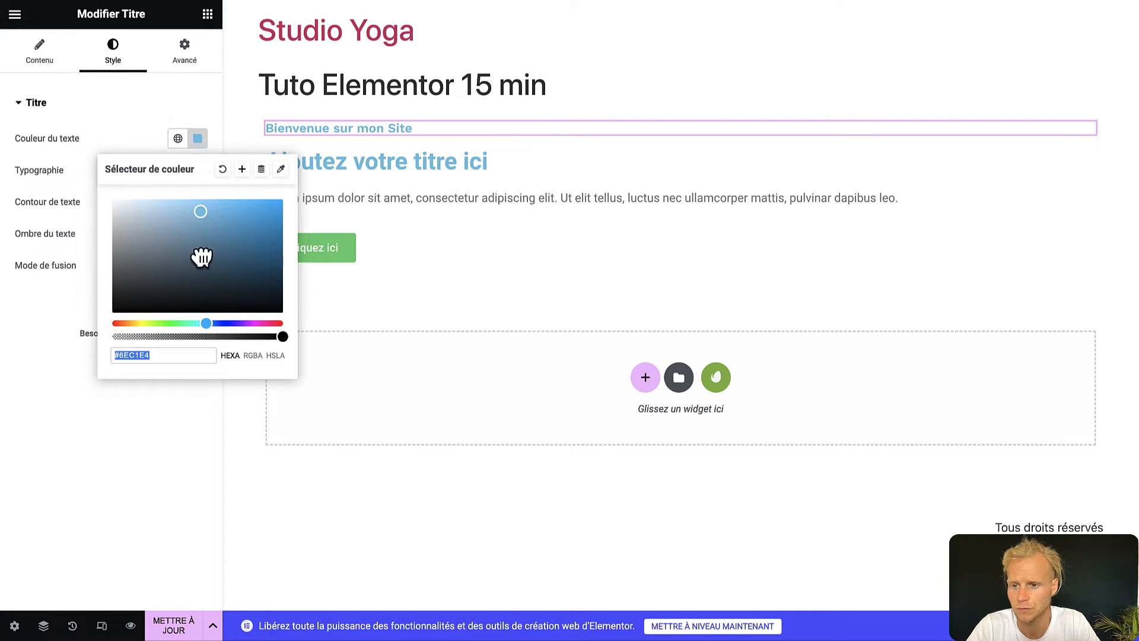
pyautogui.moveTo(201, 255); pyautogui.dragTo(248, 238)
pyautogui.moveTo(210, 323)
pyautogui.mouseDown()
pyautogui.moveTo(258, 327)
pyautogui.moveTo(129, 328)
pyautogui.moveTo(224, 326)
pyautogui.moveTo(197, 323)
pyautogui.mouseUp()
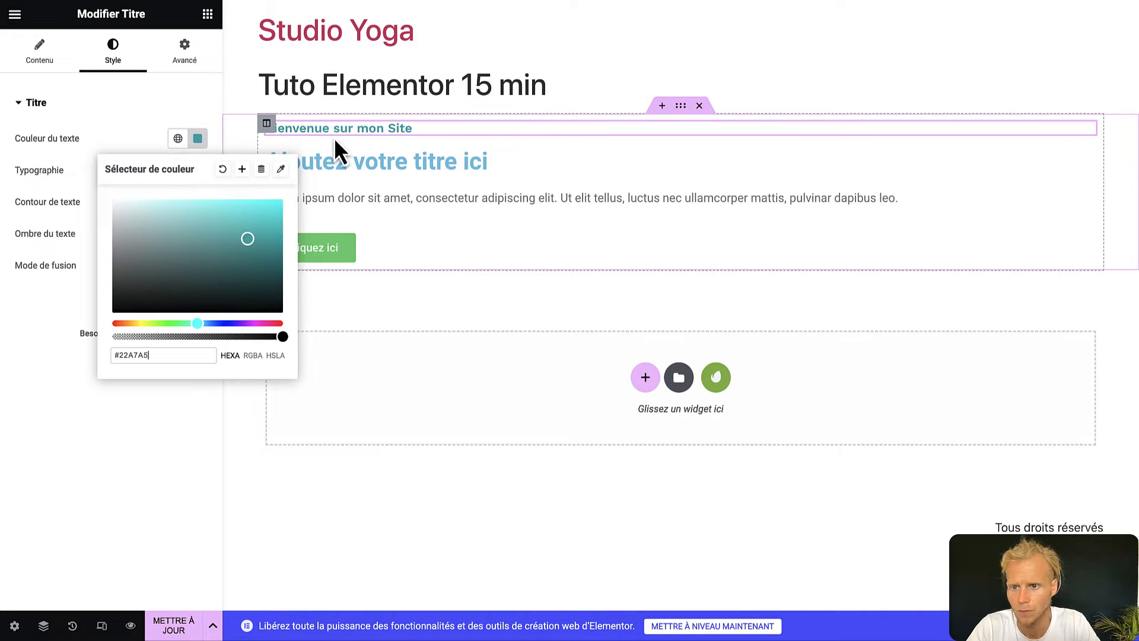
pyautogui.write('#FF8C00')
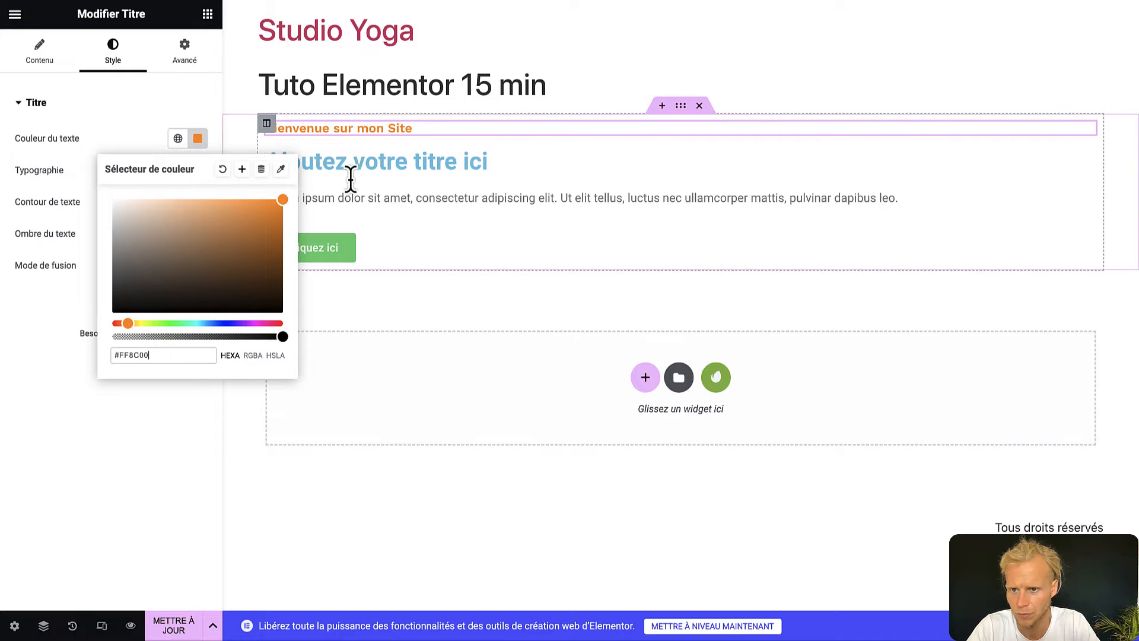
# Save the title's text color as a new global color named "Orange".
pyautogui.click(242, 171)
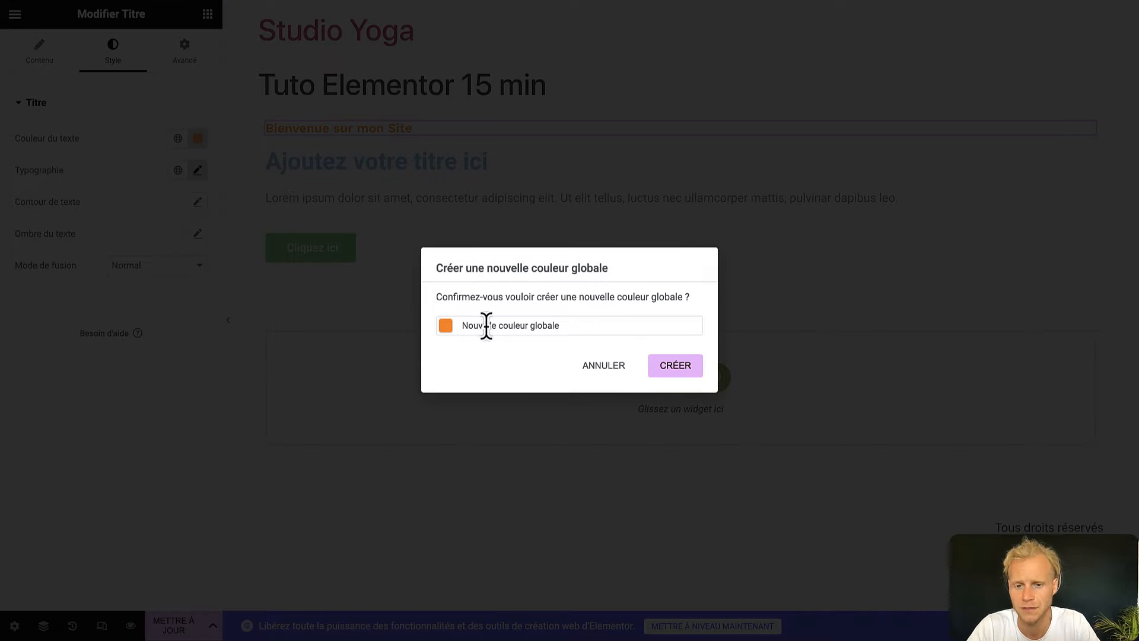
pyautogui.write('Orange')
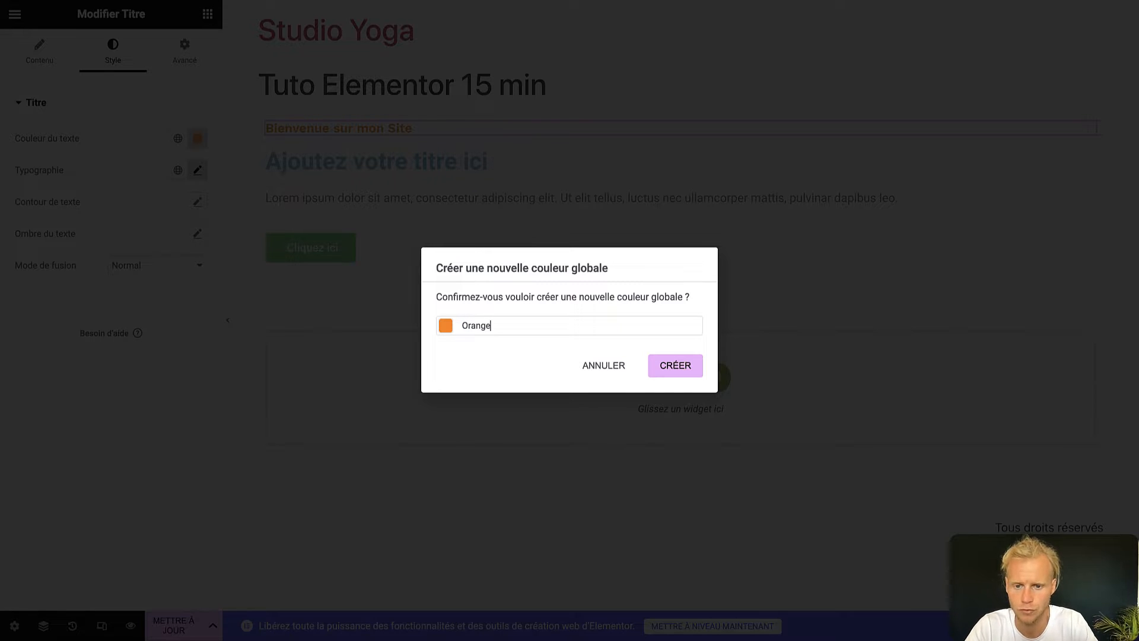
pyautogui.click(682, 370)
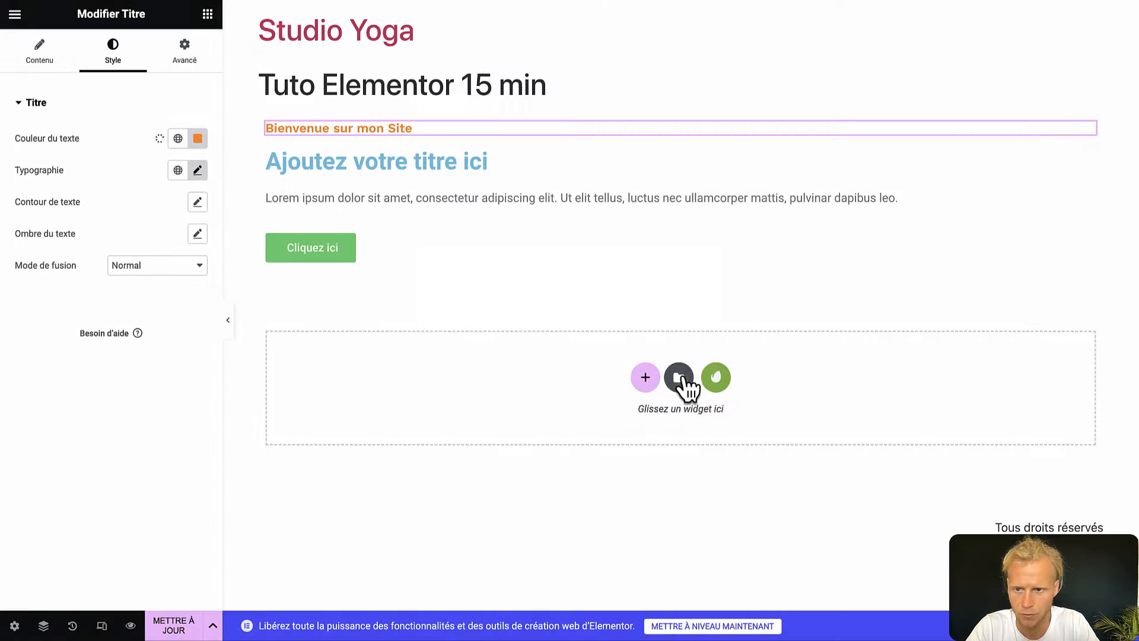
# Change the second title's text to "Electricien à Lyon et environs" and set its typography to Work Sans at 40 px.
pyautogui.tripleClick(389, 171)
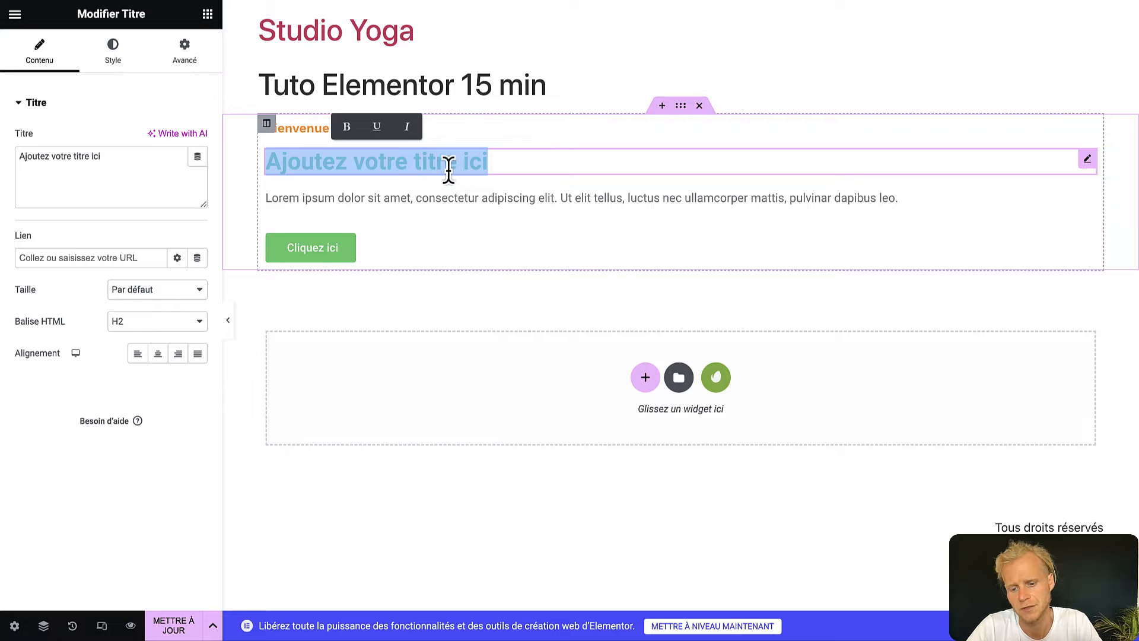
pyautogui.write('Electricien à Lyon et environs')
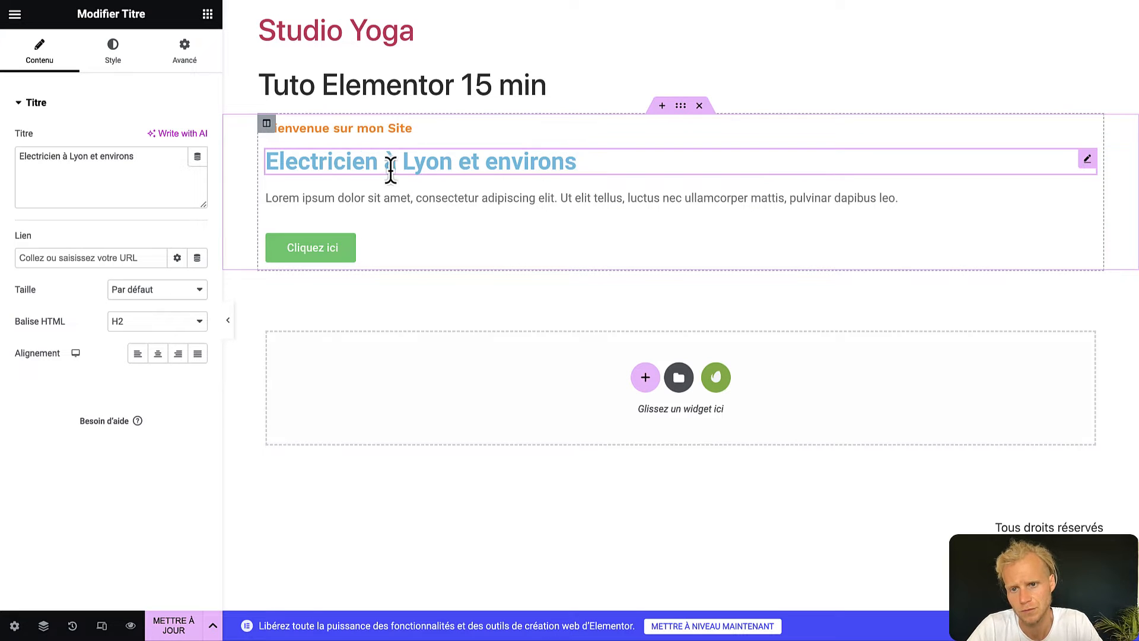
pyautogui.click(119, 59)
pyautogui.click(198, 170)
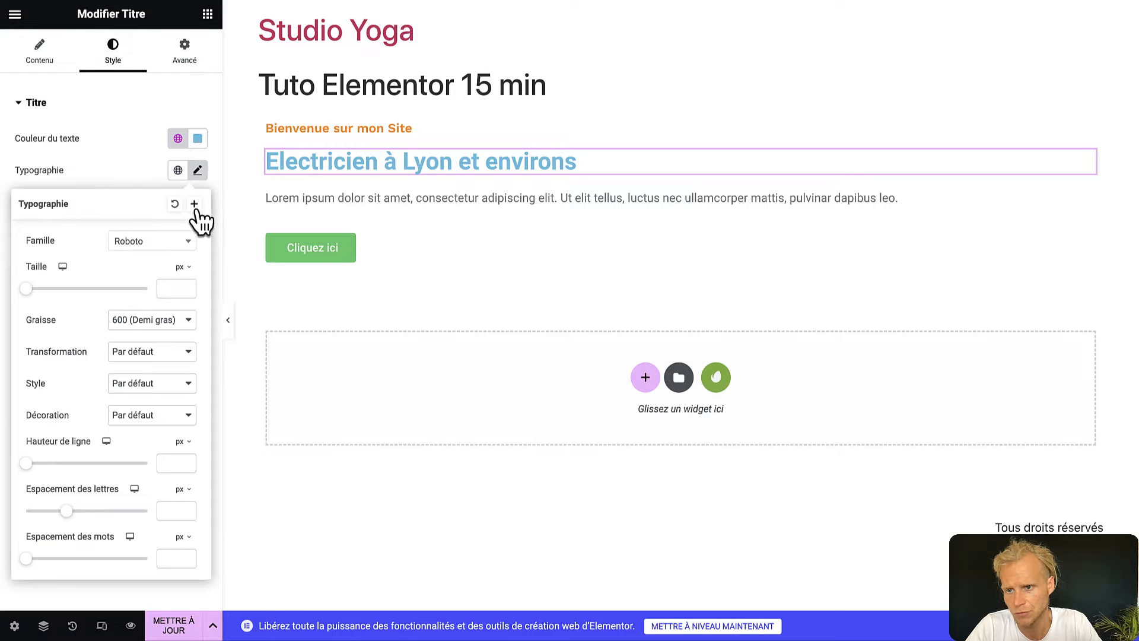
pyautogui.click(178, 243)
pyautogui.write('work')
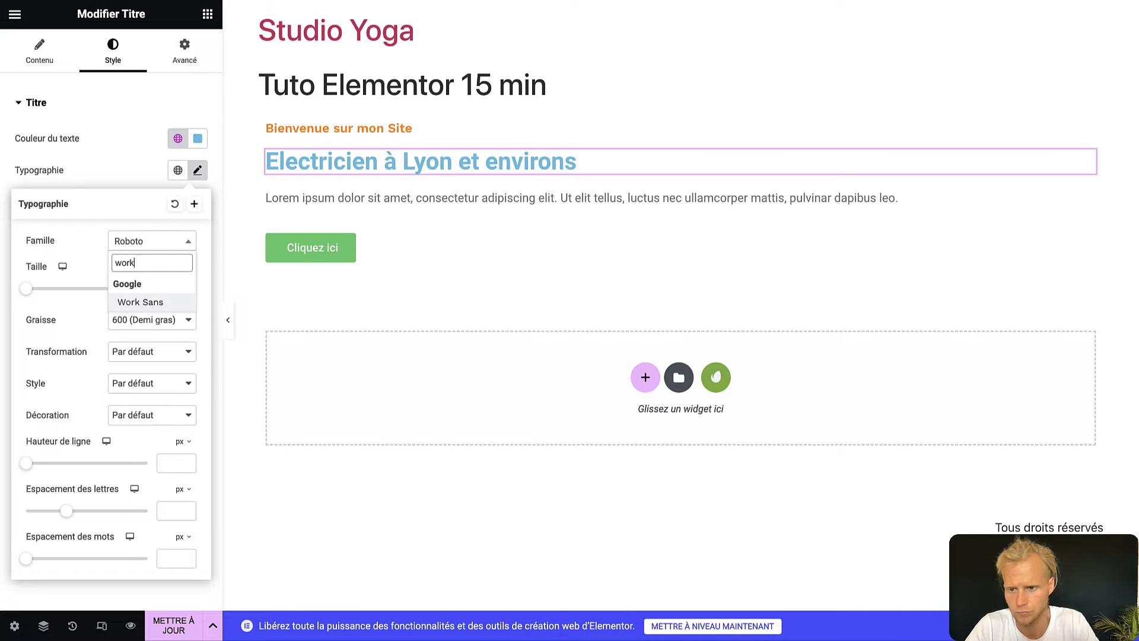
pyautogui.click(147, 303)
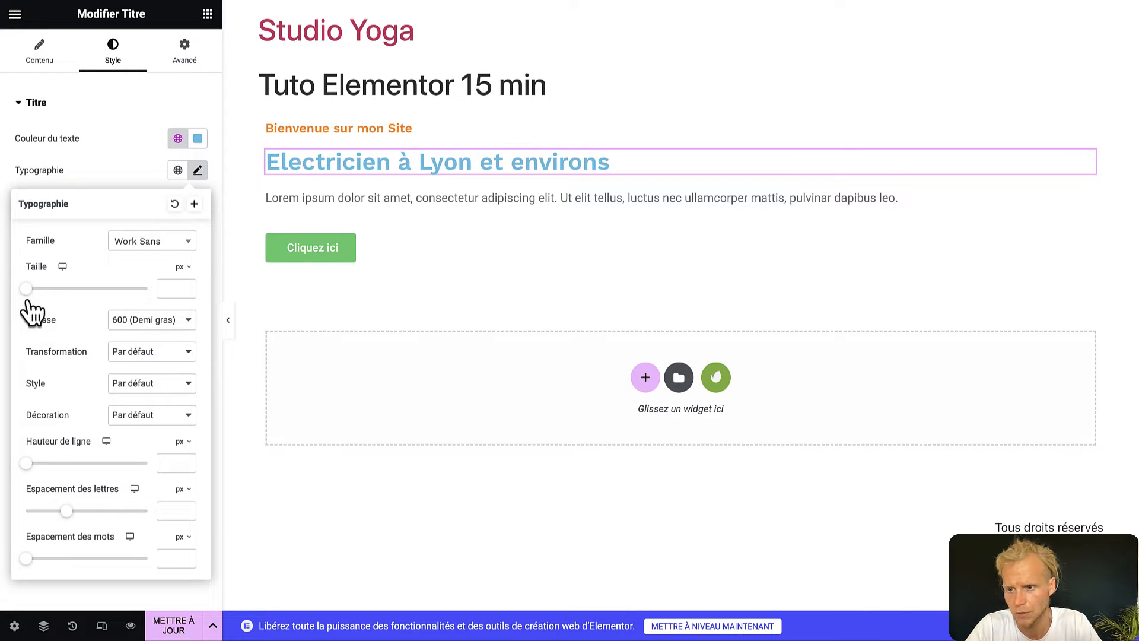
pyautogui.moveTo(25, 291); pyautogui.dragTo(49, 295)
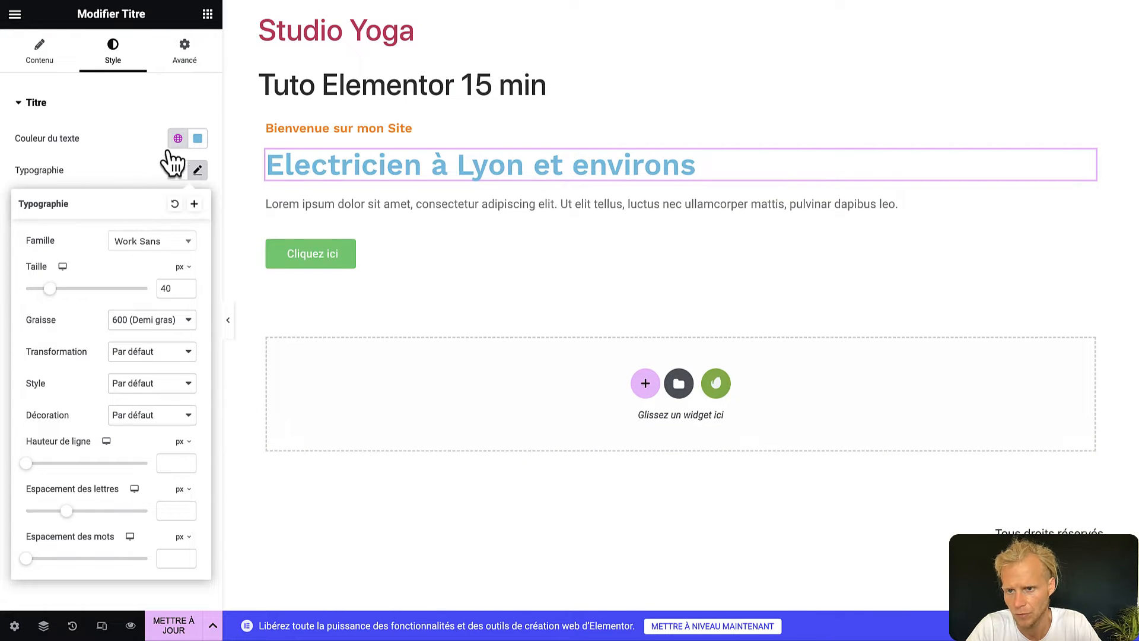
# Set the second title's text color to white, #FFFFFF.
pyautogui.click(198, 138)
pyautogui.moveTo(198, 215); pyautogui.dragTo(112, 205)
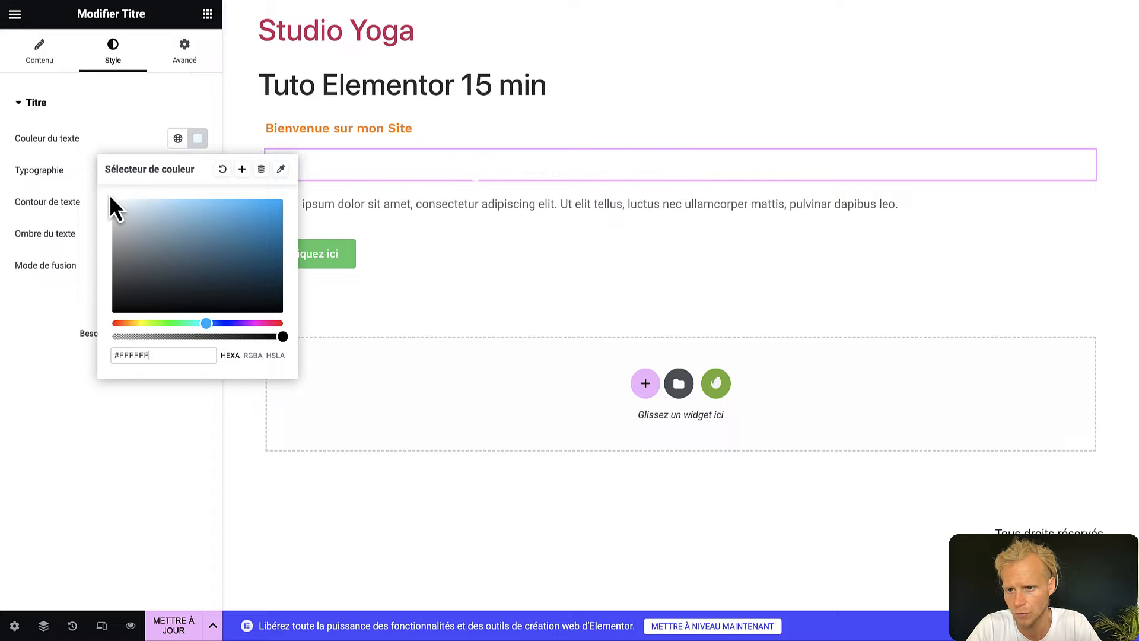
pyautogui.click(113, 122)
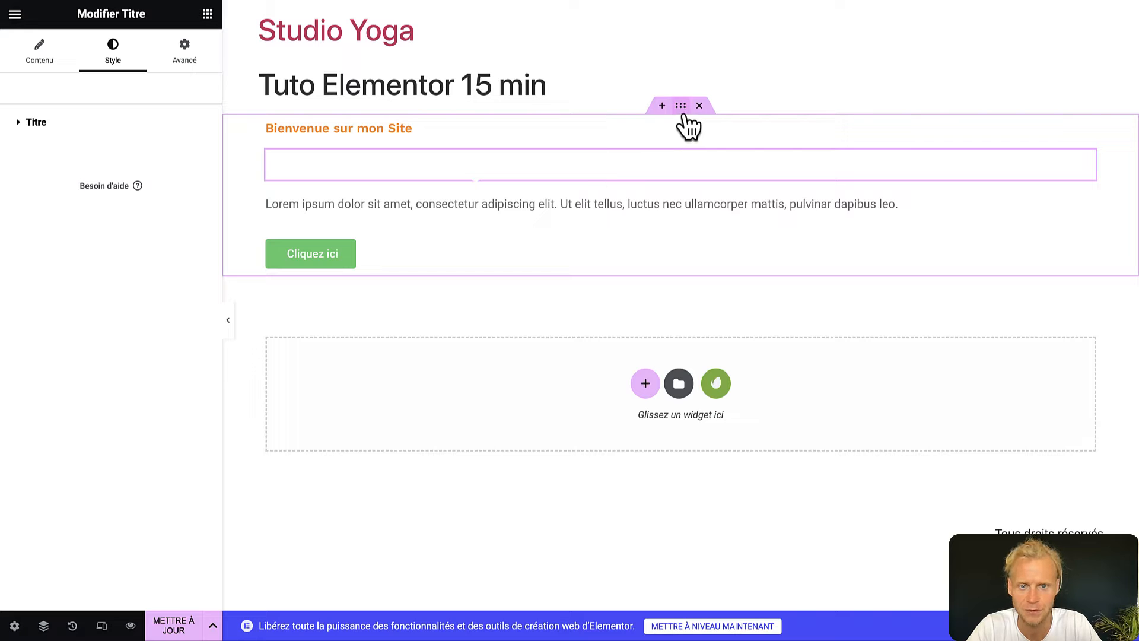
# Give the first section a classic background using the uploaded image Elec 1.jpeg.
pyautogui.click(681, 107)
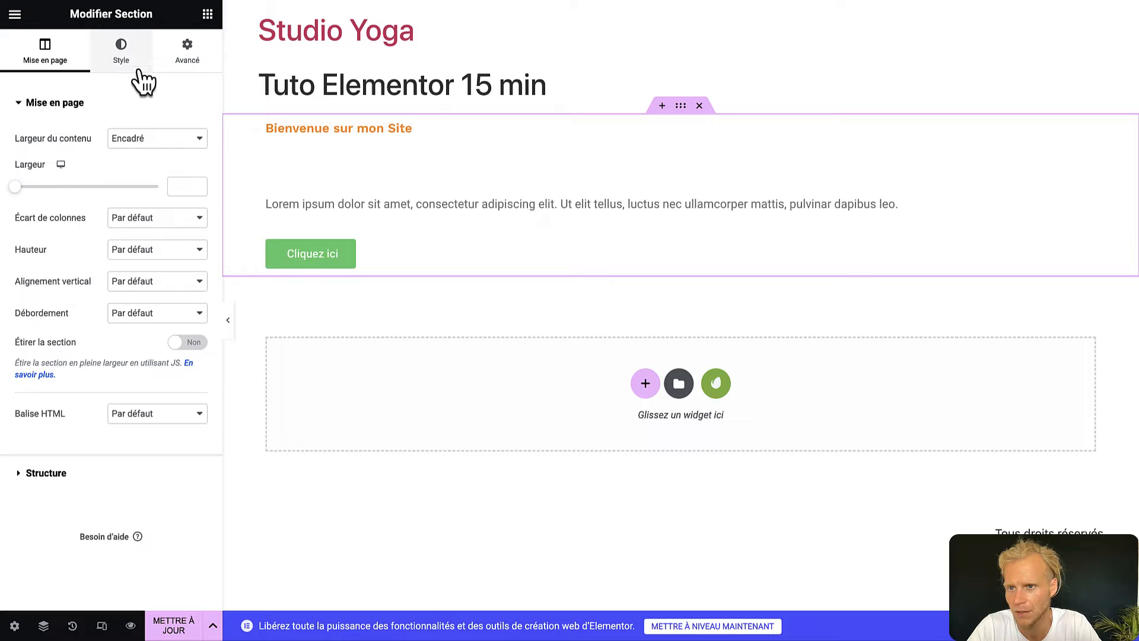
pyautogui.click(124, 62)
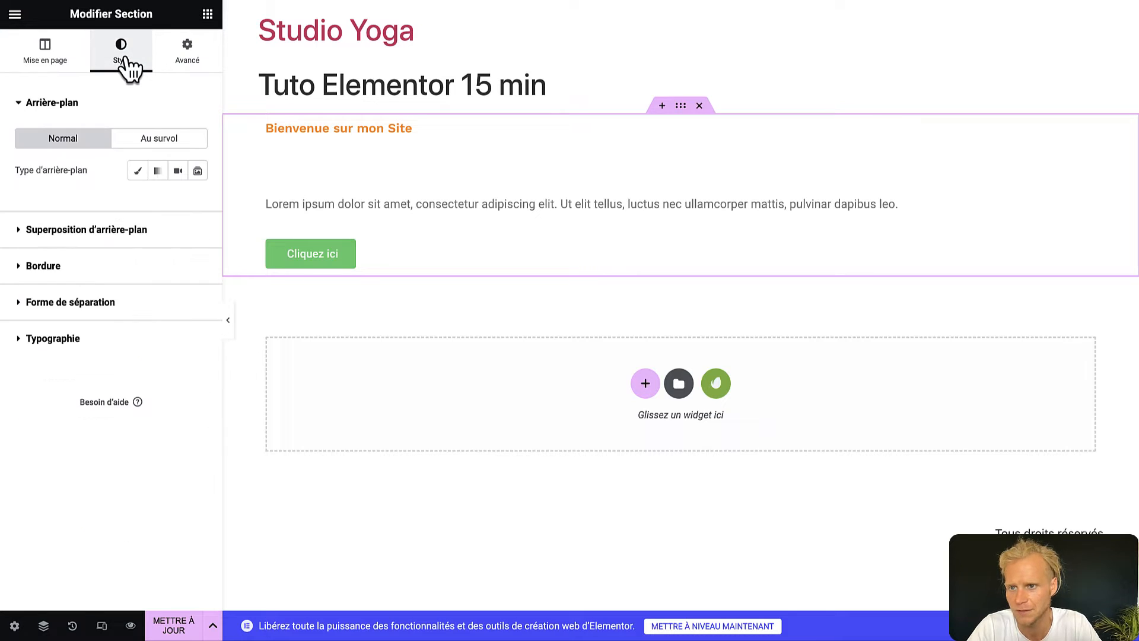
pyautogui.click(138, 171)
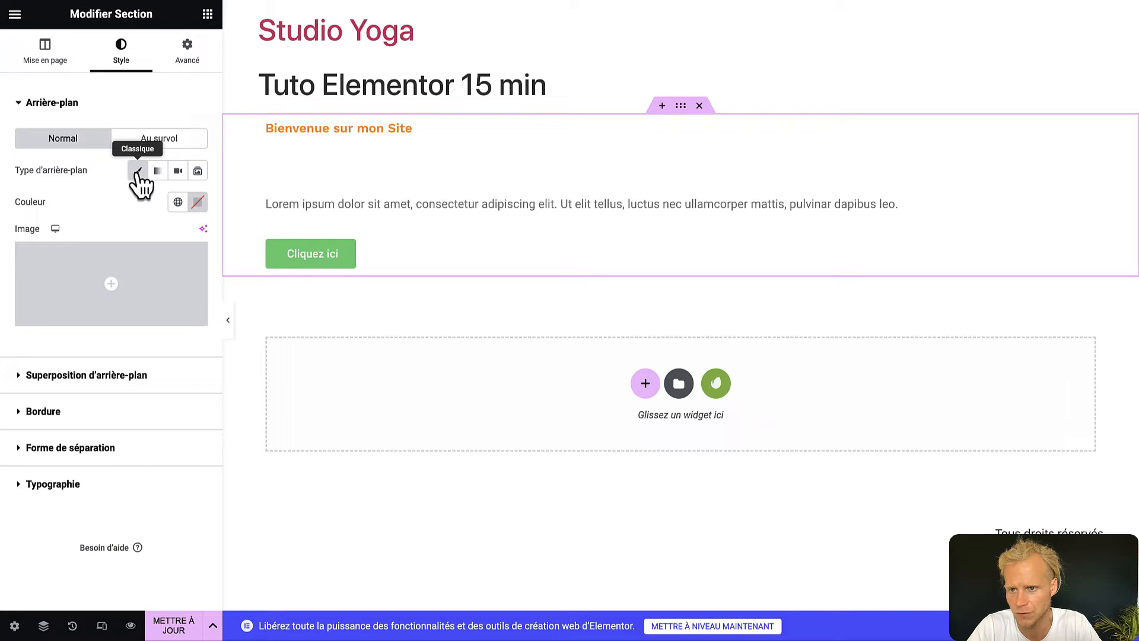
pyautogui.click(146, 279)
pyautogui.click(594, 315)
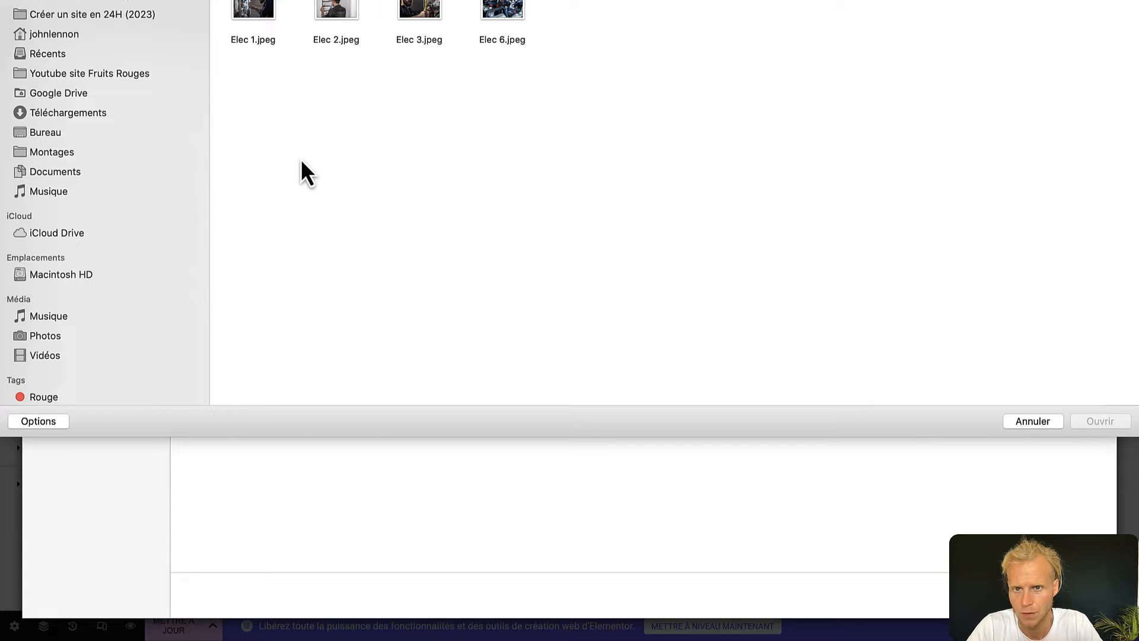
pyautogui.click(247, 1)
pyautogui.press('Return')
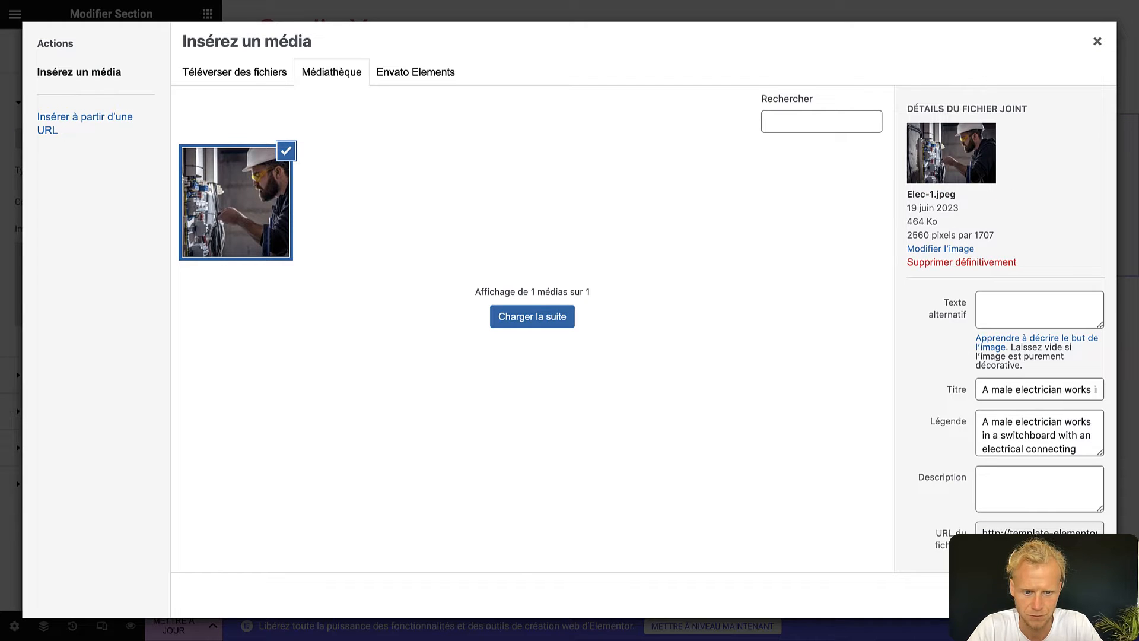
pyautogui.click(1067, 595)
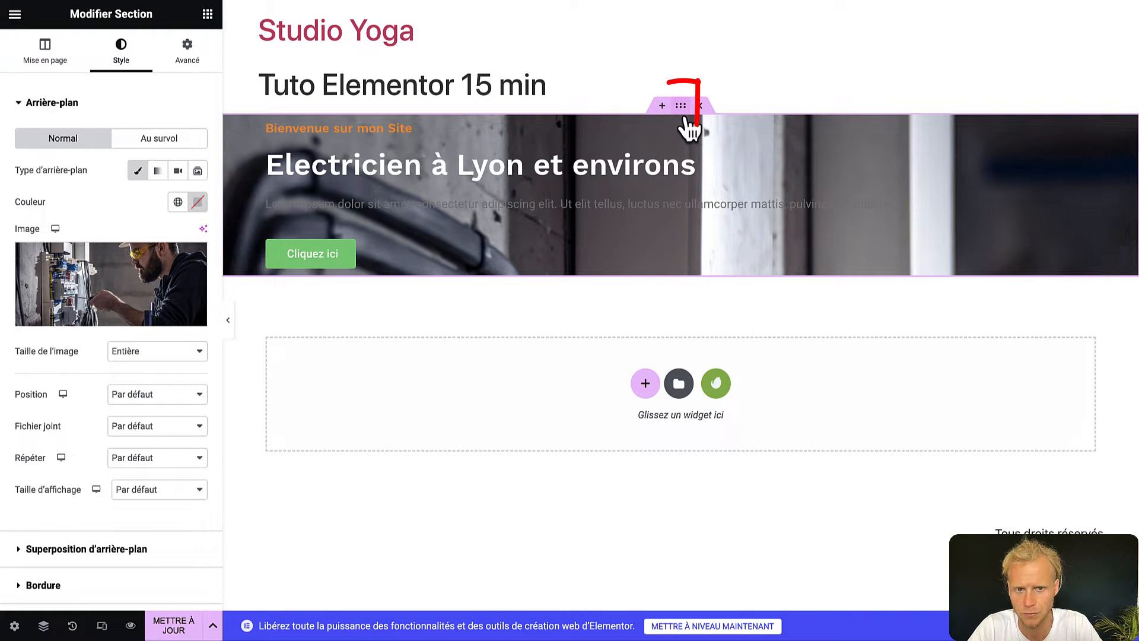
# Set the section's height to "Hauteur min." with a minimum height of 608 px.
pyautogui.click(26, 62)
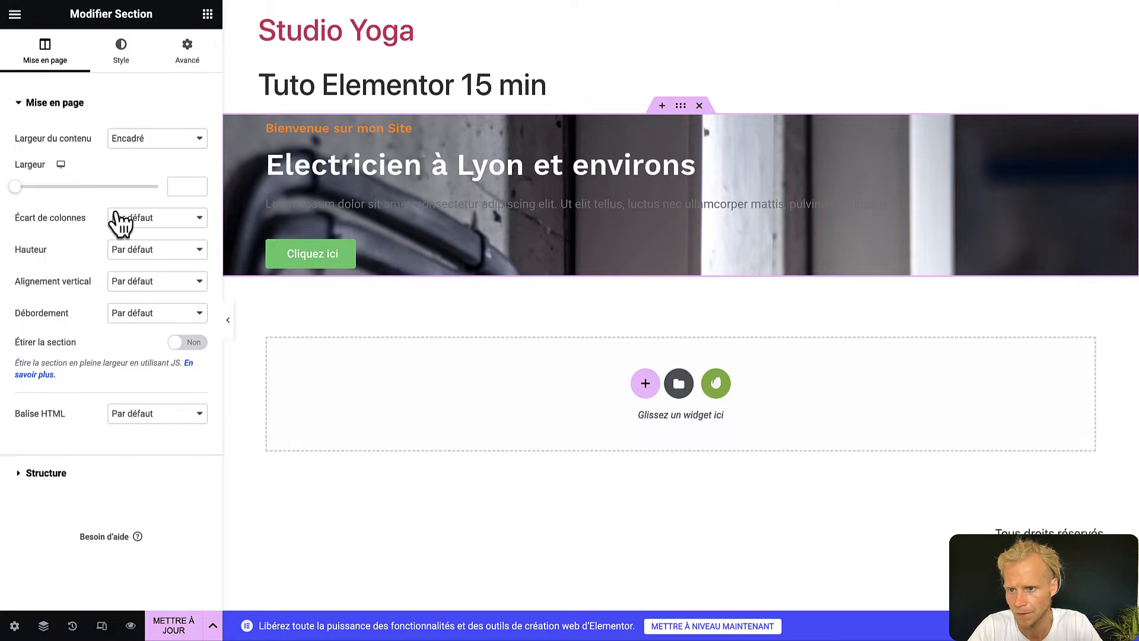
pyautogui.click(144, 251)
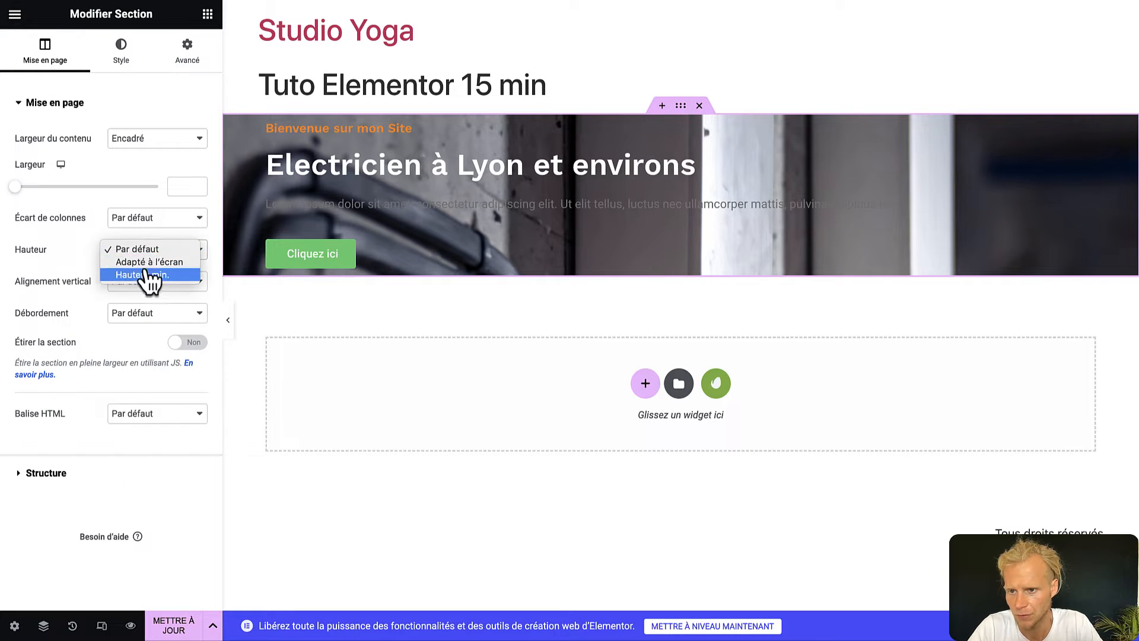
pyautogui.click(145, 274)
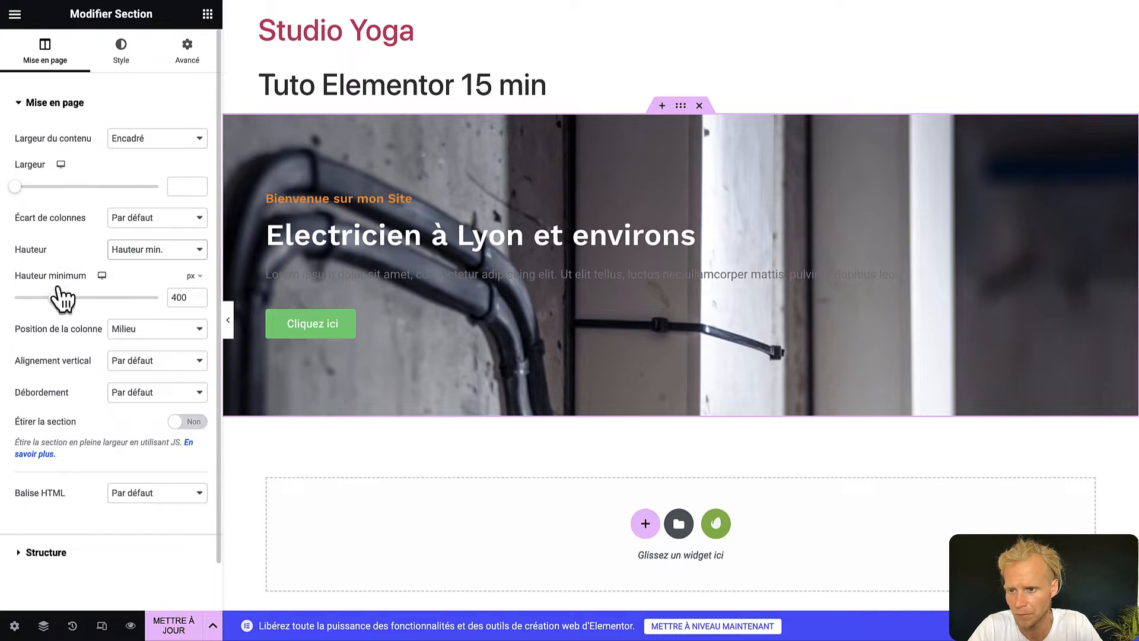
pyautogui.moveTo(55, 299)
pyautogui.mouseDown()
pyautogui.moveTo(91, 300)
pyautogui.moveTo(75, 301)
pyautogui.mouseUp()
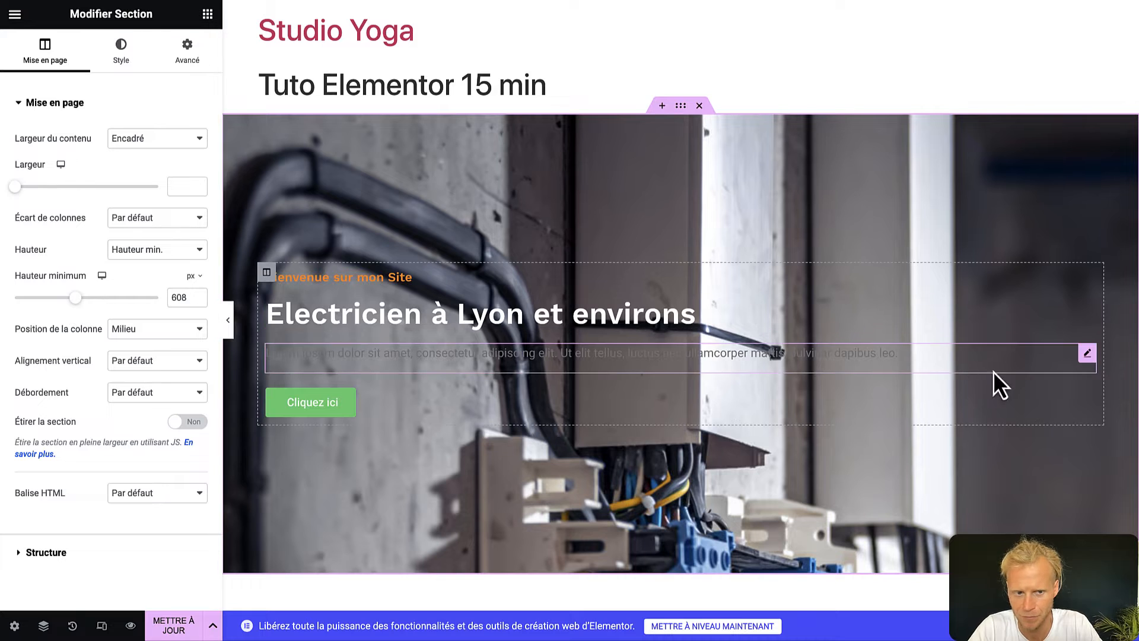
# Set the display size of the section's background image to "Couvrir".
pyautogui.click(121, 56)
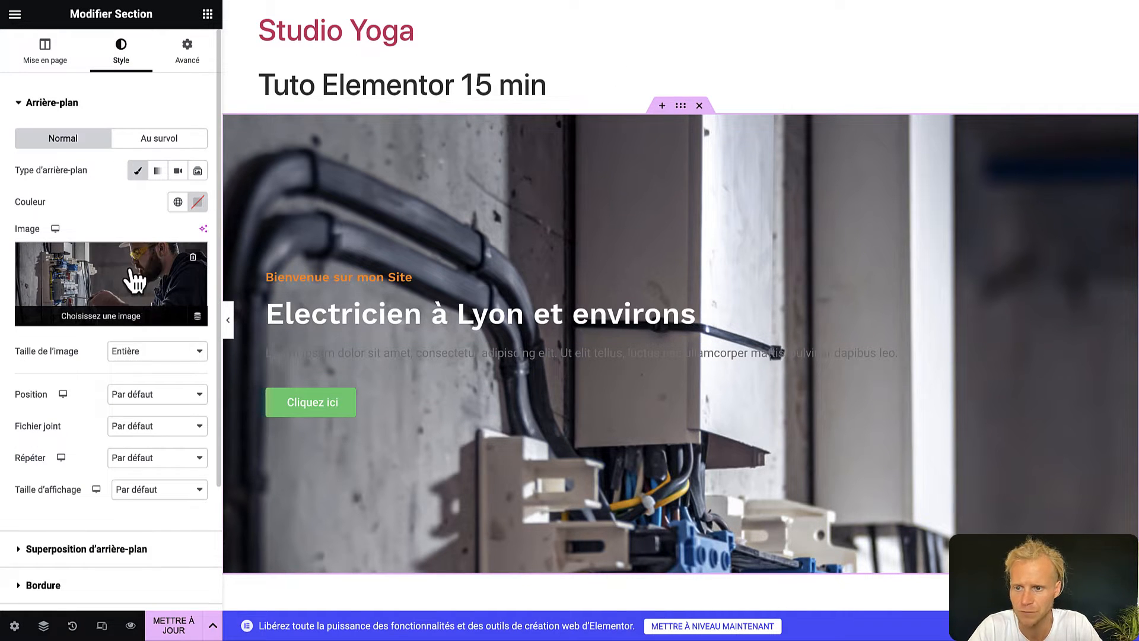
pyautogui.click(163, 503)
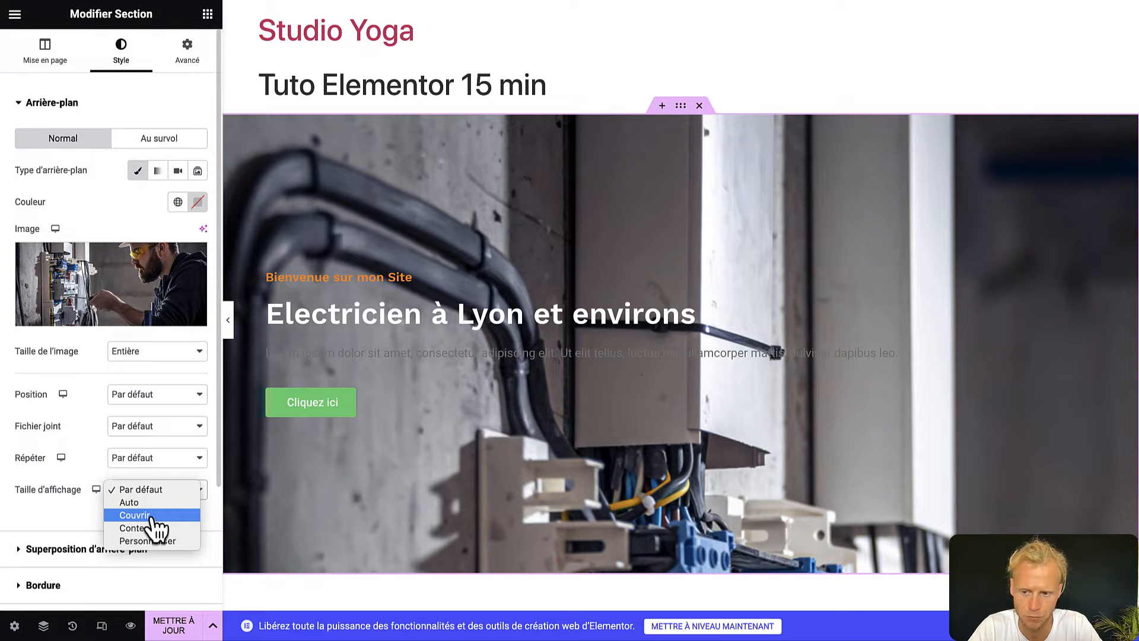
pyautogui.click(152, 516)
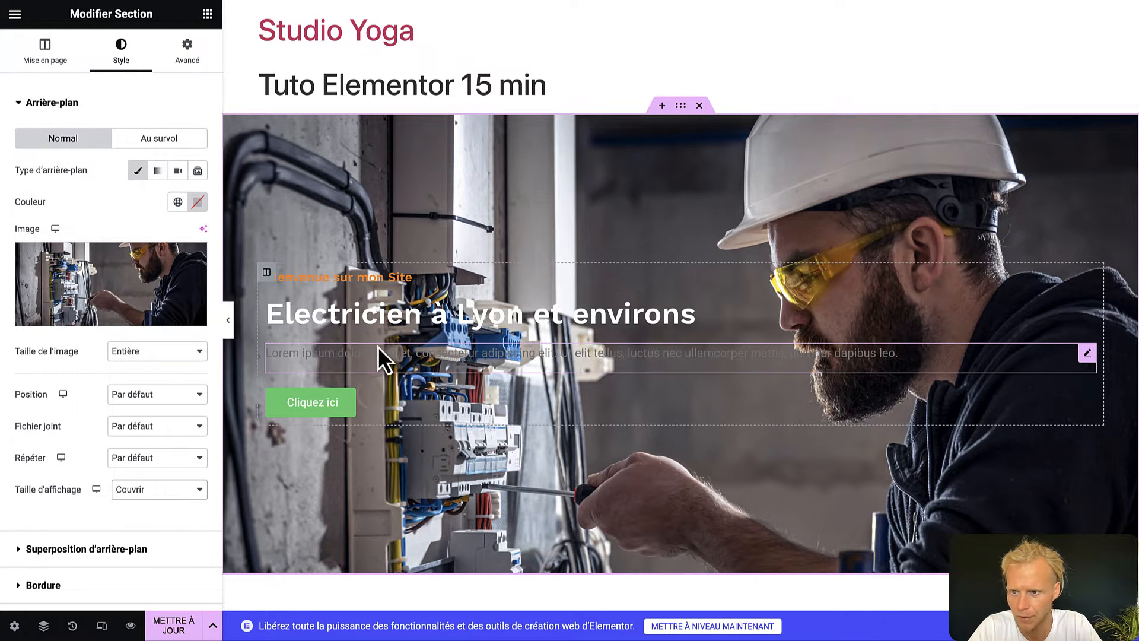
# Add a classic background overlay to the section in color #002868 with an opacity of 0.6.
pyautogui.click(121, 548)
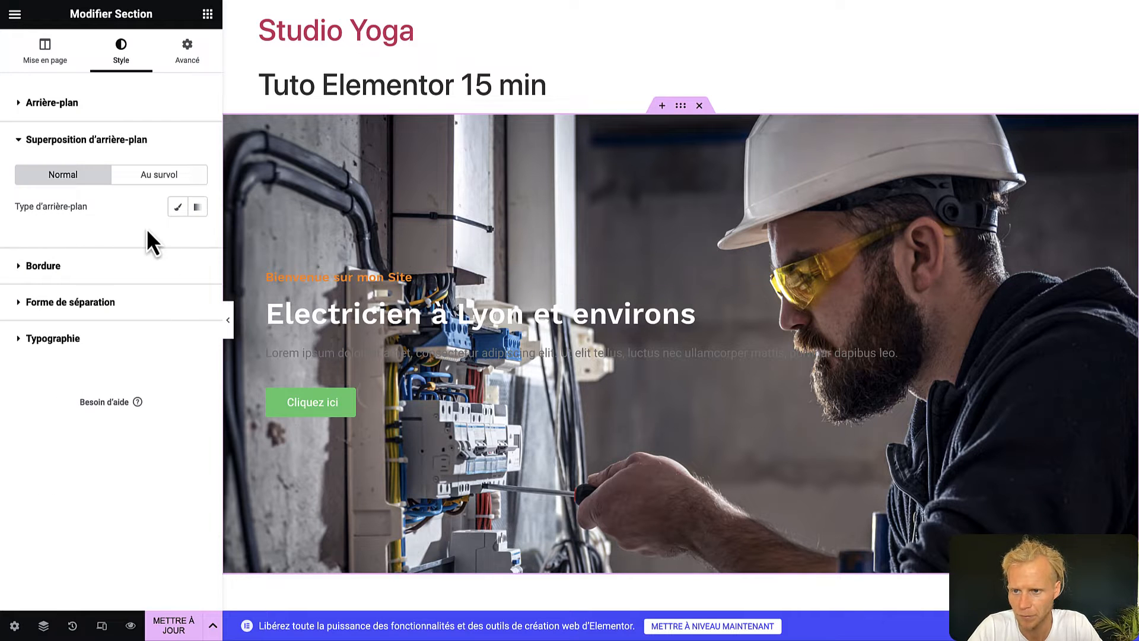
pyautogui.click(176, 208)
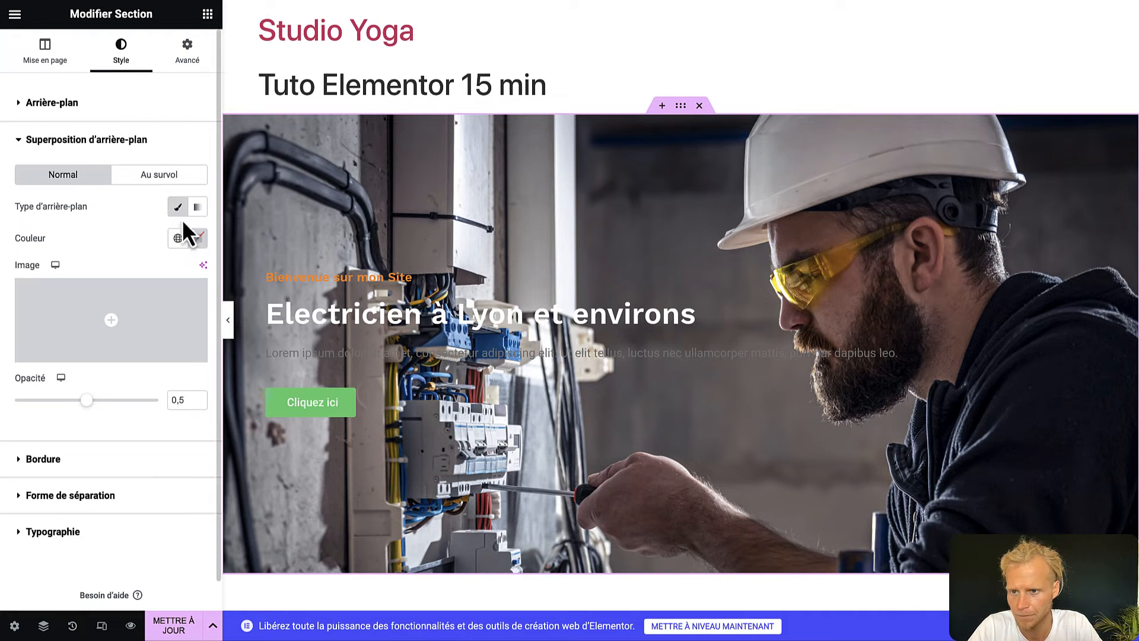
pyautogui.click(198, 238)
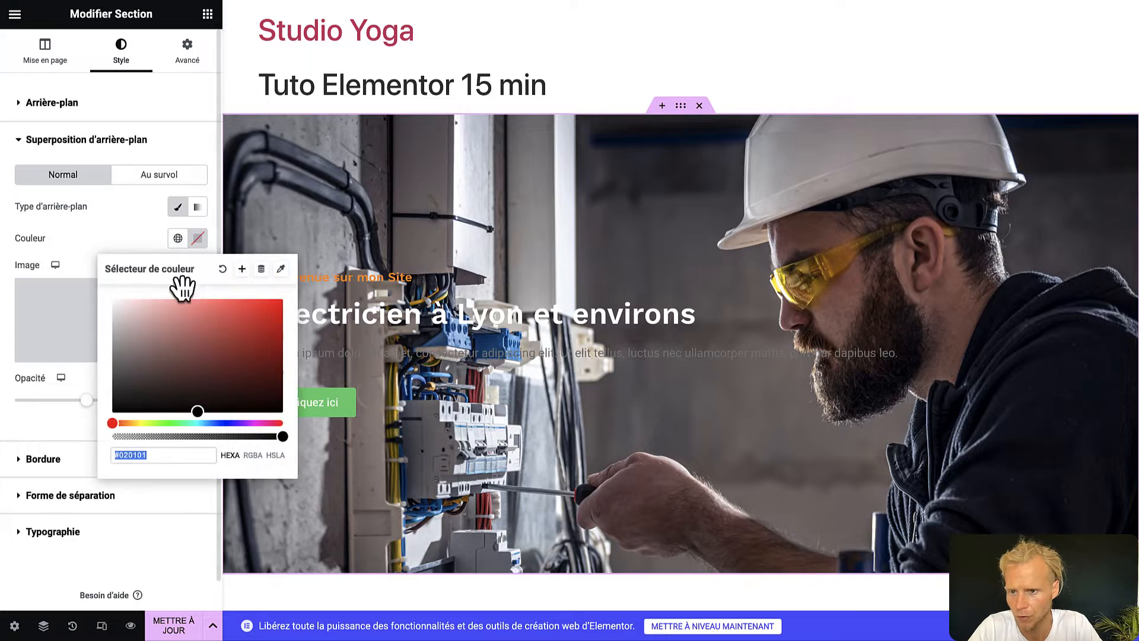
pyautogui.moveTo(137, 324); pyautogui.dragTo(283, 308)
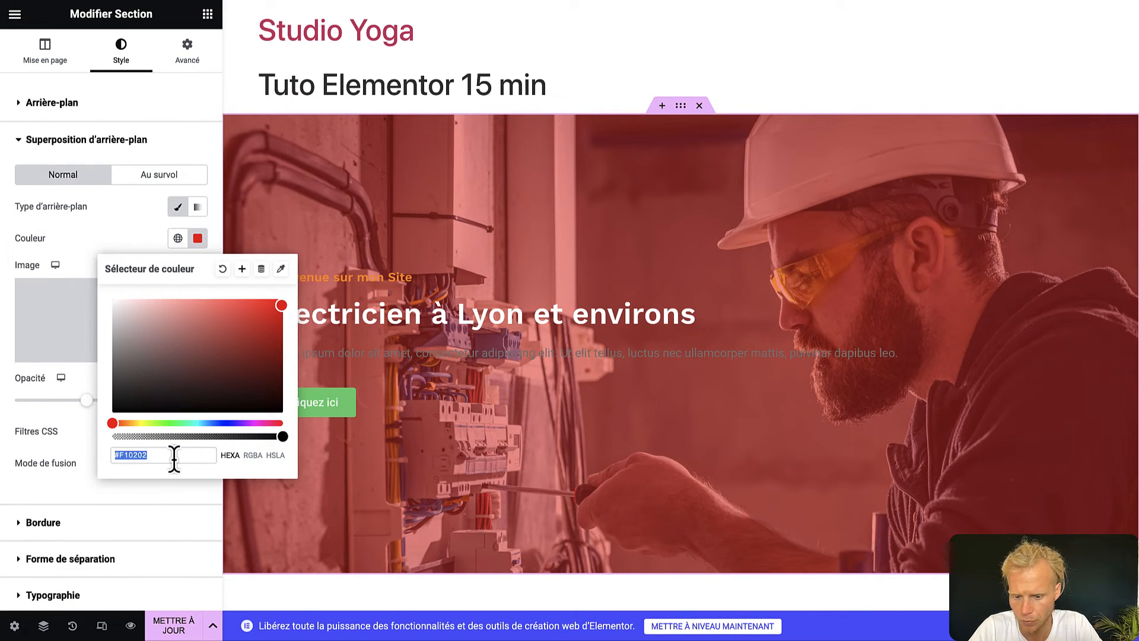
pyautogui.write('#002868')
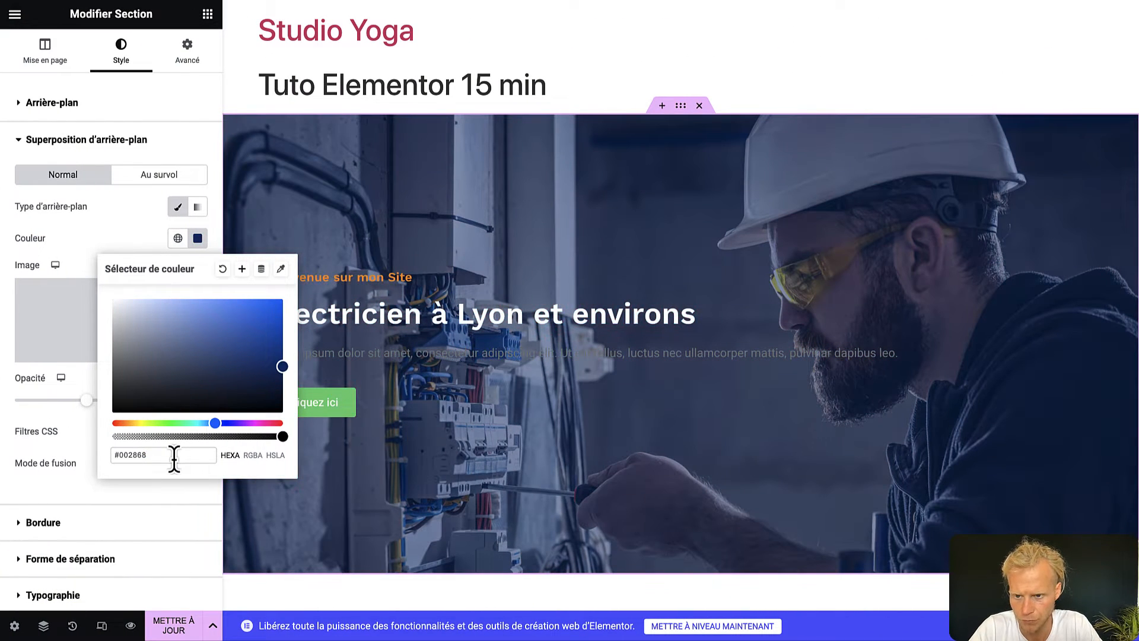
pyautogui.click(123, 240)
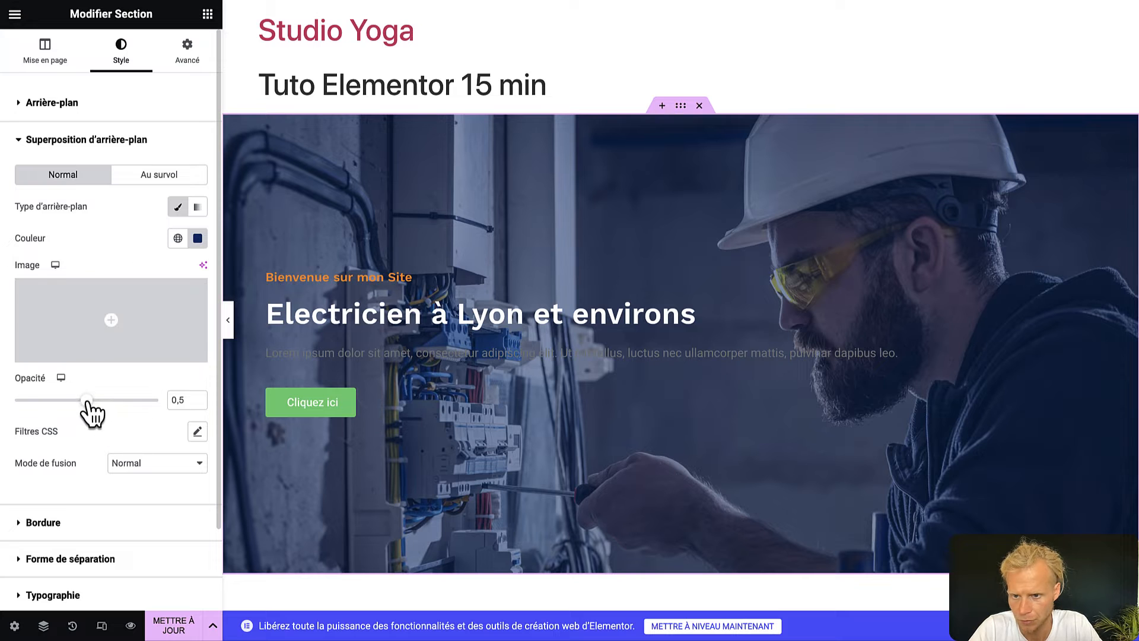
pyautogui.moveTo(87, 401)
pyautogui.mouseDown()
pyautogui.moveTo(140, 401)
pyautogui.moveTo(83, 401)
pyautogui.moveTo(107, 401)
pyautogui.mouseUp()
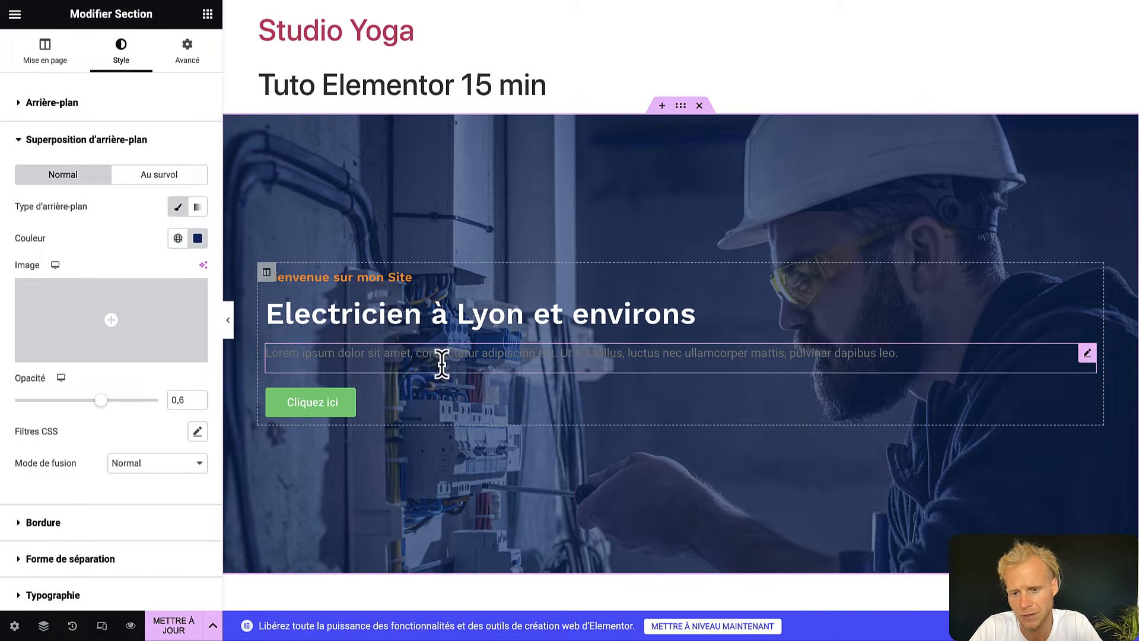
# Duplicate the section's column and delete the titles, text and button from the copy to leave an empty second column.
pyautogui.rightClick(267, 274)
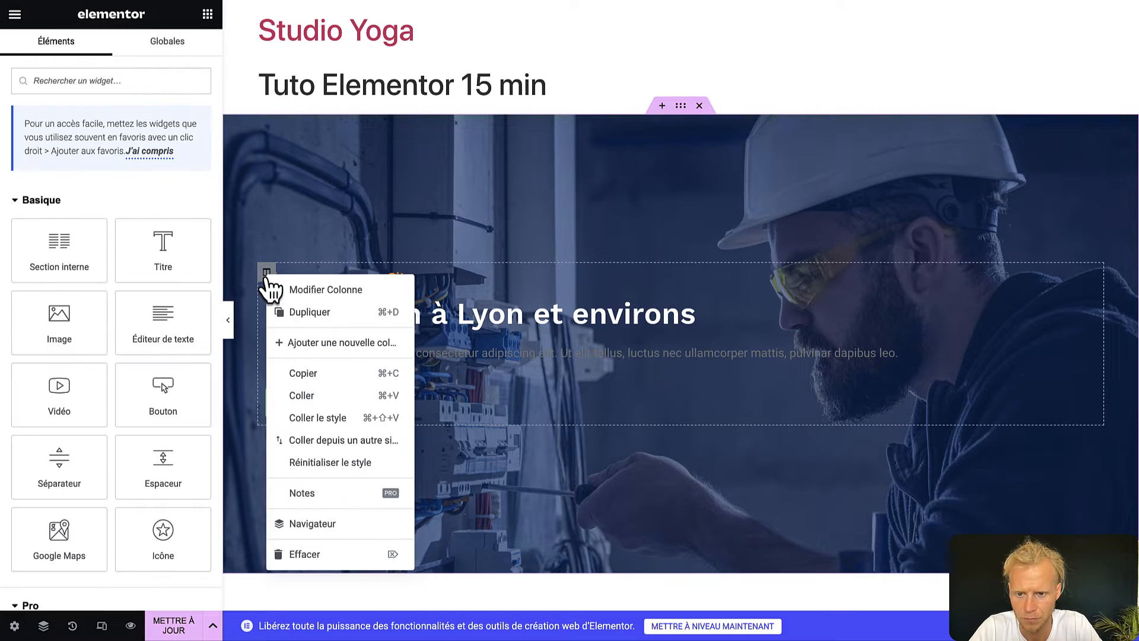
pyautogui.click(325, 312)
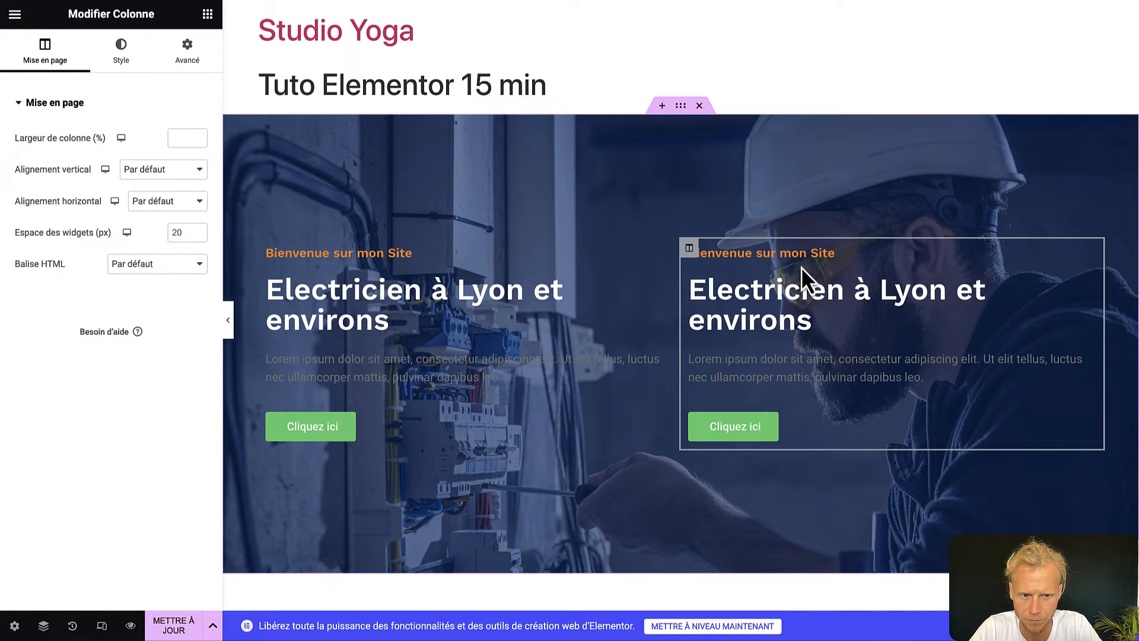
pyautogui.rightClick(723, 257)
pyautogui.click(781, 567)
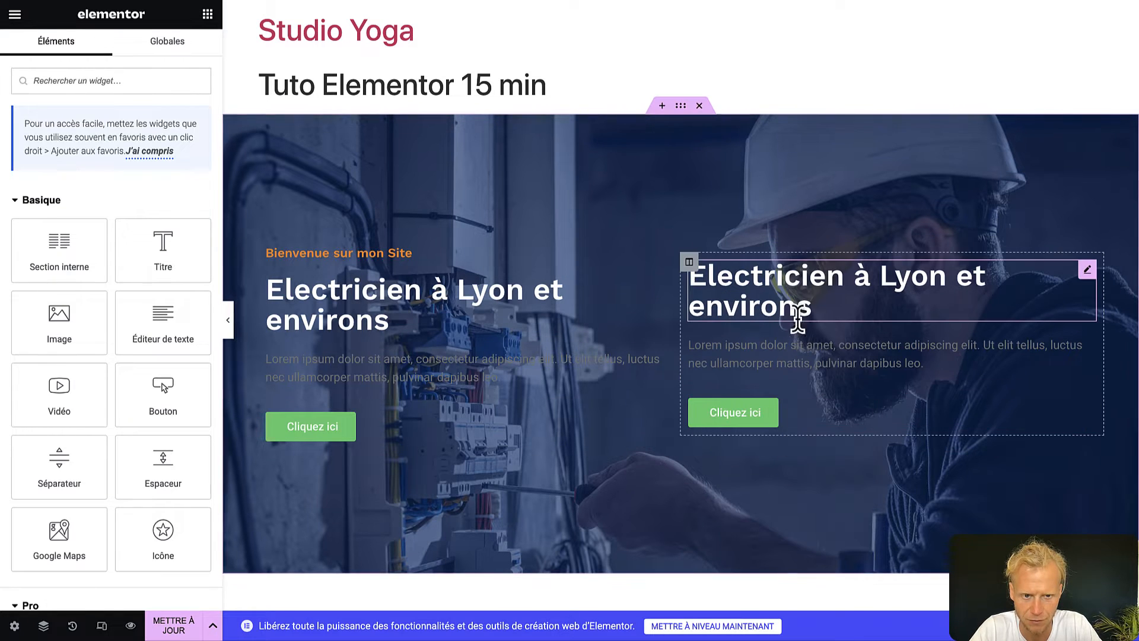
pyautogui.rightClick(792, 297)
pyautogui.click(833, 599)
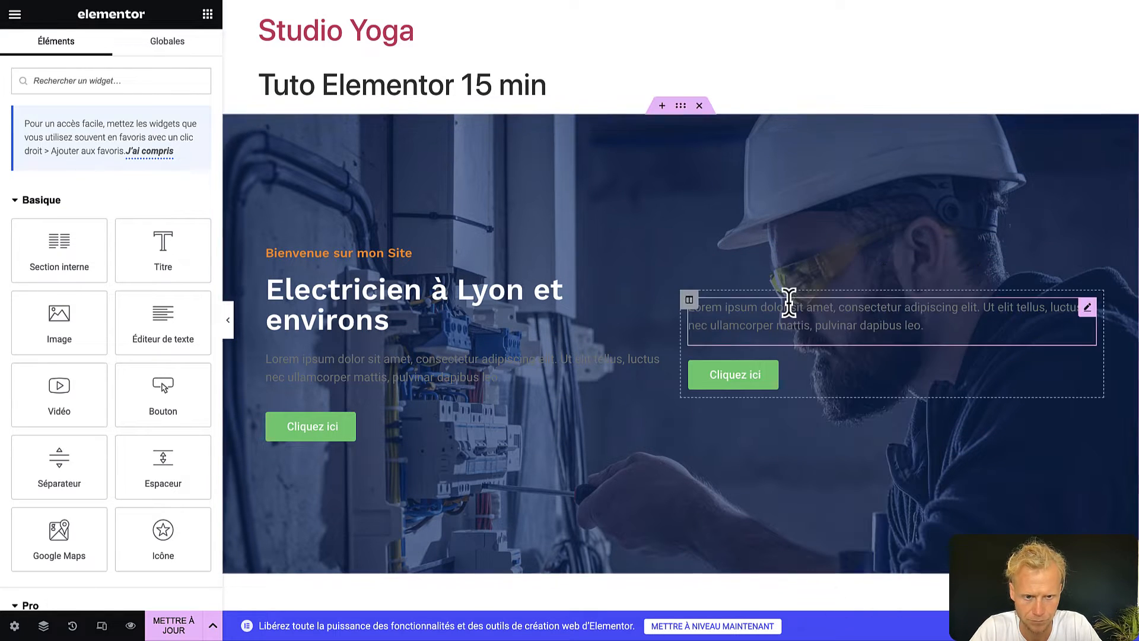
pyautogui.rightClick(787, 303)
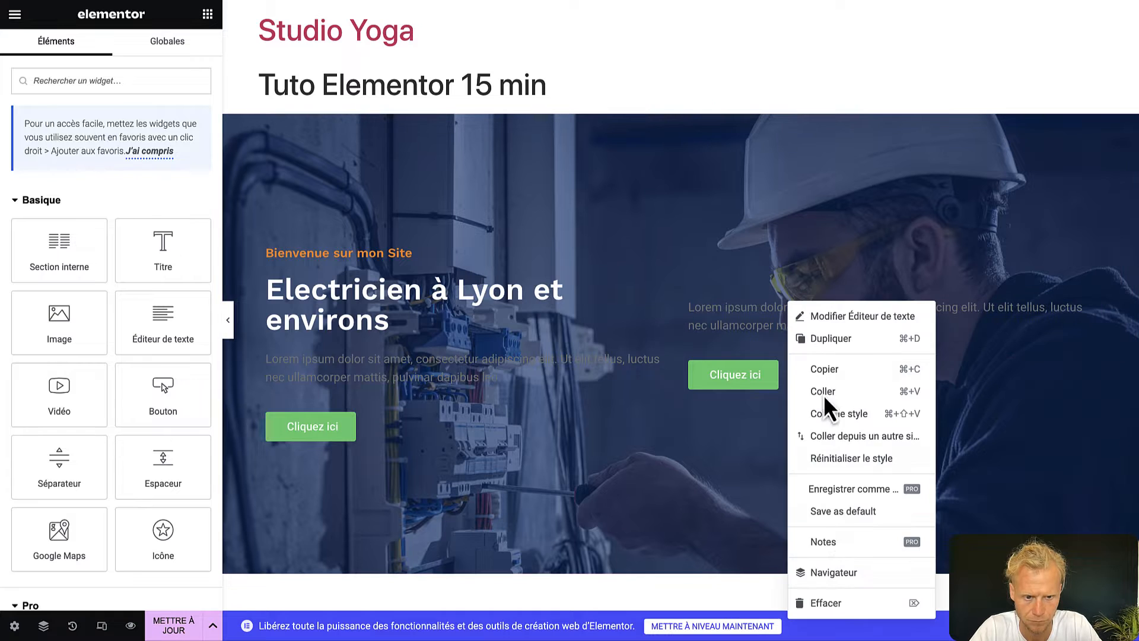
pyautogui.click(839, 600)
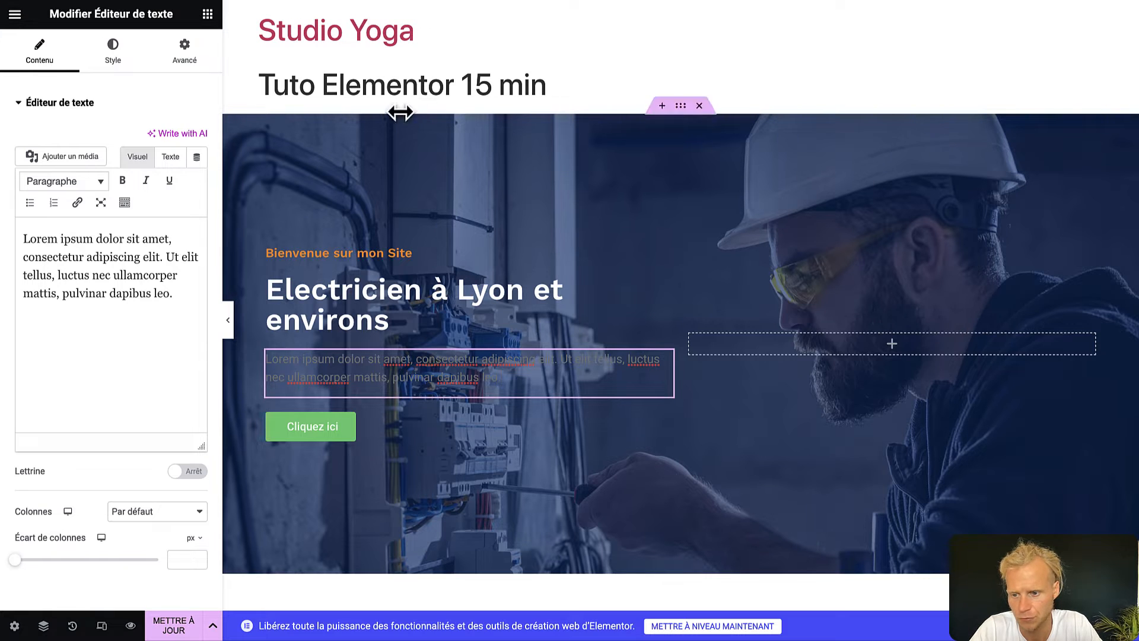
# Set the page template to "Elementor canevas" in the page settings.
pyautogui.click(15, 627)
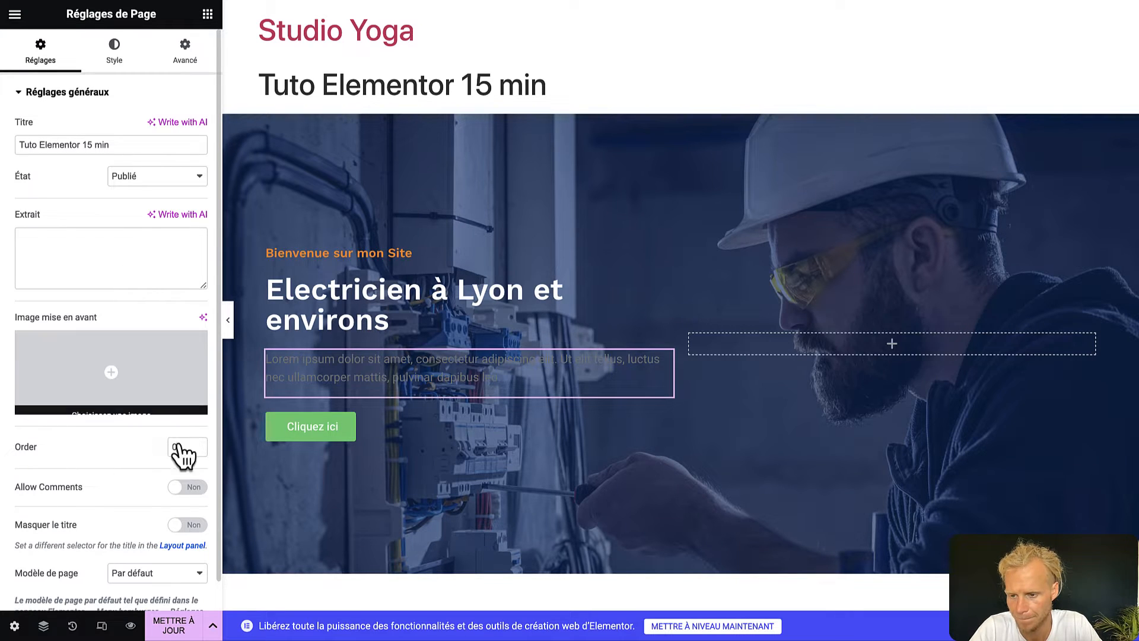
pyautogui.click(157, 572)
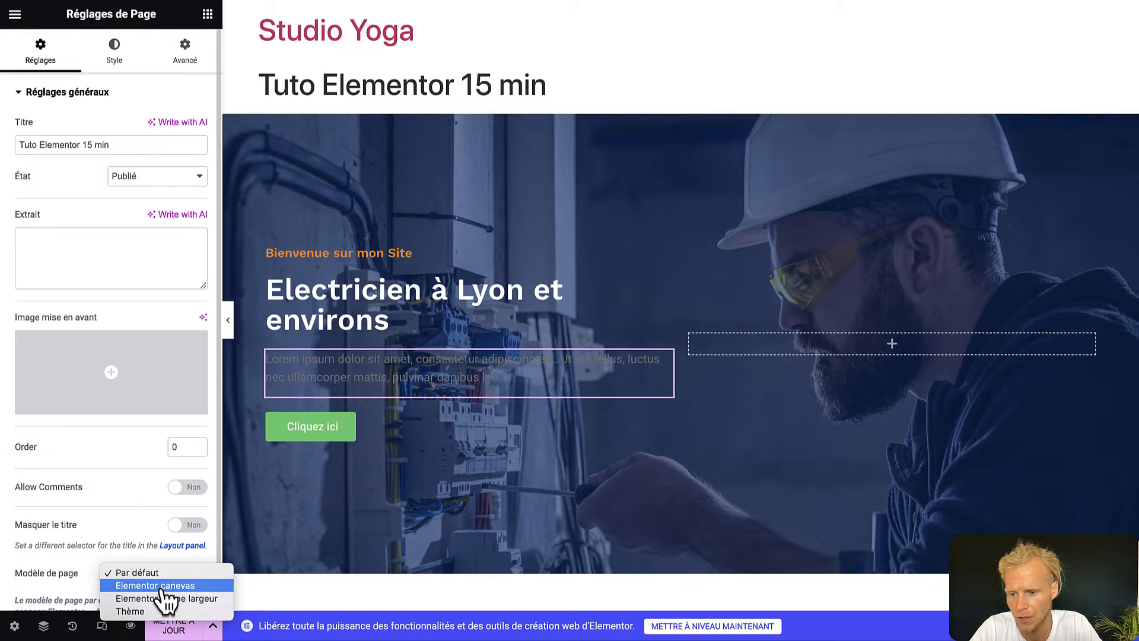
pyautogui.click(161, 586)
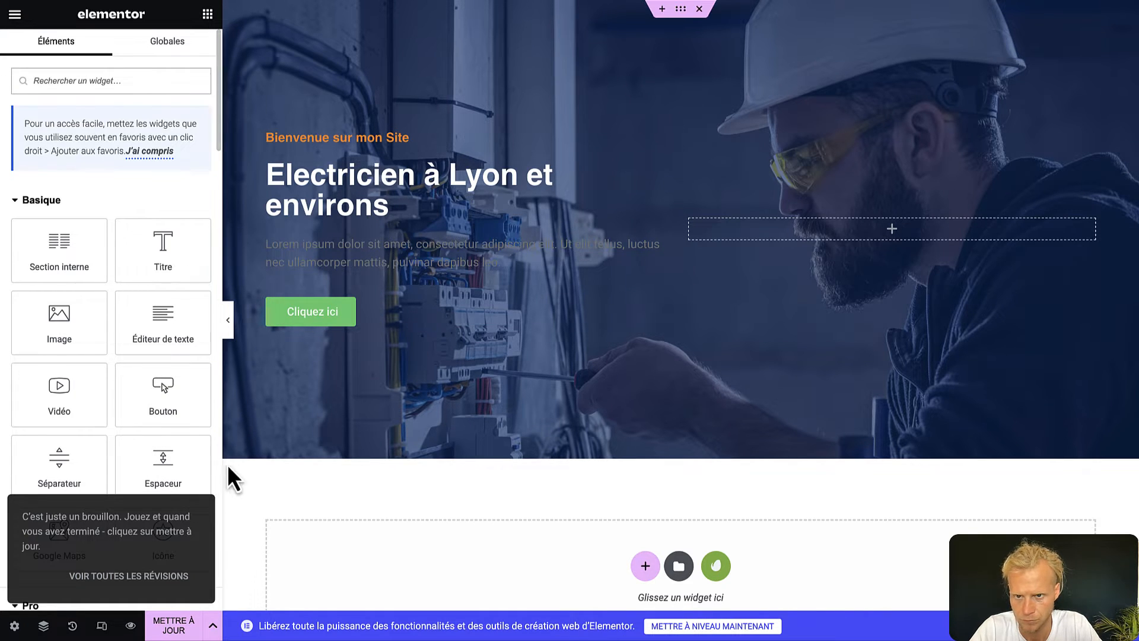
# Set the text color of the Lorem ipsum paragraph to white, #FFFFFF.
pyautogui.click(493, 264)
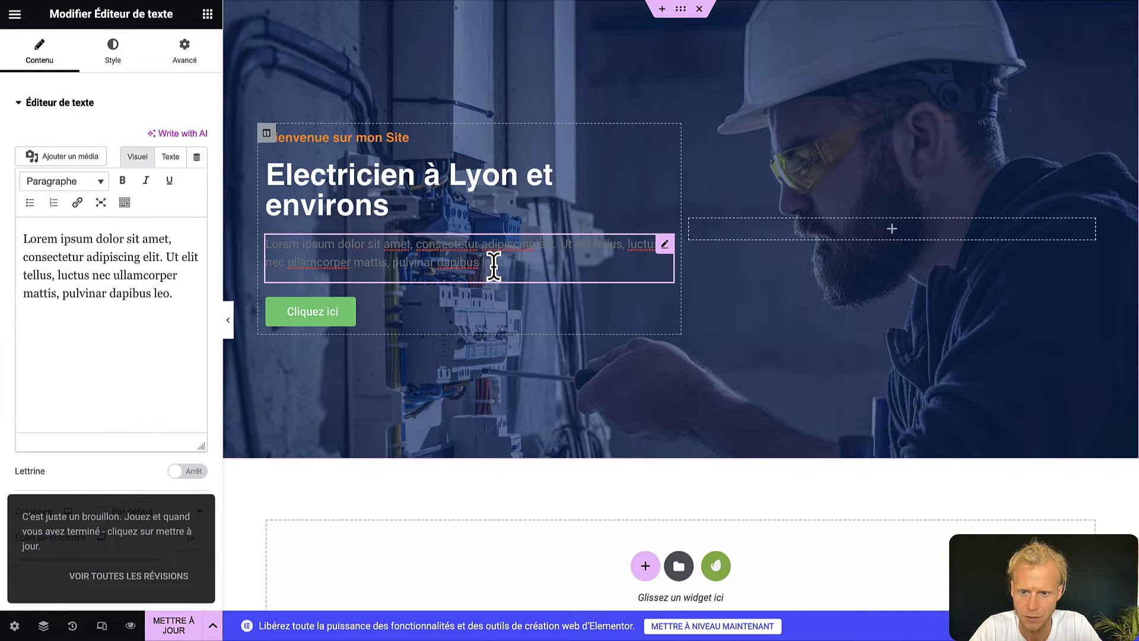
pyautogui.click(112, 57)
pyautogui.click(198, 170)
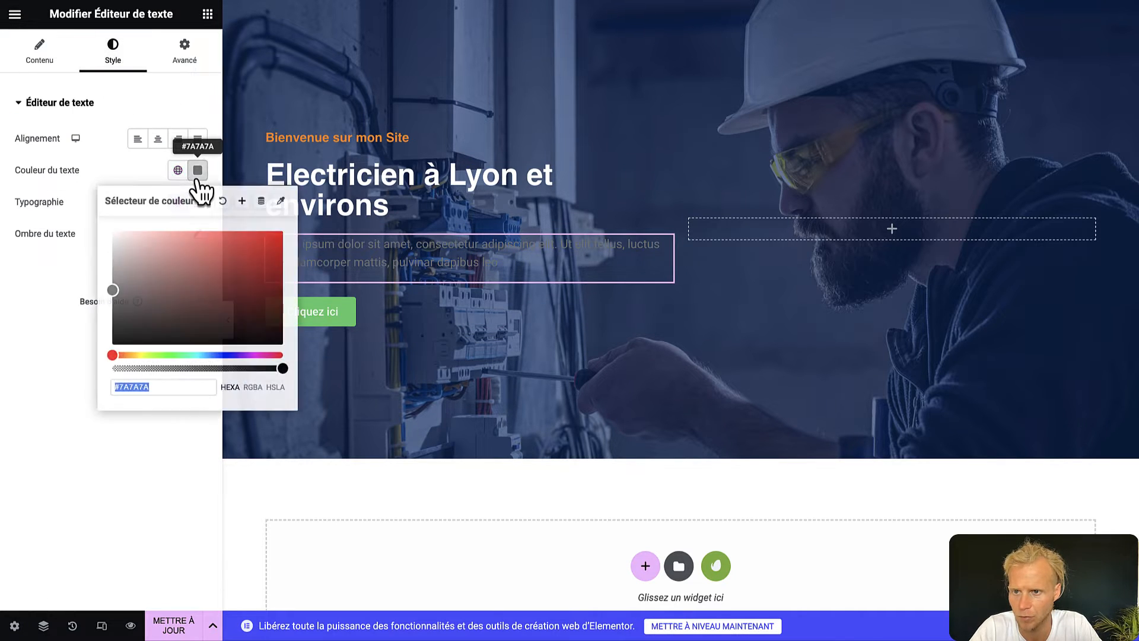
pyautogui.click(111, 232)
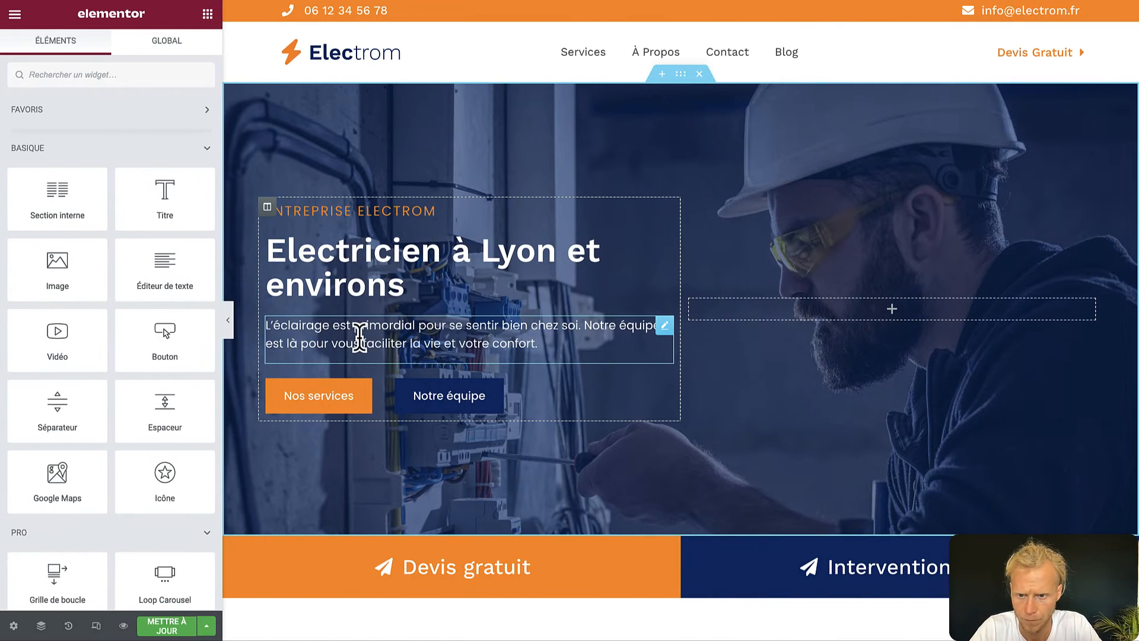
# Check the typography settings of the intro paragraph on the finished Electrom page, and return to the tutorial page's paragraph.
pyautogui.click(349, 338)
pyautogui.click(112, 57)
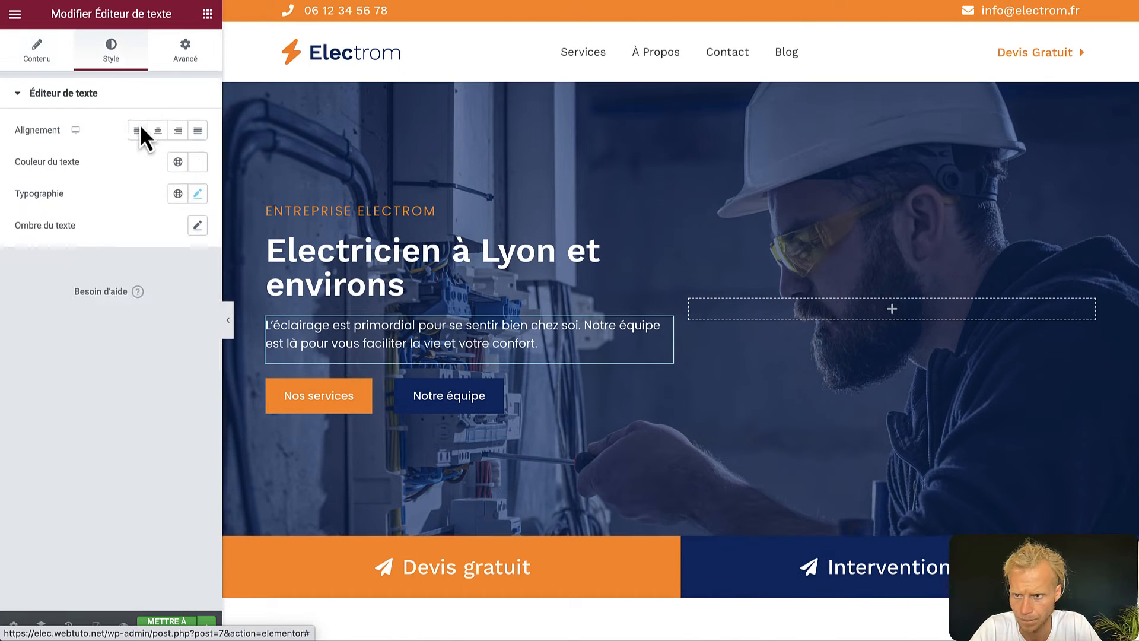
pyautogui.click(197, 194)
pyautogui.click(198, 194)
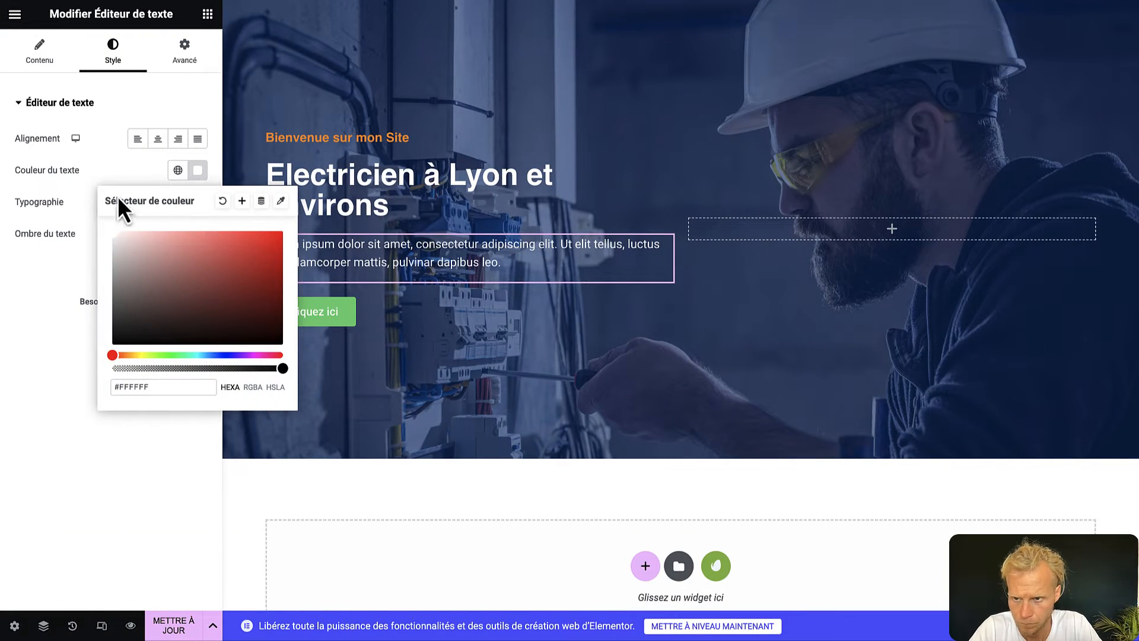
pyautogui.click(56, 353)
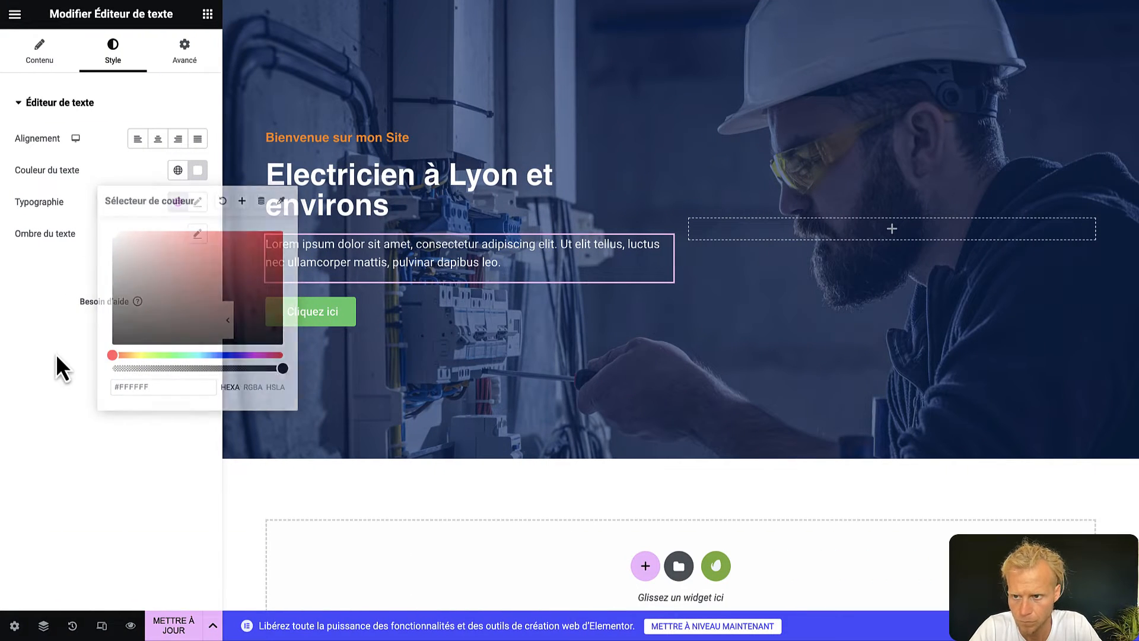
# Set the Lorem ipsum paragraph's font family to Poppins and check the intro paragraph's typography on the finished Electrom page.
pyautogui.click(198, 203)
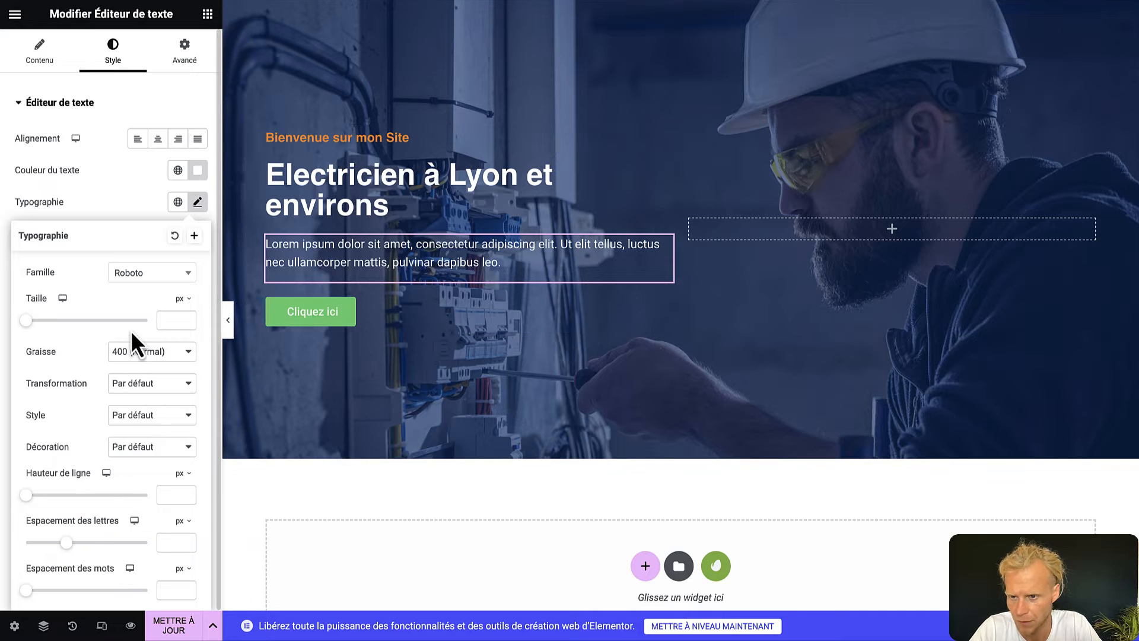
pyautogui.click(153, 279)
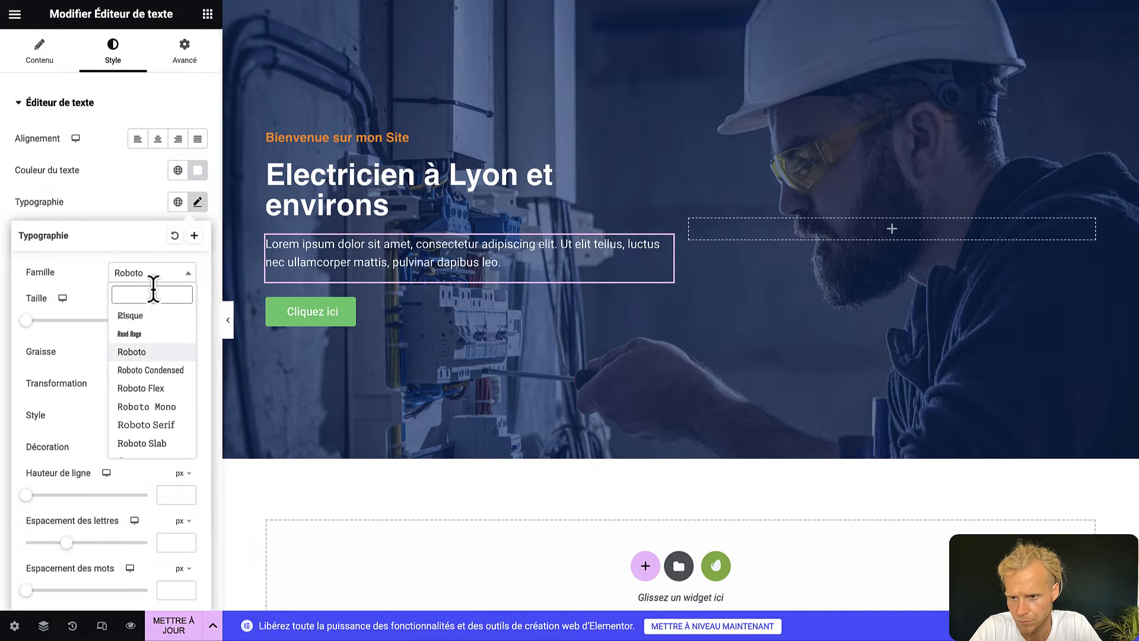
pyautogui.write('popp')
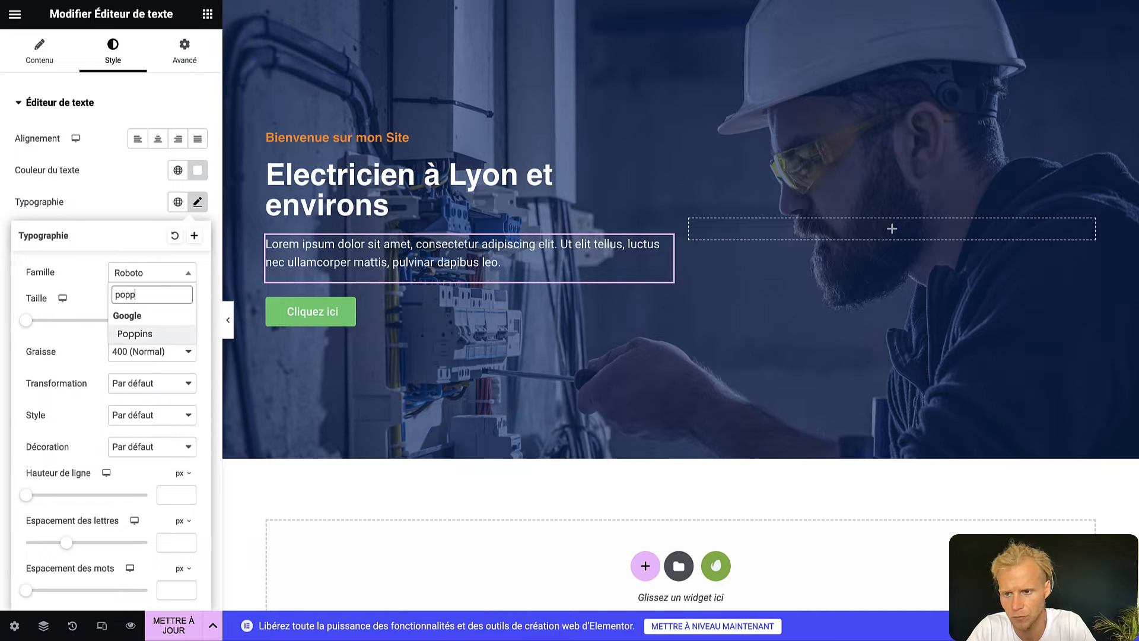
pyautogui.click(162, 339)
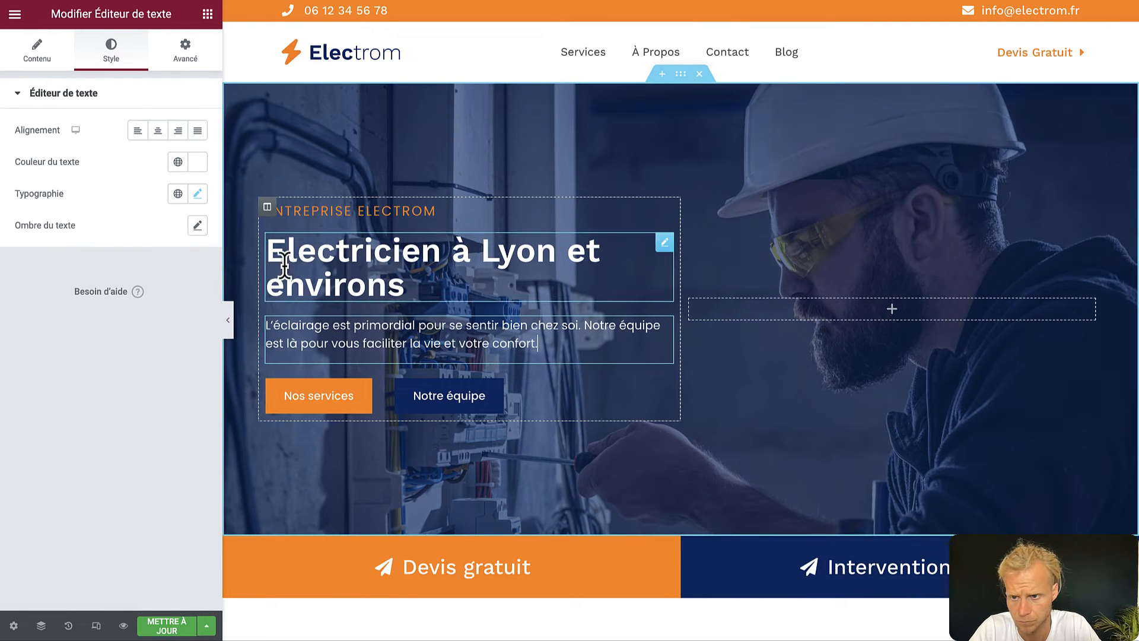
pyautogui.click(285, 264)
pyautogui.click(317, 344)
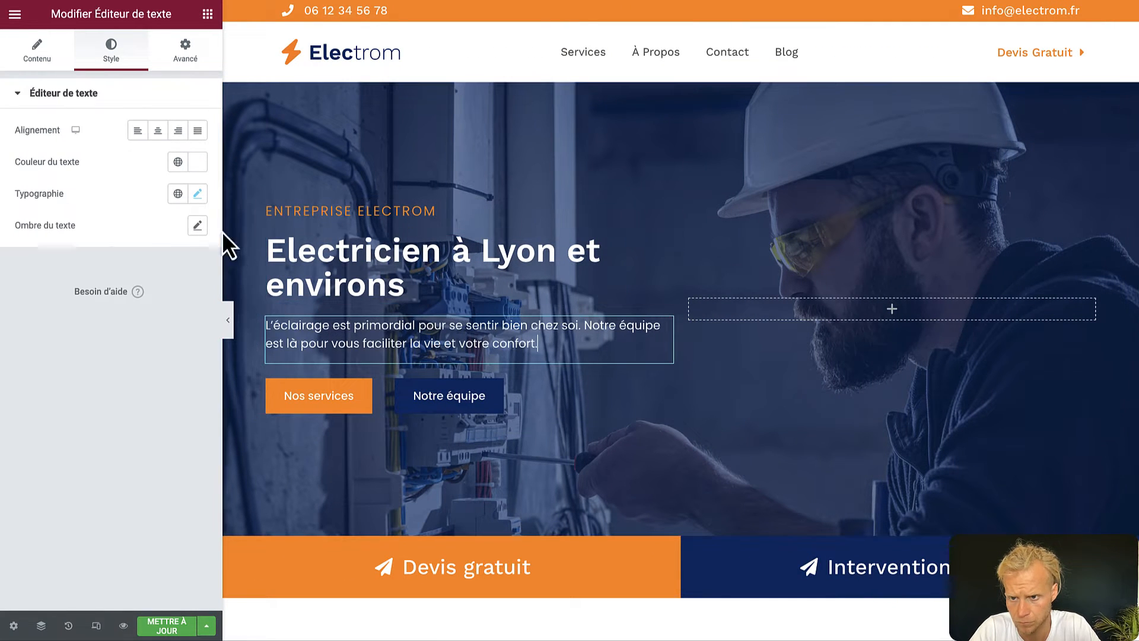
pyautogui.click(197, 194)
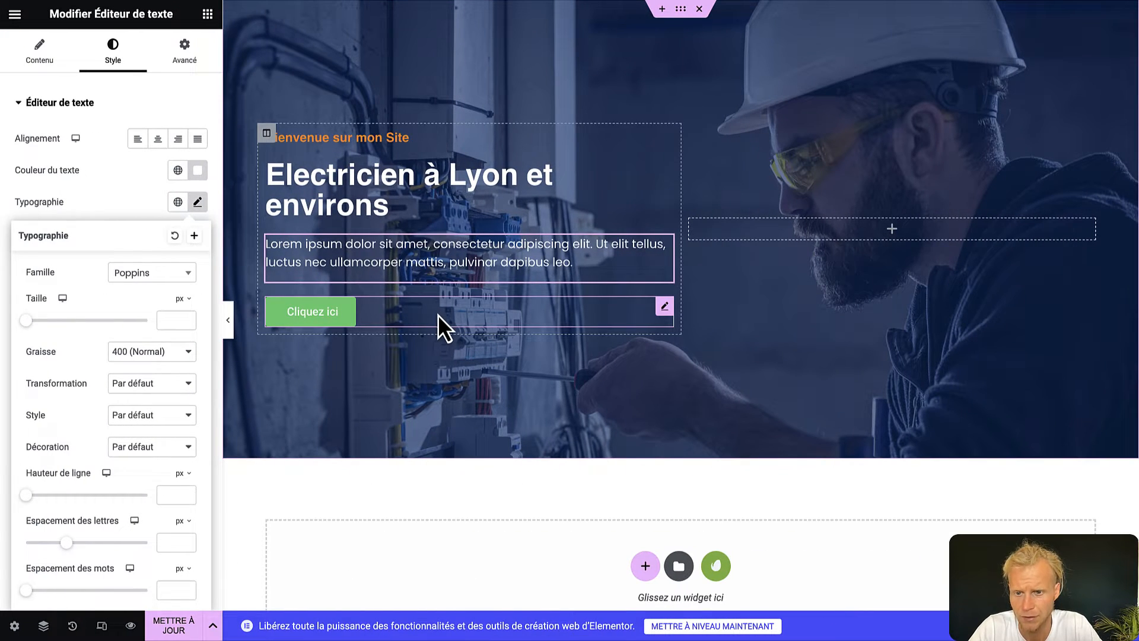
# Change the hero button's text to "Nos services" and set its background color to the global color Orange.
pyautogui.click(437, 314)
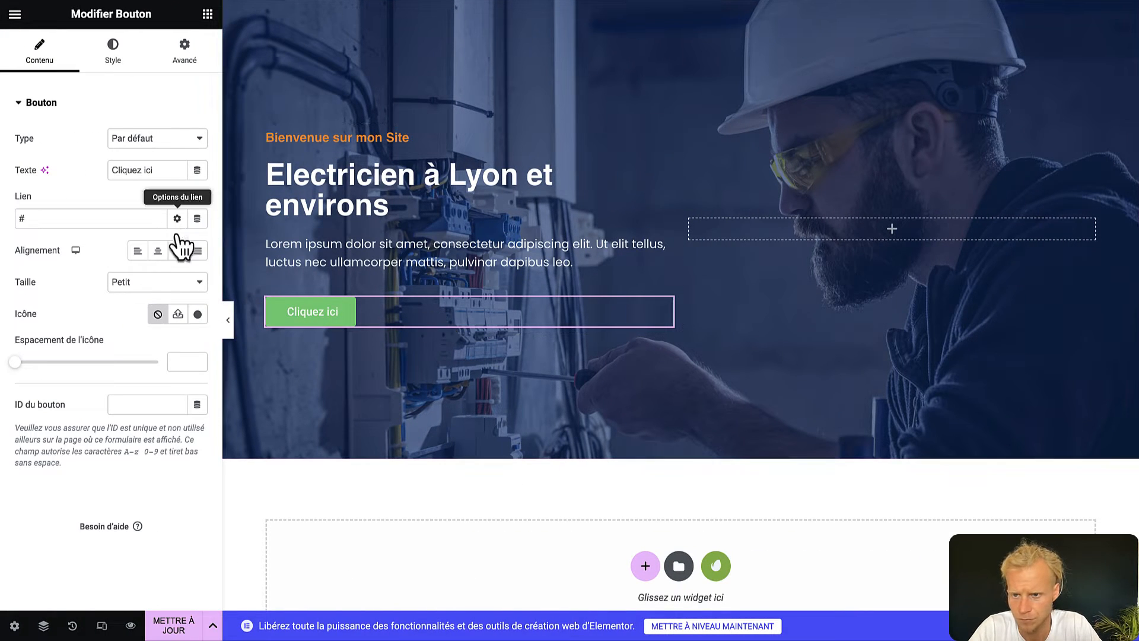
pyautogui.write('Nos services')
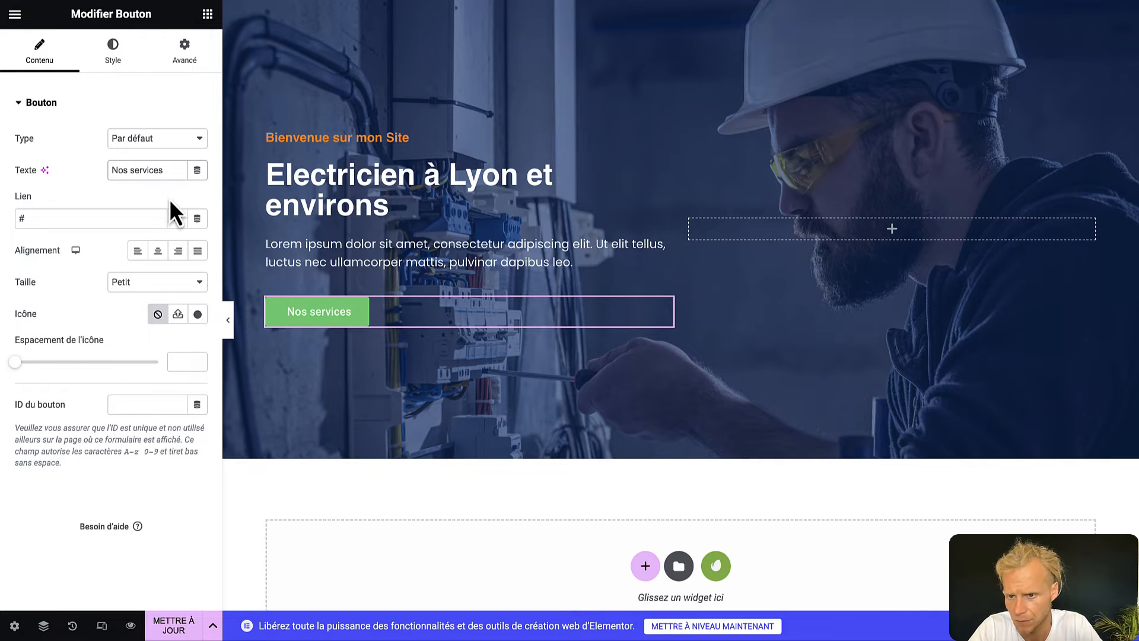
pyautogui.click(113, 59)
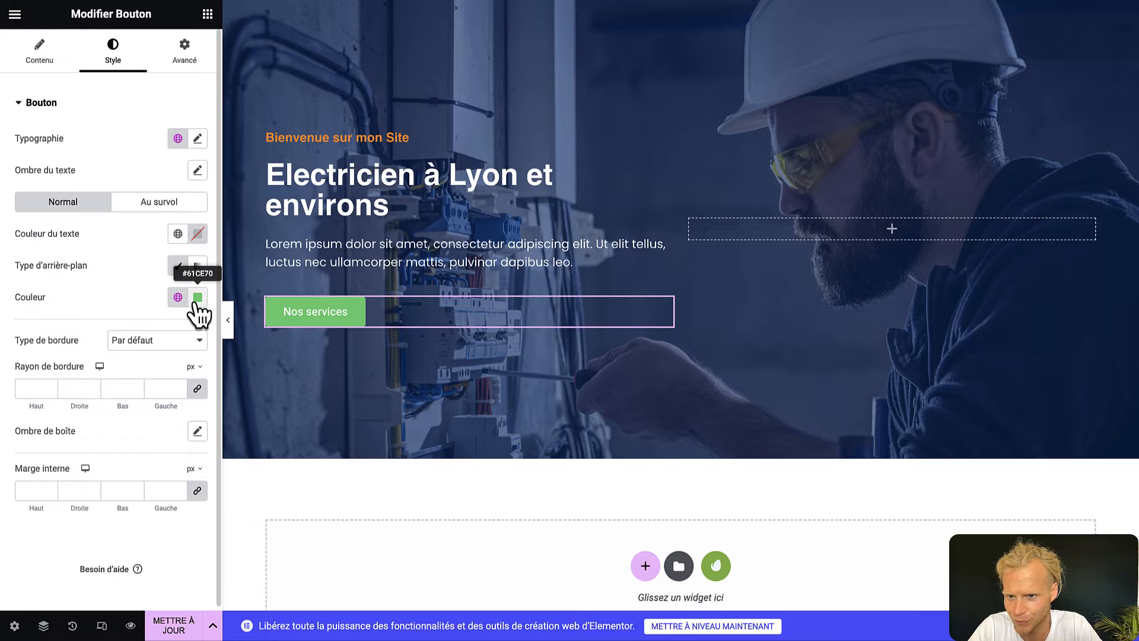
pyautogui.click(178, 298)
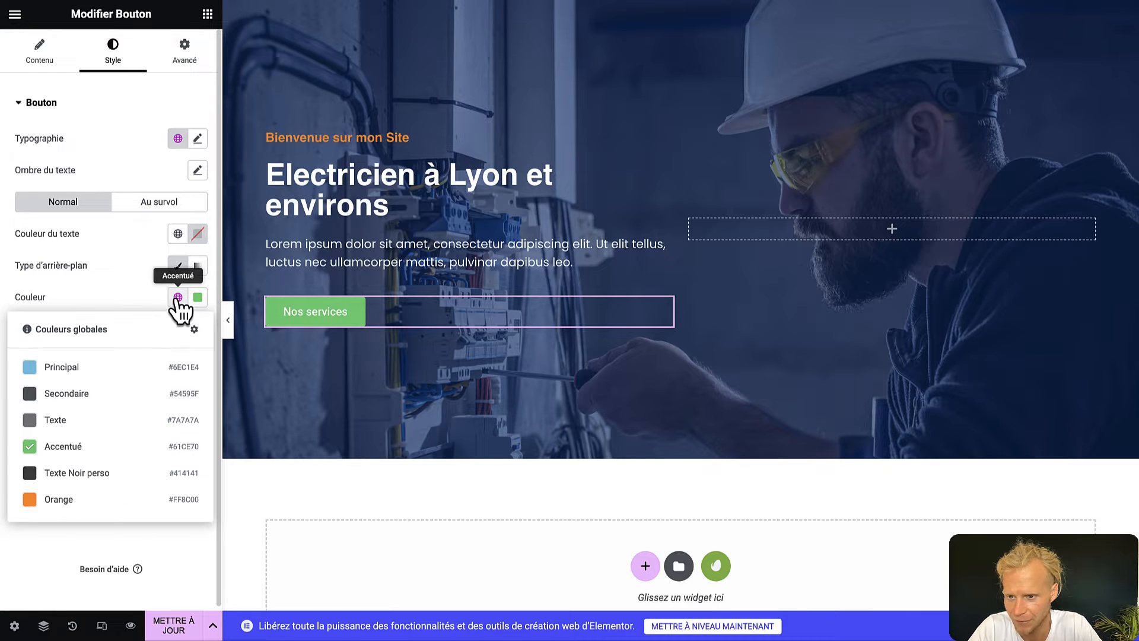
pyautogui.click(56, 500)
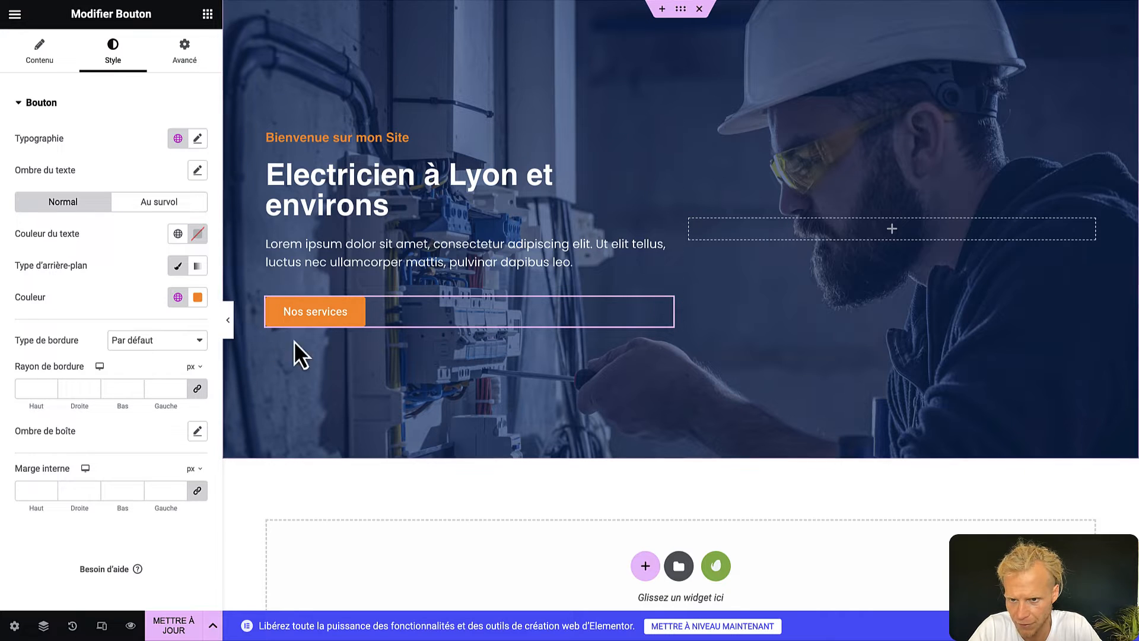
# Try a 30 px border radius on the "Nos services" button and reset all four corners to 0 px.
pyautogui.click(166, 388)
pyautogui.write('30')
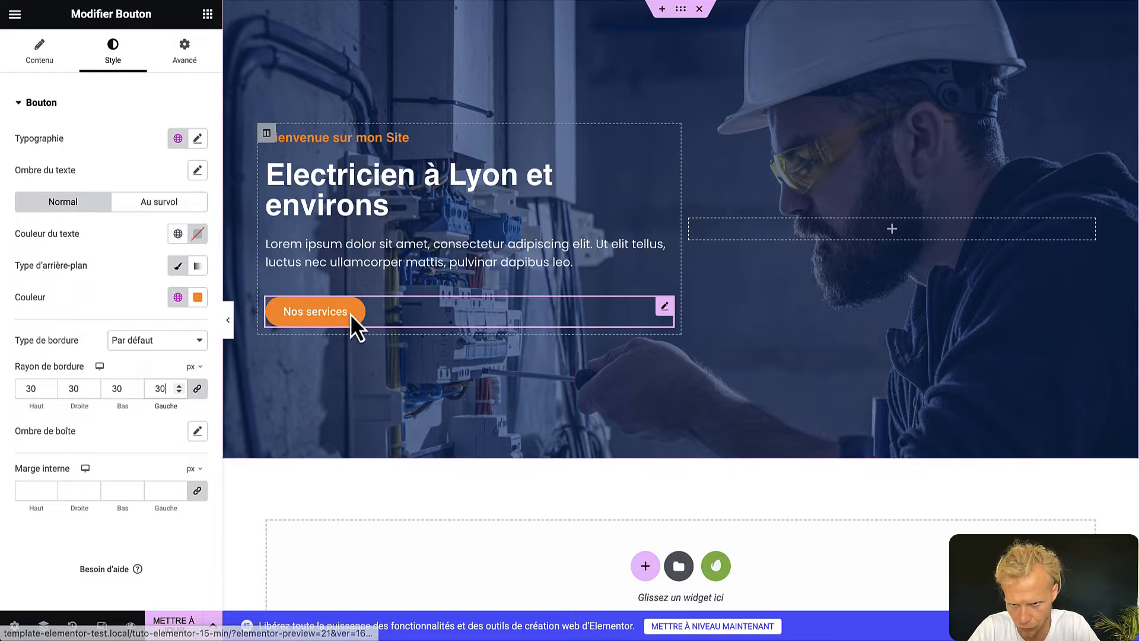
pyautogui.press('BackSpace')
pyautogui.press('BackSpace')
pyautogui.write('0')
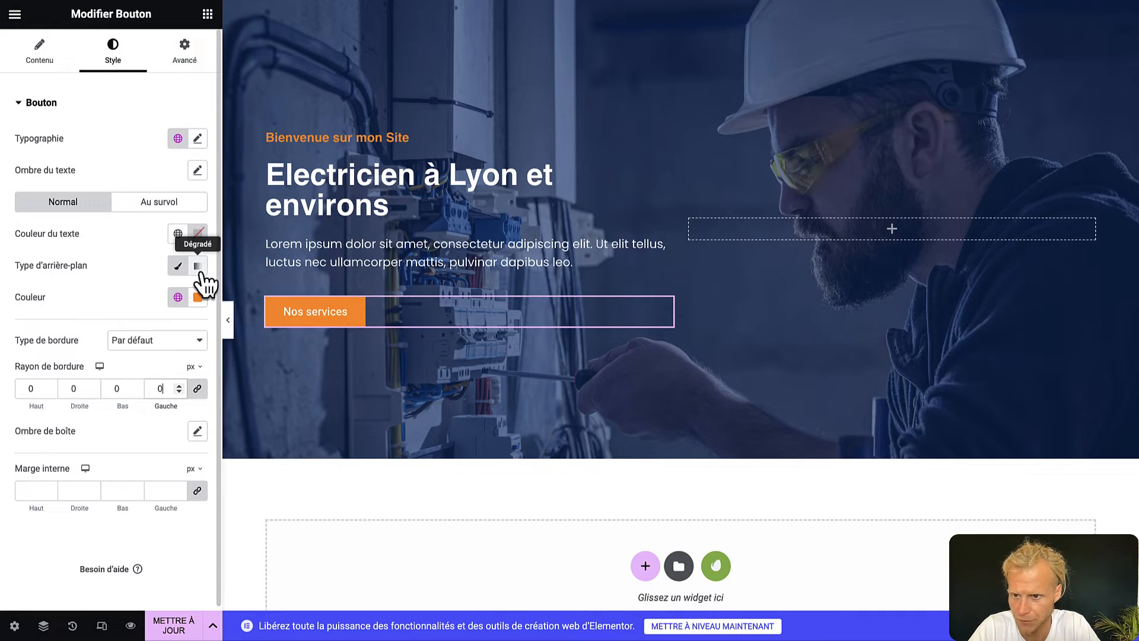
# Set the "Nos services" button's font family to Poppins and dismiss the Elementor upgrade banner.
pyautogui.click(197, 139)
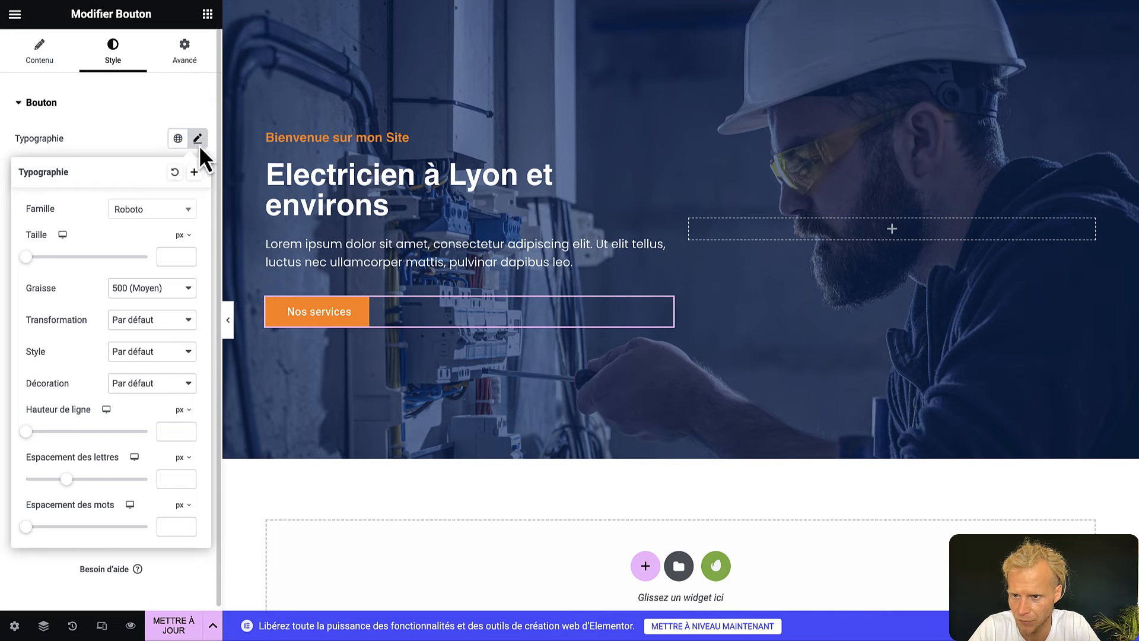
pyautogui.click(159, 212)
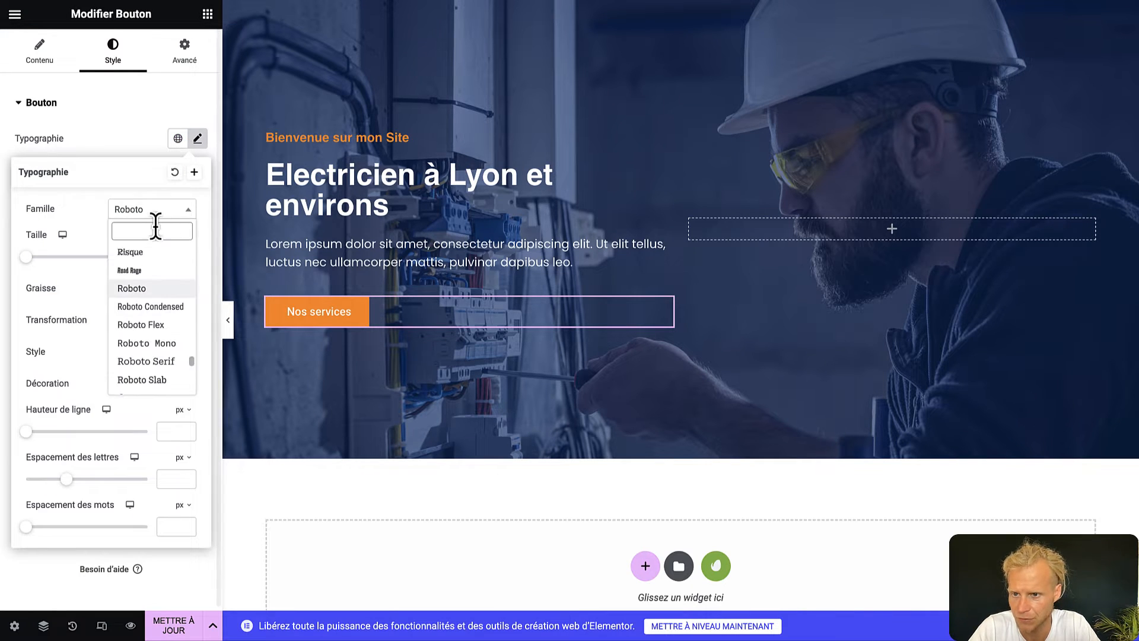
pyautogui.write('poppins')
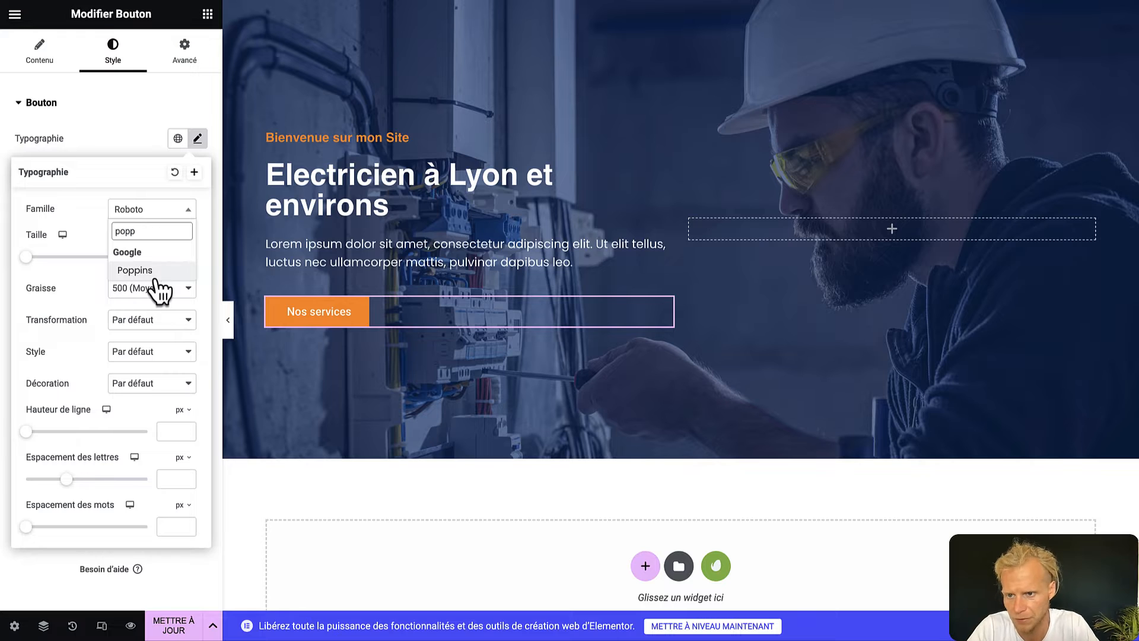
pyautogui.click(153, 272)
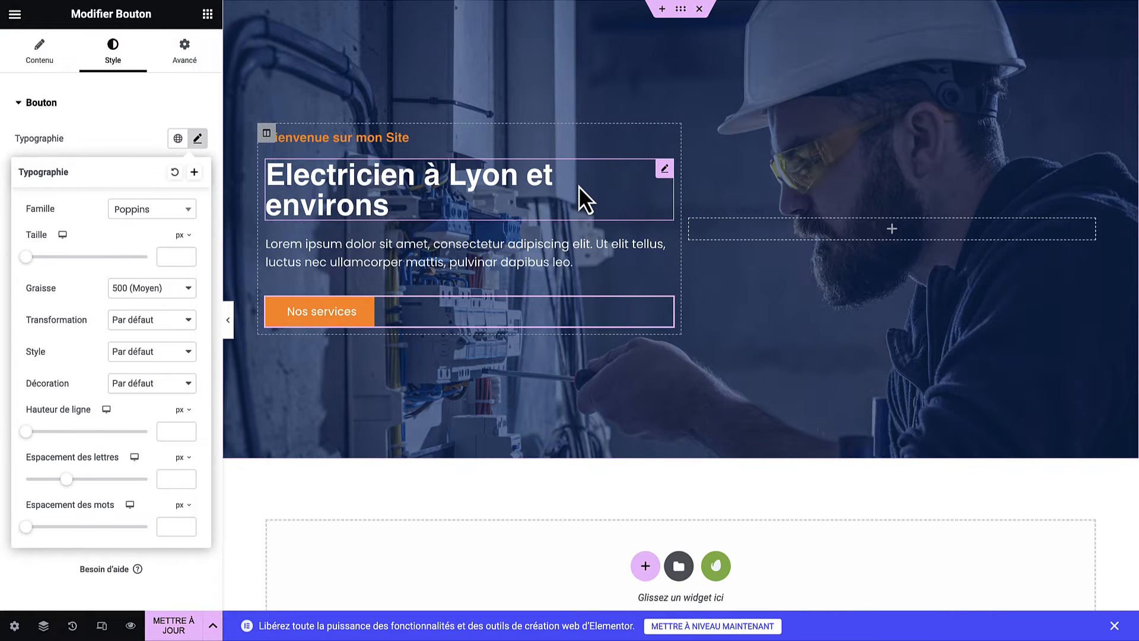
pyautogui.click(1114, 624)
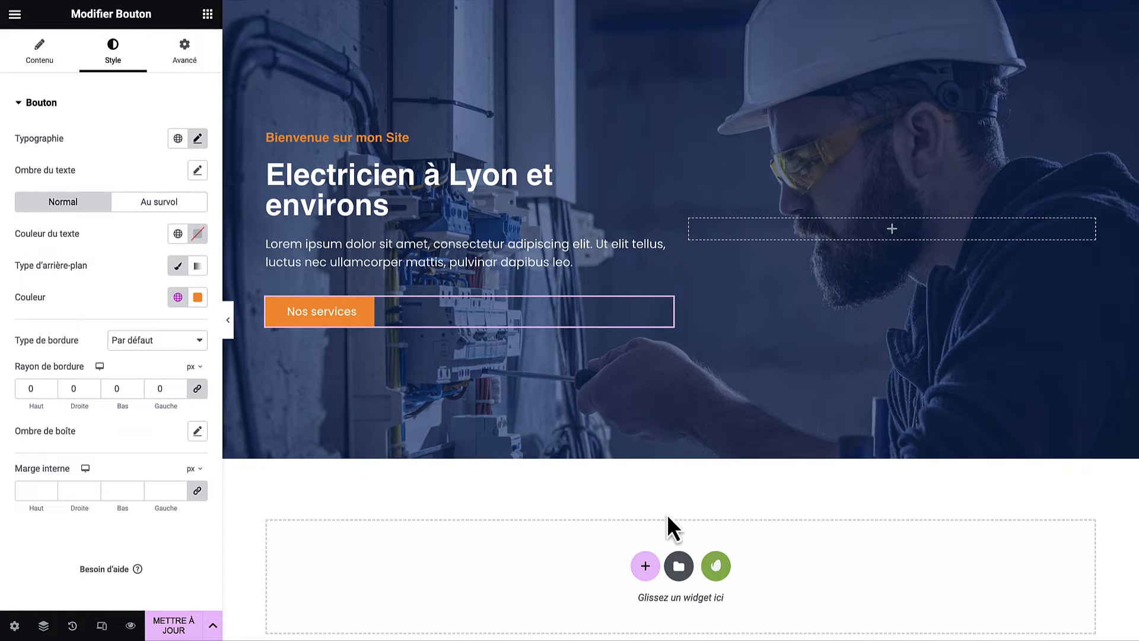
# Add a new section with two equal columns below the hero section.
pyautogui.click(644, 565)
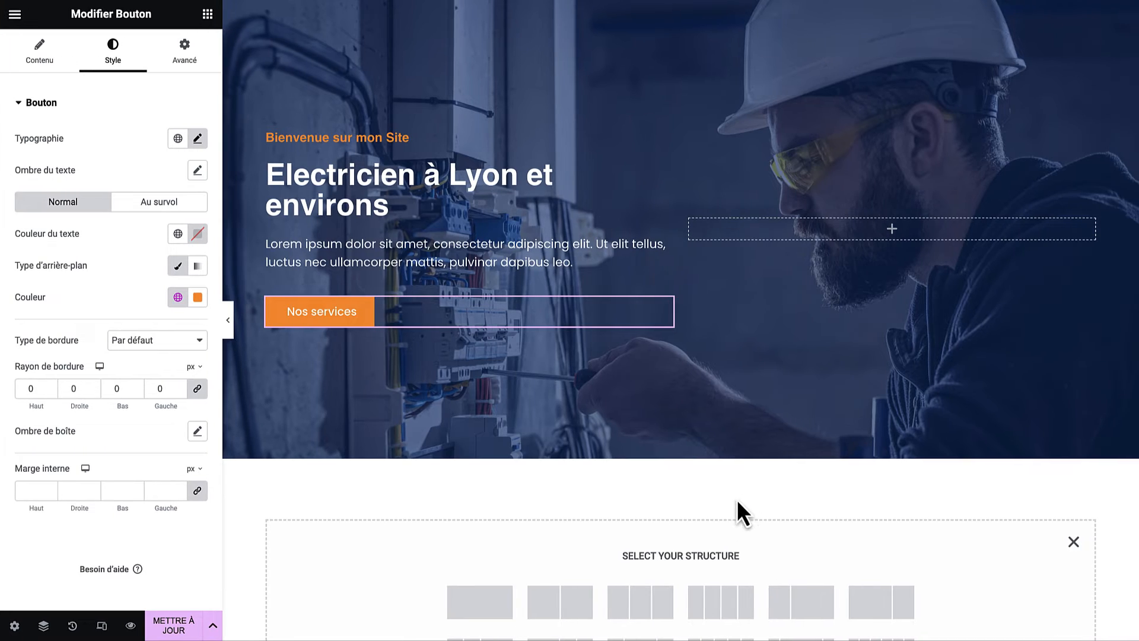
pyautogui.scroll(-2, 635, 511)
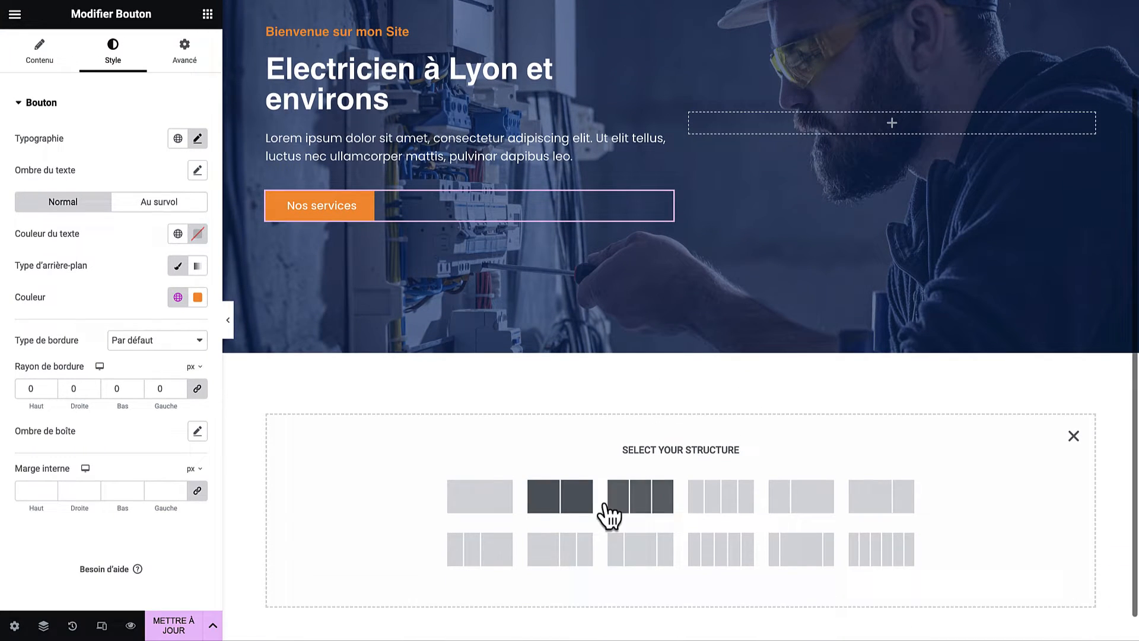
pyautogui.click(573, 495)
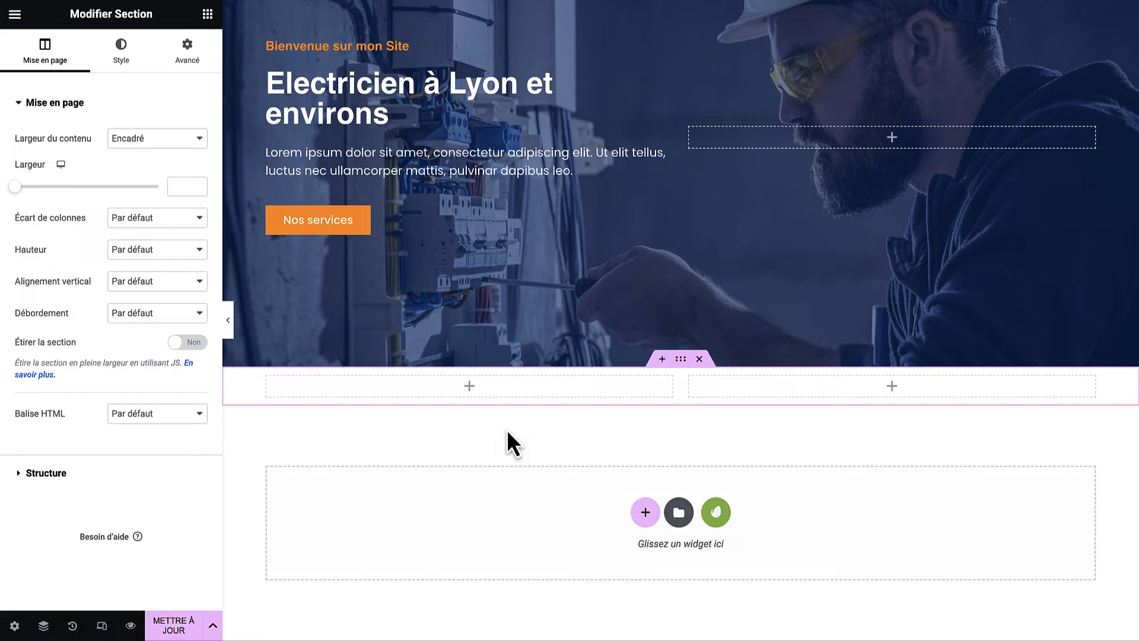
# Place a "Liste d'icône" widget in the new section's first column and delete its second and third list items.
pyautogui.click(205, 21)
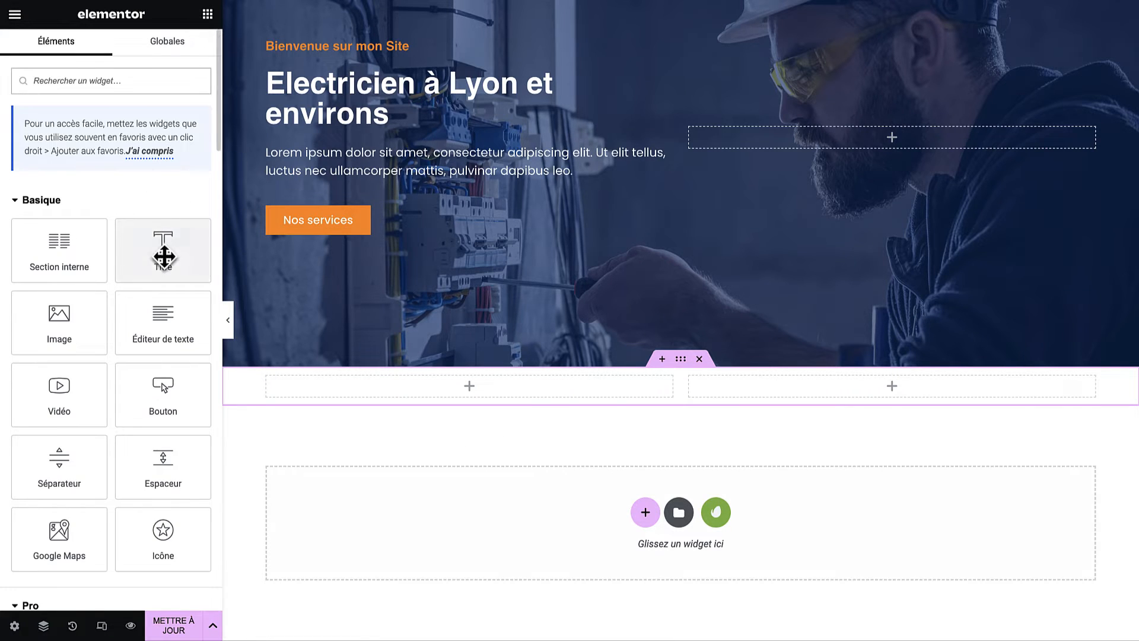
pyautogui.scroll(-20, 129, 255)
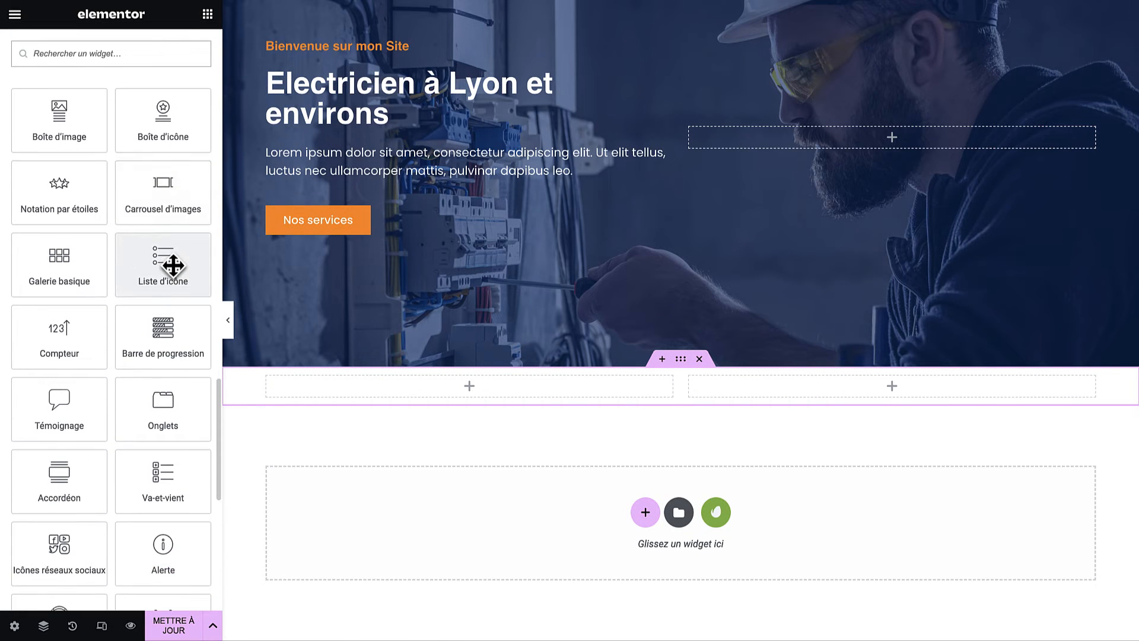
pyautogui.scroll(2, 169, 266)
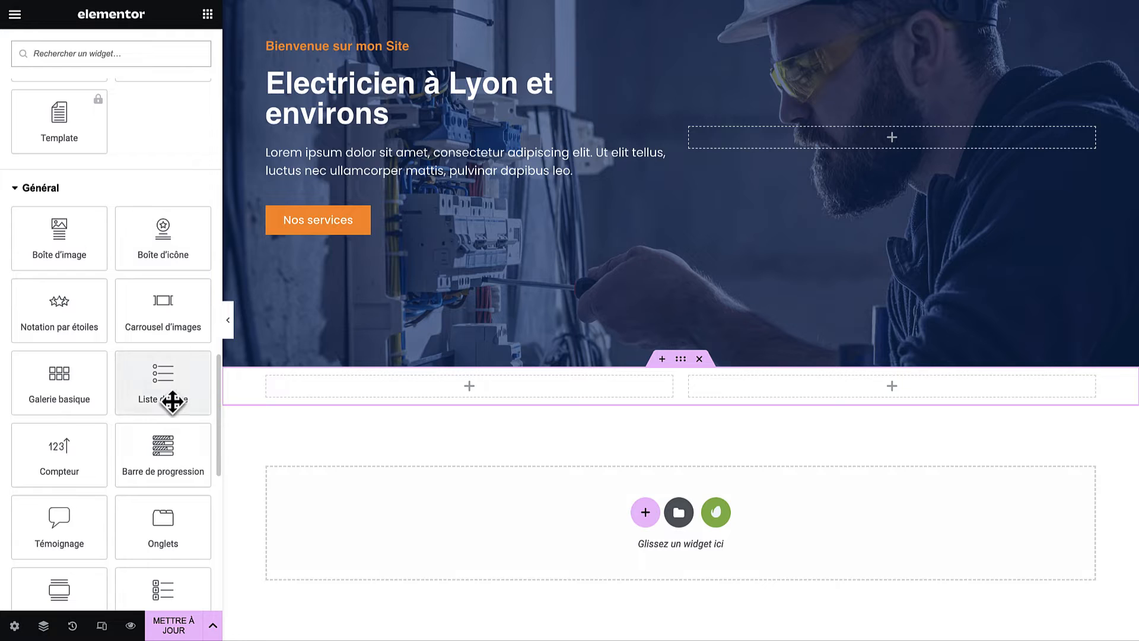
pyautogui.moveTo(166, 385); pyautogui.dragTo(396, 398)
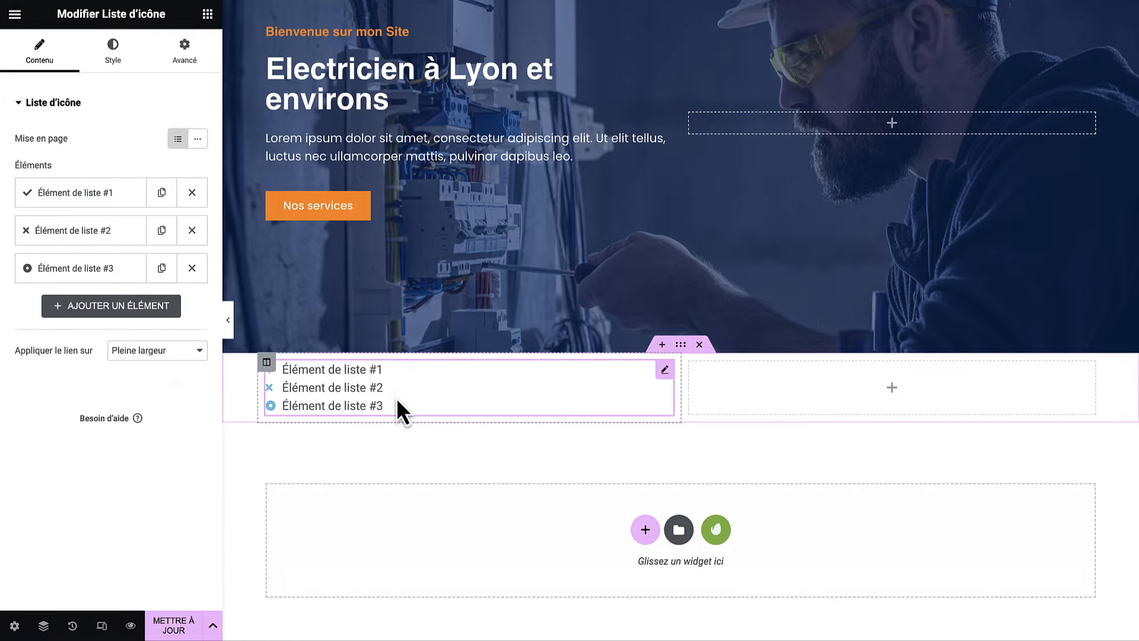
pyautogui.click(192, 231)
pyautogui.click(192, 233)
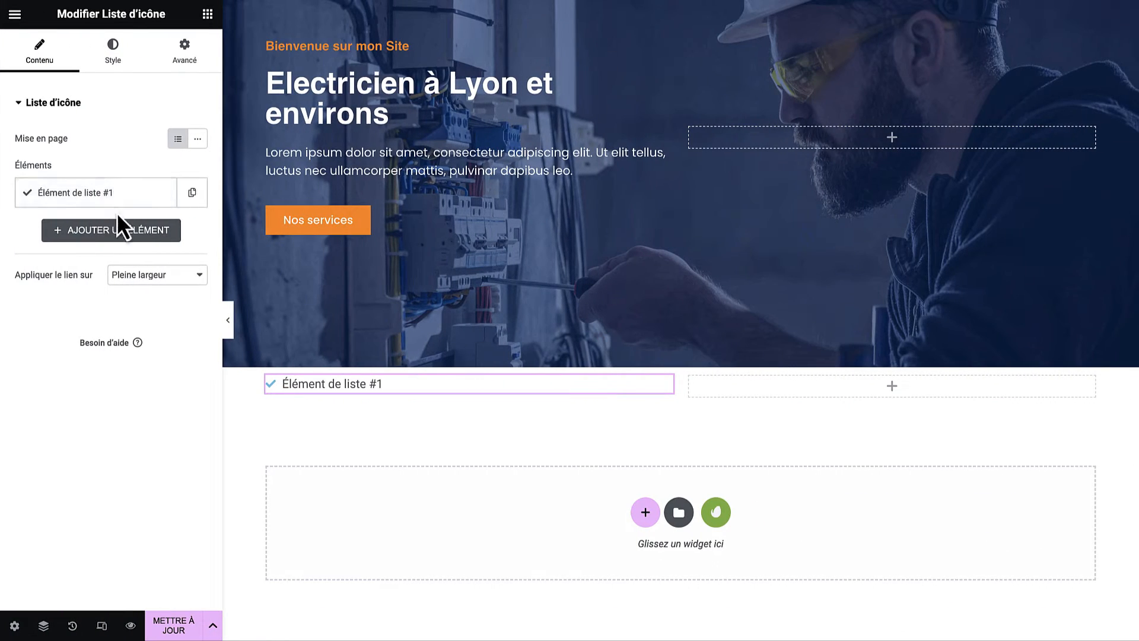
# Change the remaining list item's text to "Devis Gratuit" and open the list's icon style settings.
pyautogui.click(113, 198)
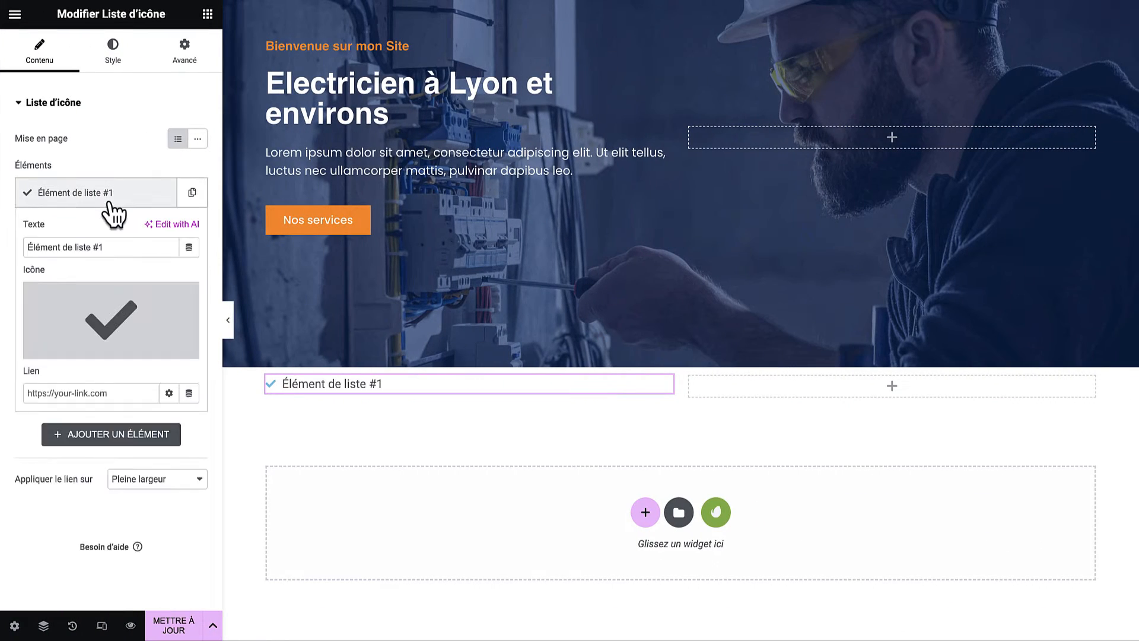
pyautogui.tripleClick(117, 248)
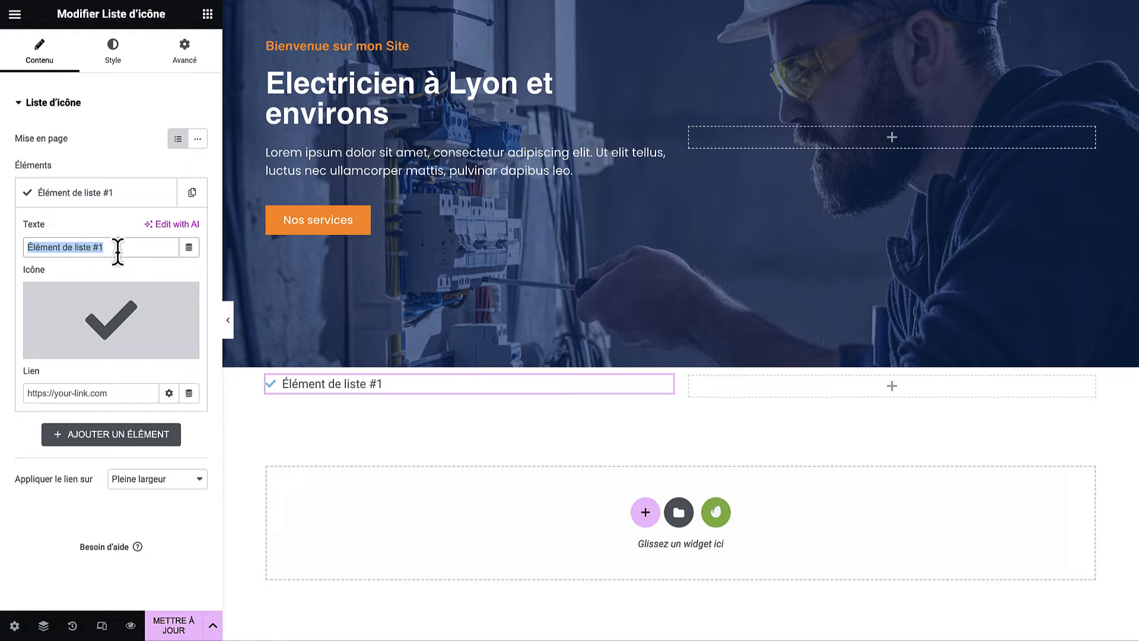
pyautogui.write('Devis Gratuit')
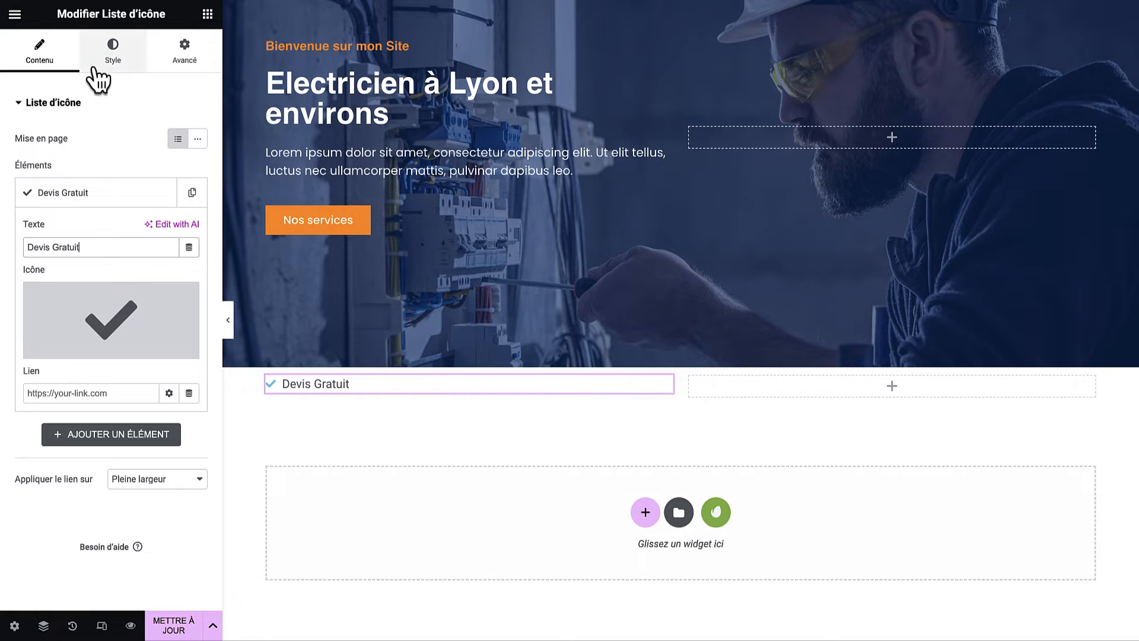
pyautogui.click(113, 70)
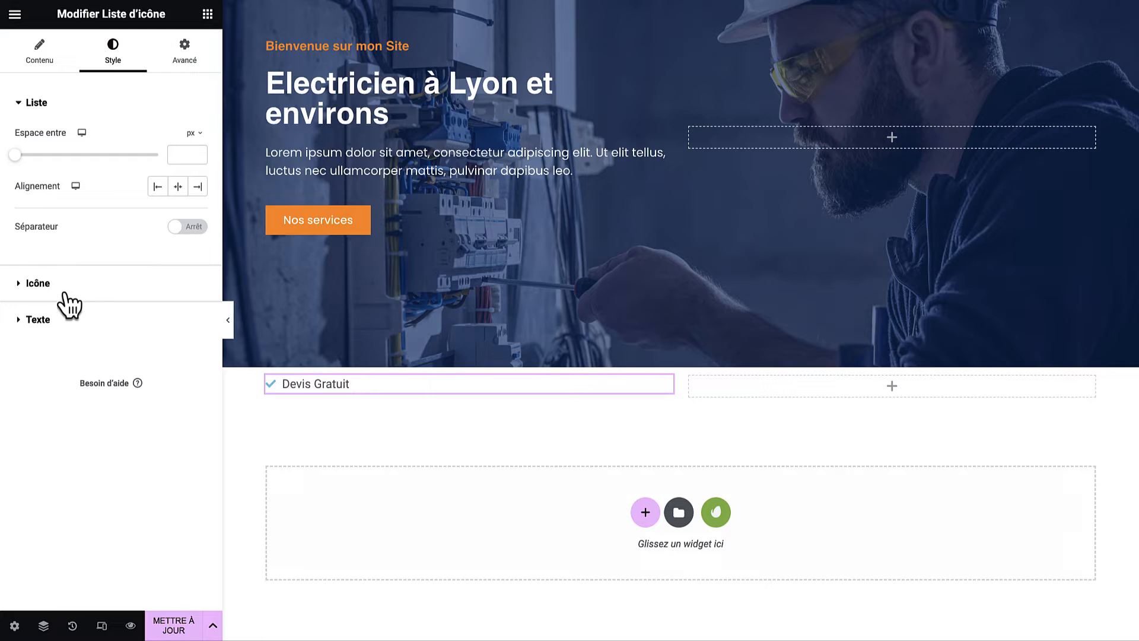
pyautogui.click(65, 291)
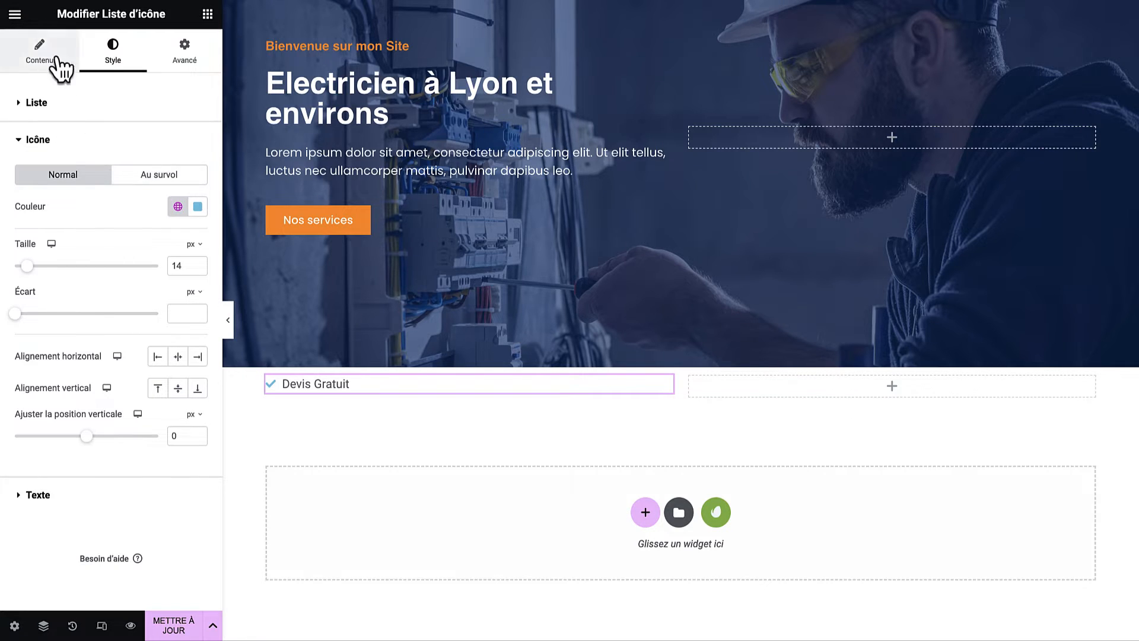
# Give the new section's first column a classic background in the same orange as the "Nos services" button.
pyautogui.click(267, 378)
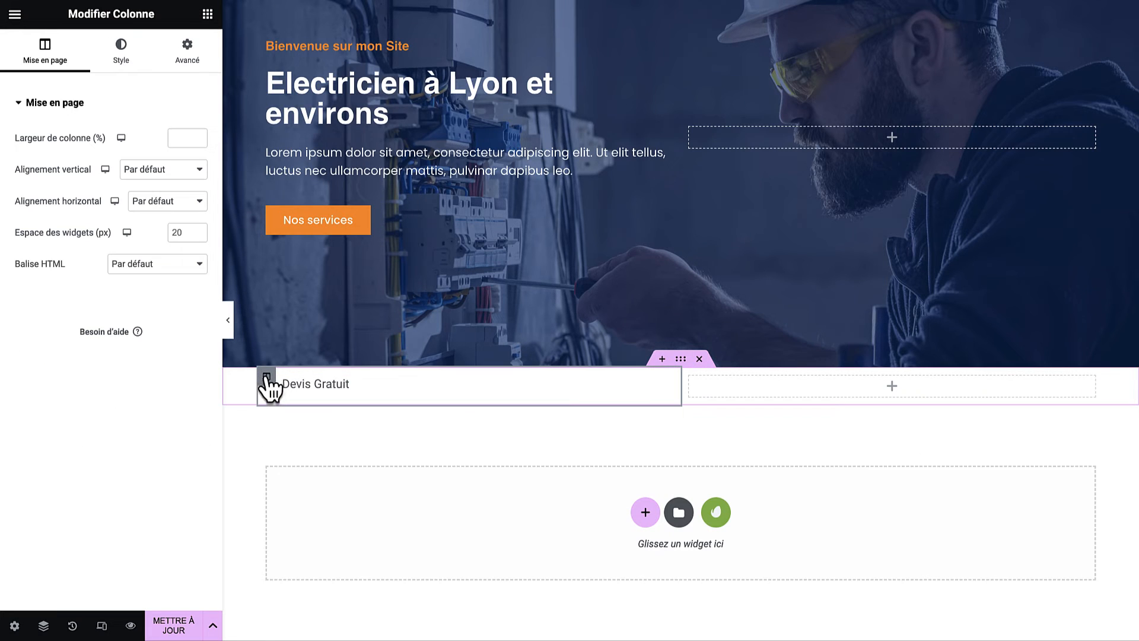
pyautogui.click(120, 60)
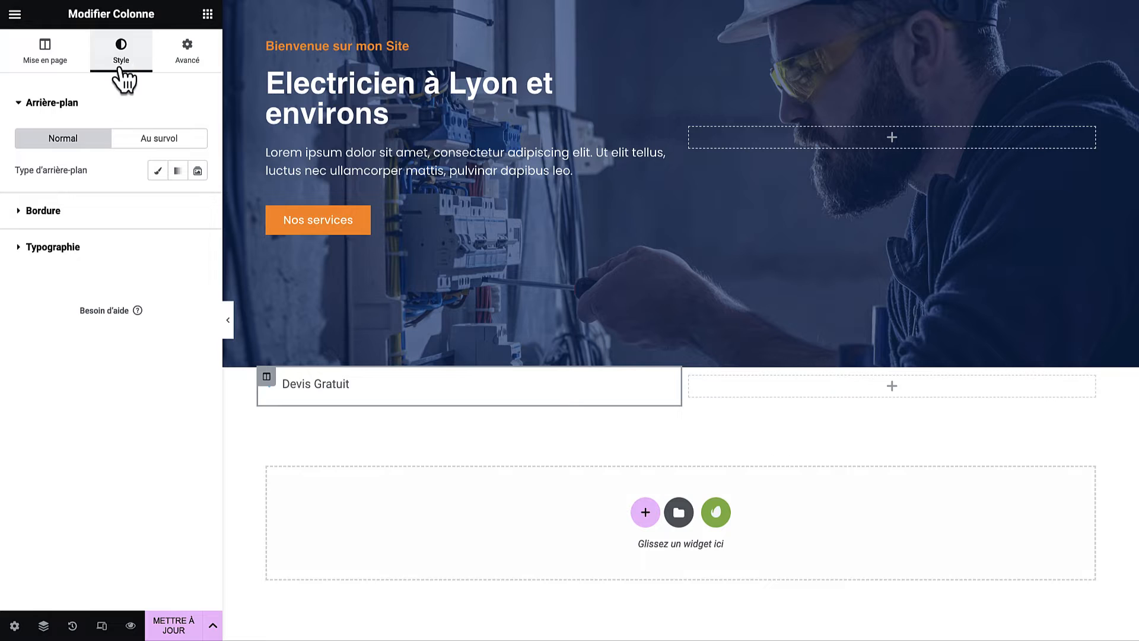
pyautogui.click(157, 171)
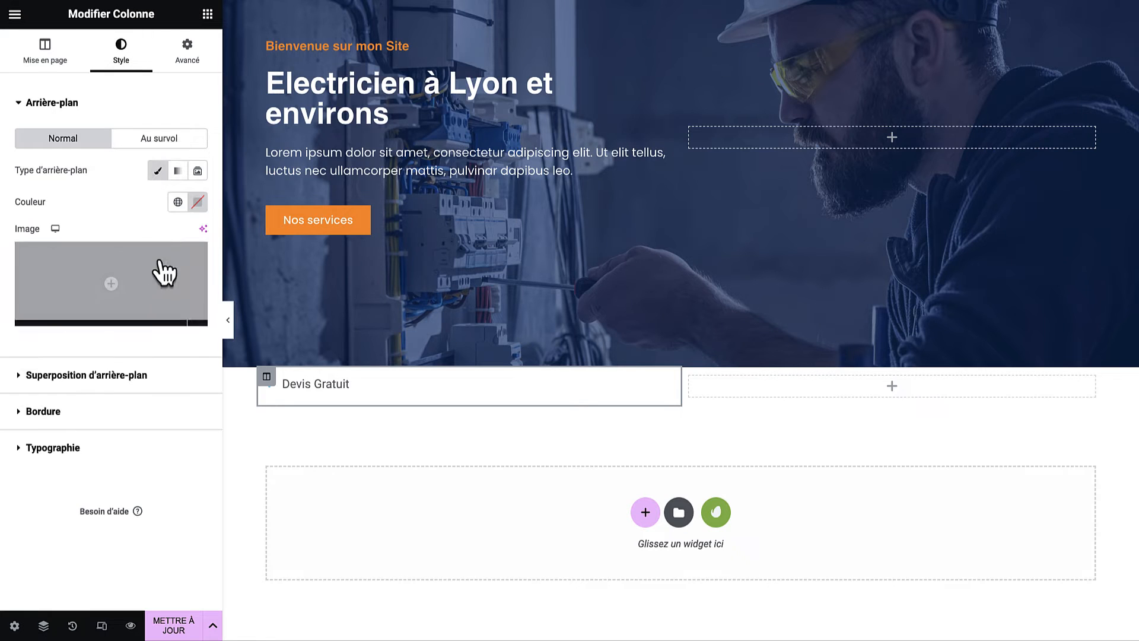
pyautogui.click(196, 207)
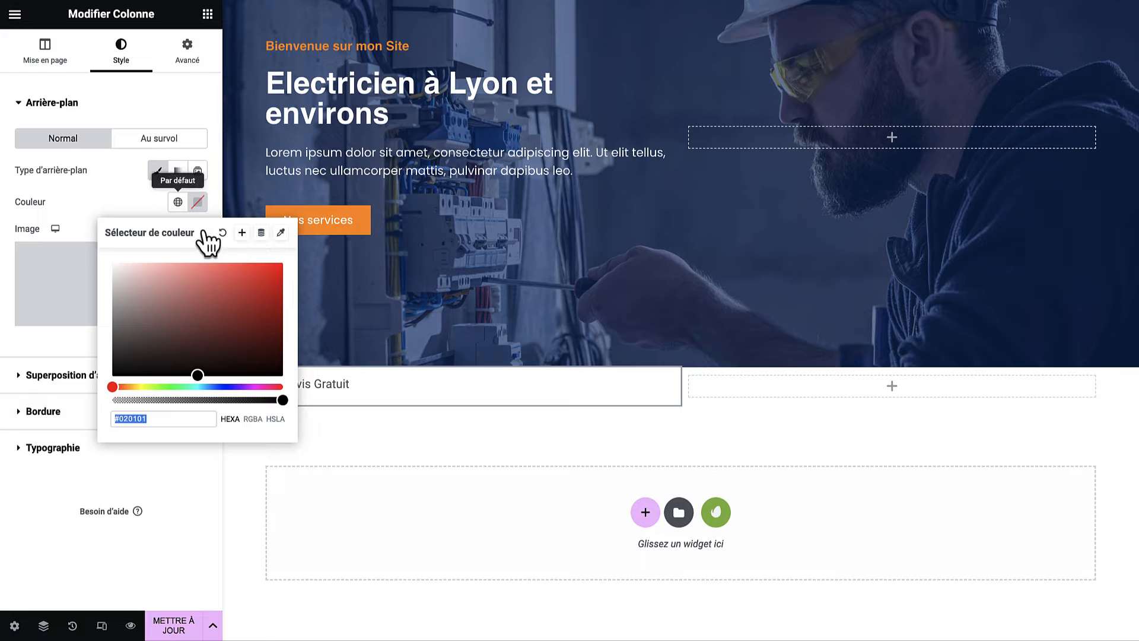
pyautogui.click(177, 204)
pyautogui.click(52, 405)
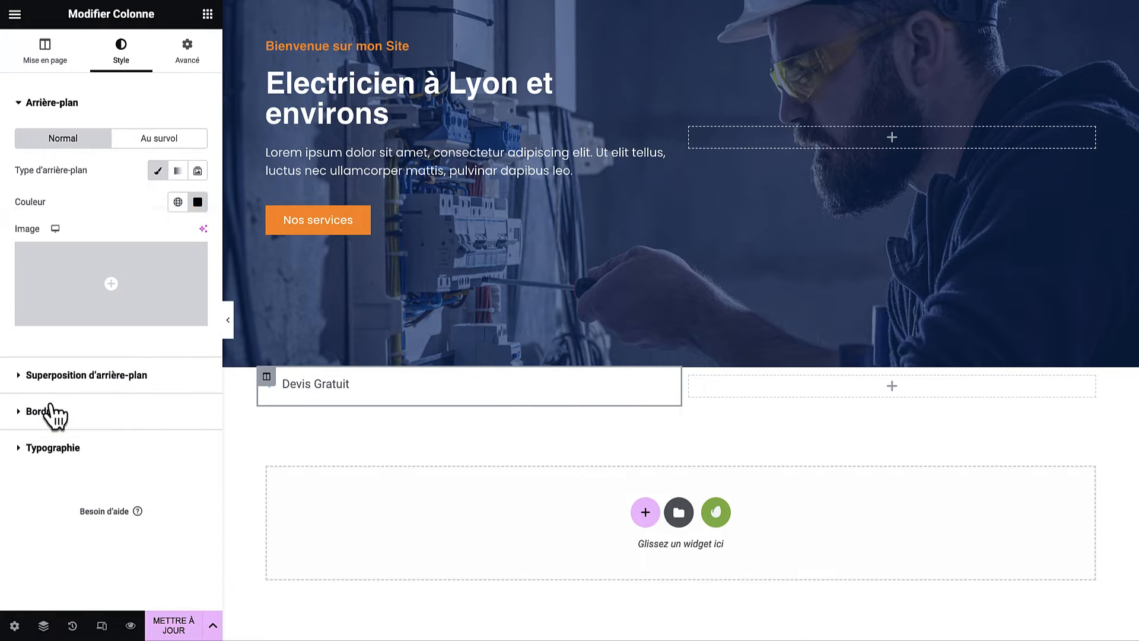
# Replace the "Devis Gratuit" item's check mark with the solid paper plane icon, searching the icon library for "pap".
pyautogui.click(356, 400)
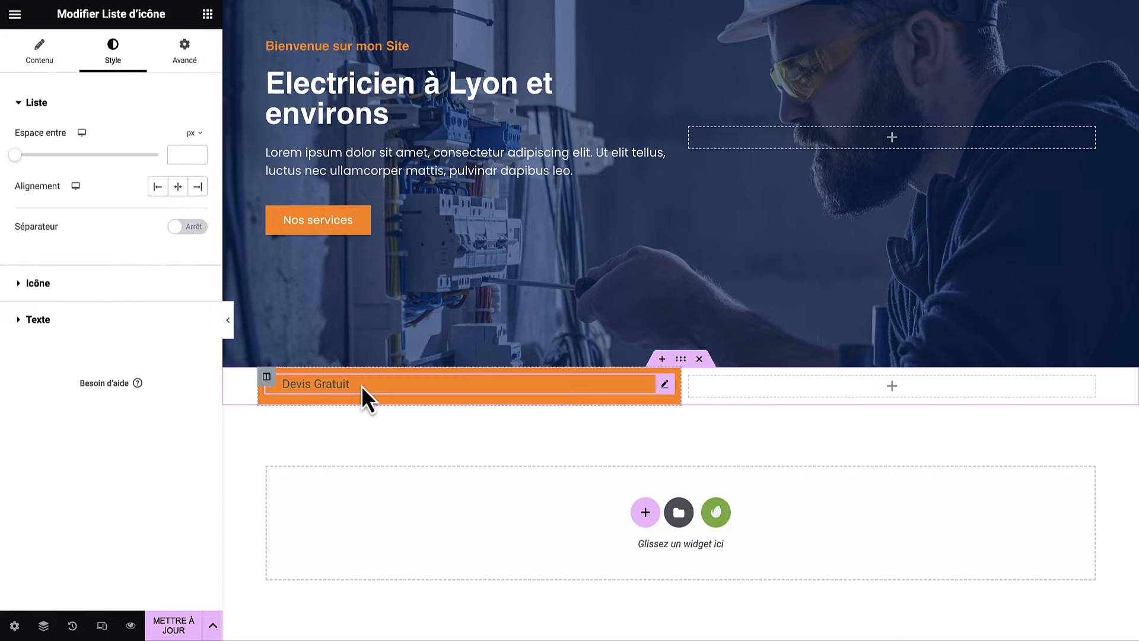
pyautogui.click(48, 56)
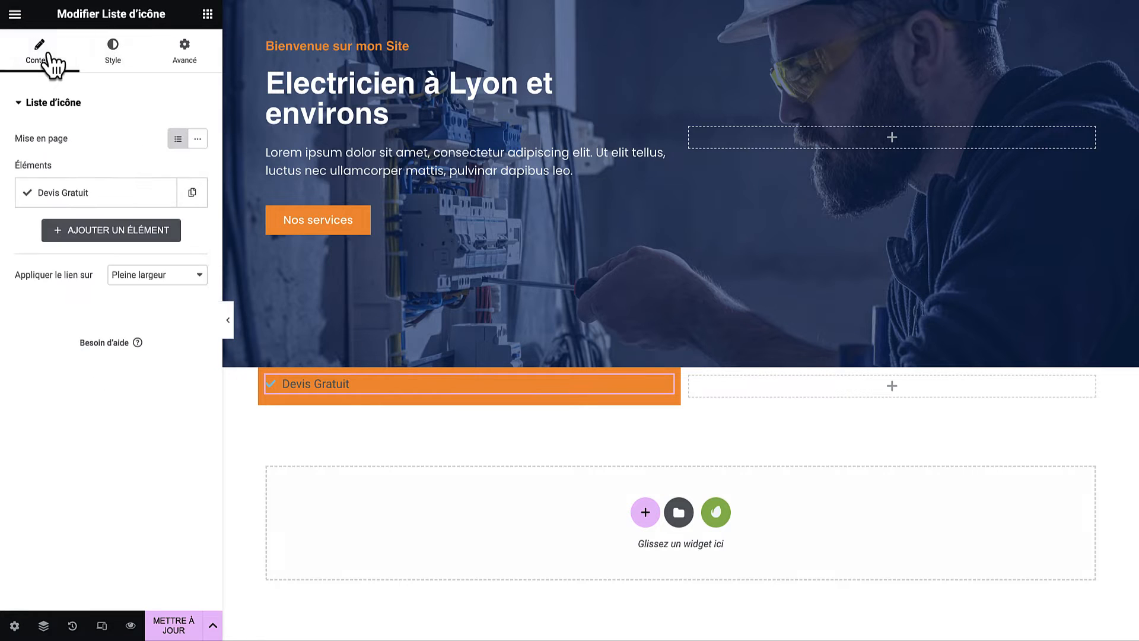
pyautogui.click(126, 204)
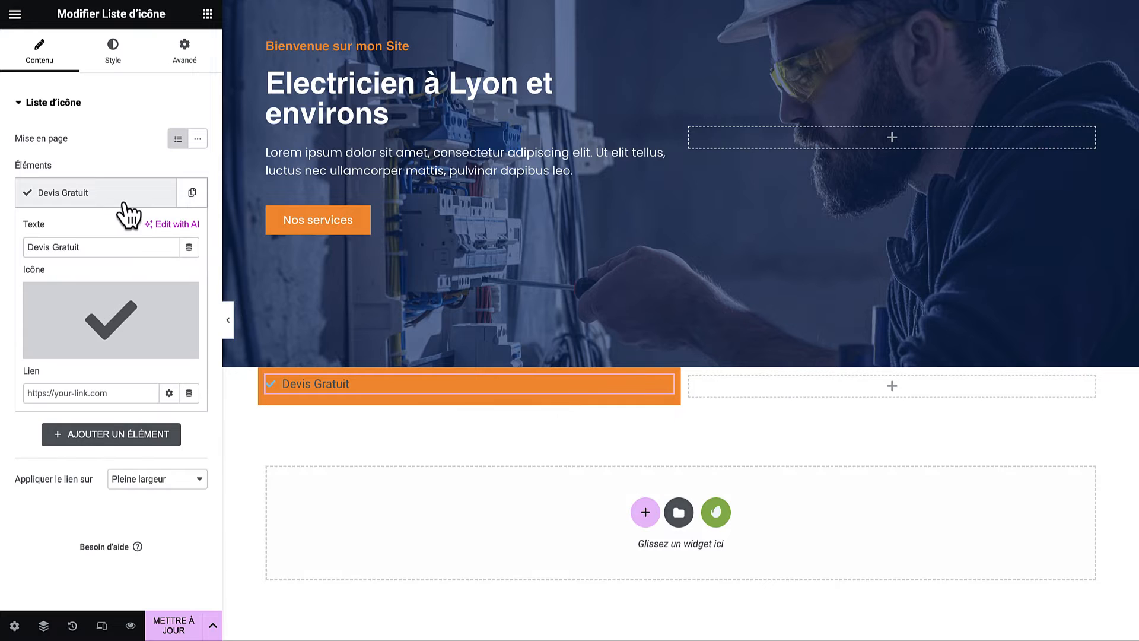
pyautogui.click(119, 325)
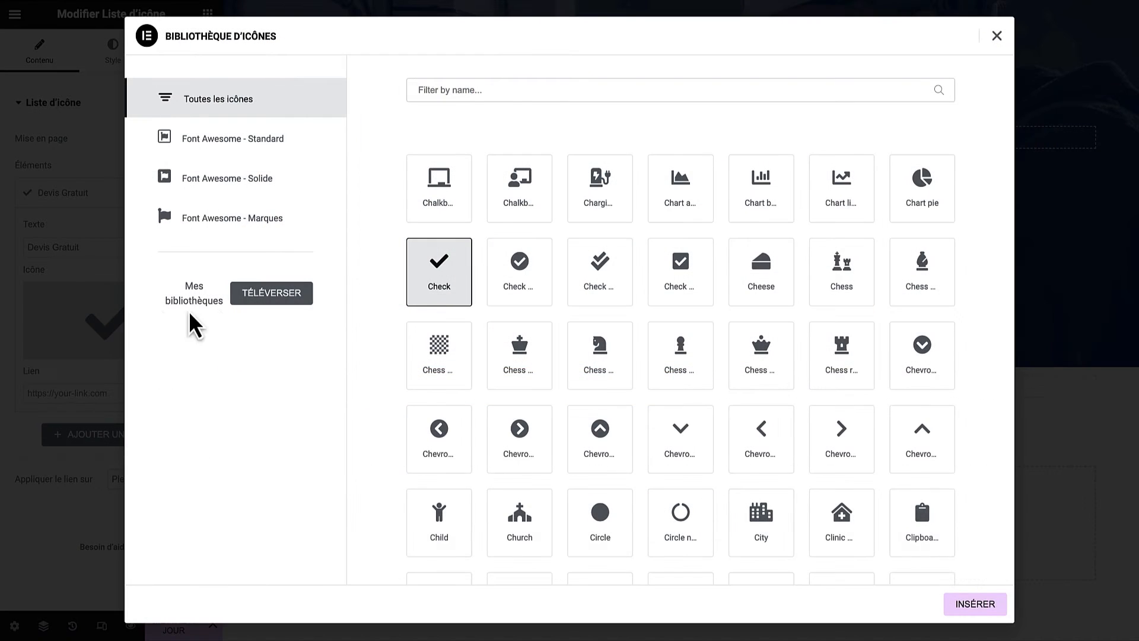
pyautogui.click(565, 90)
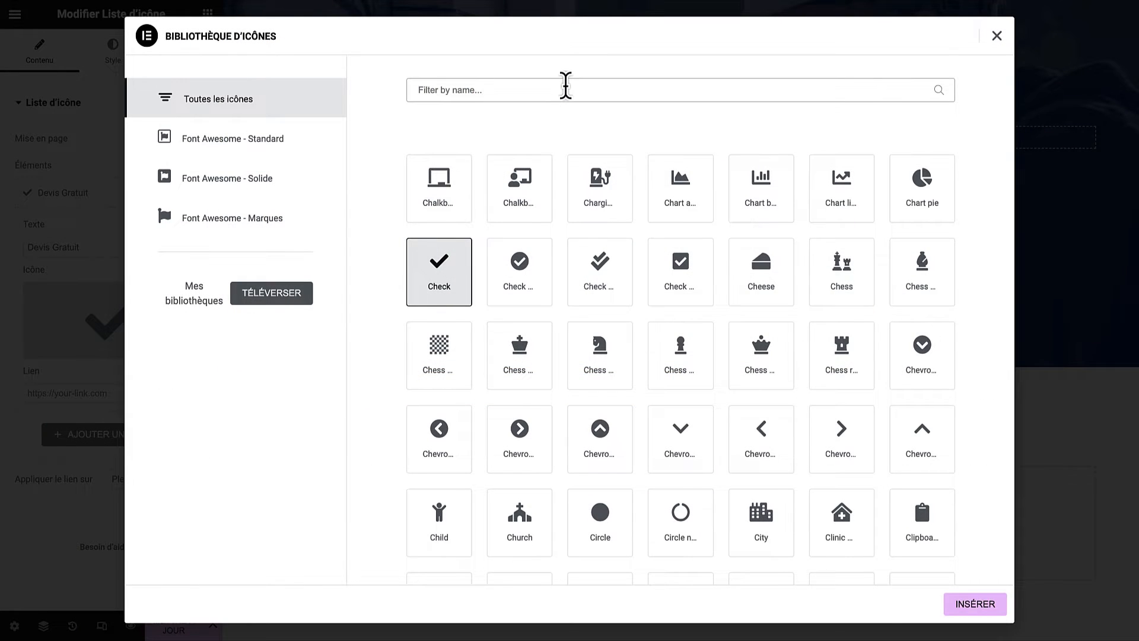
pyautogui.write('pap')
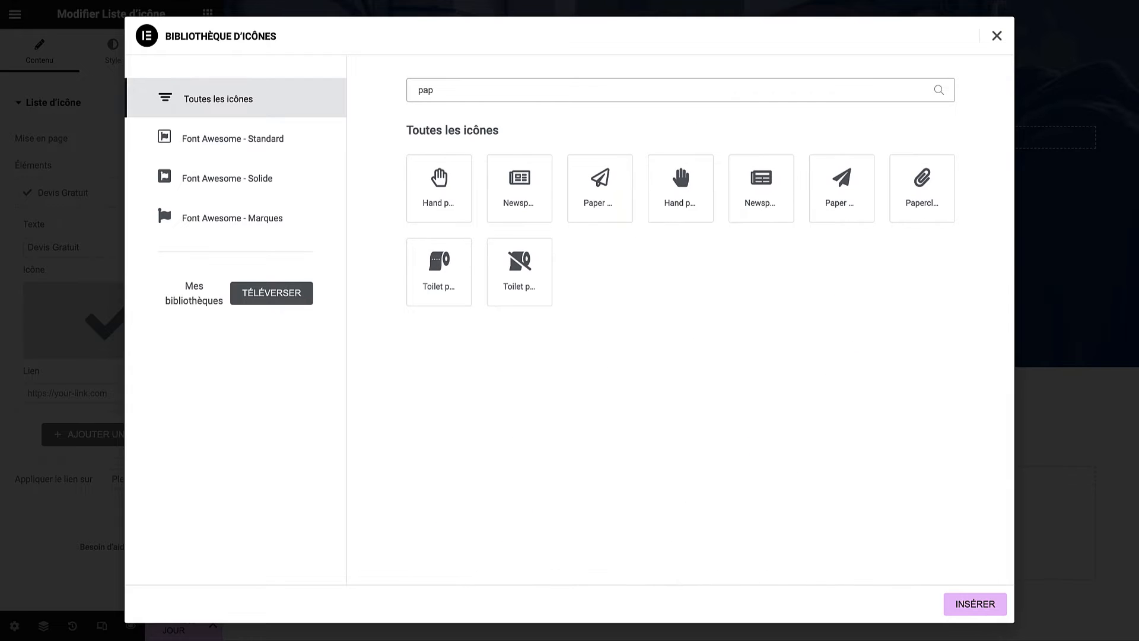
pyautogui.click(841, 181)
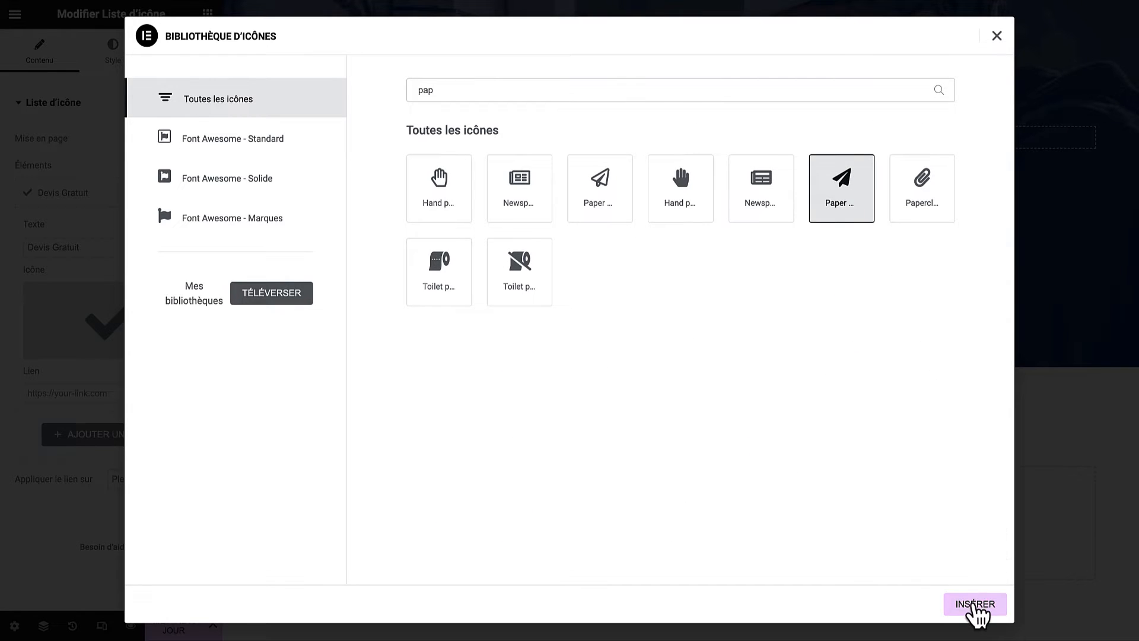
pyautogui.click(976, 605)
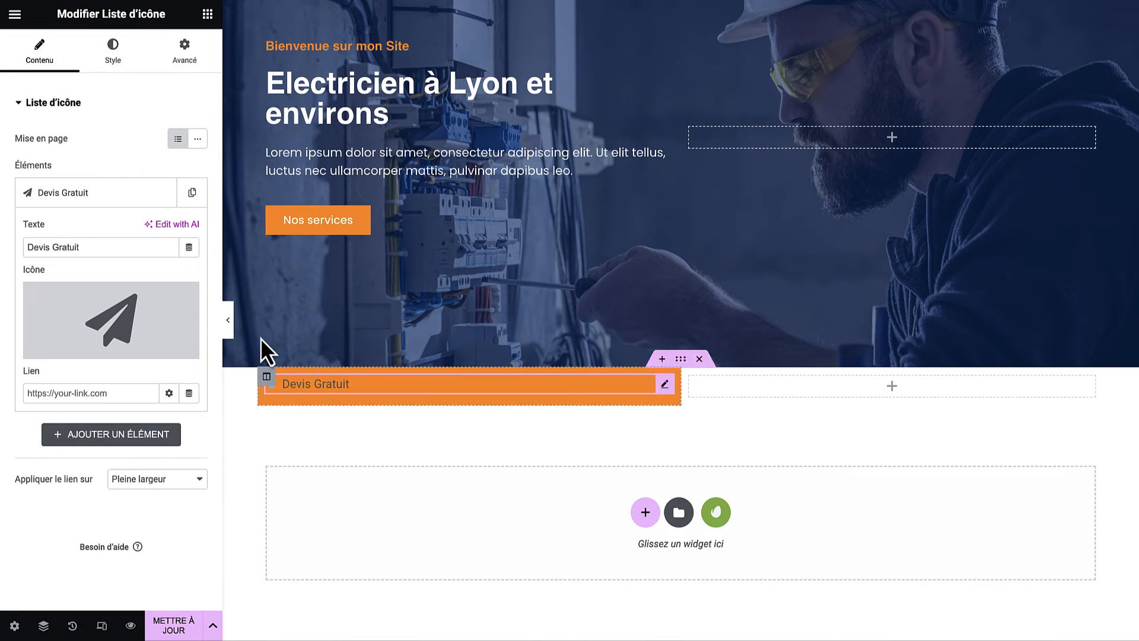
# Set the "Devis Gratuit" list icon's size to 28 px and its gap to the text to 10 px.
pyautogui.click(121, 59)
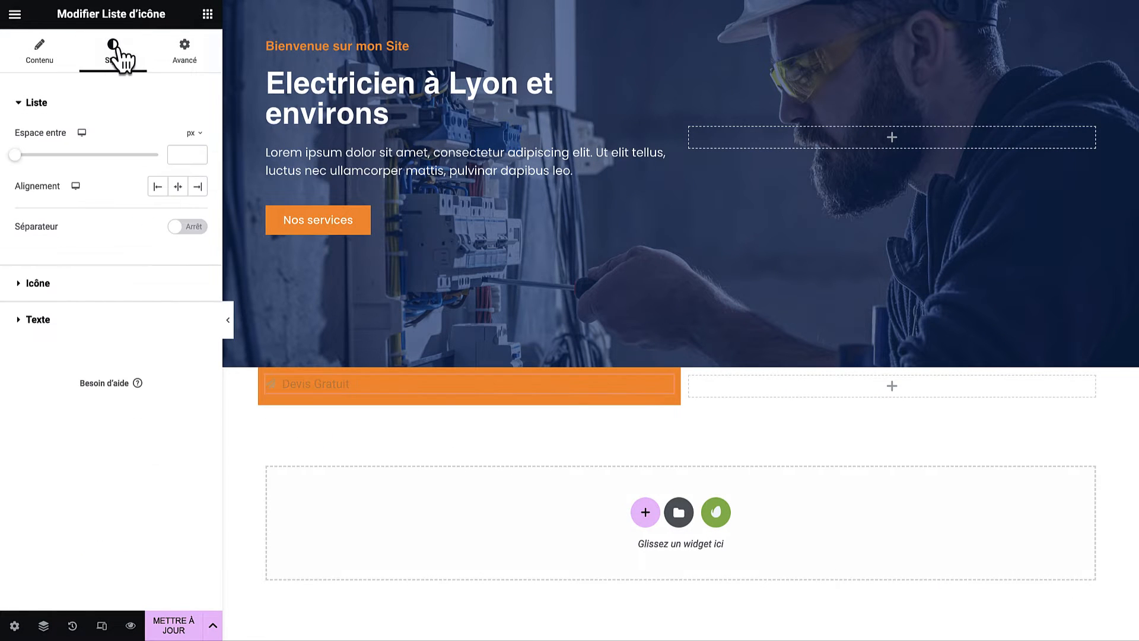
pyautogui.click(97, 286)
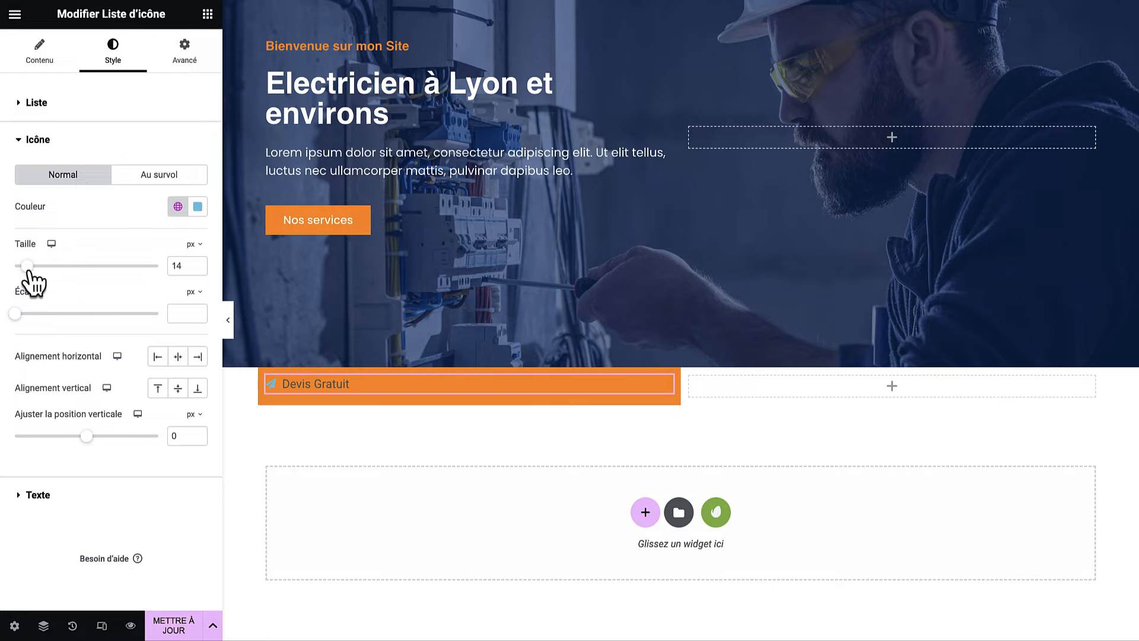
pyautogui.moveTo(28, 271)
pyautogui.mouseDown()
pyautogui.moveTo(66, 275)
pyautogui.moveTo(49, 275)
pyautogui.mouseUp()
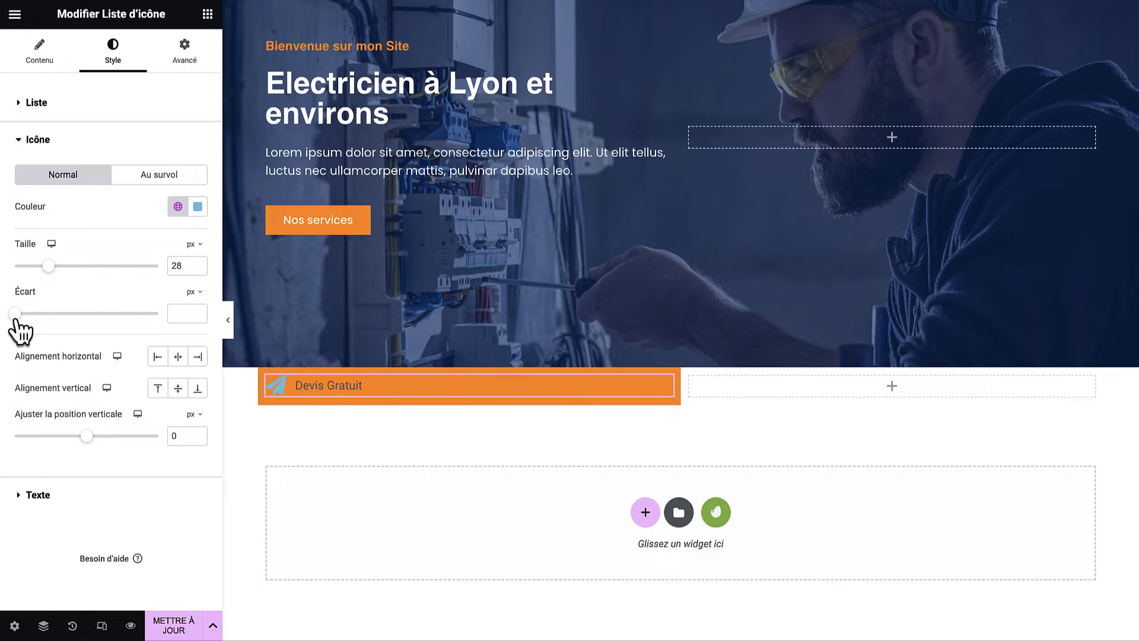
pyautogui.moveTo(16, 319); pyautogui.dragTo(50, 333)
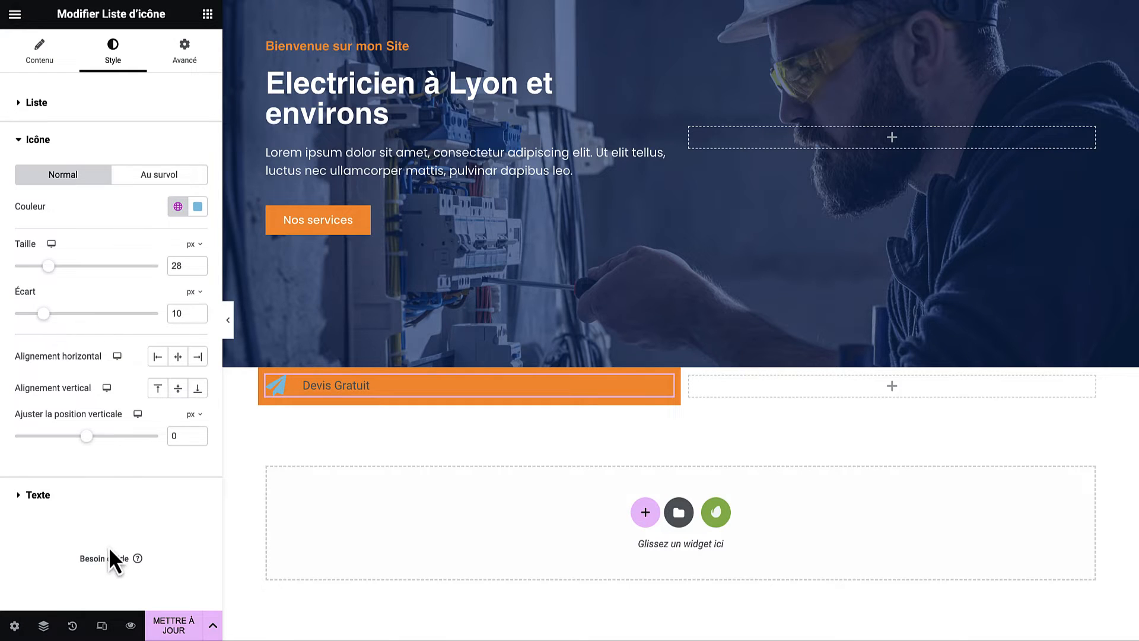
# Set the "Devis Gratuit" text's font family to Work Sans and its size to 28 px.
pyautogui.click(68, 505)
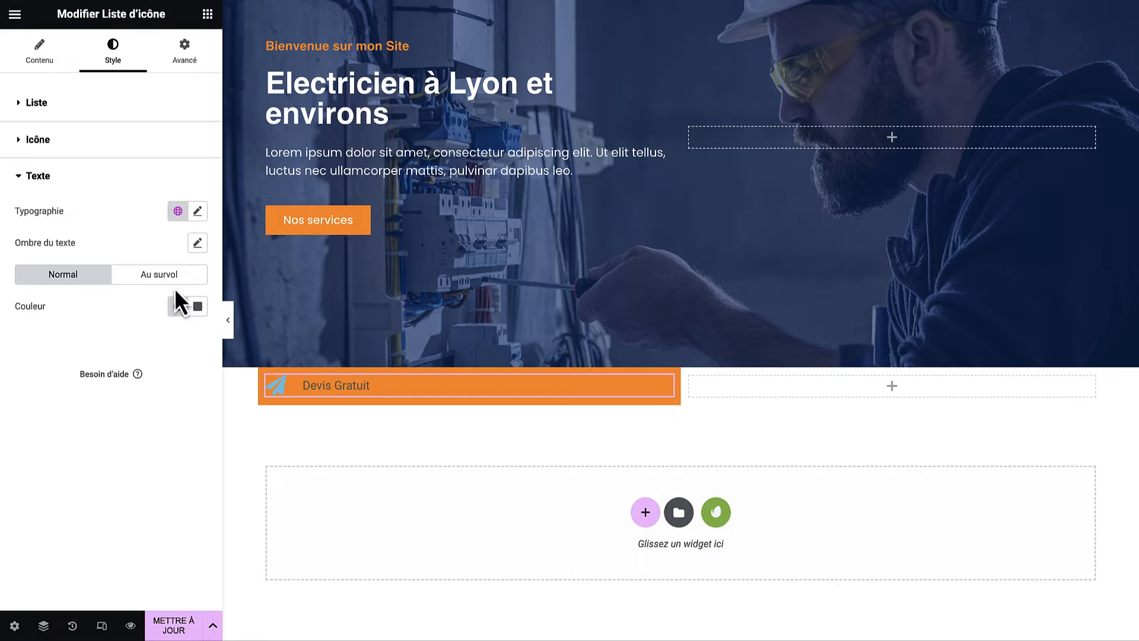
pyautogui.click(198, 211)
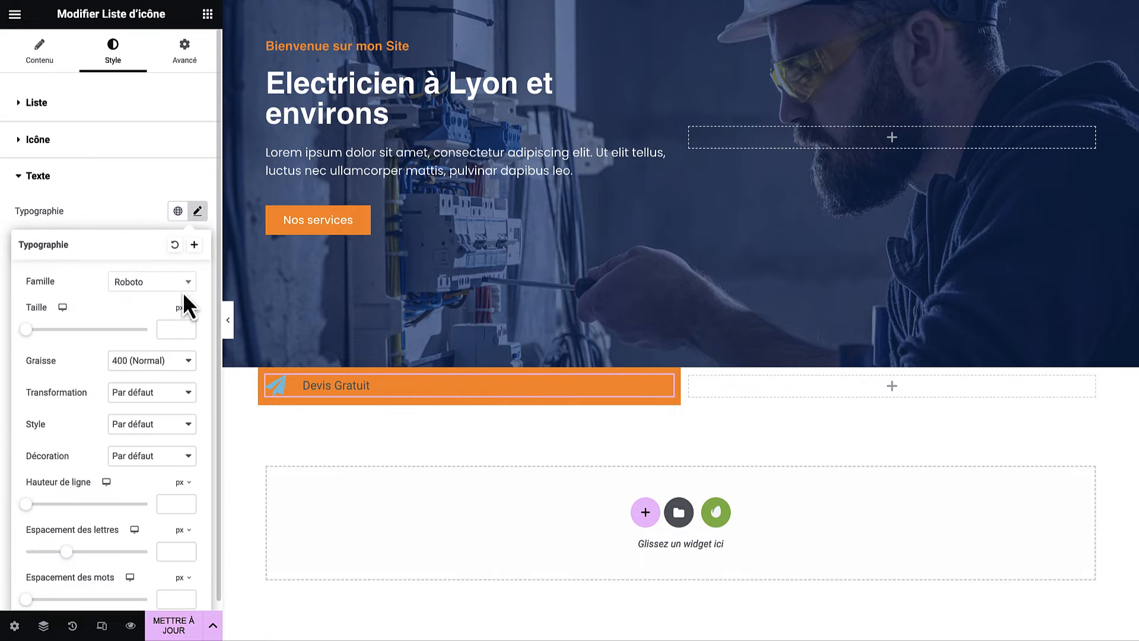
pyautogui.click(153, 284)
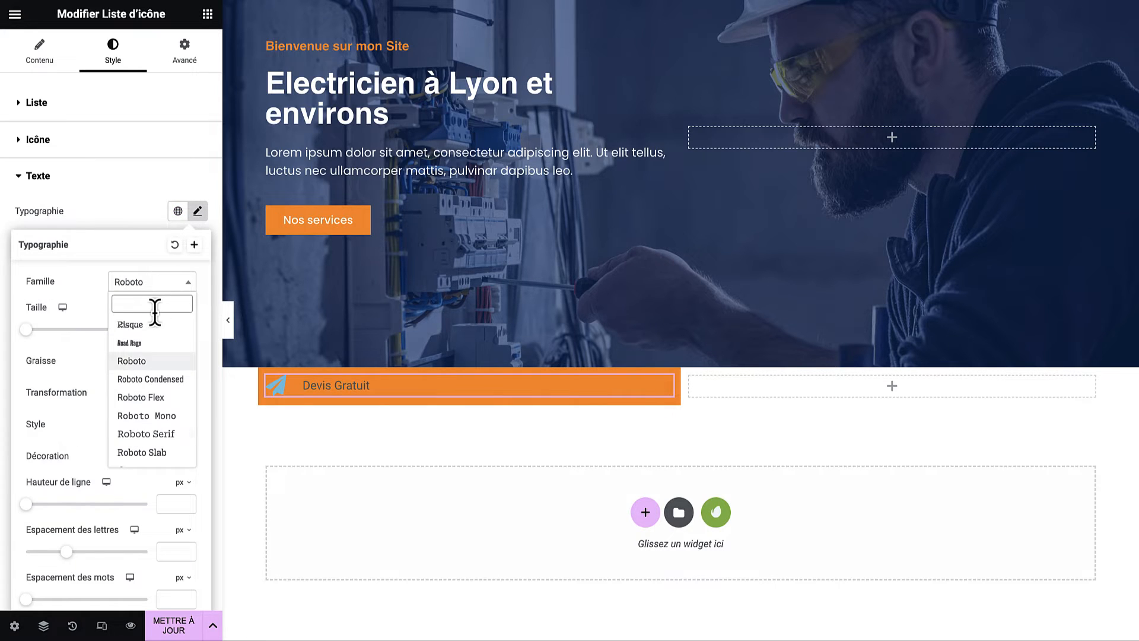
pyautogui.write('work')
pyautogui.click(143, 343)
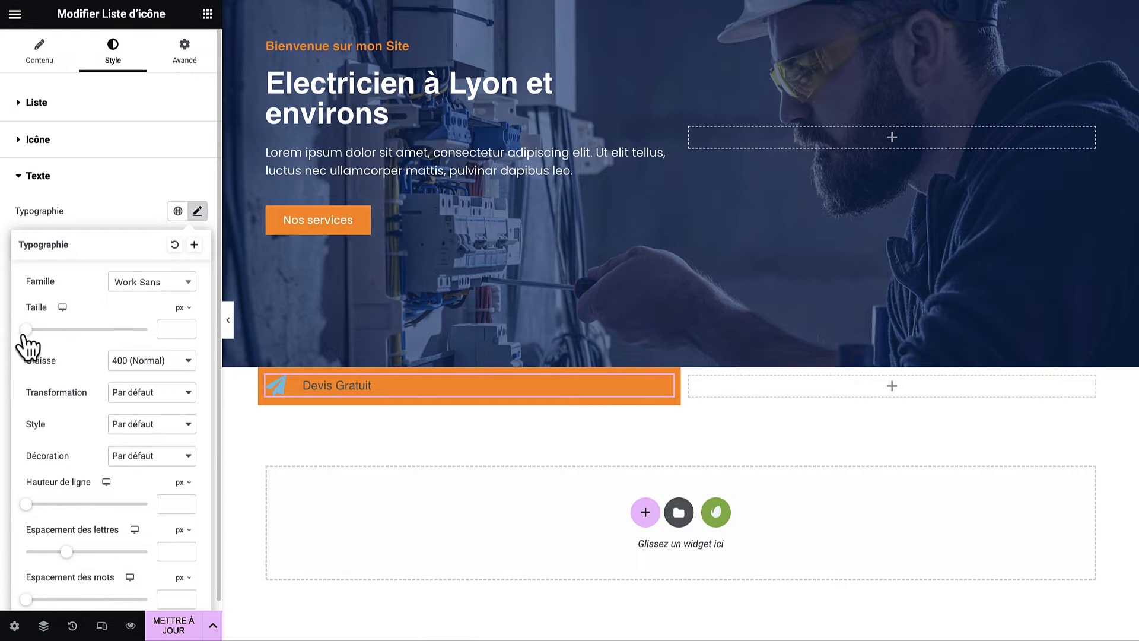
pyautogui.moveTo(25, 331); pyautogui.dragTo(42, 330)
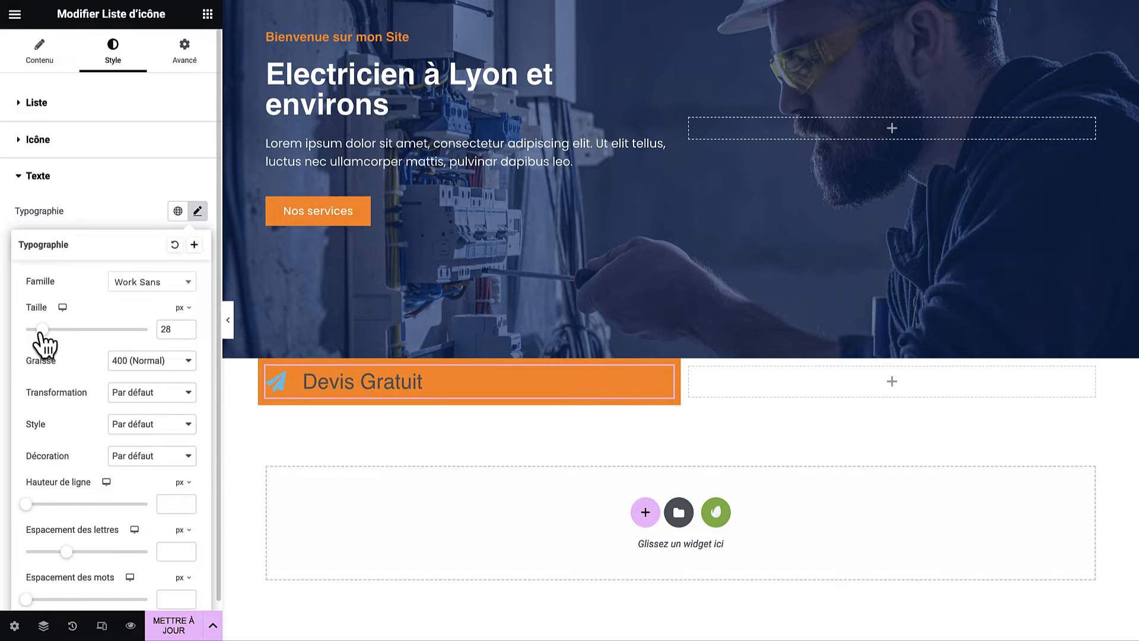
# Set the "Devis Gratuit" text's font weight to 600 (Demi gras).
pyautogui.click(119, 362)
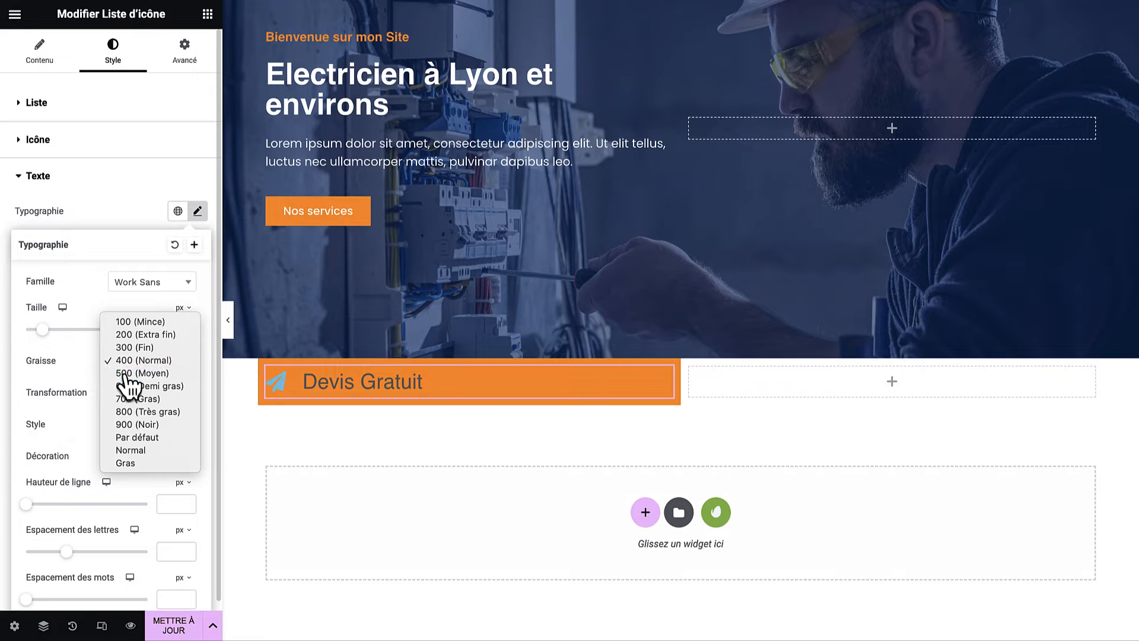
pyautogui.click(127, 381)
pyautogui.click(125, 373)
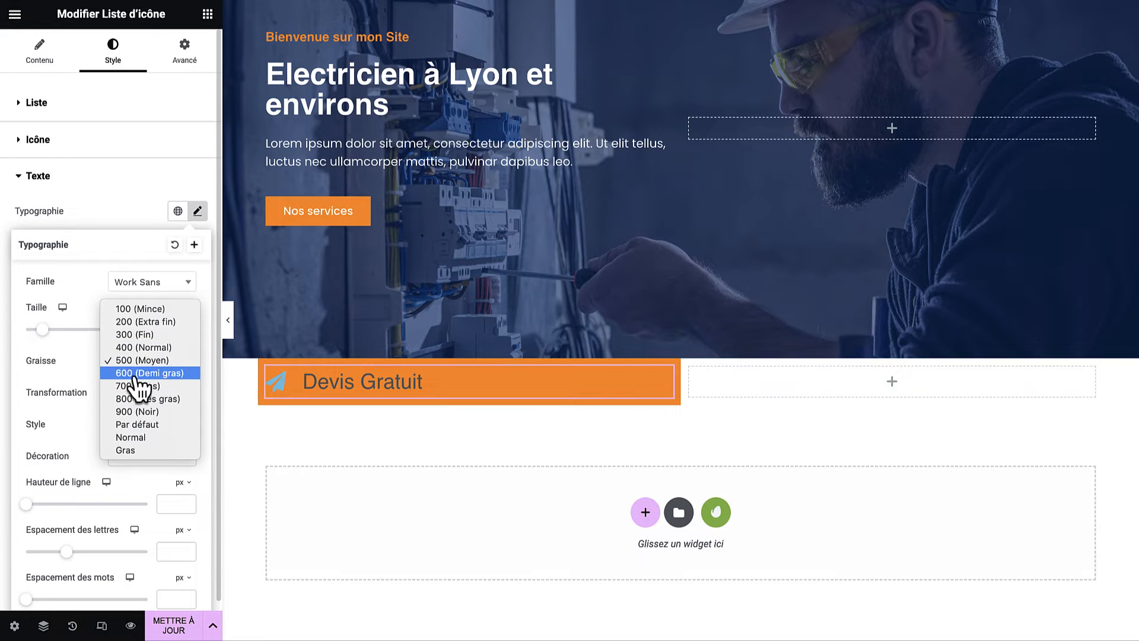
pyautogui.click(135, 383)
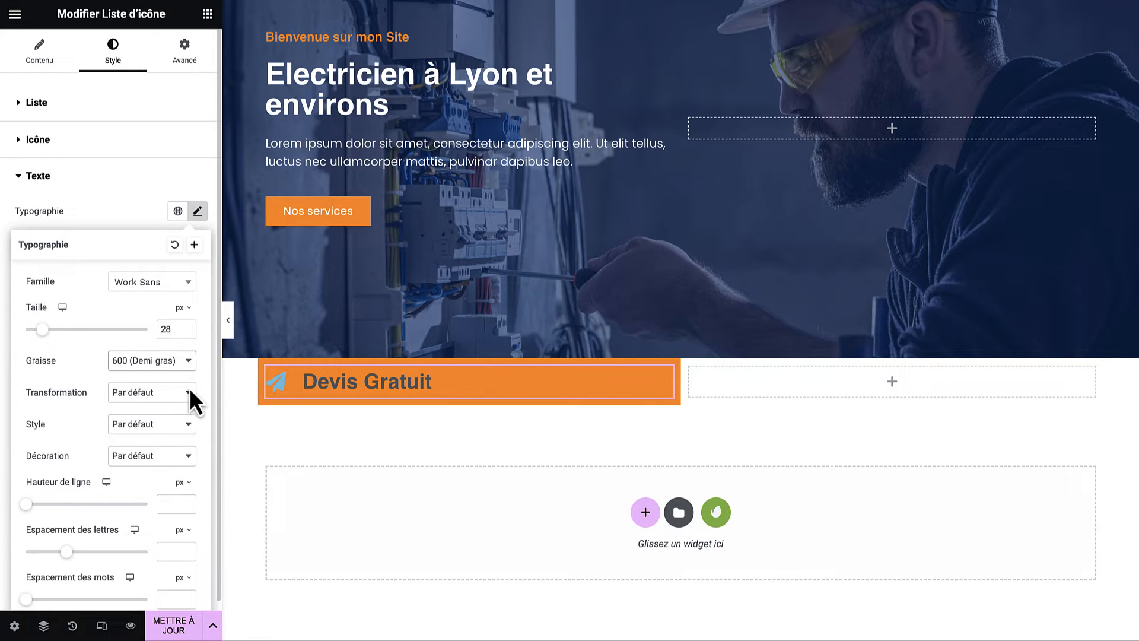
pyautogui.click(138, 211)
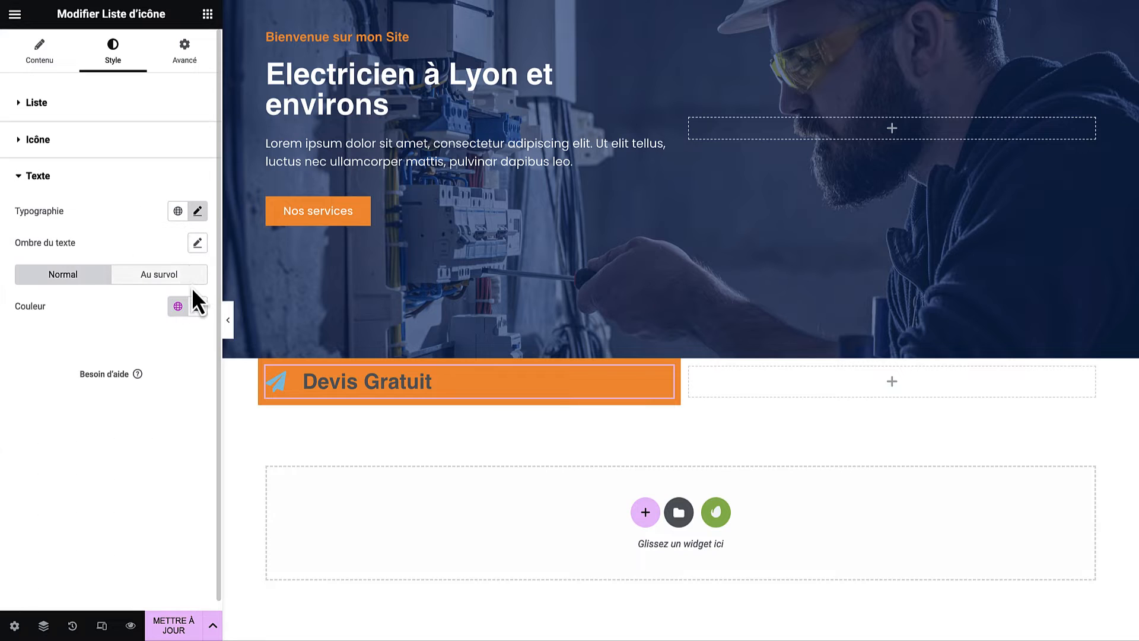
# Set the "Devis Gratuit" text colour to #FFFFFF and make the paper plane icon white as well.
pyautogui.click(197, 306)
pyautogui.moveTo(168, 385); pyautogui.dragTo(97, 354)
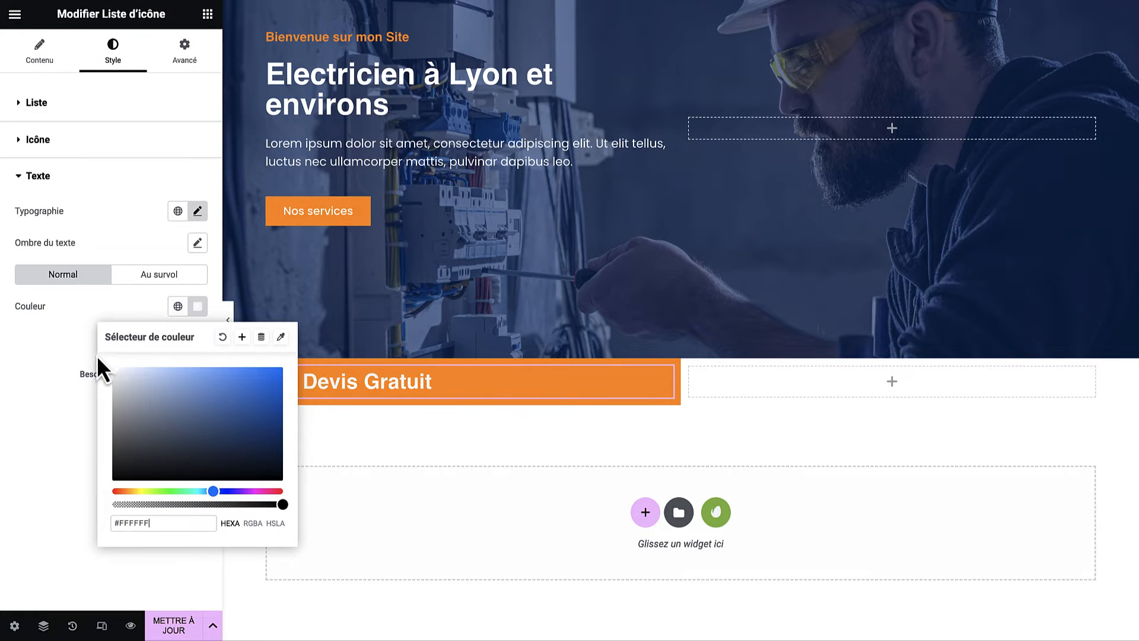
pyautogui.click(119, 234)
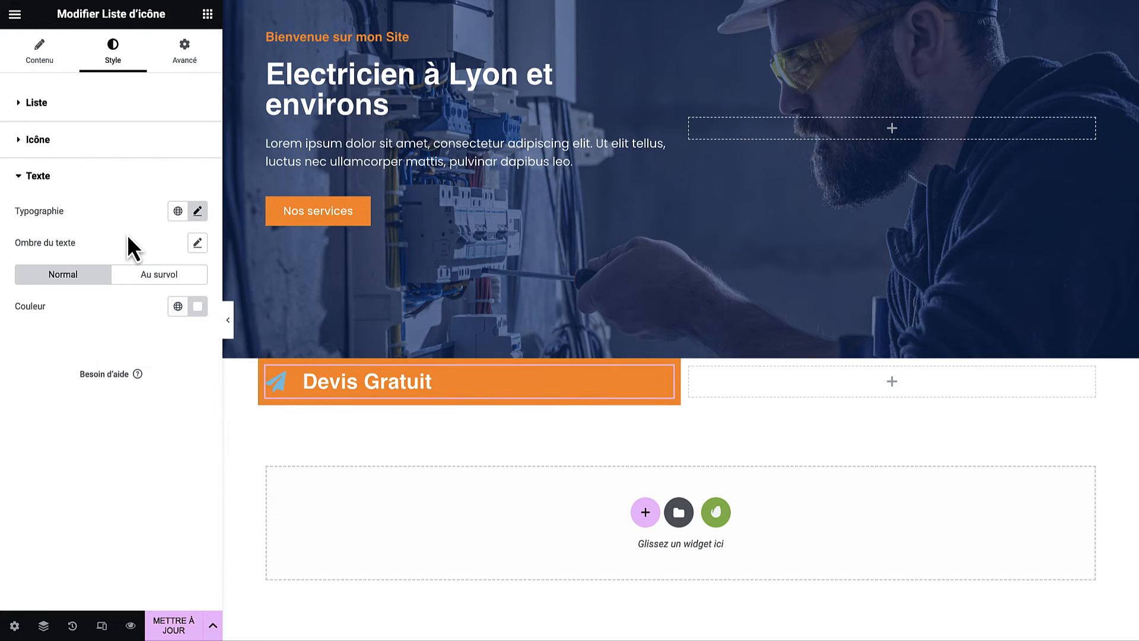
pyautogui.click(110, 141)
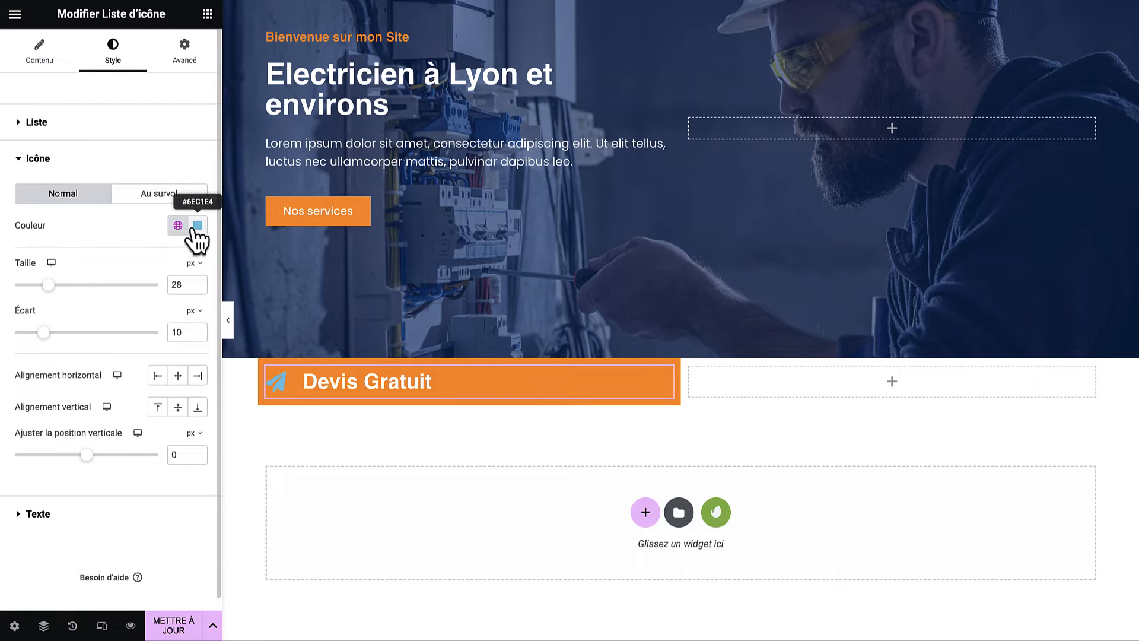
pyautogui.click(193, 229)
pyautogui.moveTo(135, 299); pyautogui.dragTo(62, 250)
pyautogui.click(63, 251)
# Set the "Devis Gratuit" text's font weight to 500 (Moyen).
pyautogui.click(145, 203)
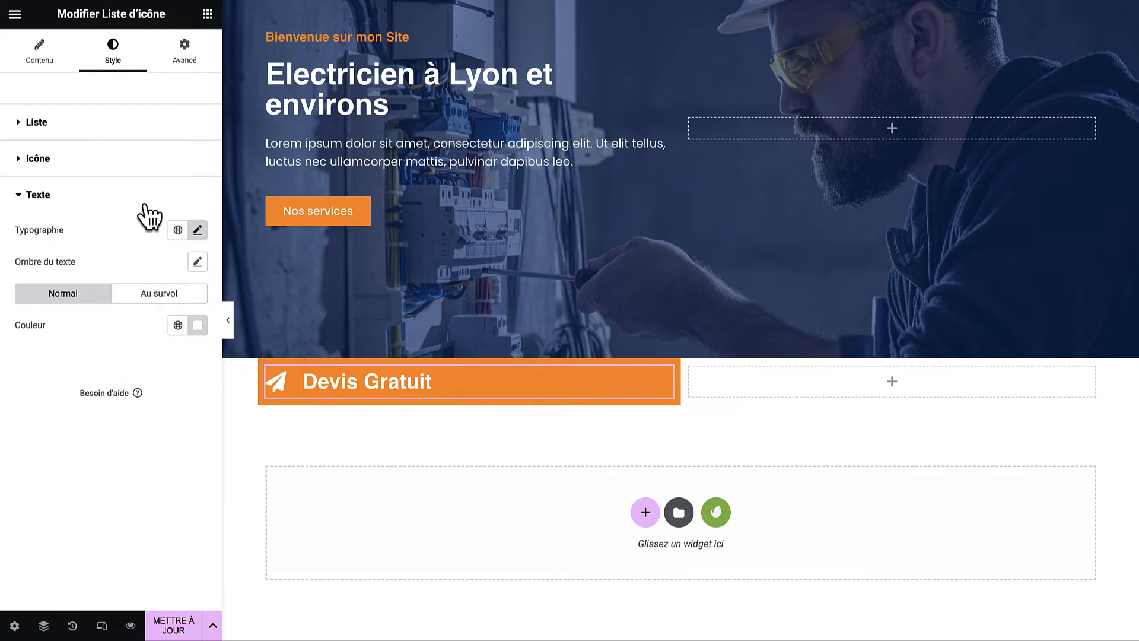
pyautogui.click(198, 232)
pyautogui.click(188, 379)
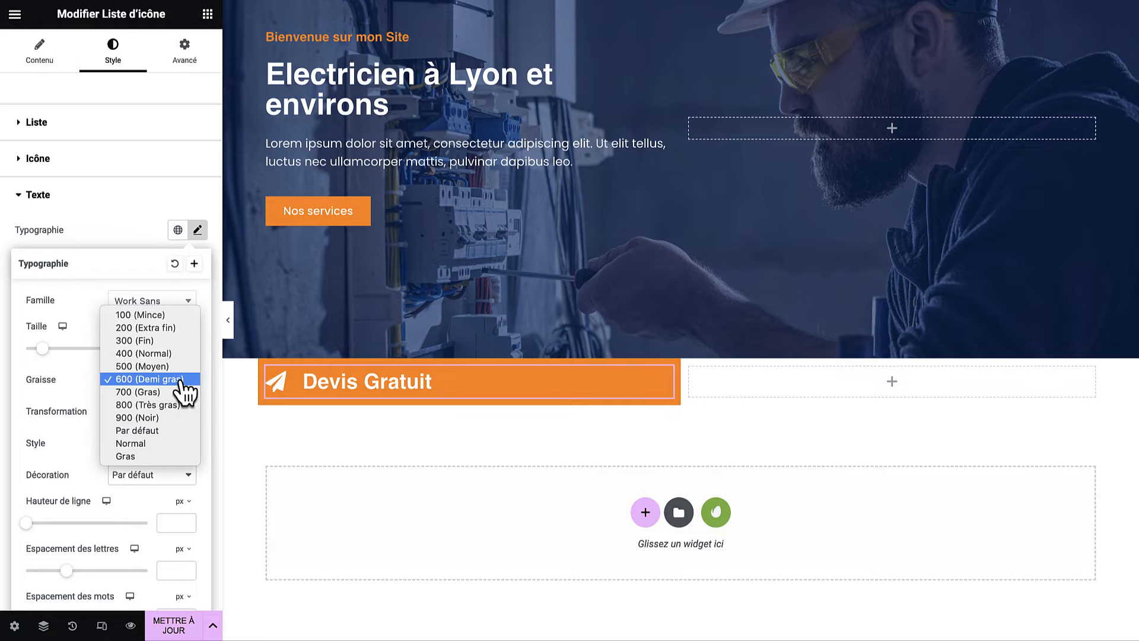
pyautogui.click(173, 372)
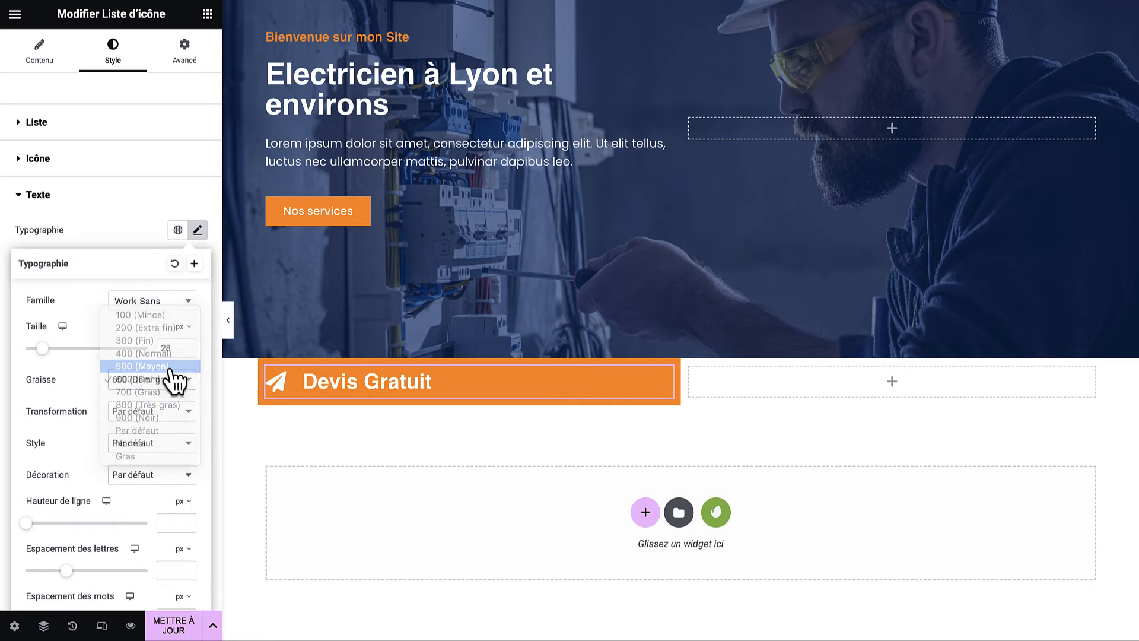
pyautogui.click(285, 421)
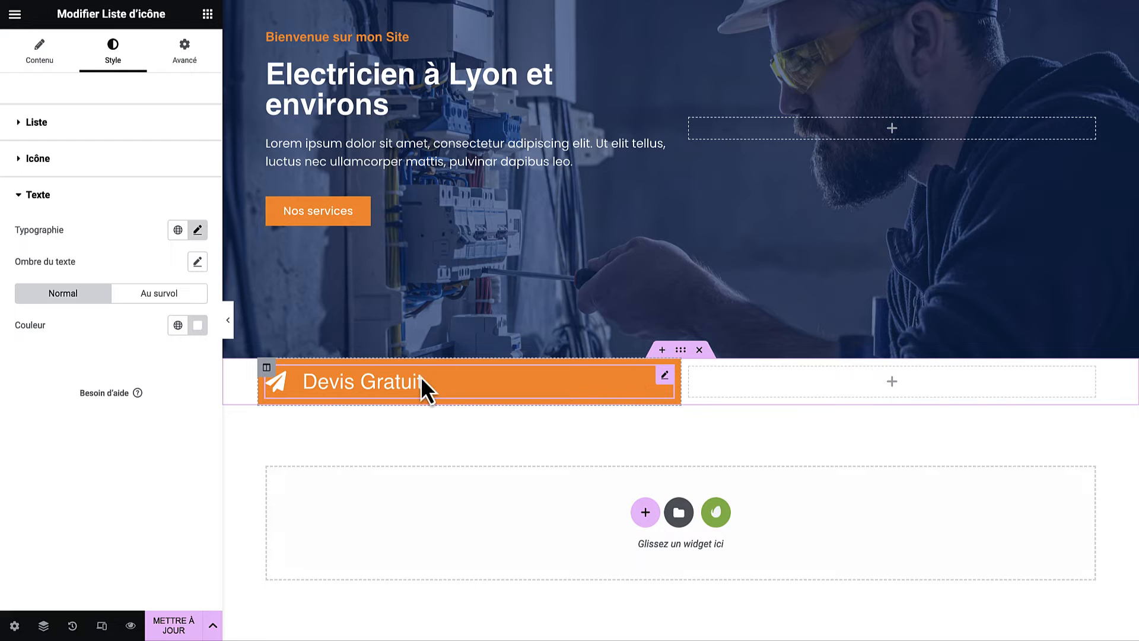
# Duplicate the orange "Devis Gratuit" column within its section.
pyautogui.rightClick(271, 374)
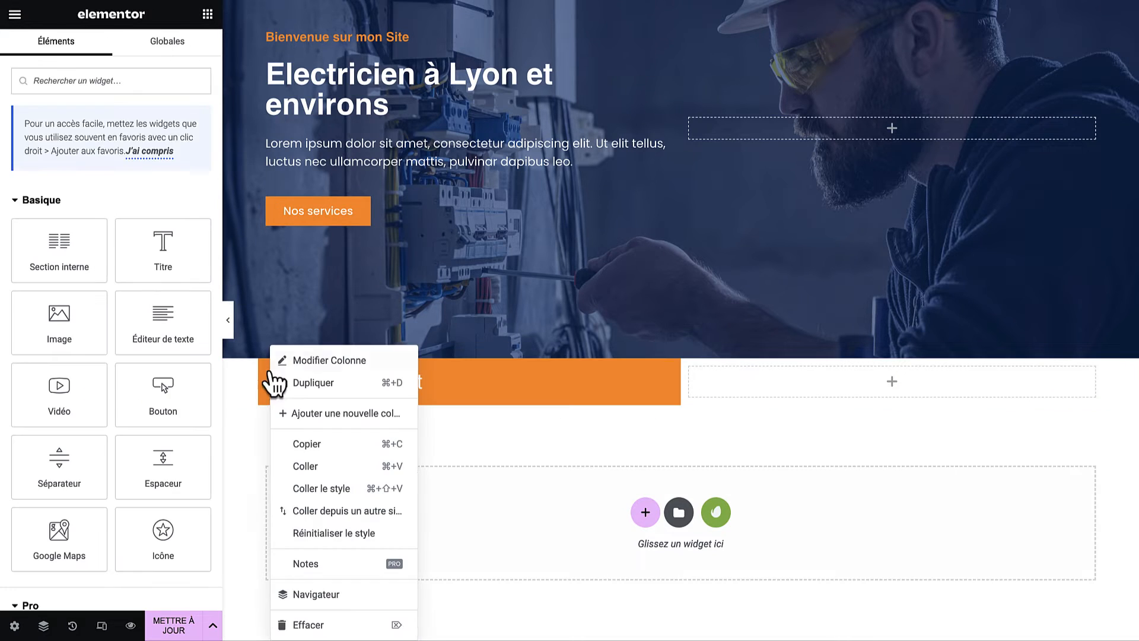
pyautogui.click(299, 382)
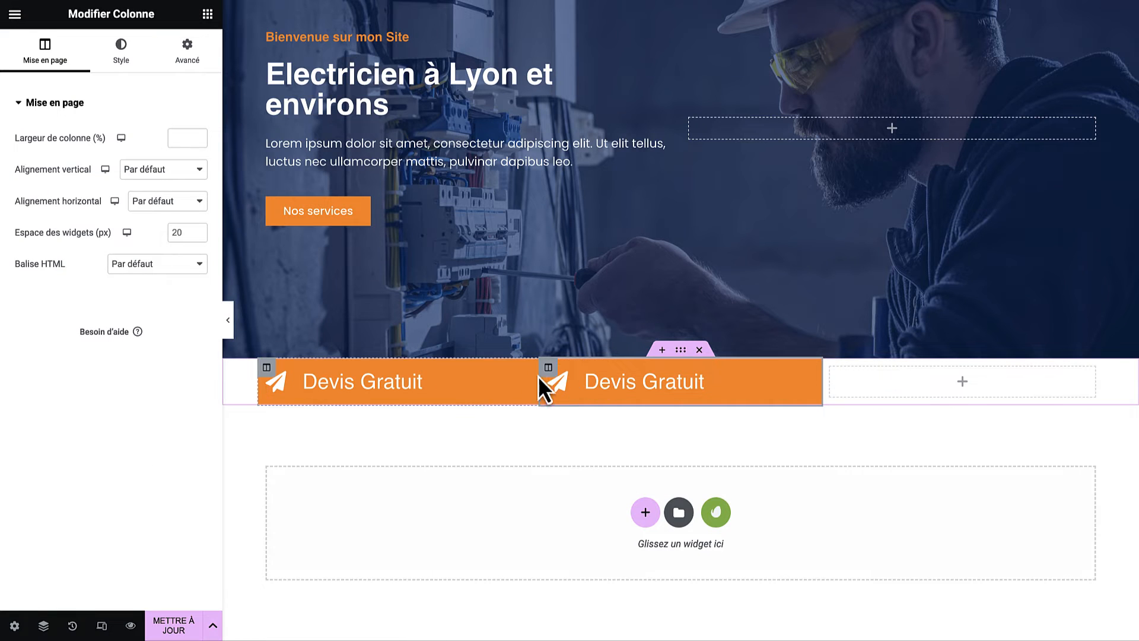
# Delete the empty third column beside the two orange "Devis Gratuit" columns.
pyautogui.rightClick(829, 370)
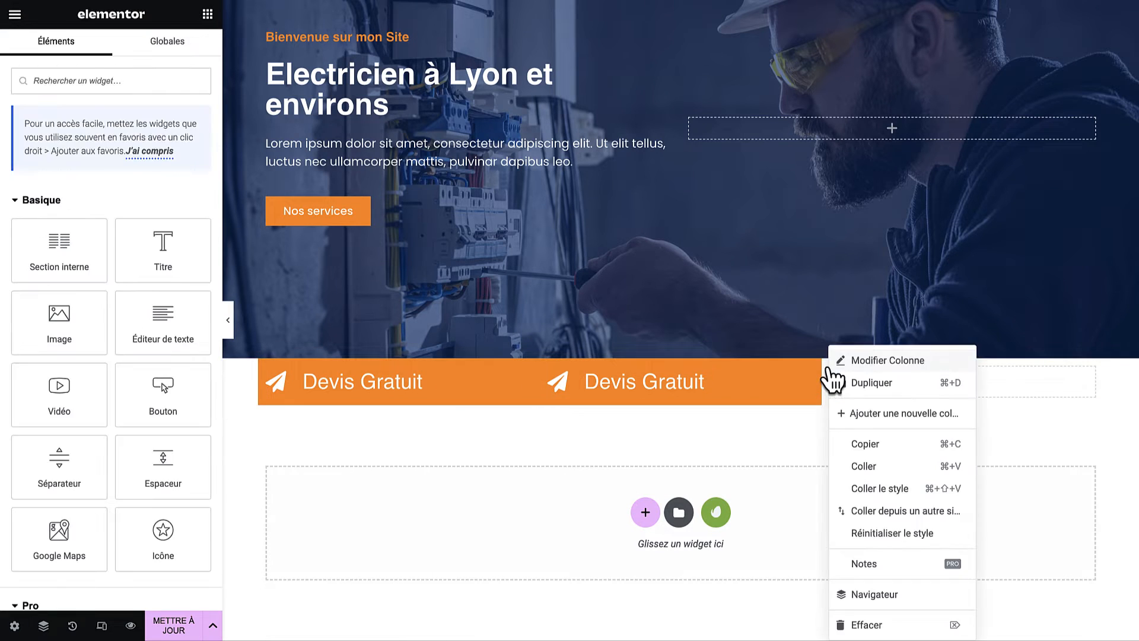
pyautogui.click(856, 360)
pyautogui.rightClick(835, 378)
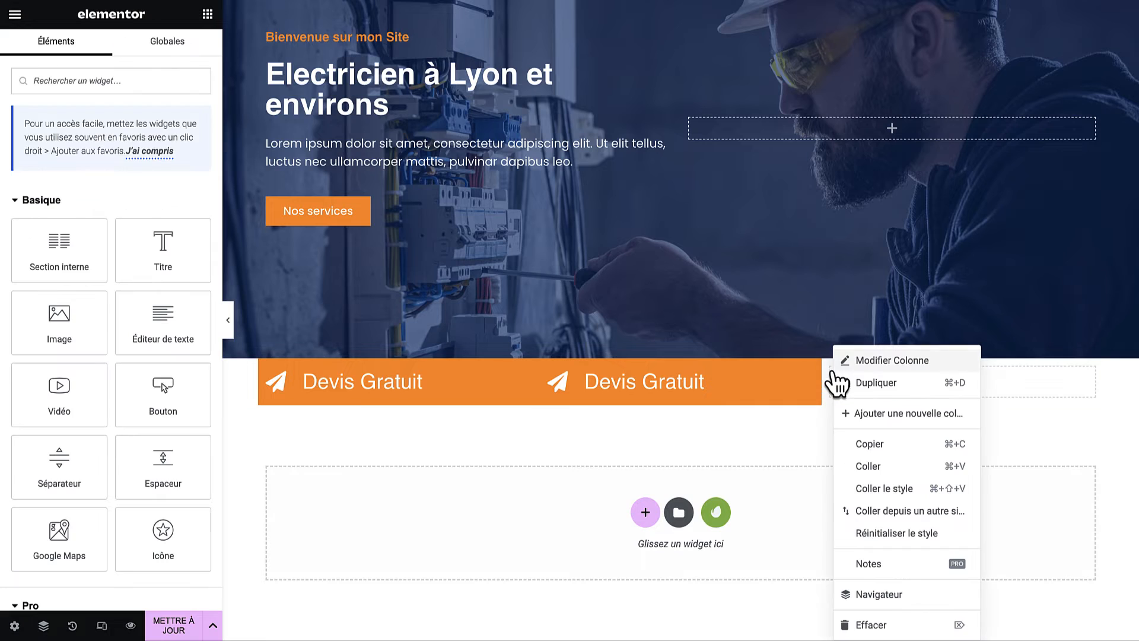
pyautogui.click(861, 621)
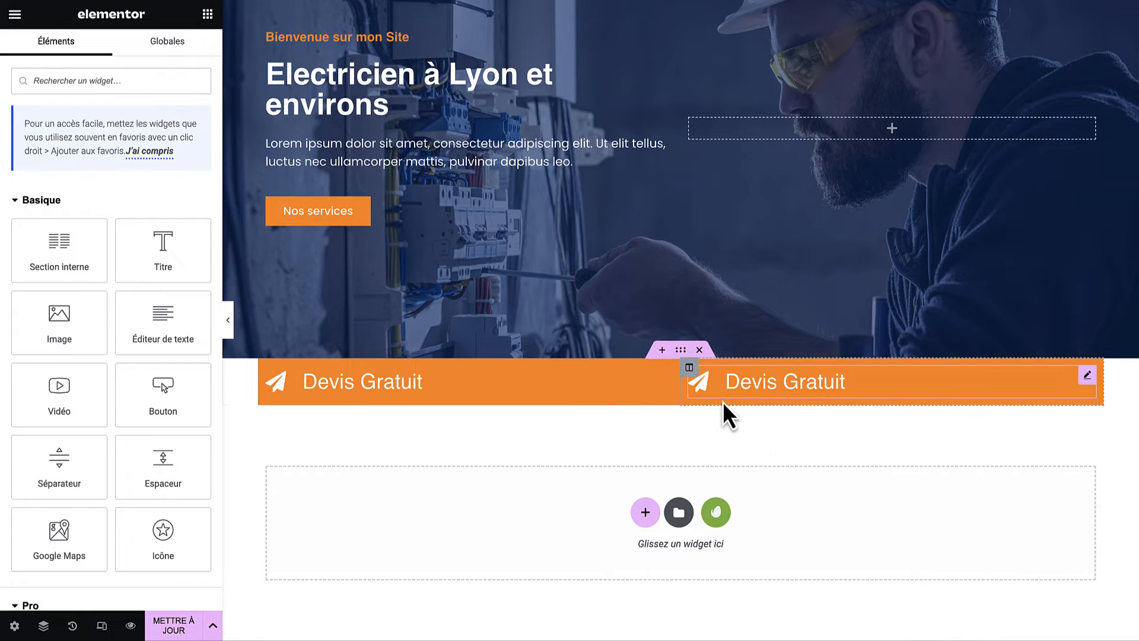
# Set the background colour of the second "Devis Gratuit" column to #002868.
pyautogui.click(689, 368)
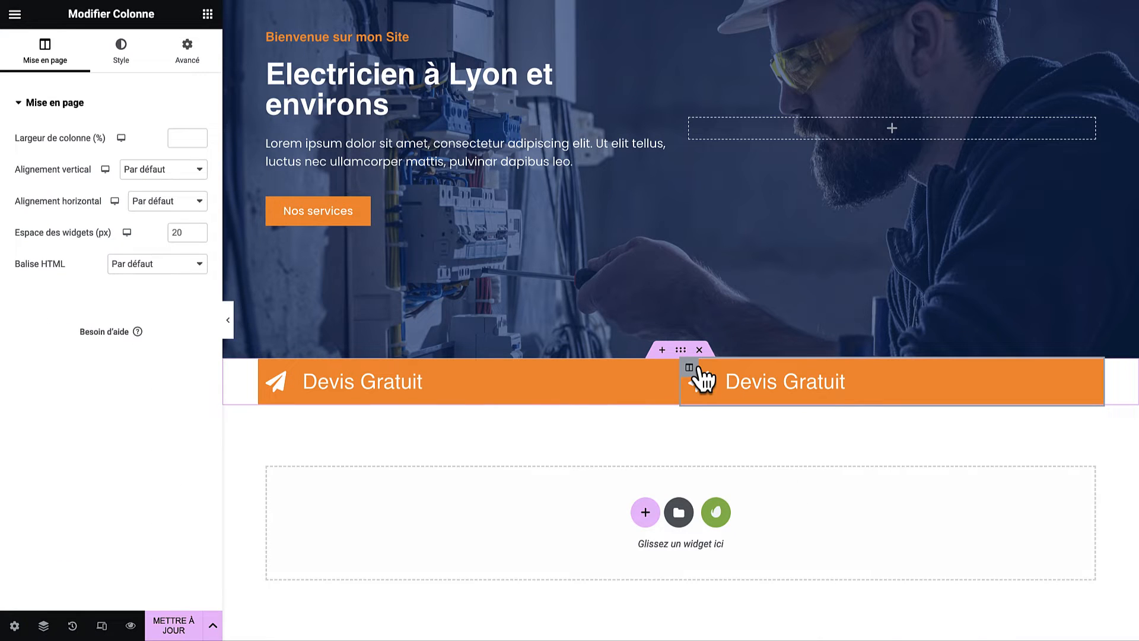
pyautogui.click(122, 65)
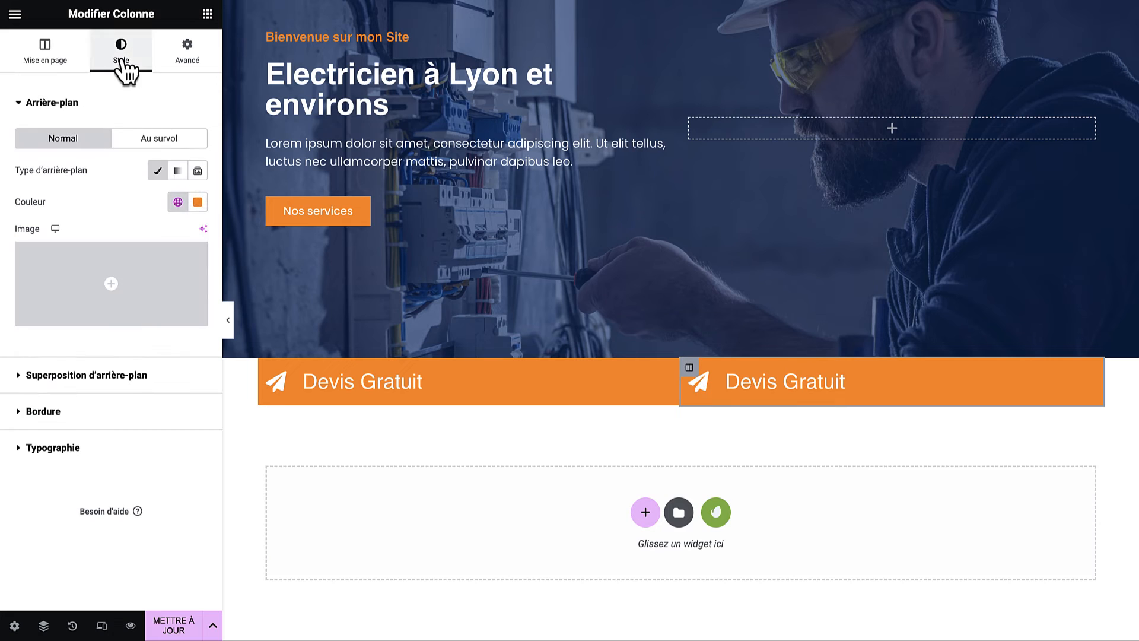
pyautogui.click(197, 202)
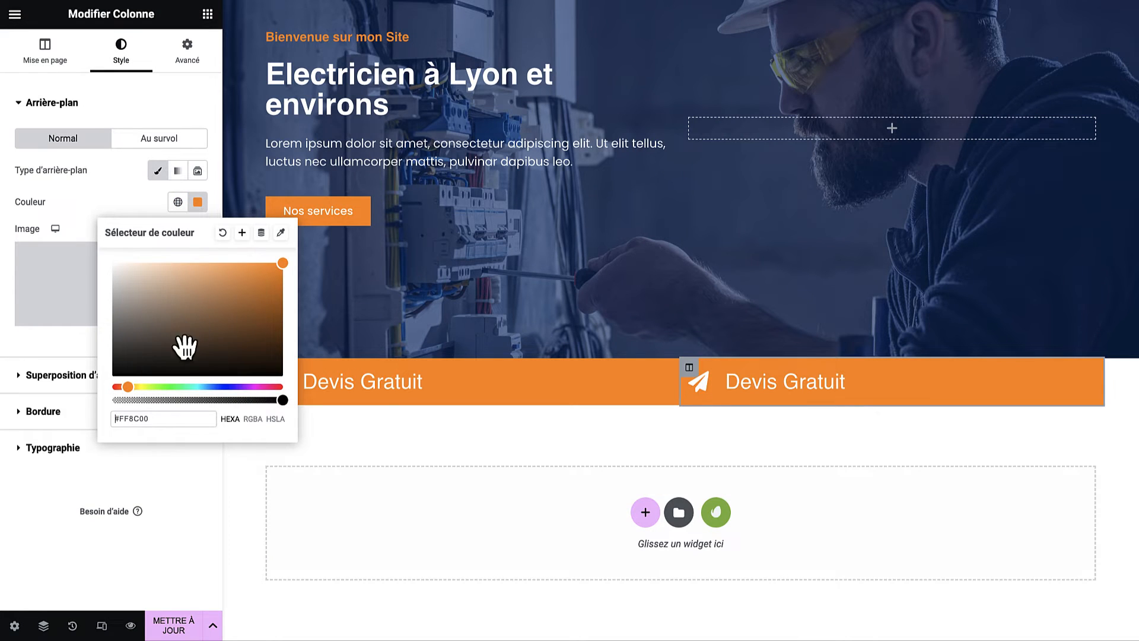
pyautogui.hotkey('ctrl', 'a')
pyautogui.write('#002868')
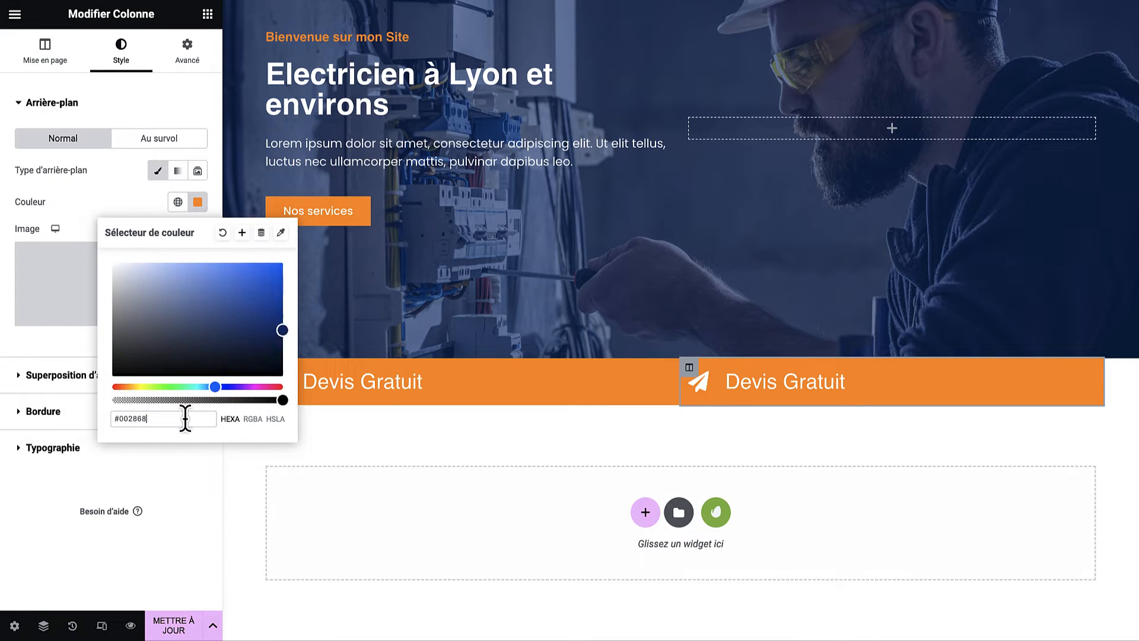
# Save the column's dark blue background as a new global colour named "Bleu".
pyautogui.click(242, 232)
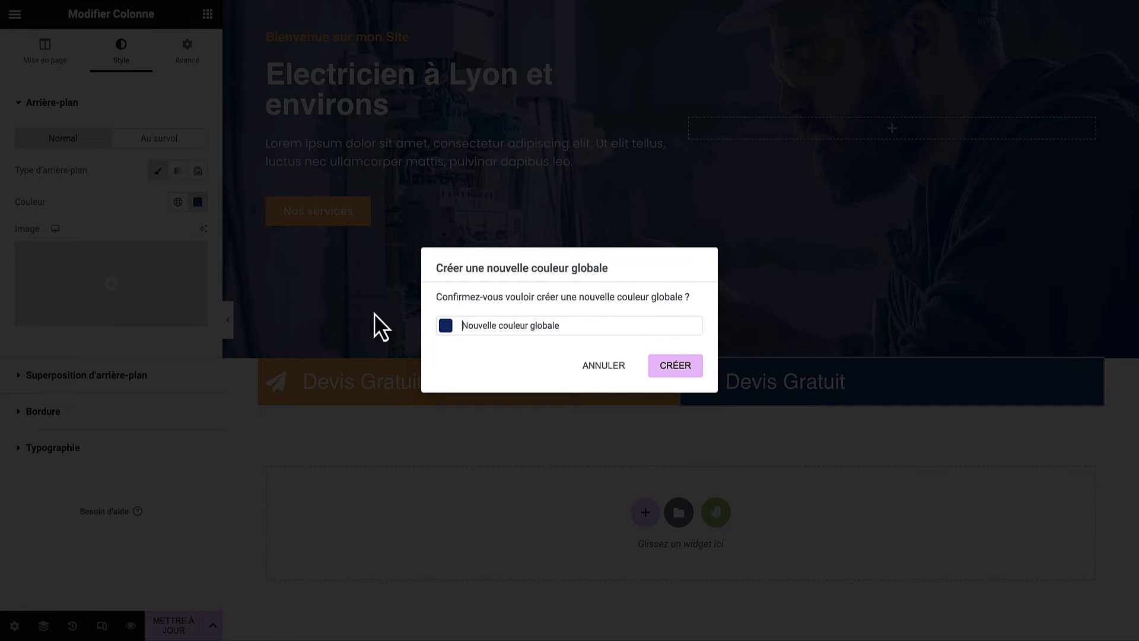
pyautogui.hotkey('ctrl', 'a')
pyautogui.write('Bleu')
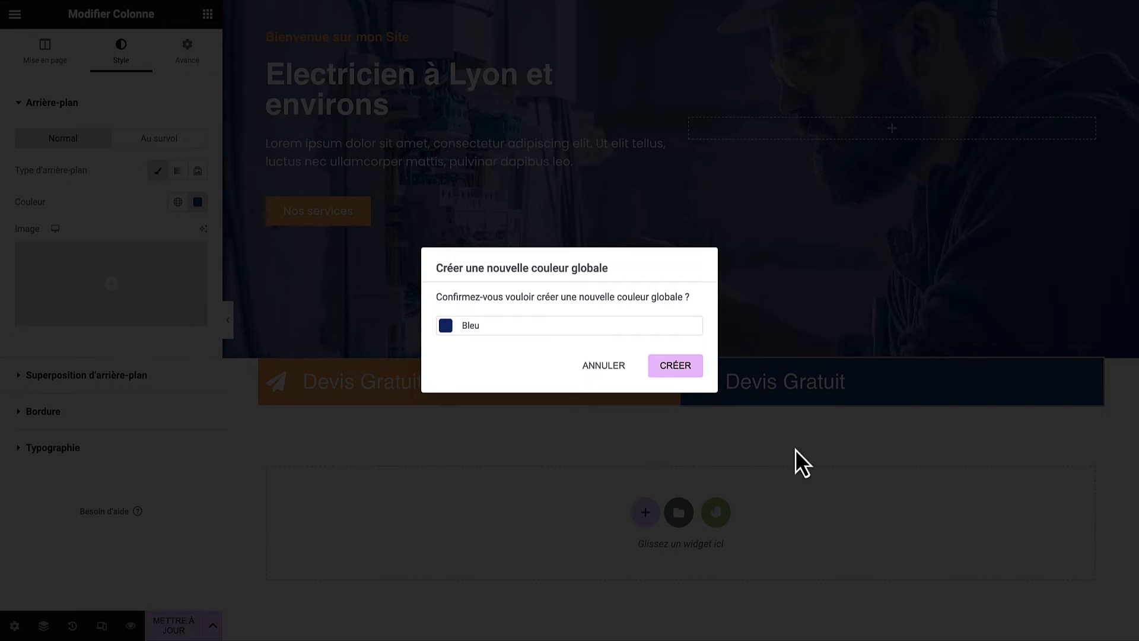
pyautogui.click(679, 367)
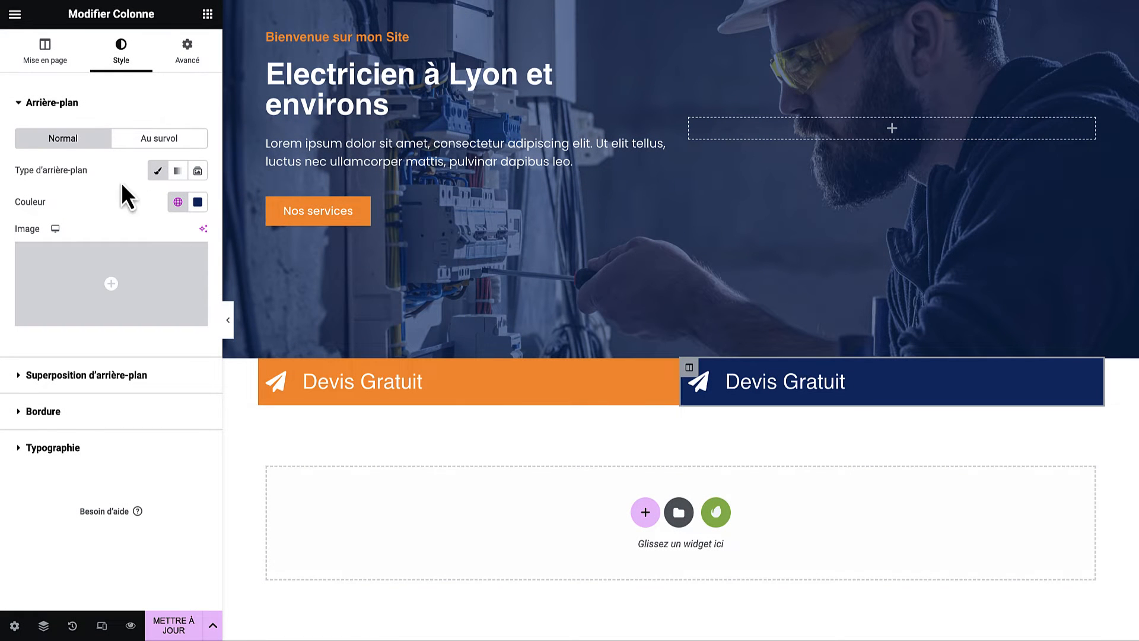
# Replace the blue column's "Devis Gratuit" text with "Intervention rapide".
pyautogui.tripleClick(763, 382)
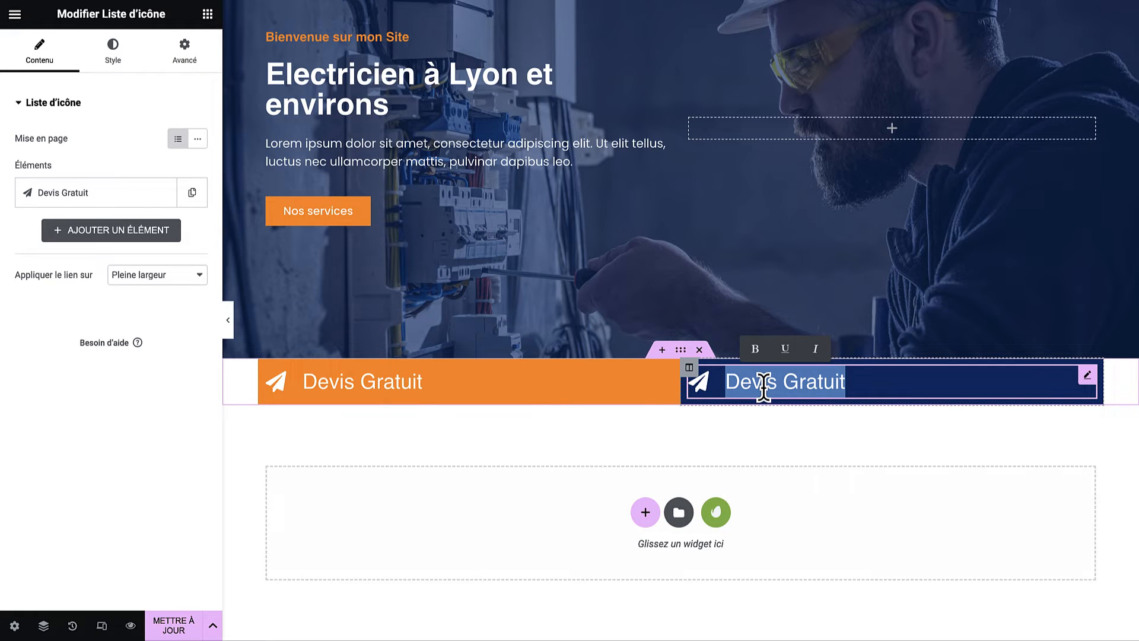
pyautogui.write('Intervention')
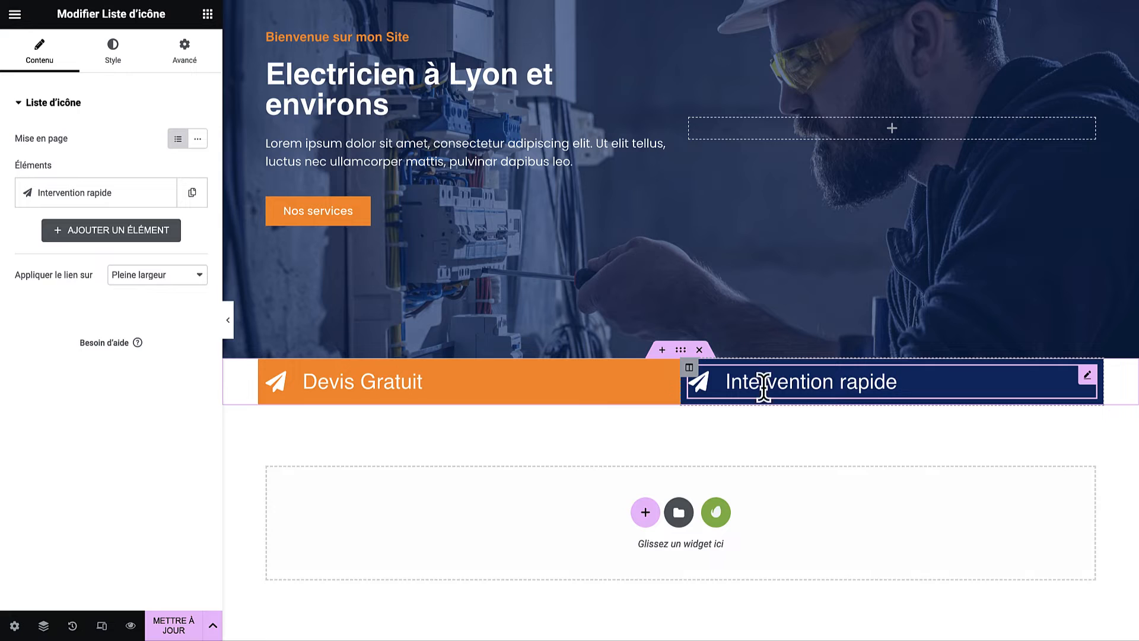
# Set the content width of the two-column section to full width (Pleine largeur).
pyautogui.click(681, 351)
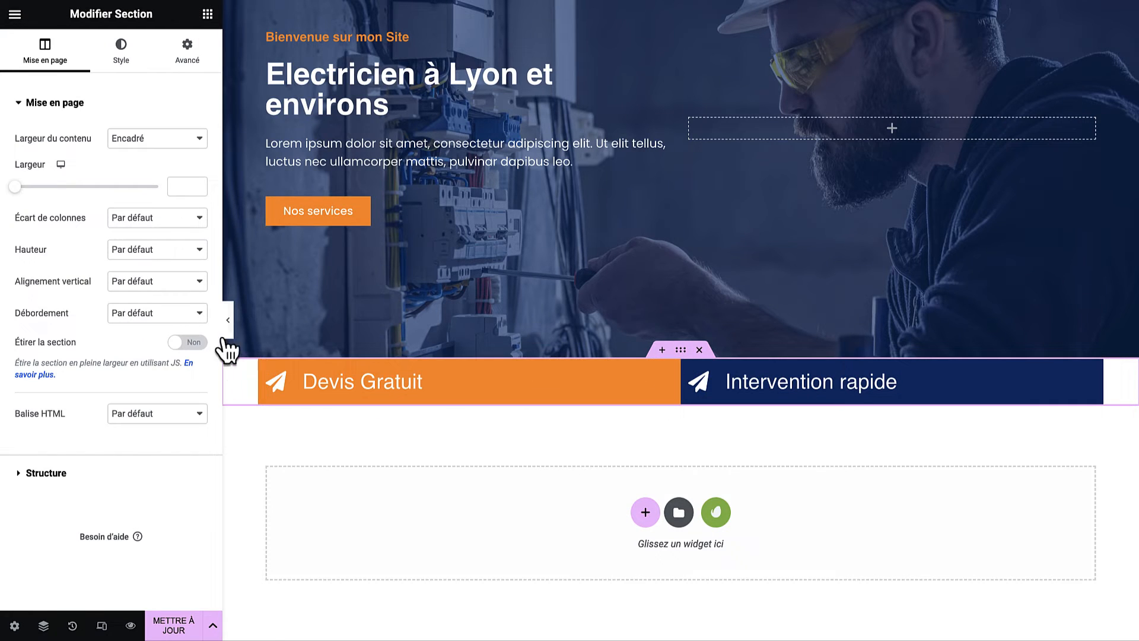
pyautogui.click(127, 141)
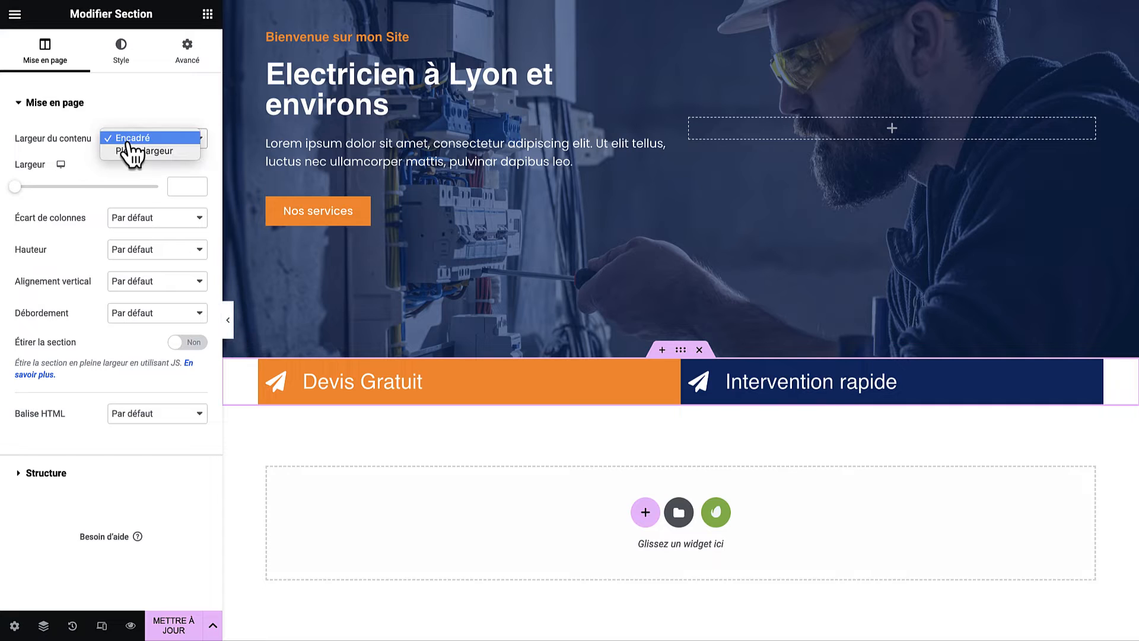
pyautogui.click(137, 152)
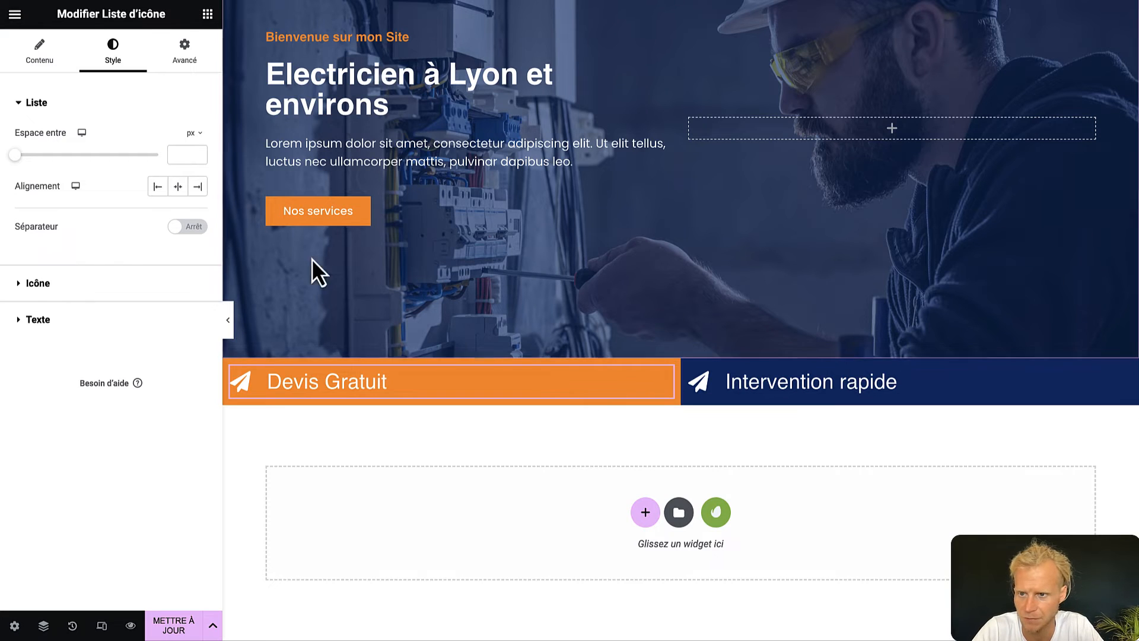
# Centre the "Devis Gratuit" and "Intervention rapide" icon lists in their columns.
pyautogui.click(178, 186)
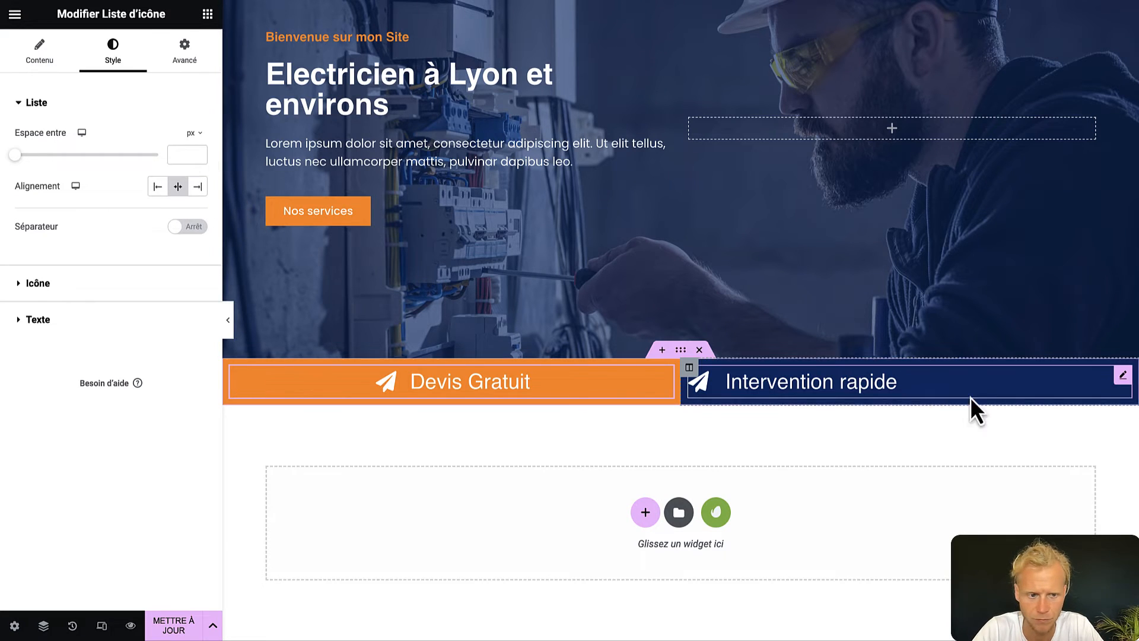
pyautogui.click(1116, 378)
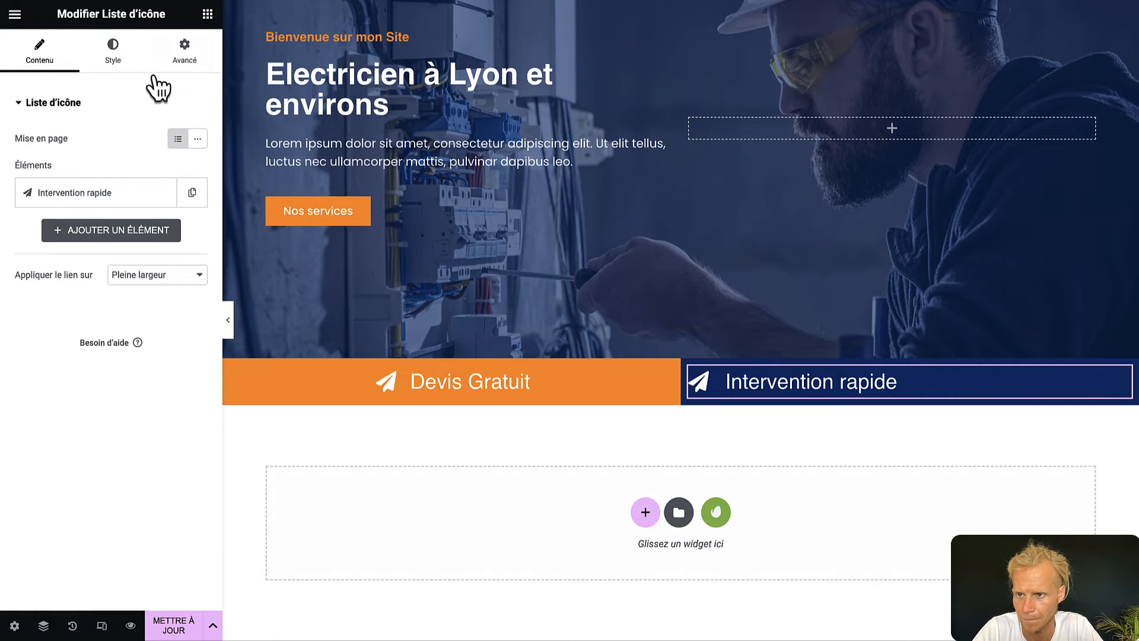
pyautogui.click(121, 59)
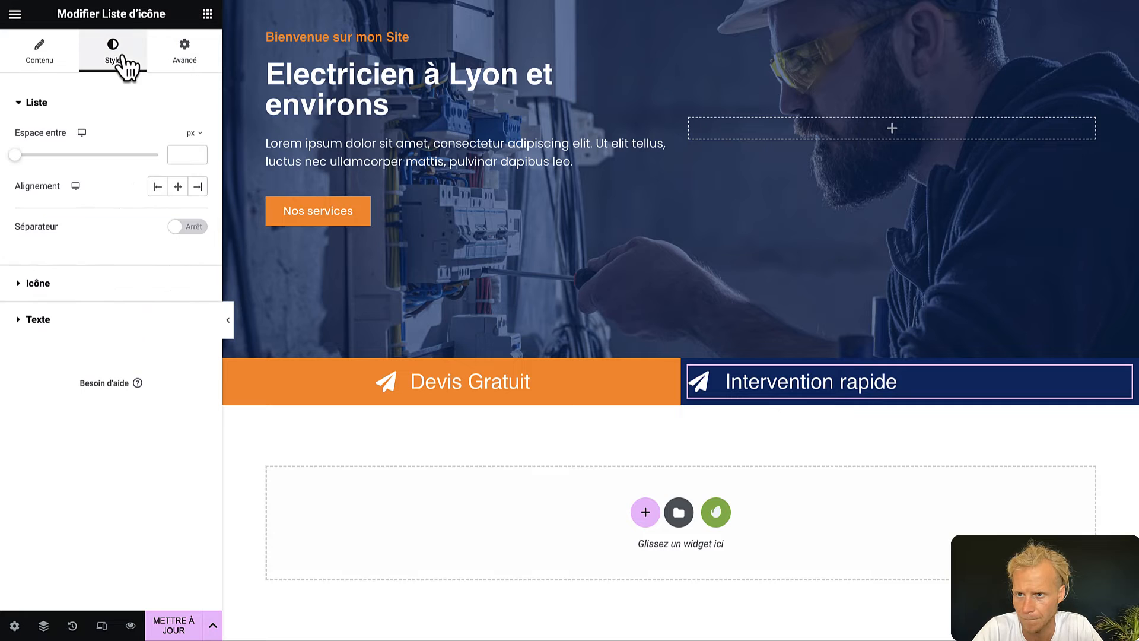
pyautogui.click(178, 186)
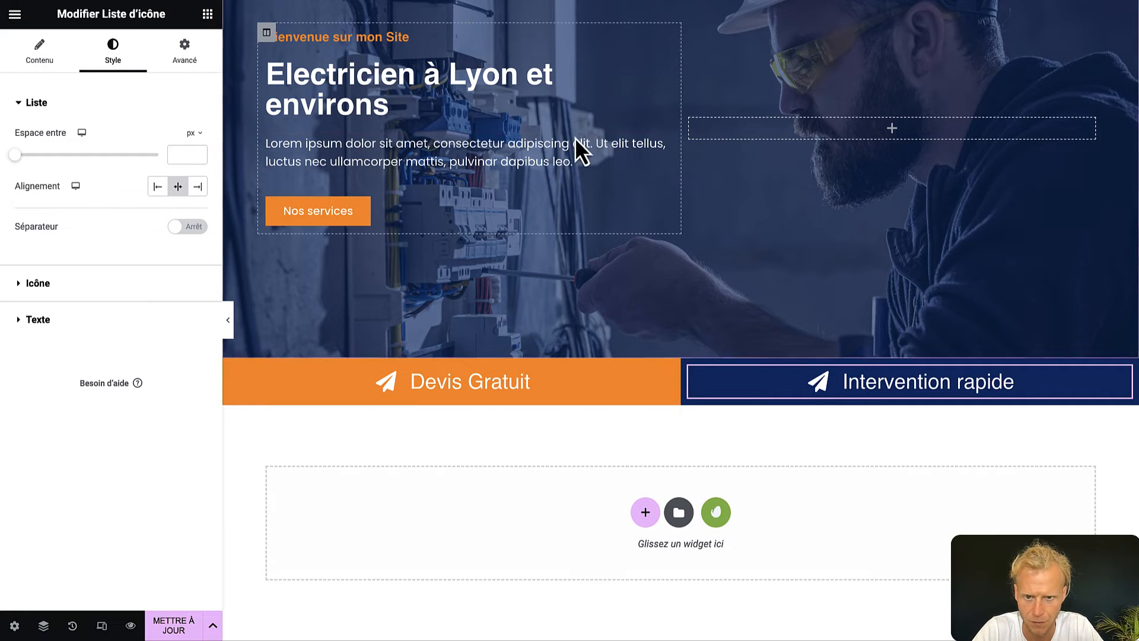
# Add a new single-column section below the "Devis Gratuit" and "Intervention rapide" row.
pyautogui.scroll(2, 578, 126)
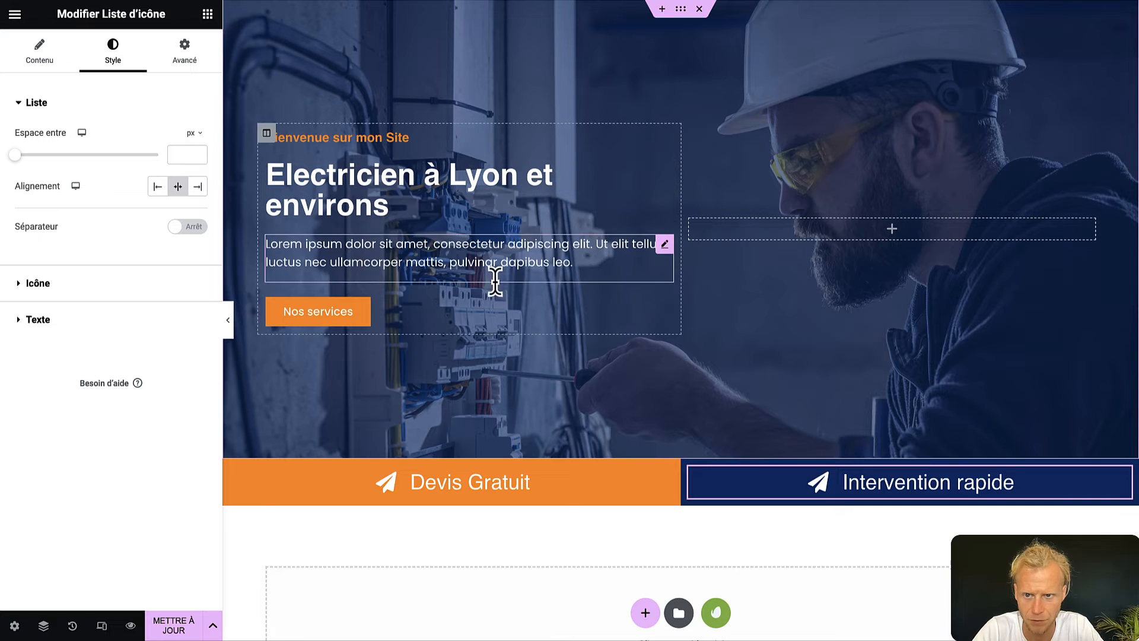
pyautogui.scroll(-2, 539, 296)
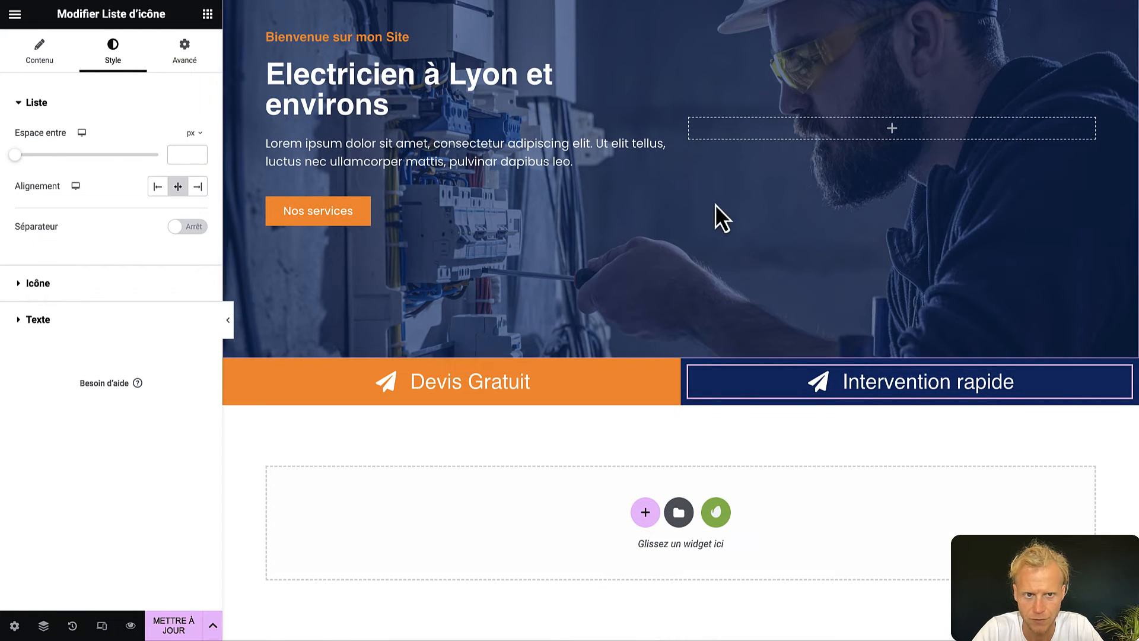
pyautogui.moveTo(783, 0)
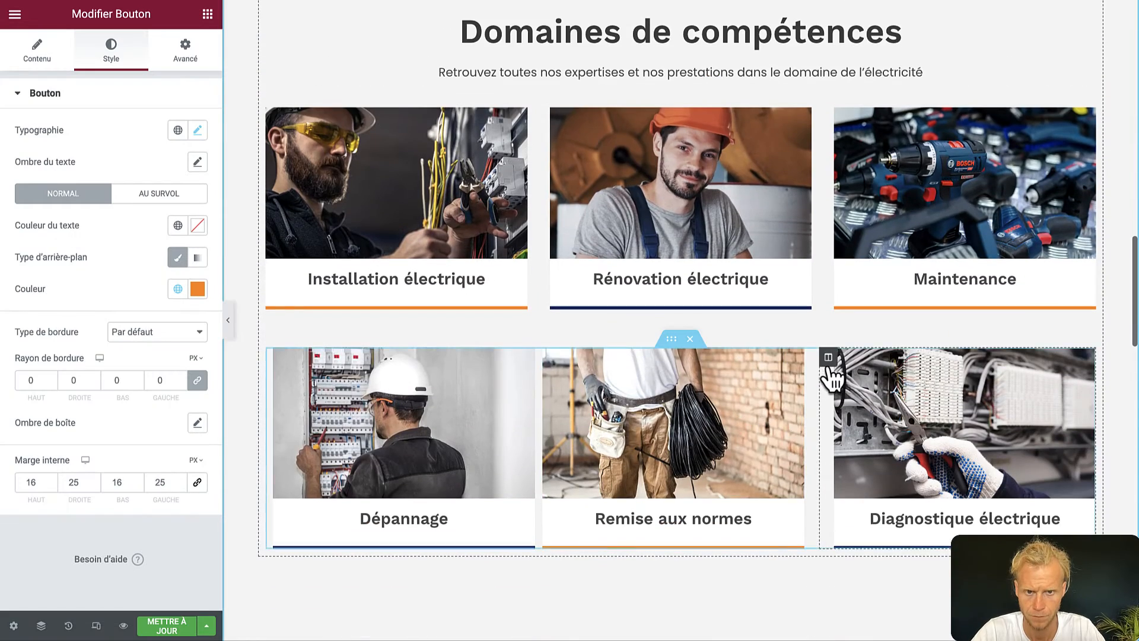
pyautogui.scroll(3, 830, 374)
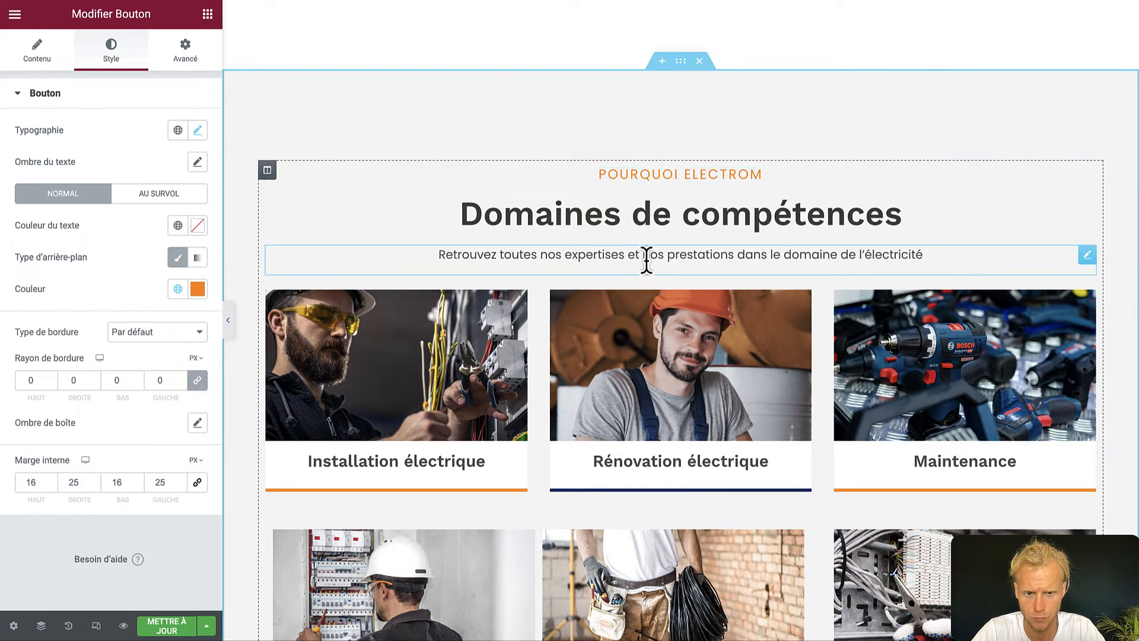
pyautogui.scroll(-2, 652, 257)
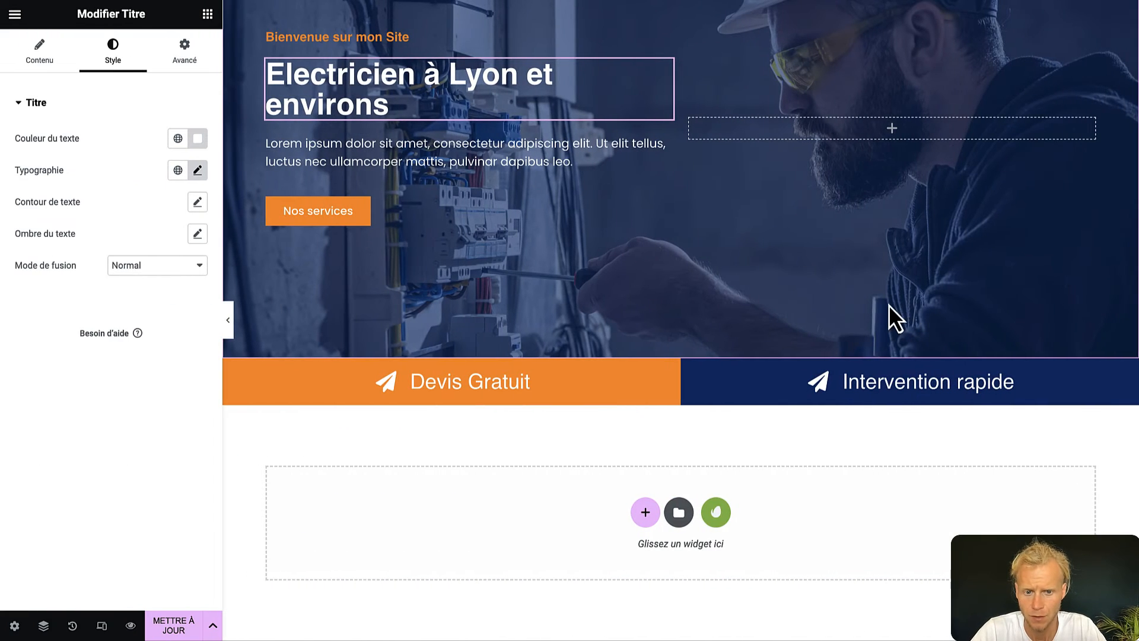
pyautogui.click(645, 513)
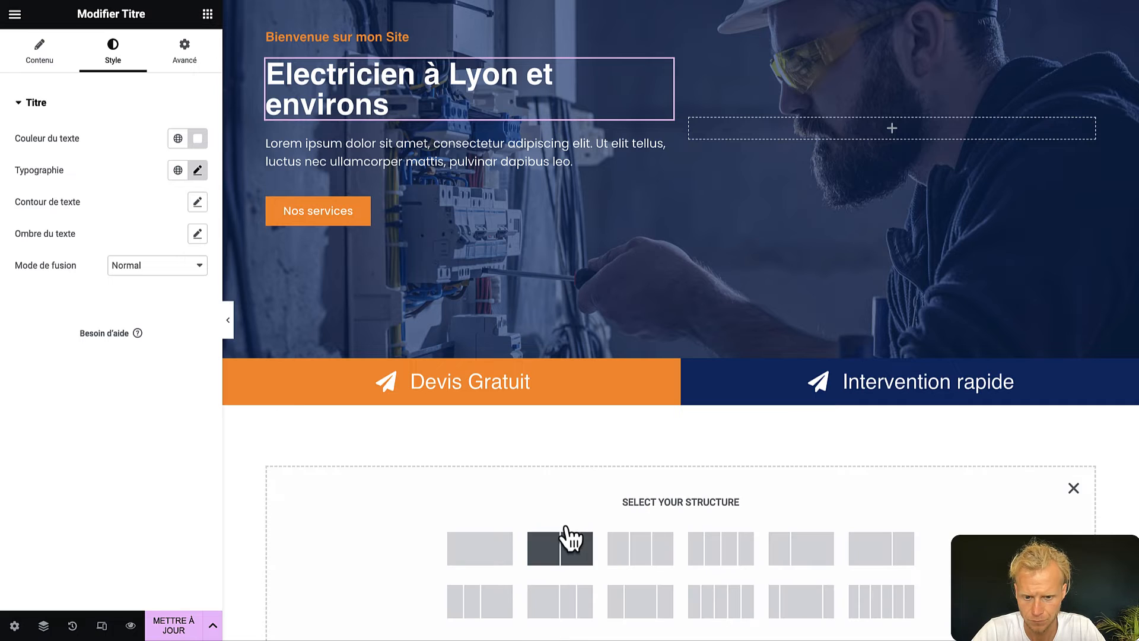
pyautogui.click(469, 545)
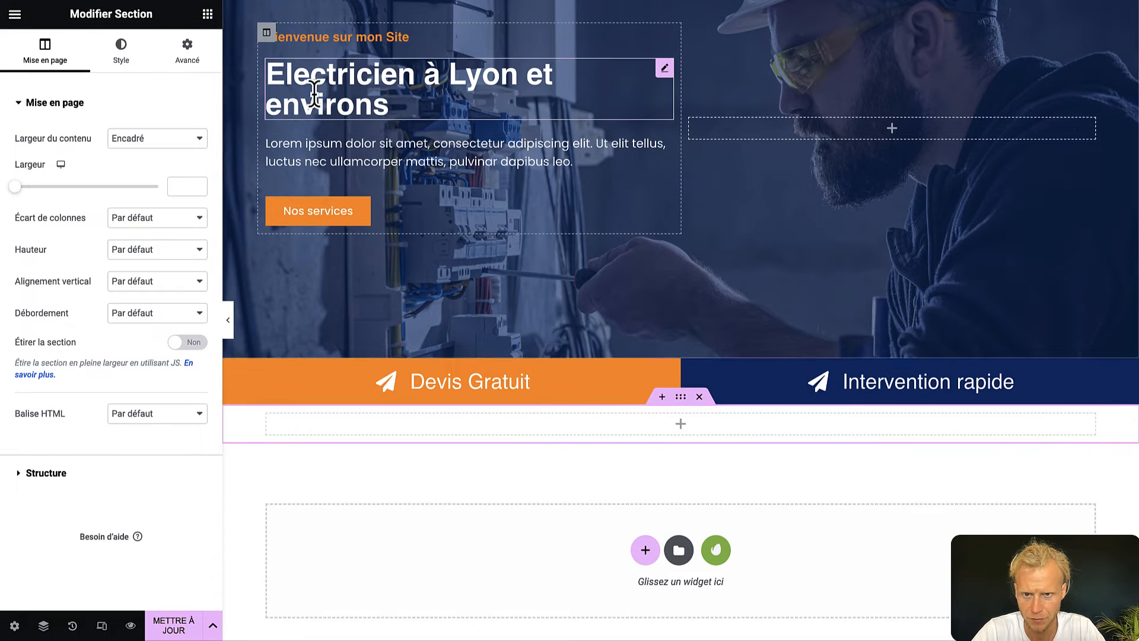
# Set the "Bienvenue sur mon Site" heading's font family to Poppins and its weight to 400 (Normal).
pyautogui.click(392, 37)
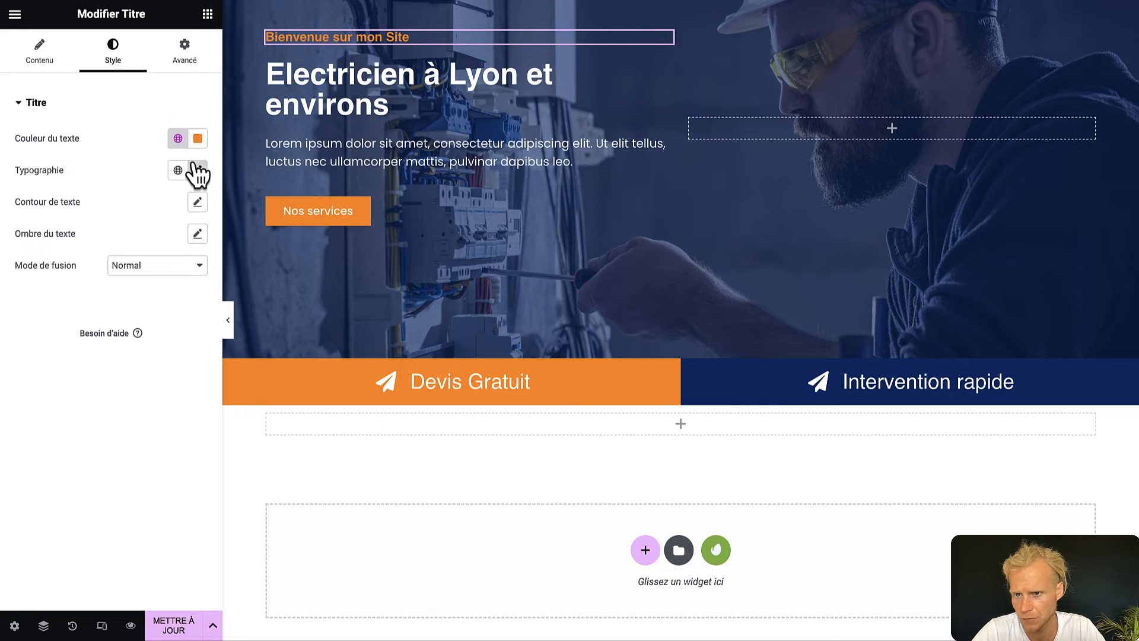
pyautogui.click(196, 169)
pyautogui.click(168, 242)
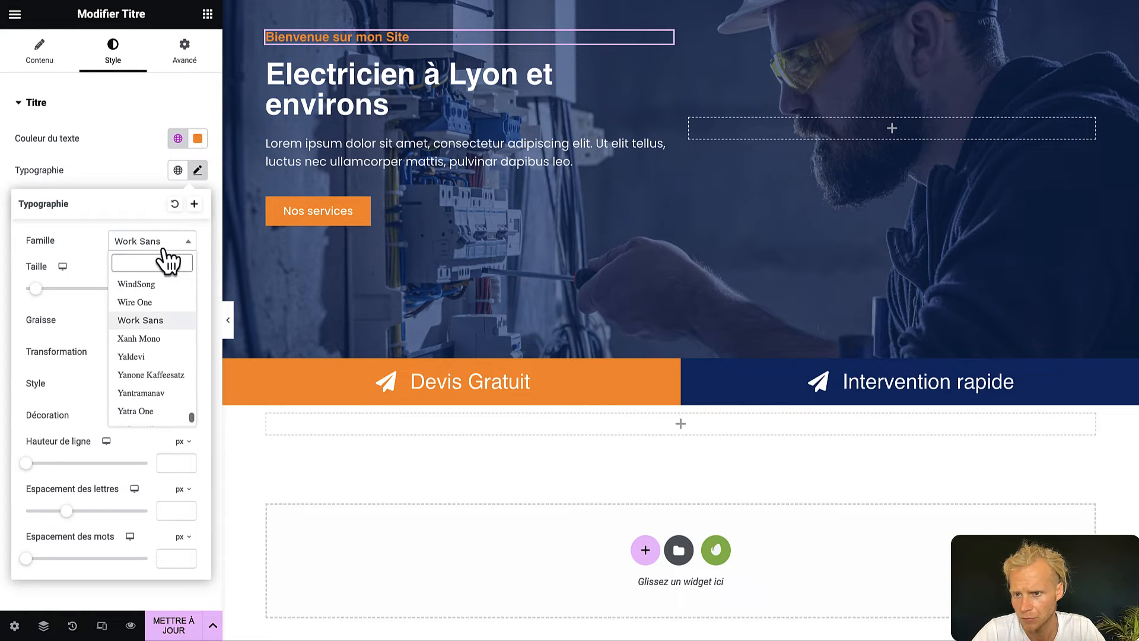
pyautogui.write('poppi')
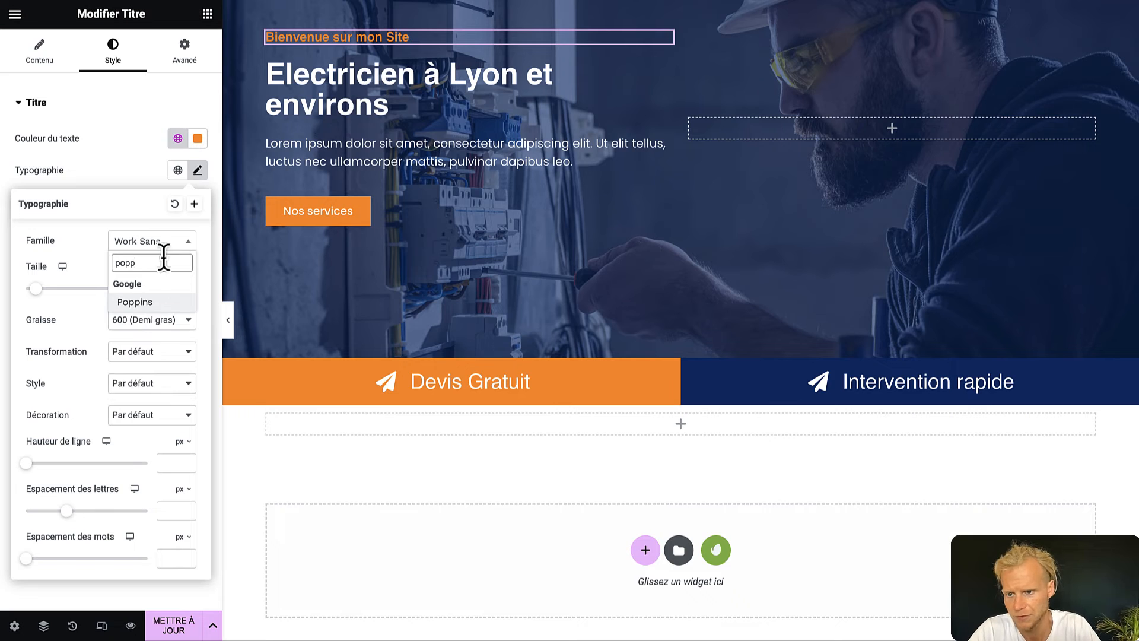
pyautogui.click(156, 304)
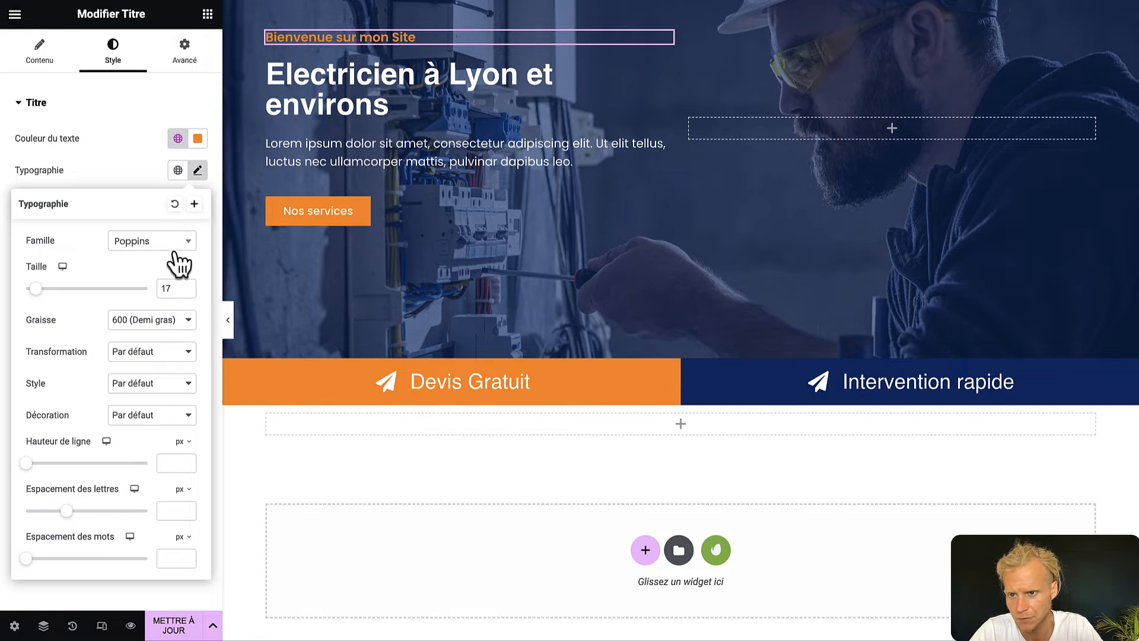
pyautogui.click(177, 323)
pyautogui.click(162, 292)
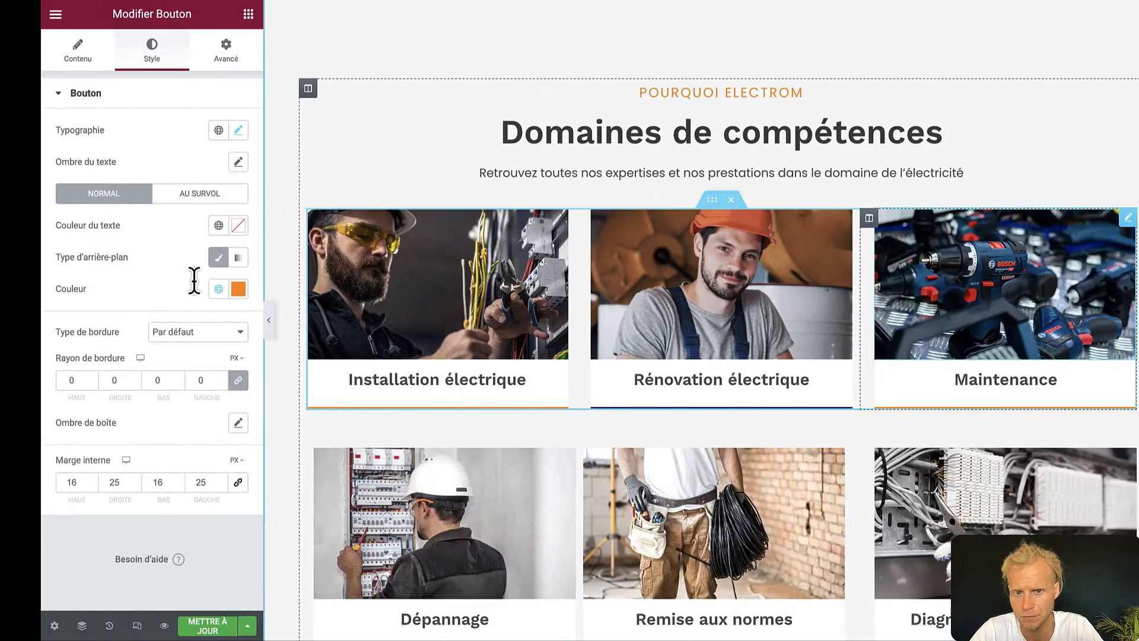
# Set the "Bienvenue sur mon Site" heading's text transformation to uppercase (Majuscule), matching the finished Electrom page's hero subtitle.
pyautogui.scroll(3, 345, 196)
pyautogui.scroll(10, 352, 205)
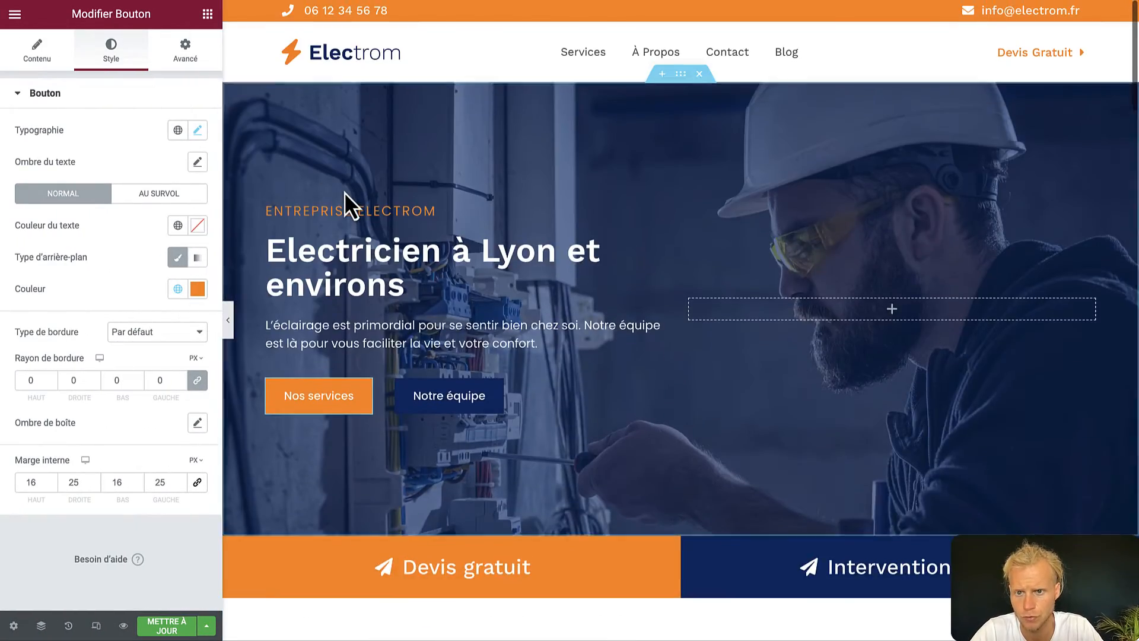
pyautogui.scroll(-10, 351, 204)
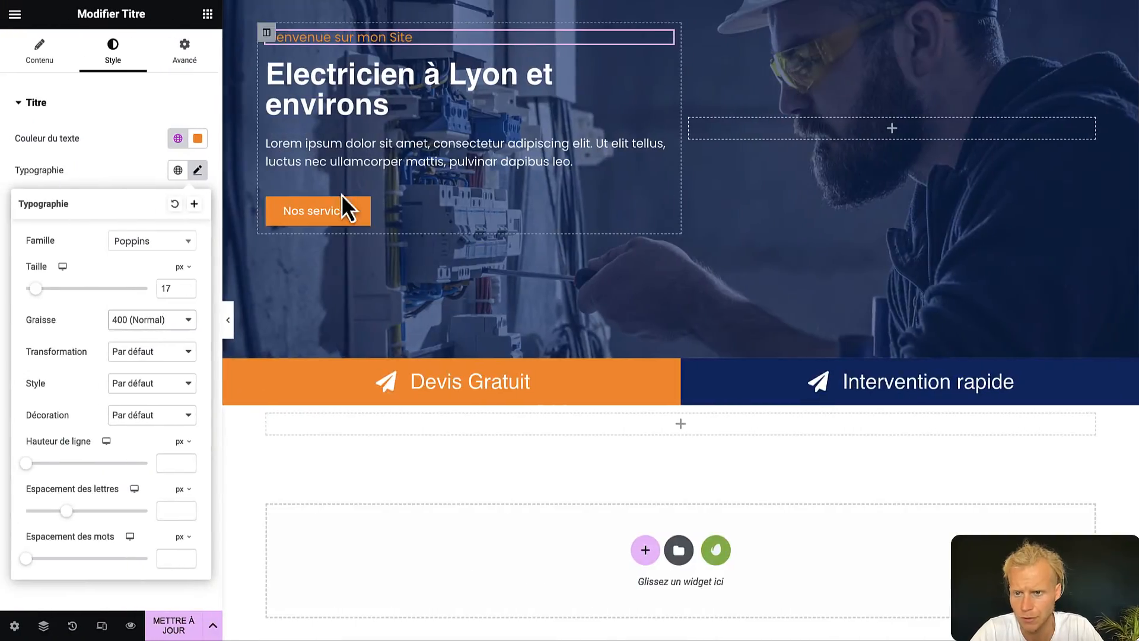
pyautogui.click(135, 358)
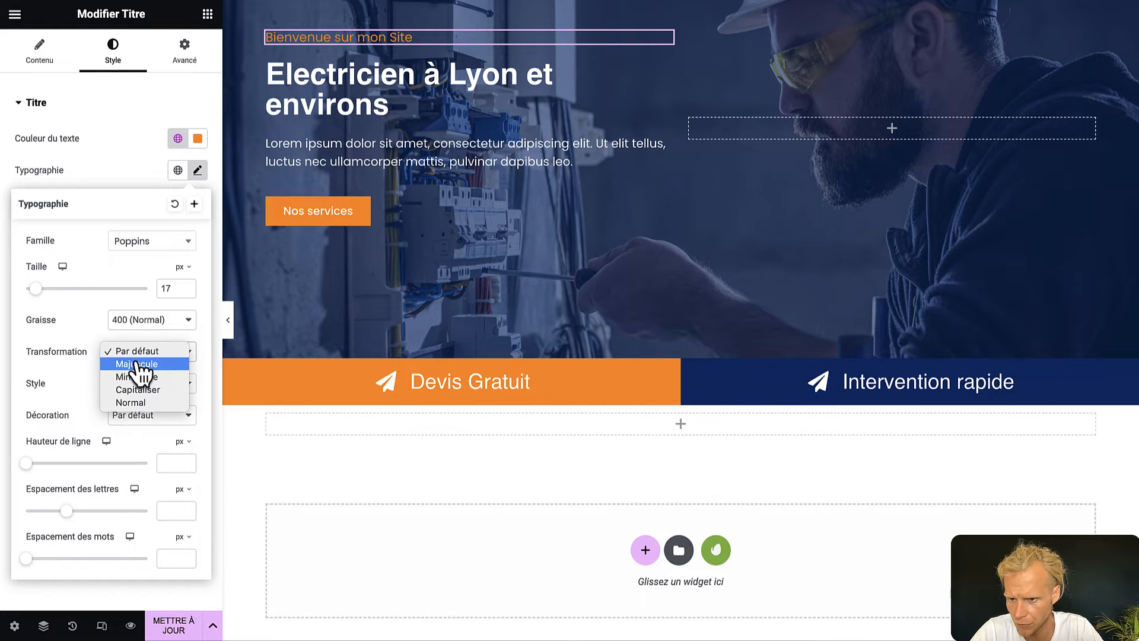
pyautogui.click(138, 364)
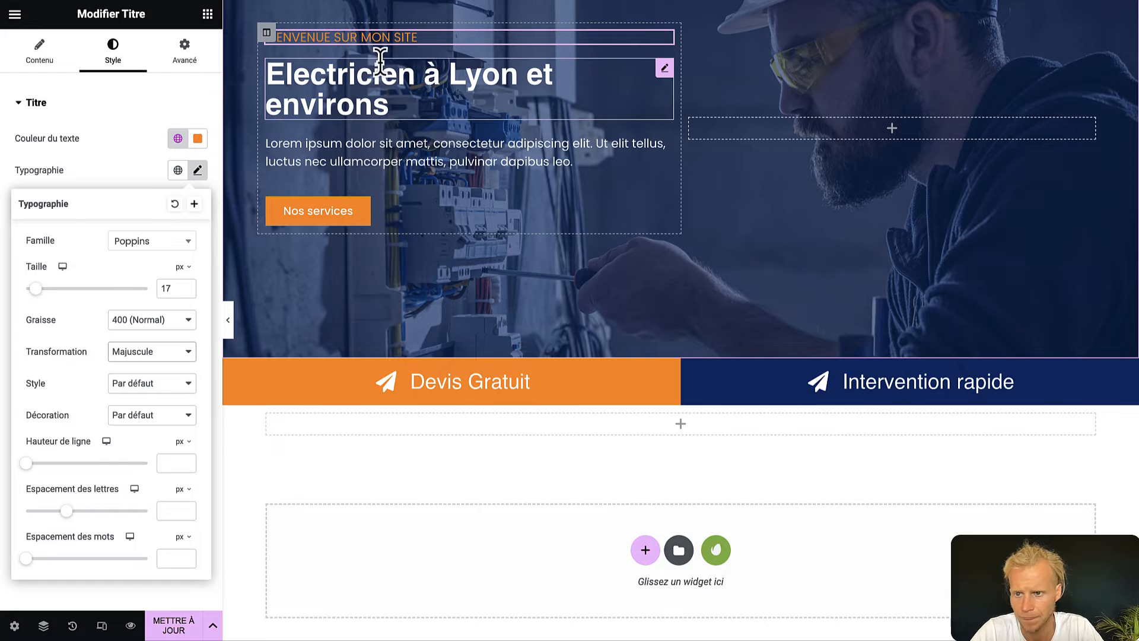
# Replace the "Bienvenue sur mon Site" subtitle text in the hero with "Entreprise Electrom".
pyautogui.tripleClick(386, 37)
pyautogui.press('BackSpace')
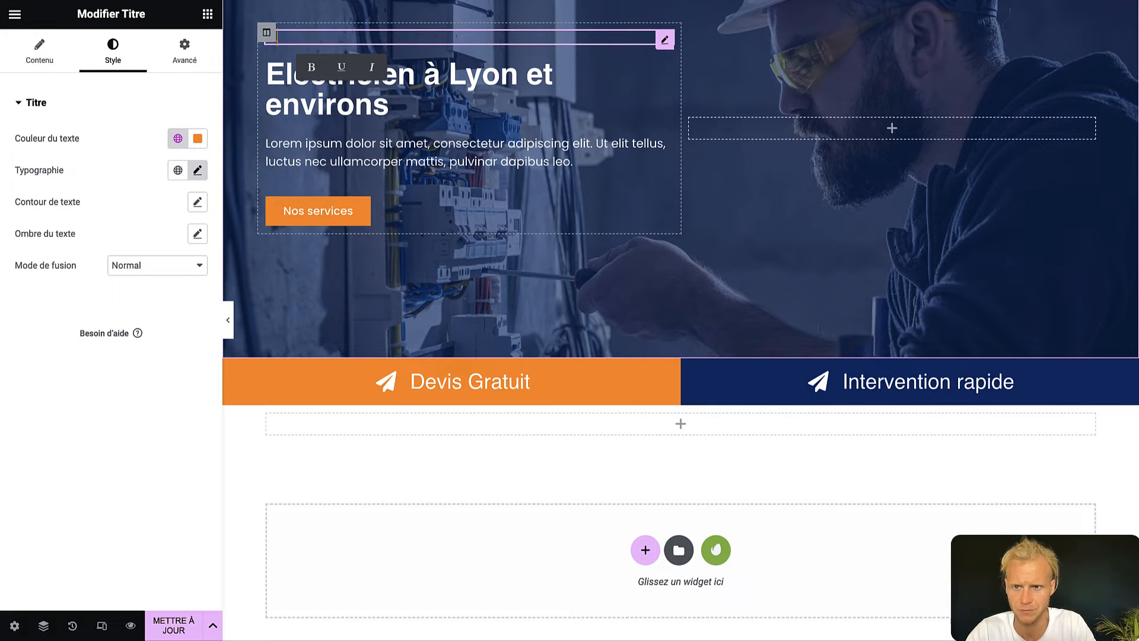
pyautogui.write('NTREPRISE ELECTROM')
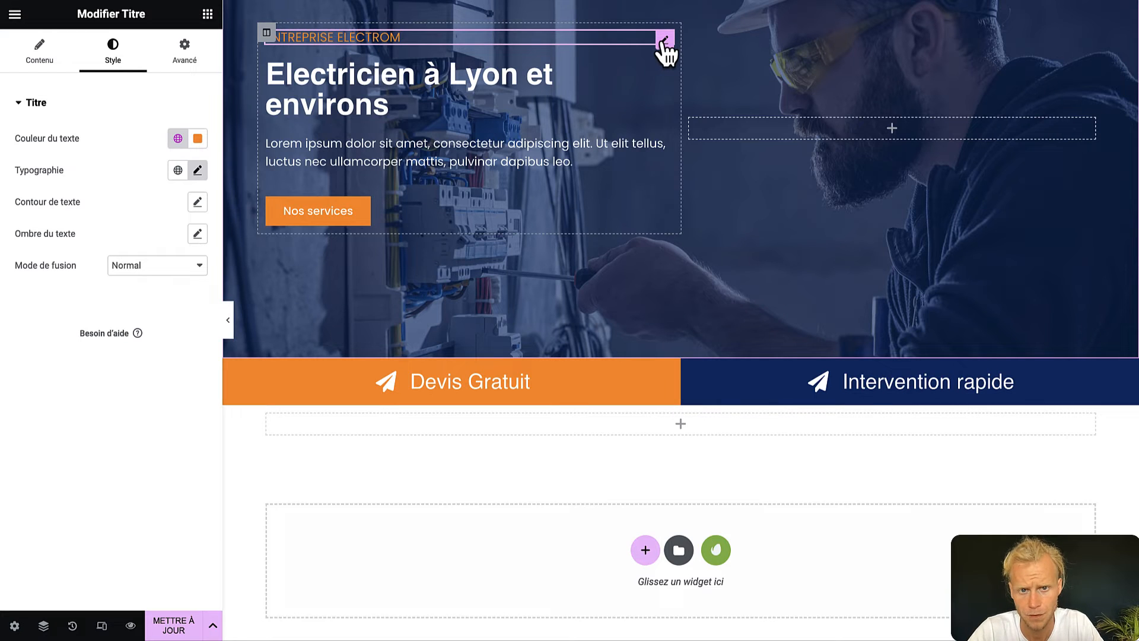
# Duplicate the "Entreprise Electrom" subtitle, move the copy into the new section below the icon row and centre it.
pyautogui.rightClick(663, 43)
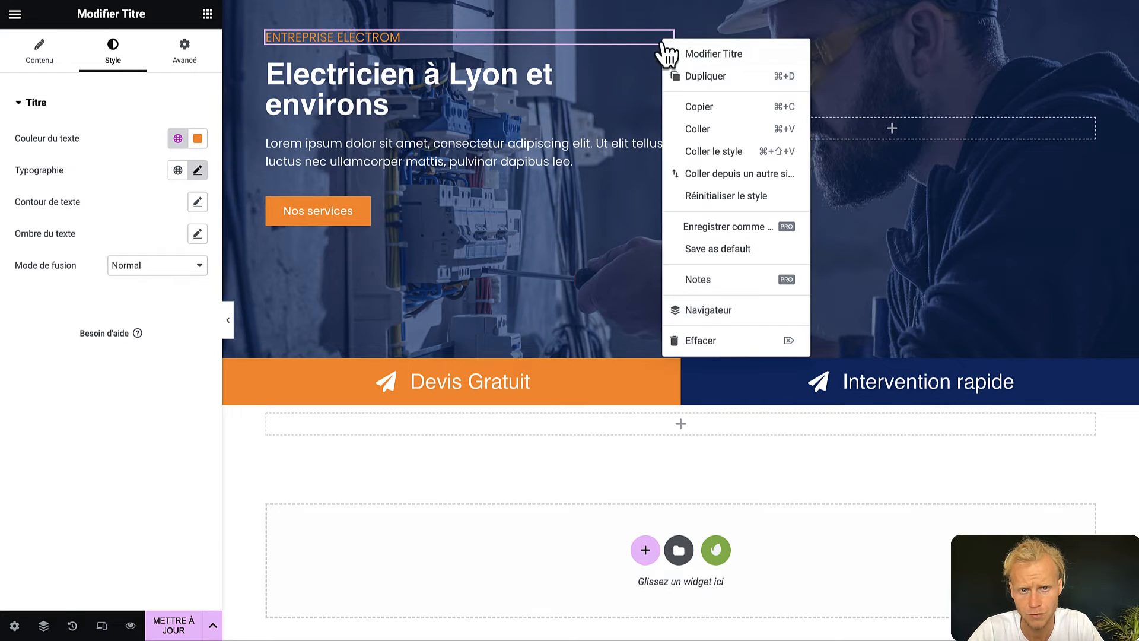
pyautogui.click(693, 78)
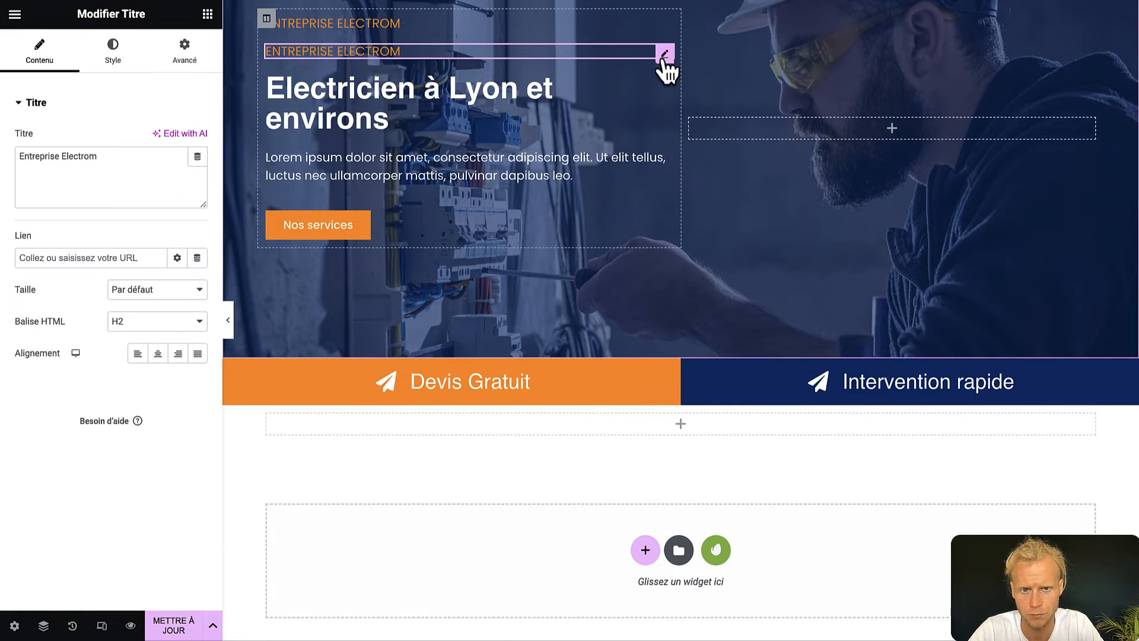
pyautogui.moveTo(665, 59); pyautogui.dragTo(663, 435)
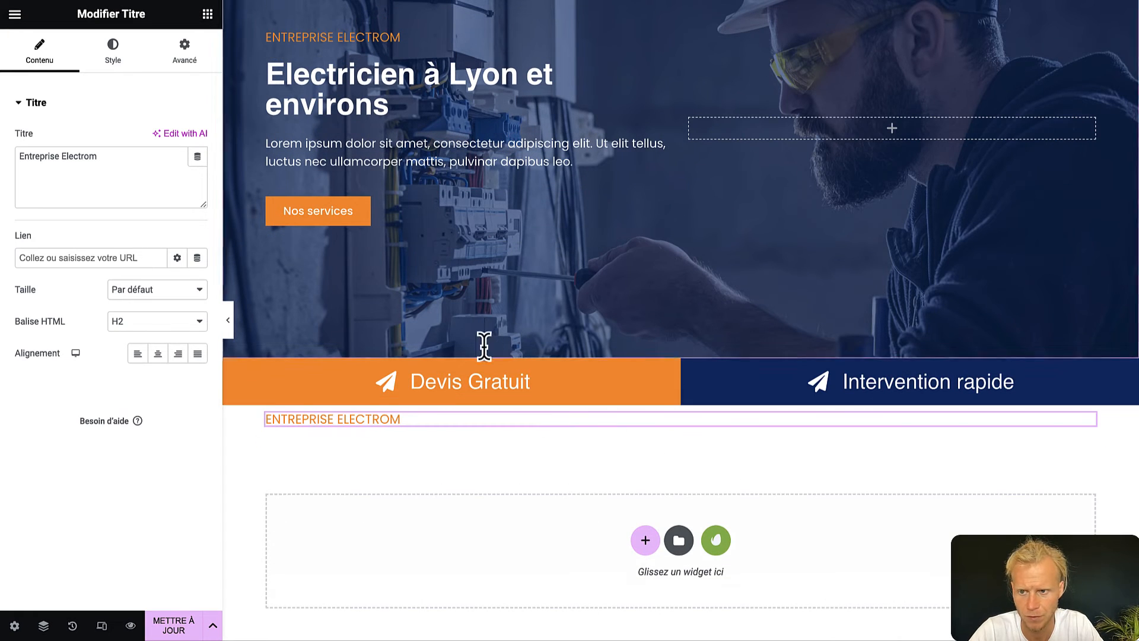
pyautogui.click(158, 352)
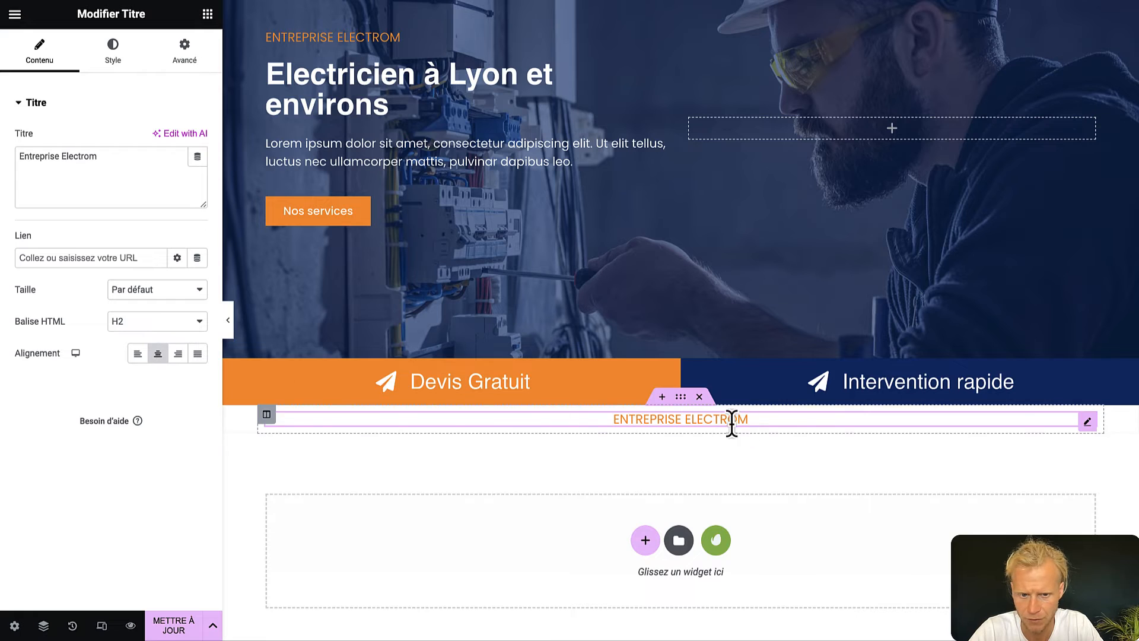
# Copy the hero's "Electricien à Lyon et environs" heading and lorem ipsum paragraph into the new section, below its subtitle.
pyautogui.rightClick(423, 98)
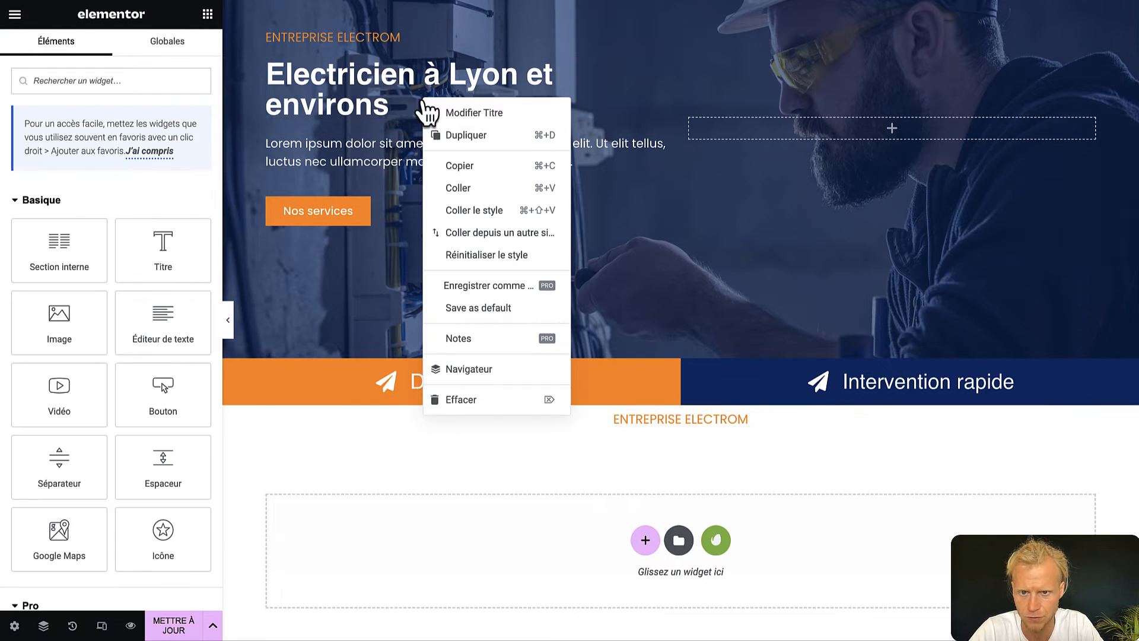
pyautogui.click(462, 166)
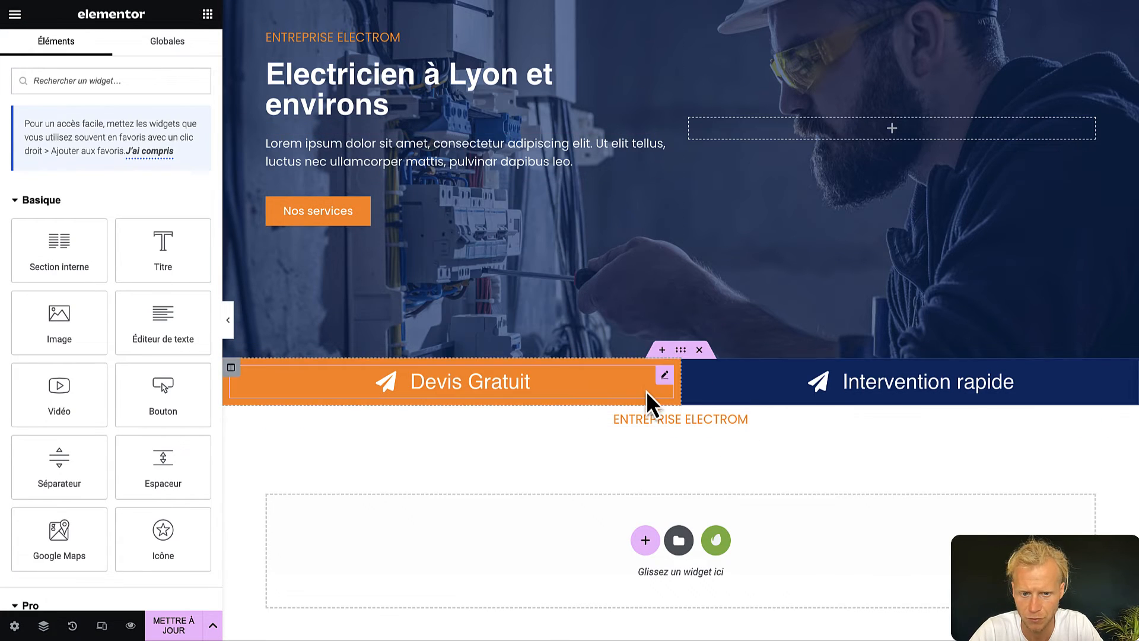
pyautogui.rightClick(639, 422)
pyautogui.click(668, 418)
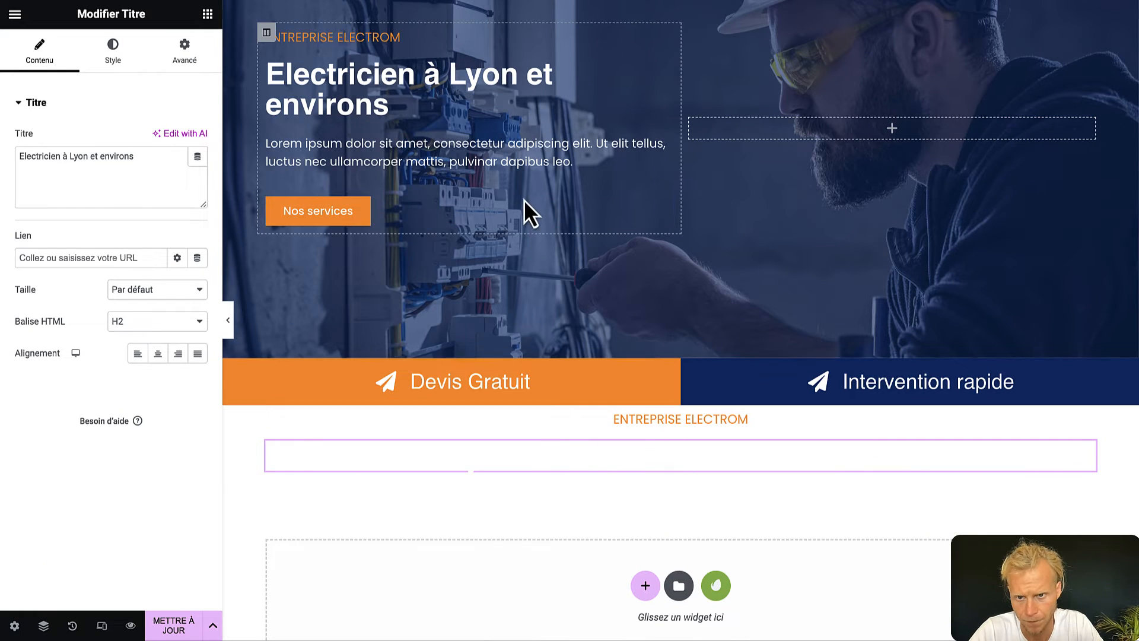
pyautogui.rightClick(494, 168)
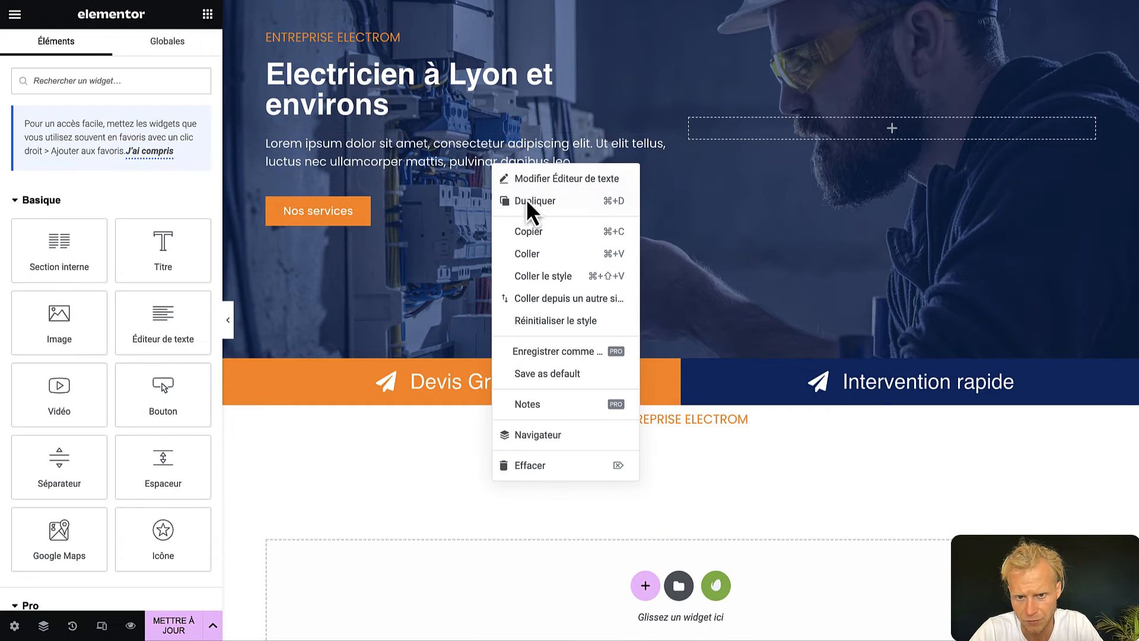
pyautogui.click(537, 233)
pyautogui.rightClick(667, 457)
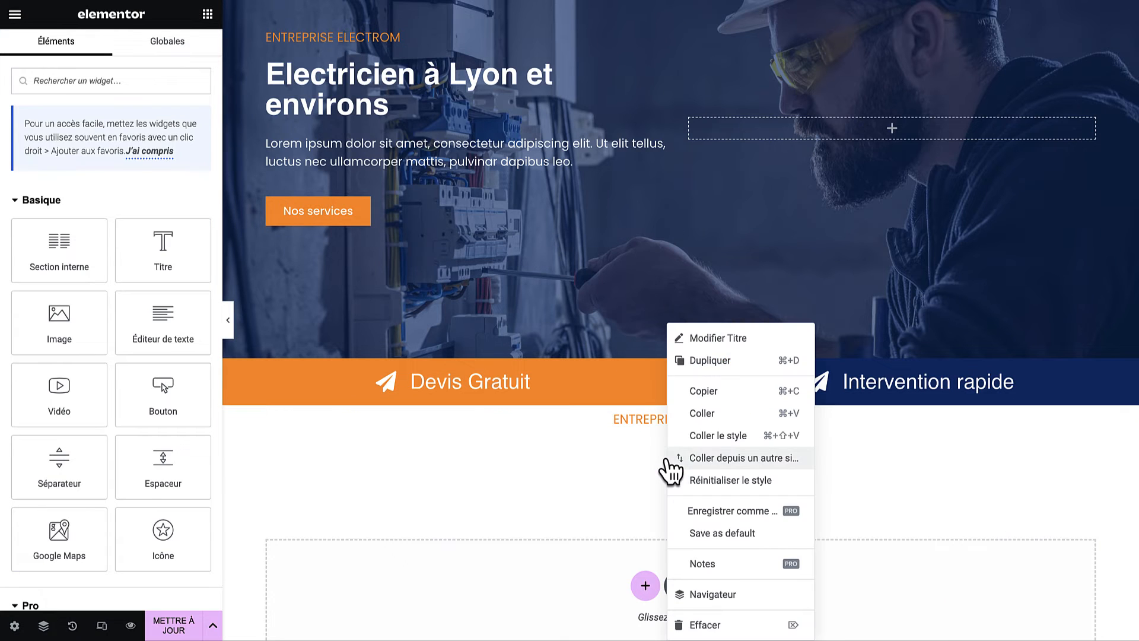
pyautogui.click(694, 414)
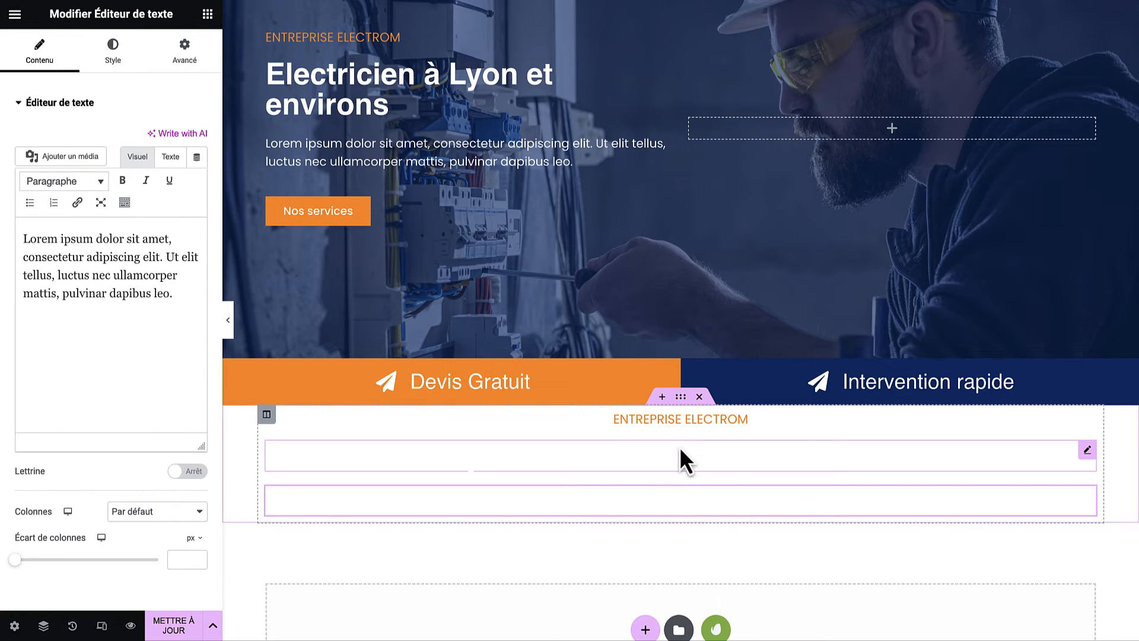
# Give the new section a classic (Classique) background in light grey.
pyautogui.click(682, 402)
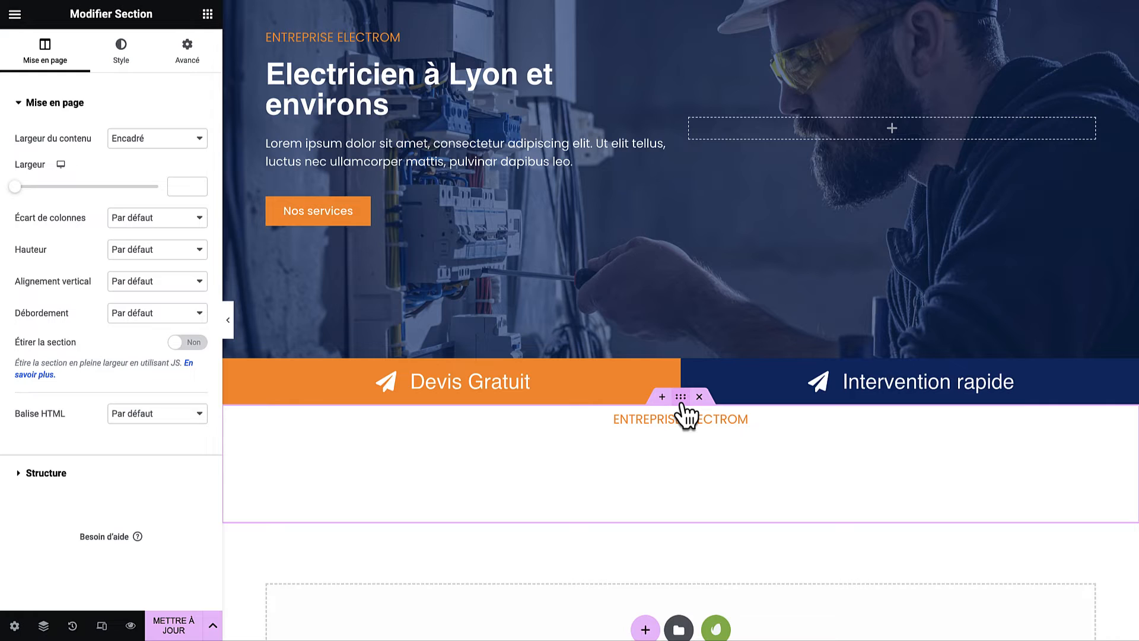
pyautogui.click(123, 65)
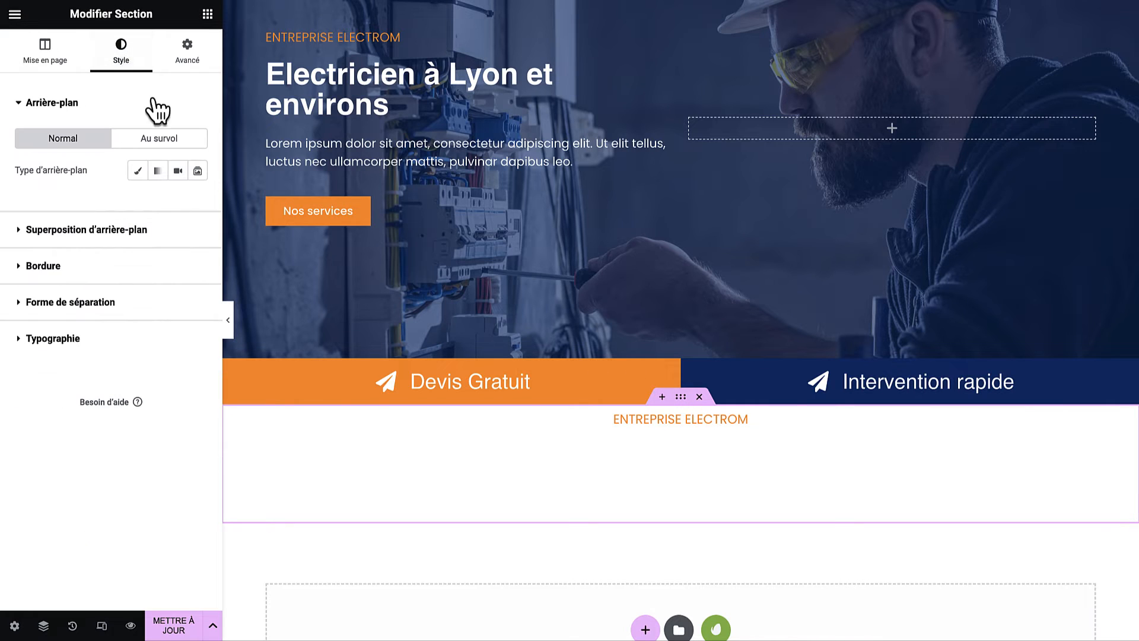
pyautogui.click(138, 170)
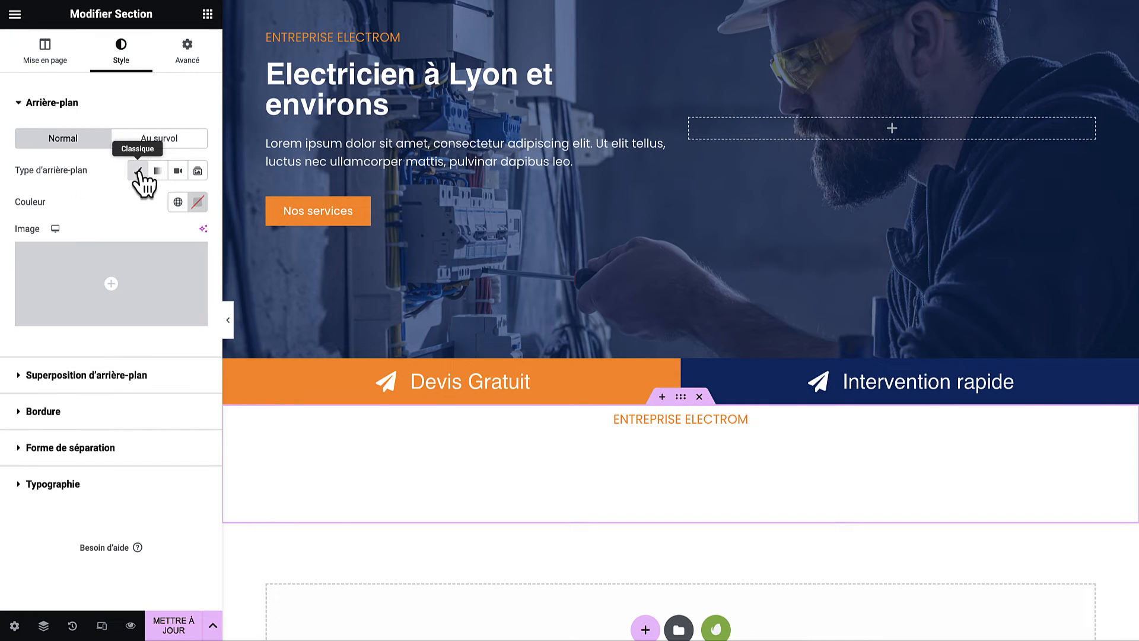
pyautogui.click(198, 204)
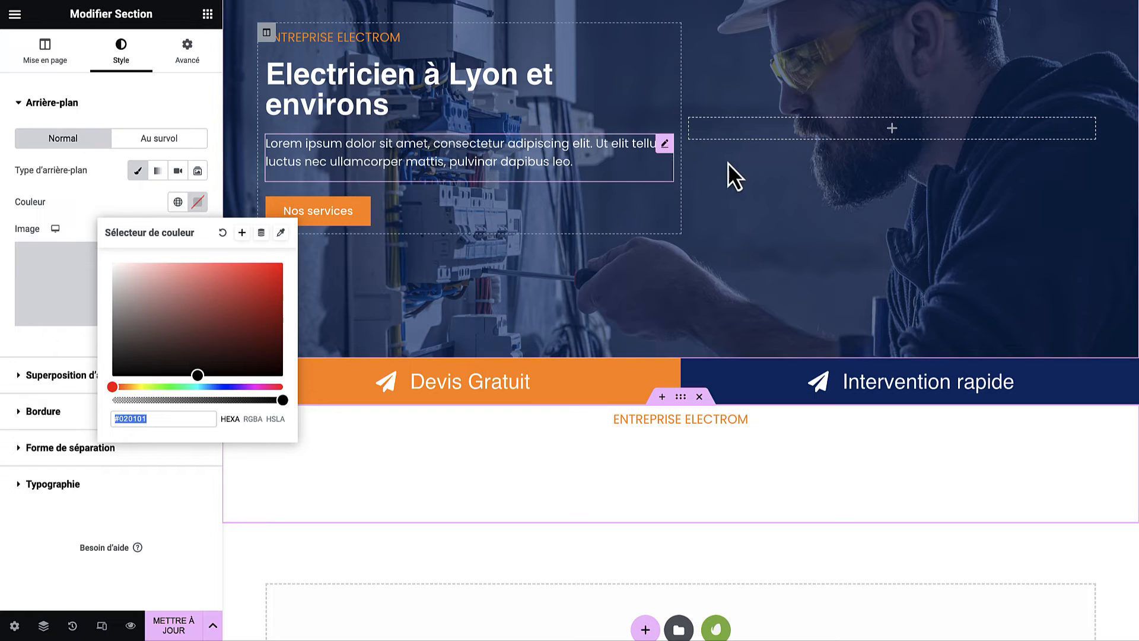
pyautogui.moveTo(194, 338); pyautogui.dragTo(102, 272)
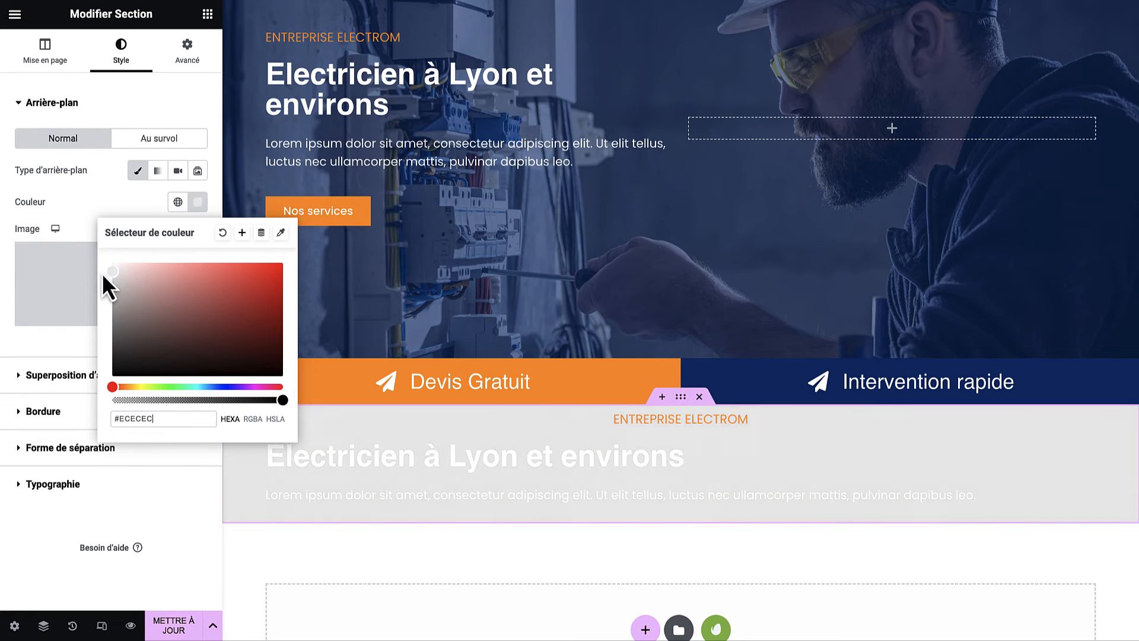
pyautogui.click(110, 212)
# Set the text colour of the new section's "Electricien à Lyon et environs" heading to #1A1A1A.
pyautogui.click(452, 468)
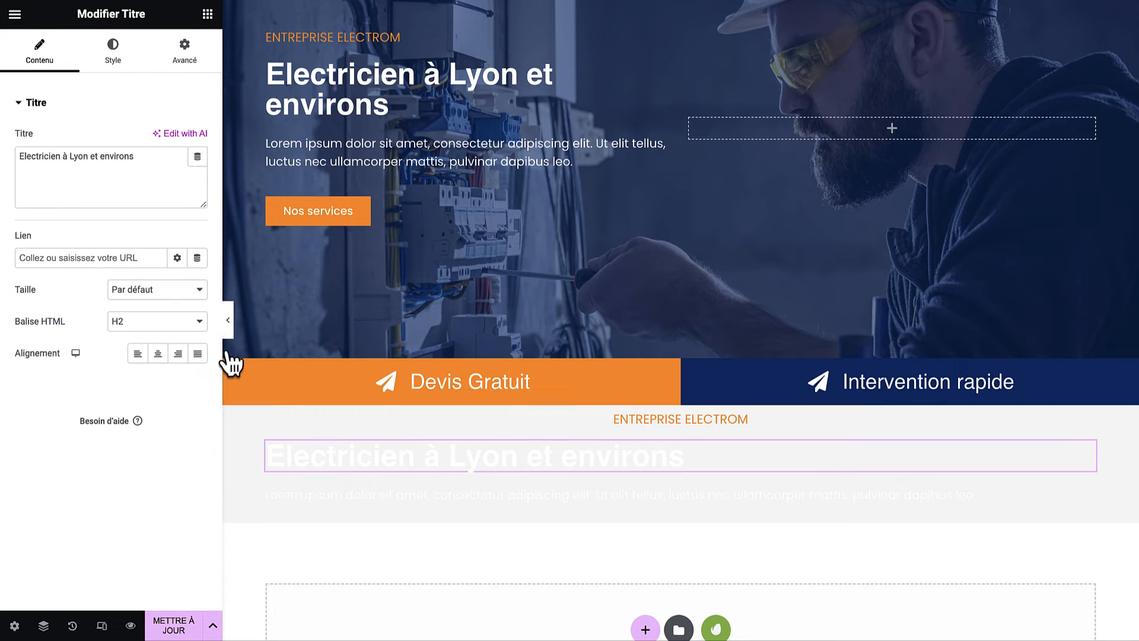
pyautogui.click(118, 48)
pyautogui.click(197, 139)
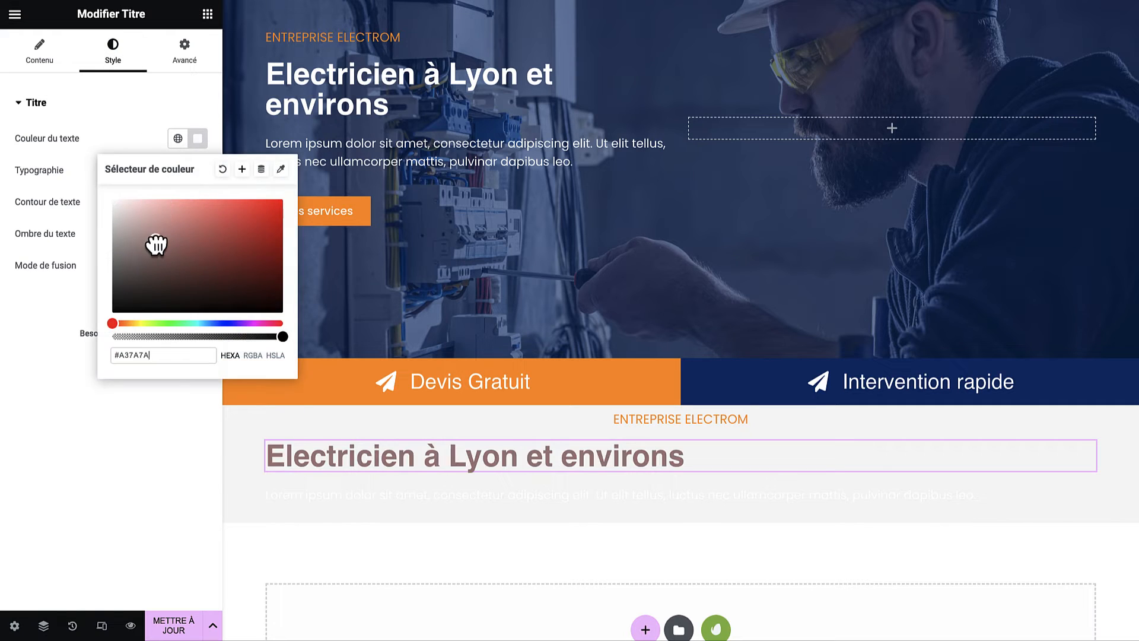
pyautogui.moveTo(153, 242); pyautogui.dragTo(112, 306)
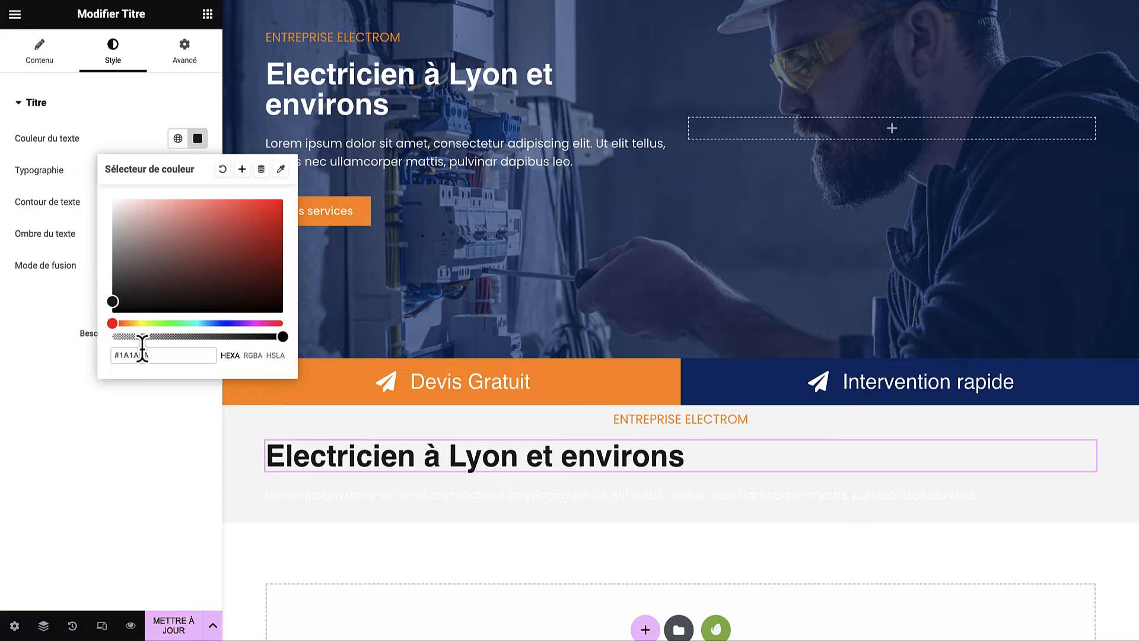
# Set the text colour of the new section's lorem ipsum paragraph to #1A1A1A.
pyautogui.click(315, 497)
pyautogui.click(114, 50)
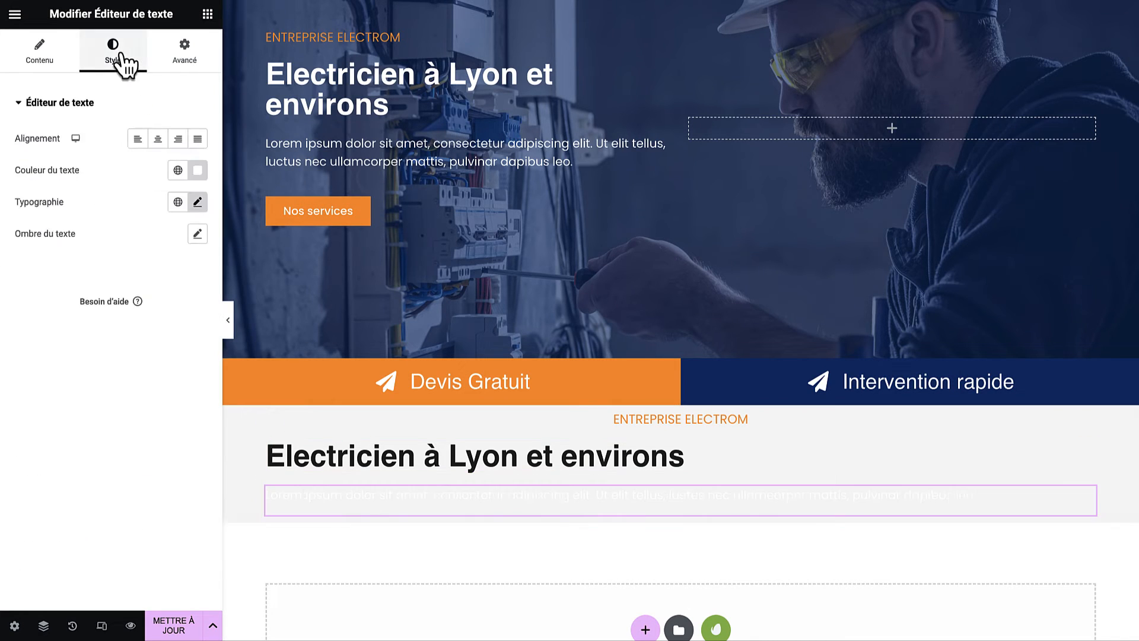
pyautogui.click(198, 202)
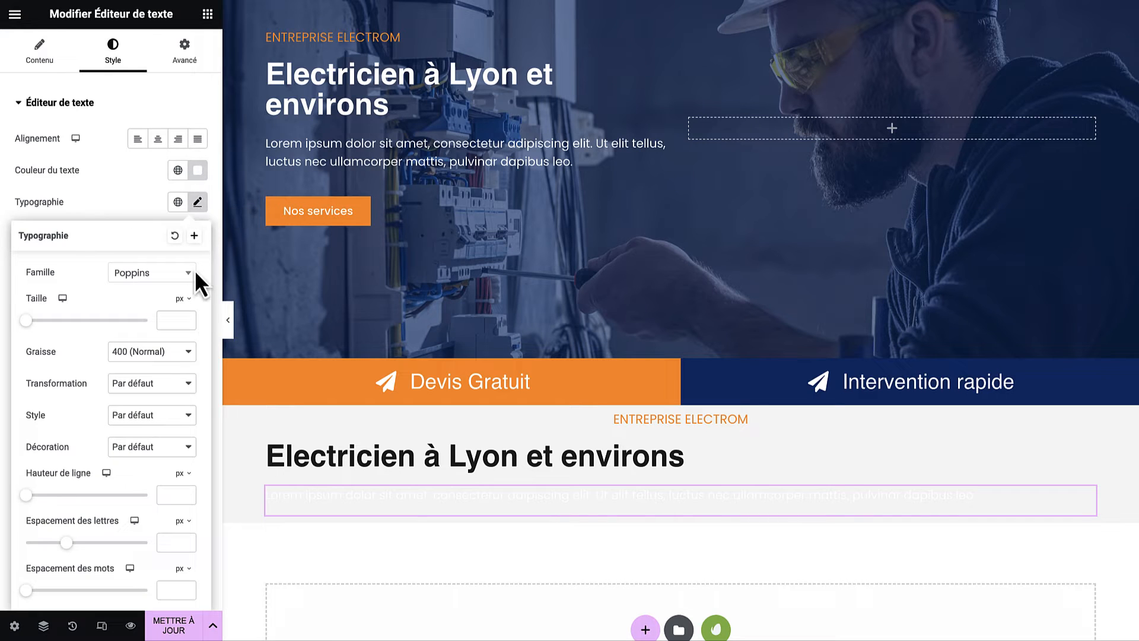
pyautogui.click(197, 171)
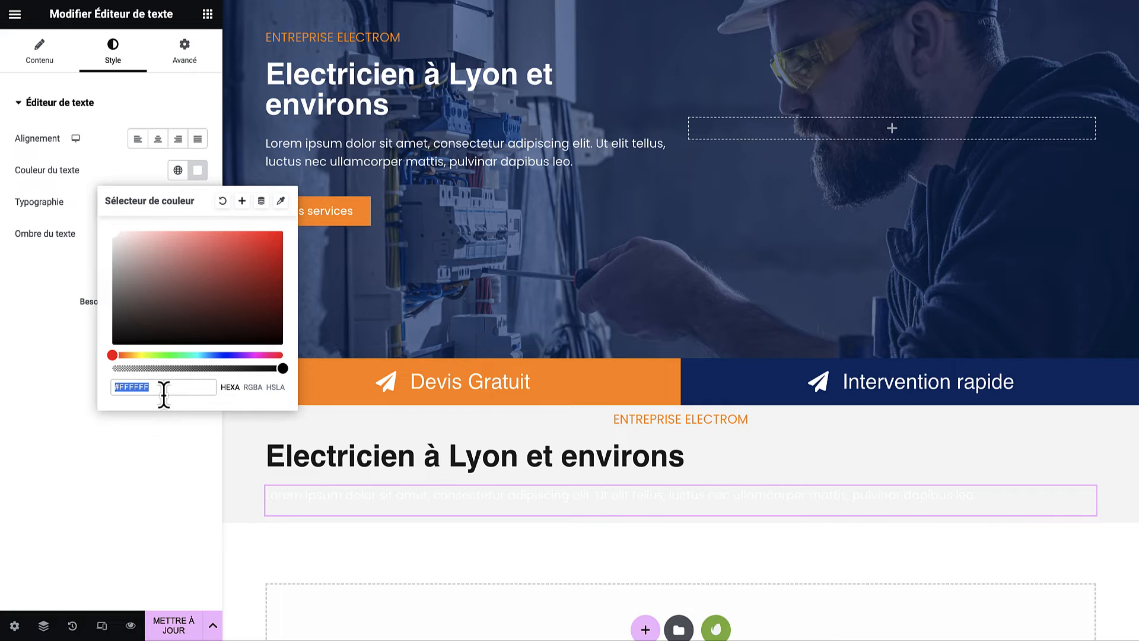
pyautogui.write('#1A1A1A')
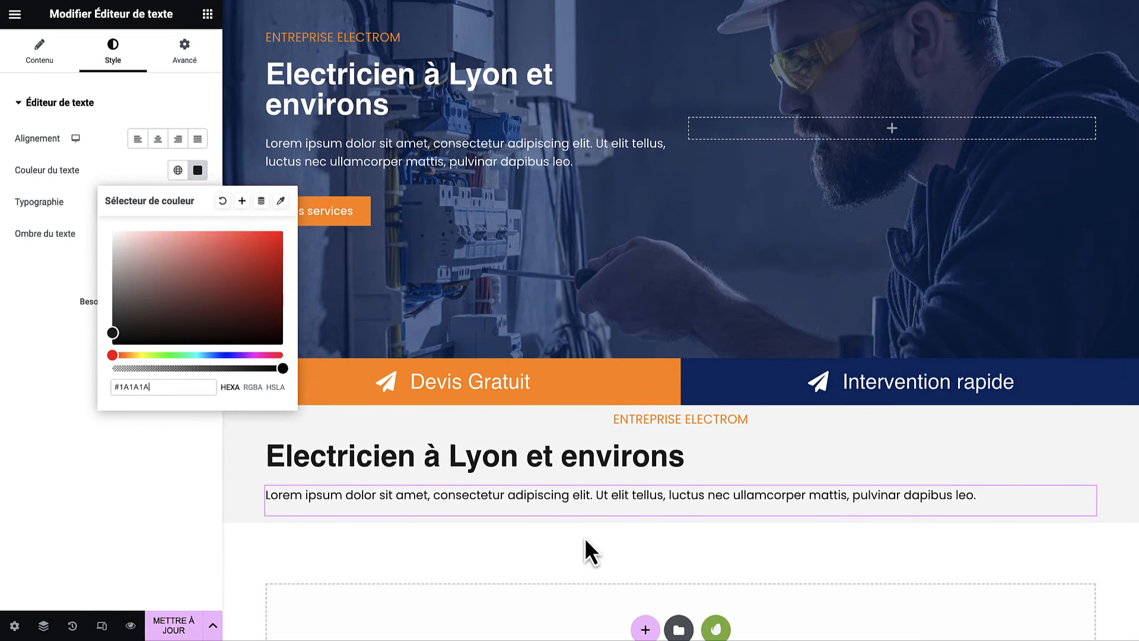
pyautogui.click(585, 537)
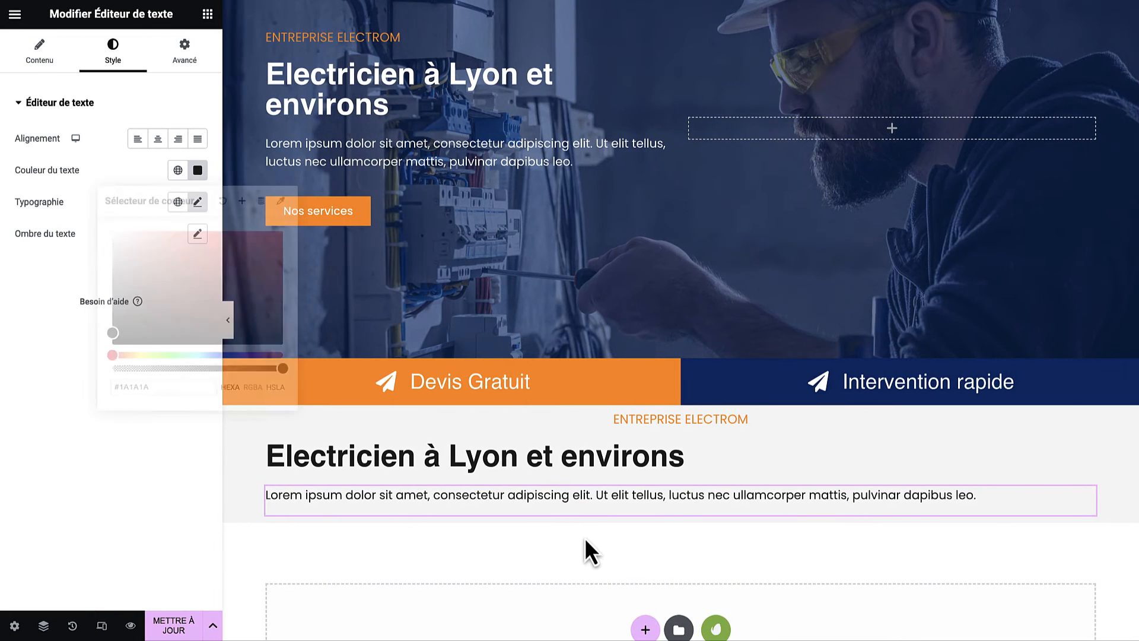
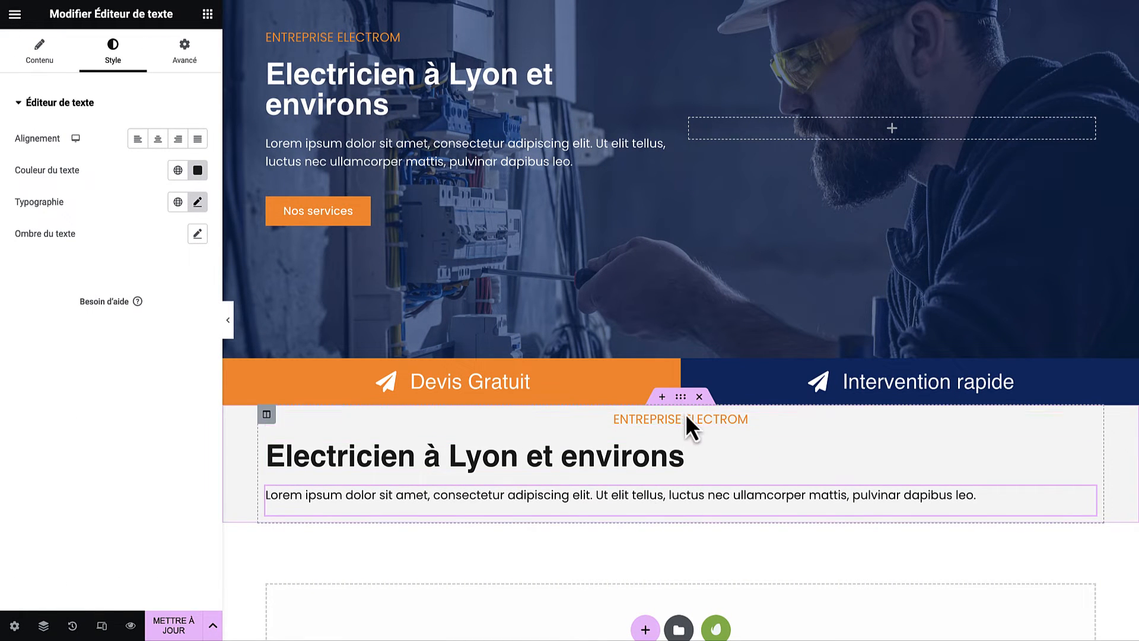
# Try a 20 px outer top margin (Marge) on the grey section, and reset it to 0.
pyautogui.click(680, 397)
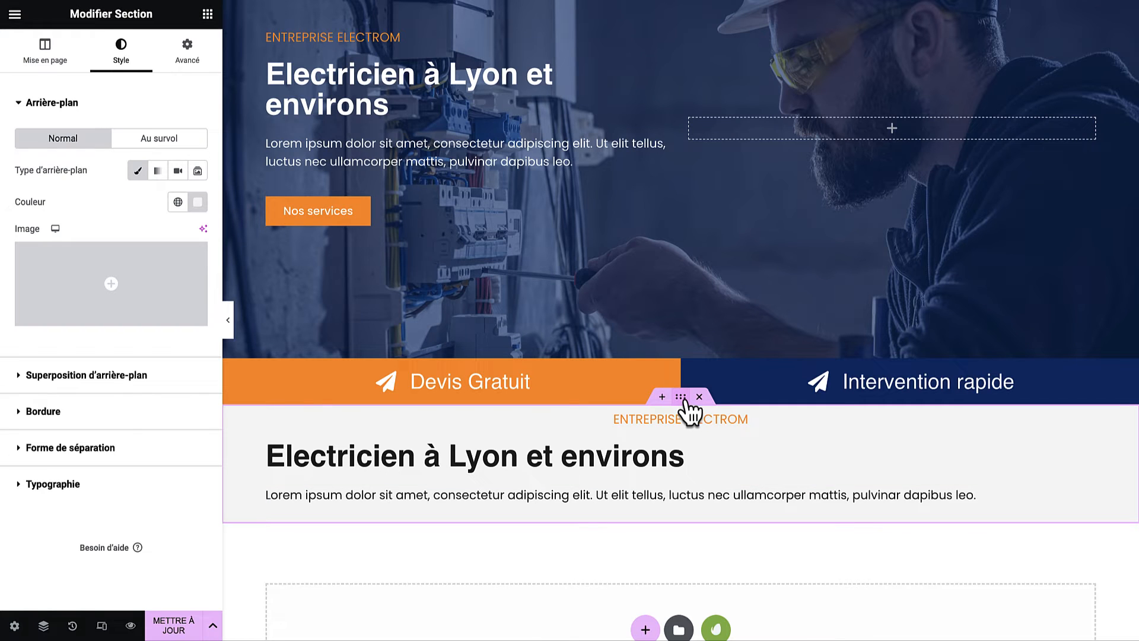
pyautogui.click(187, 57)
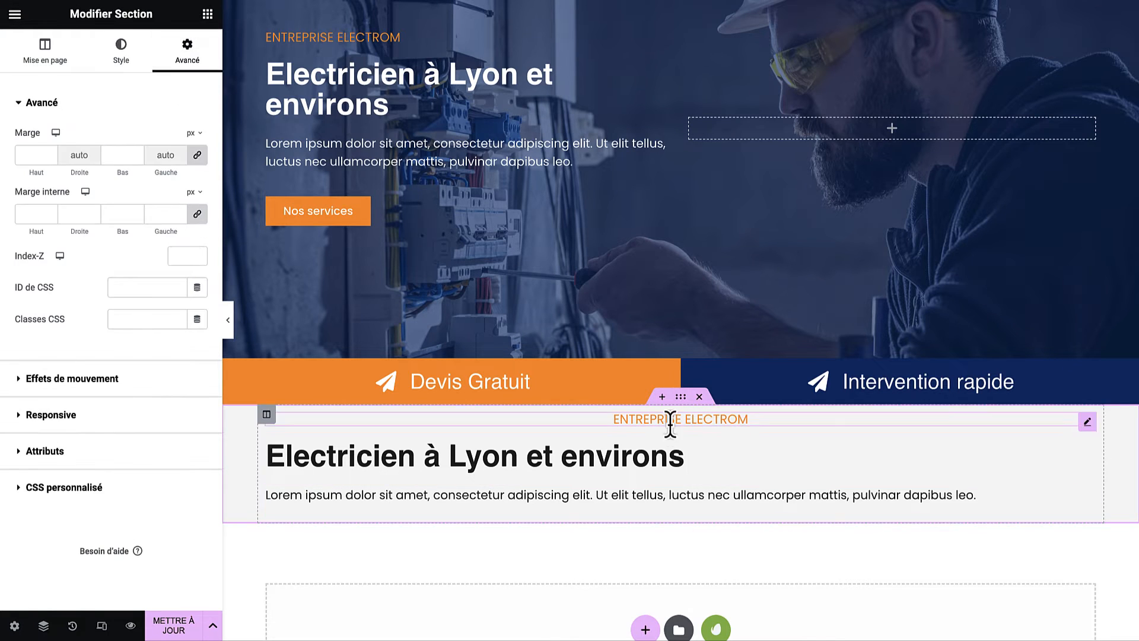
pyautogui.click(197, 155)
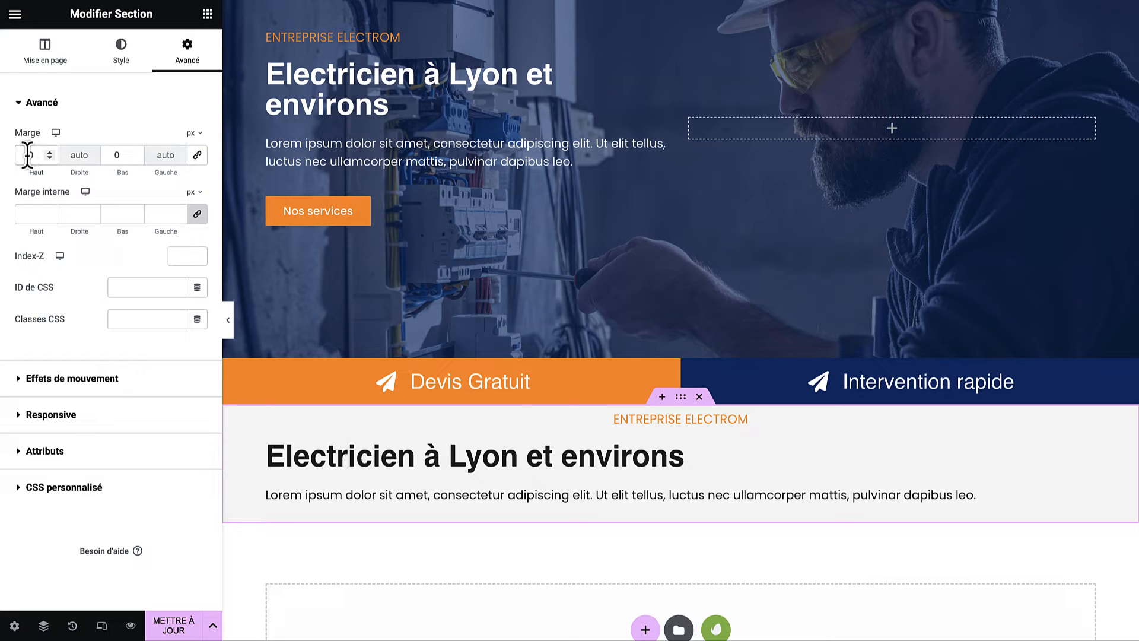
pyautogui.write('2')
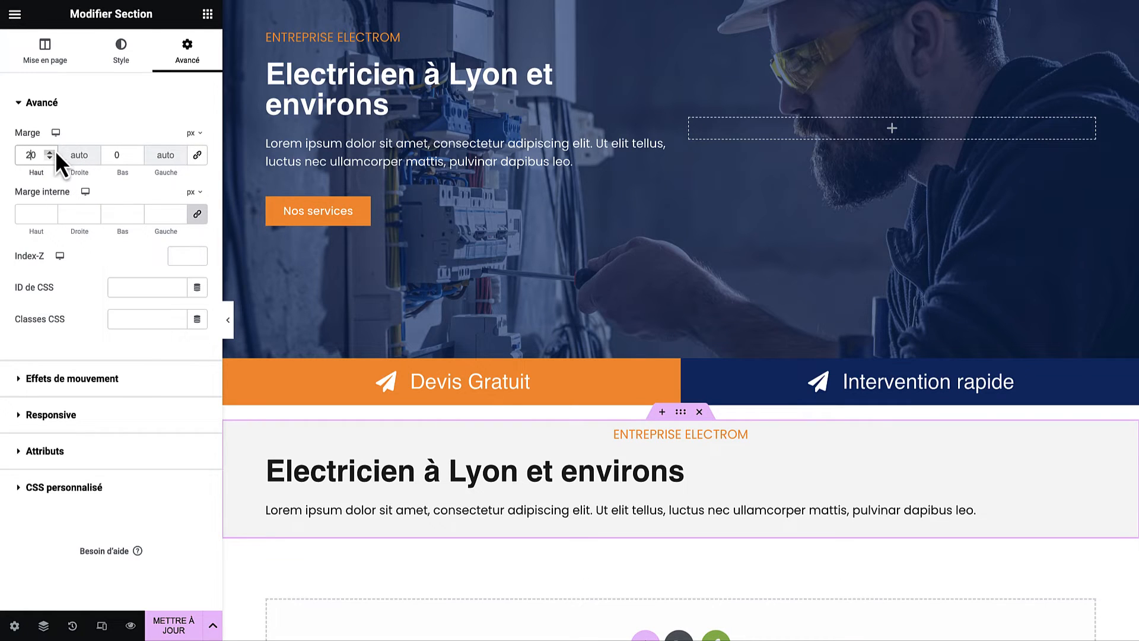
pyautogui.moveTo(53, 152); pyautogui.dragTo(53, 152)
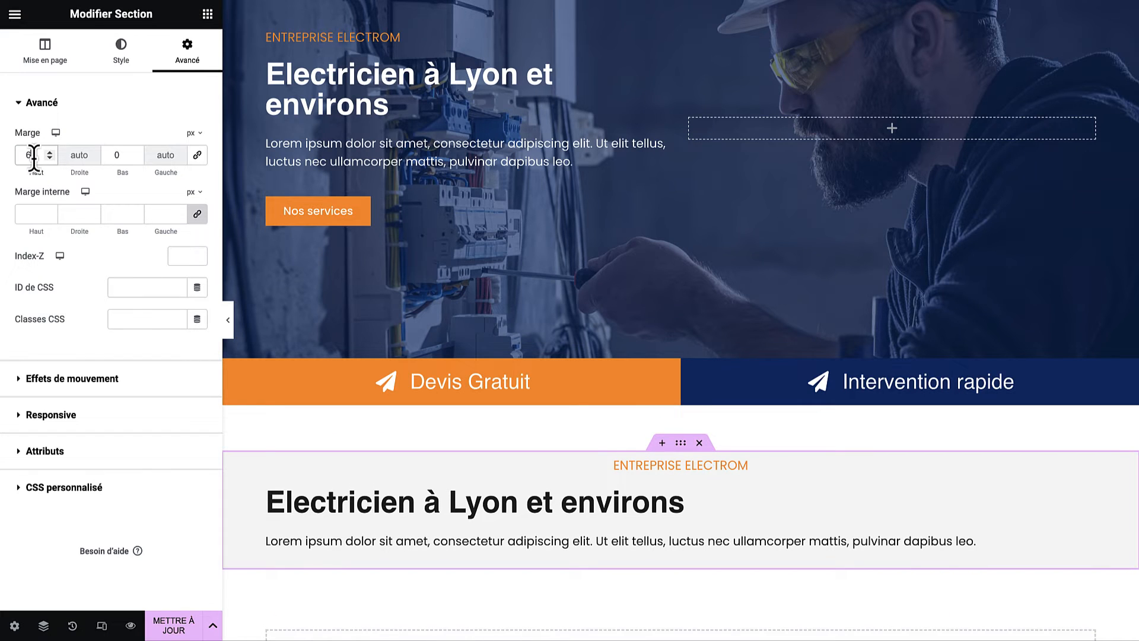
pyautogui.write('0')
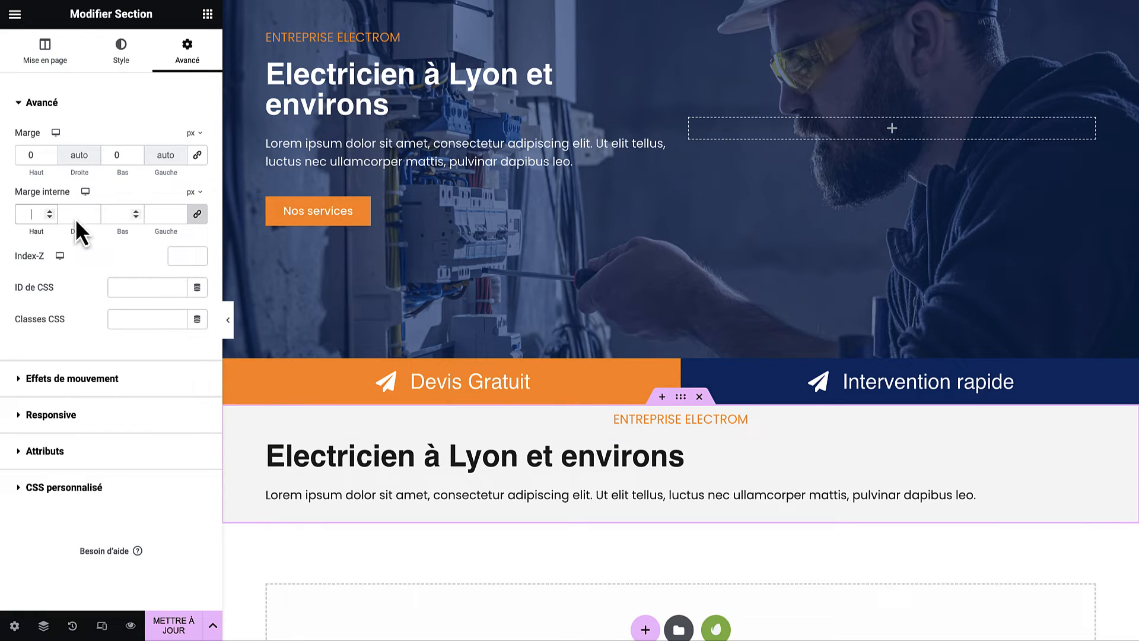
# Unlink the grey section's inner margins (Marge interne) and set 50 px at the top and 0 on the other sides.
pyautogui.write('0')
pyautogui.click(197, 214)
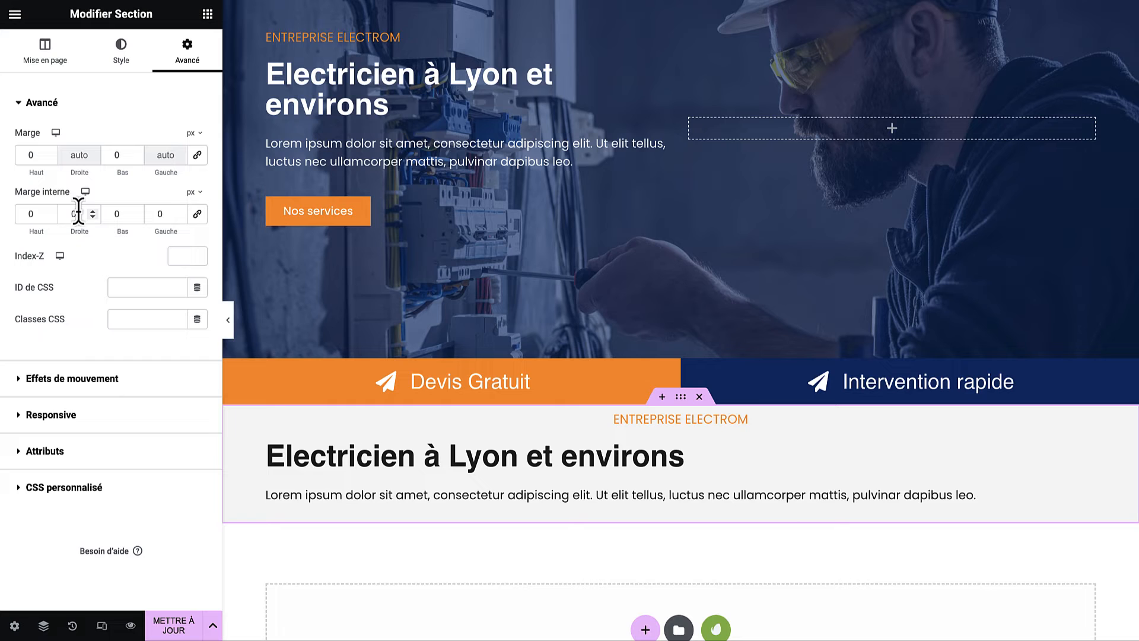
pyautogui.click(27, 213)
pyautogui.write('5')
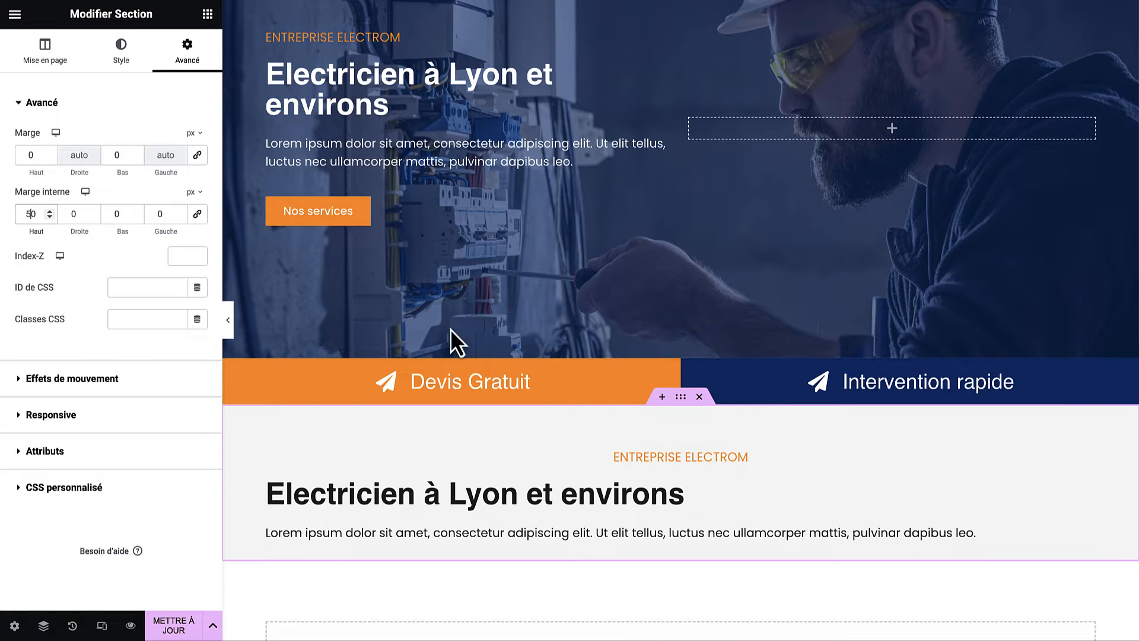
pyautogui.click(571, 485)
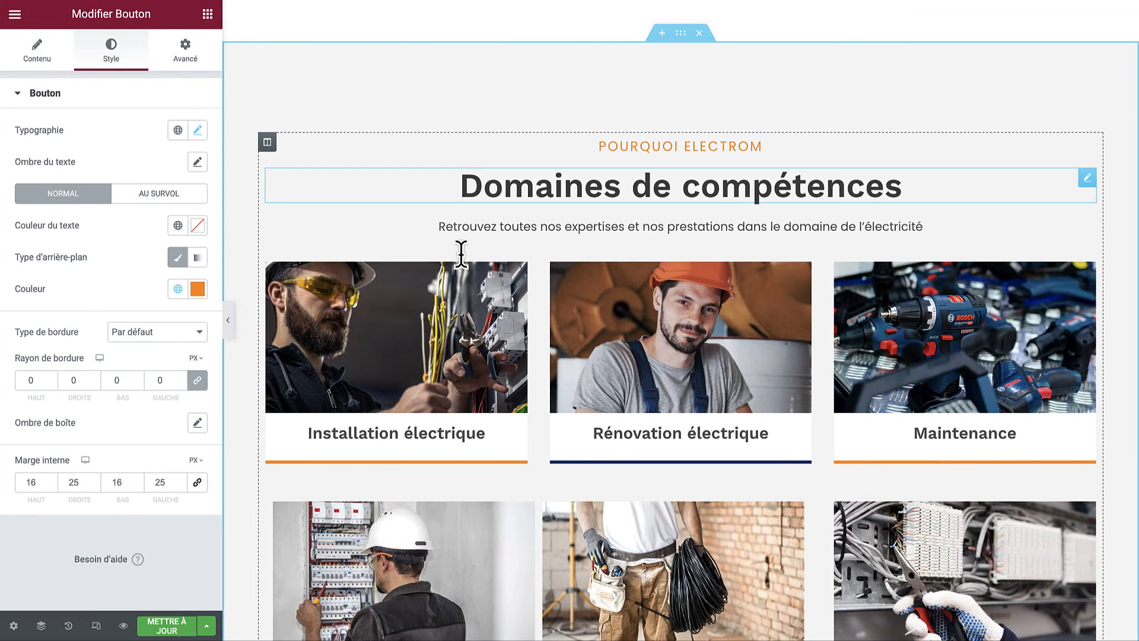
# Replace the grey section's heading with "Domaines de compétences" copied from the reference page, and centre it.
pyautogui.click(505, 178)
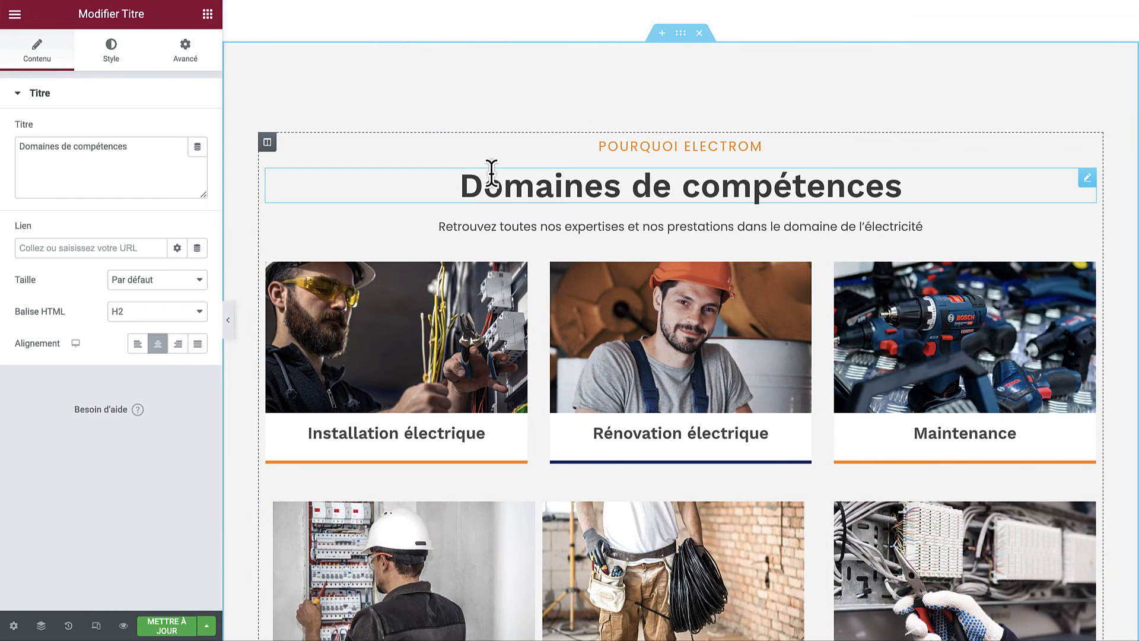
pyautogui.tripleClick(510, 173)
pyautogui.hotkey('ctrl', 'c')
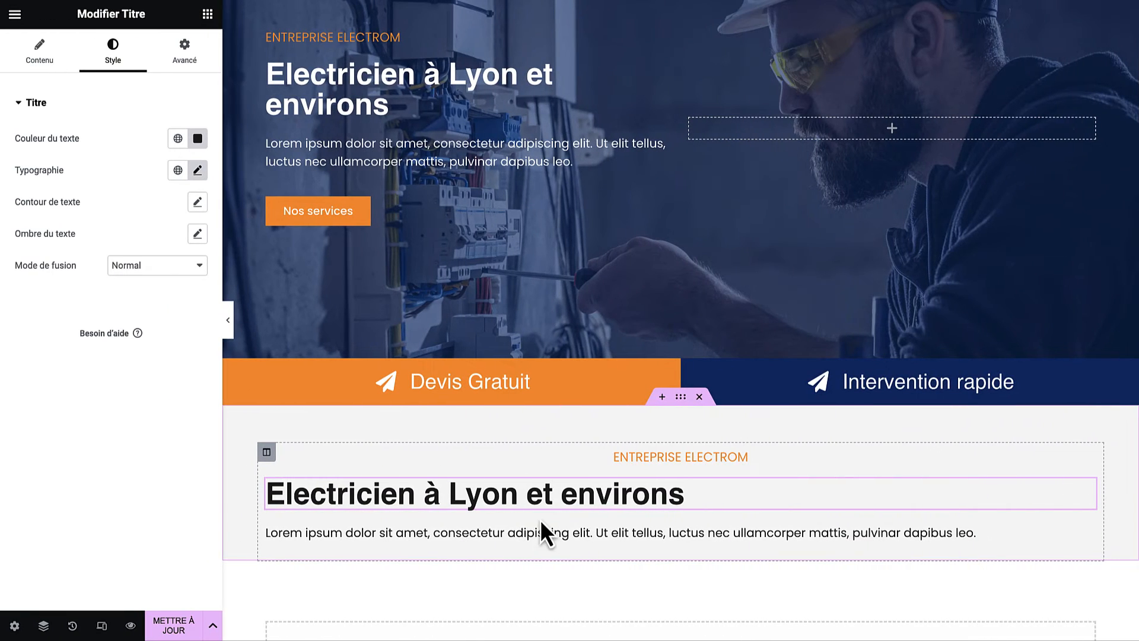
pyautogui.tripleClick(526, 507)
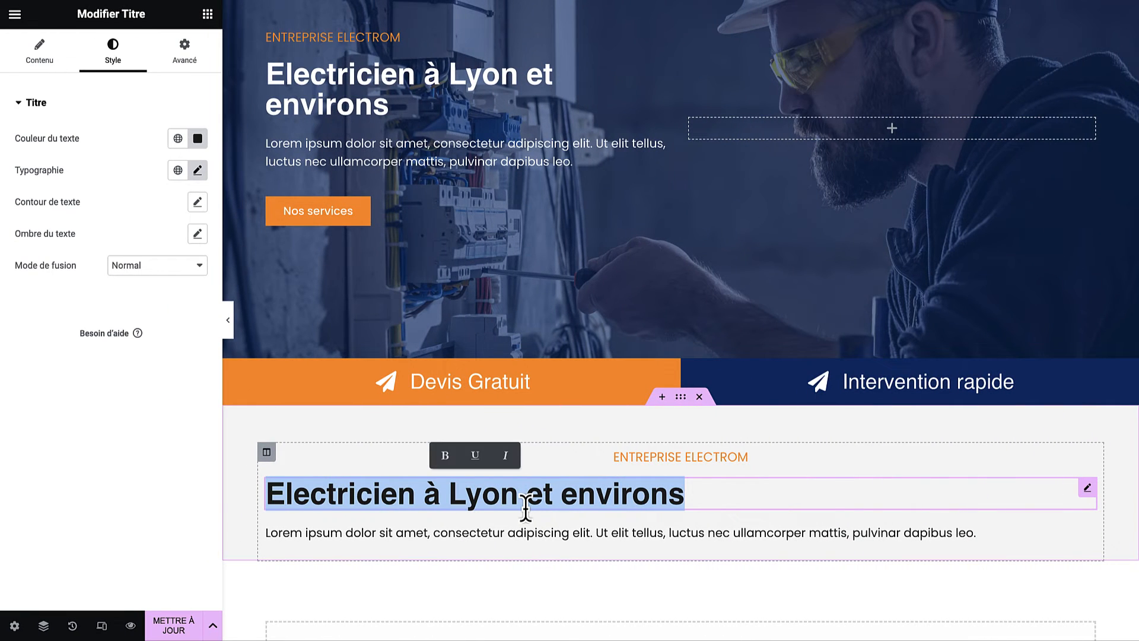
pyautogui.hotkey('ctrl', 'v')
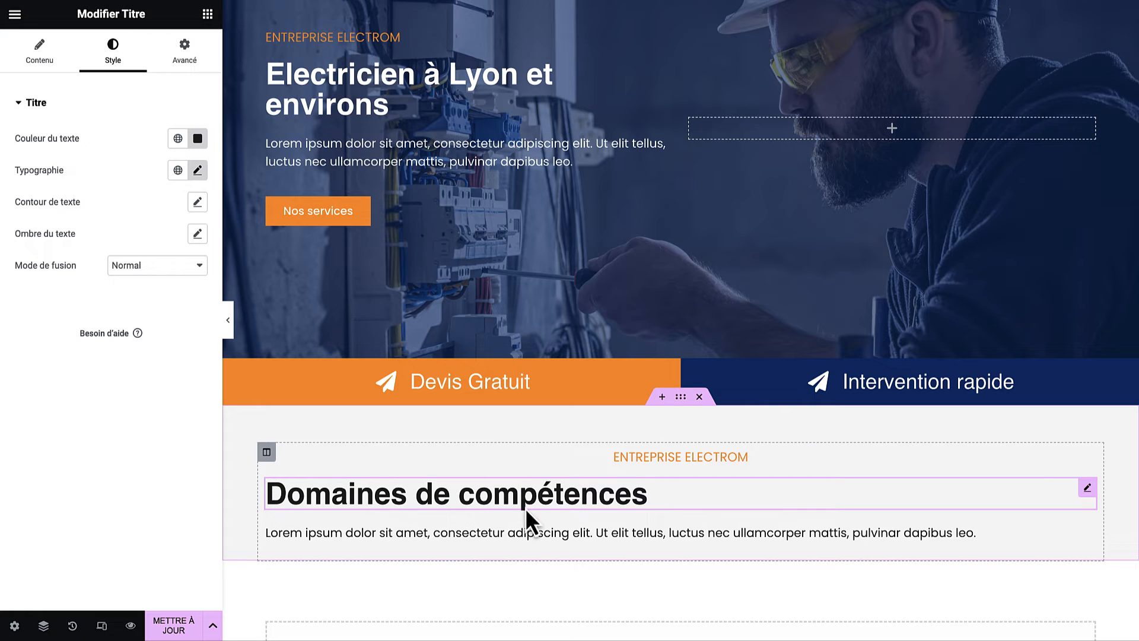
pyautogui.click(18, 62)
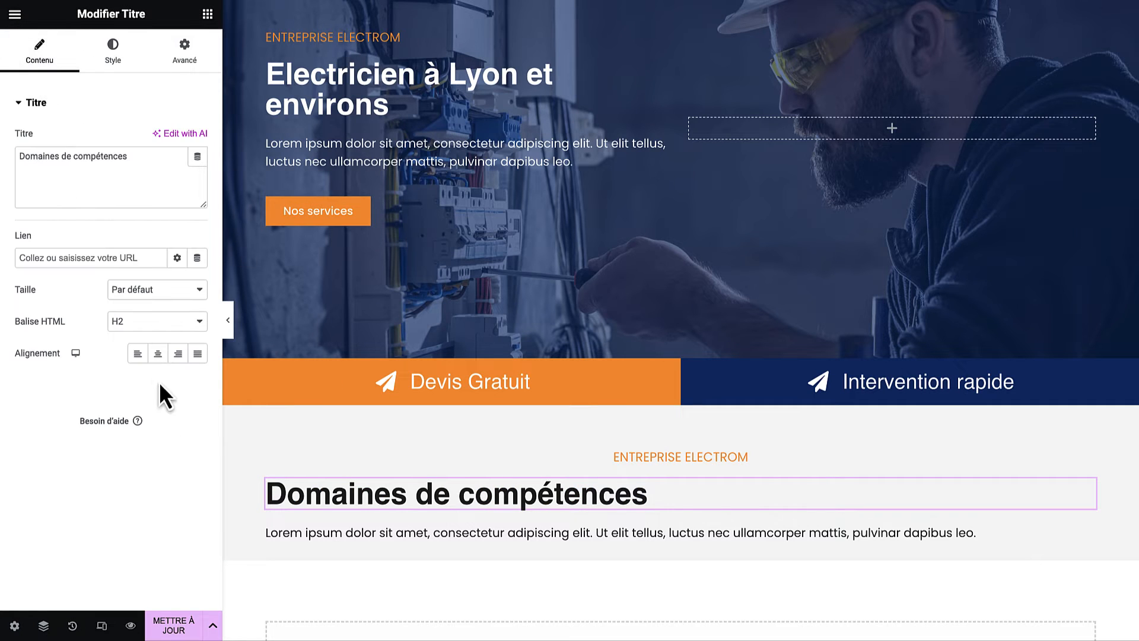
pyautogui.click(158, 353)
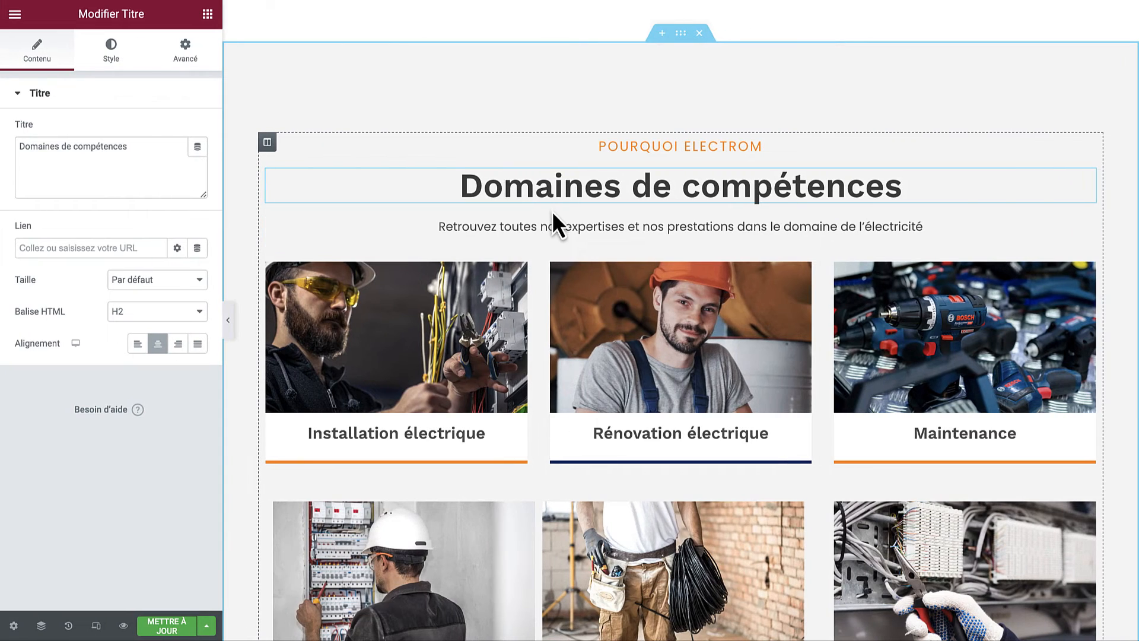
# Replace the lorem ipsum below the heading with the reference page's sentence "Retrouvez toutes nos expertises et nos prestations dans le domaine de l'électricité" and centre it.
pyautogui.tripleClick(538, 232)
pyautogui.hotkey('ctrl', 'c')
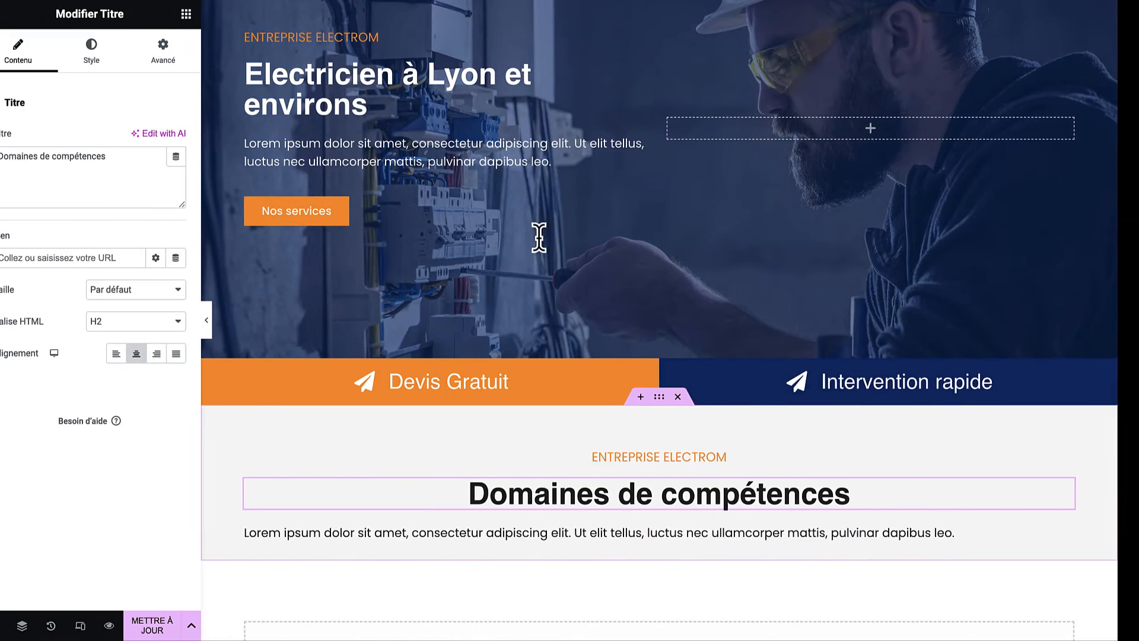
pyautogui.tripleClick(469, 532)
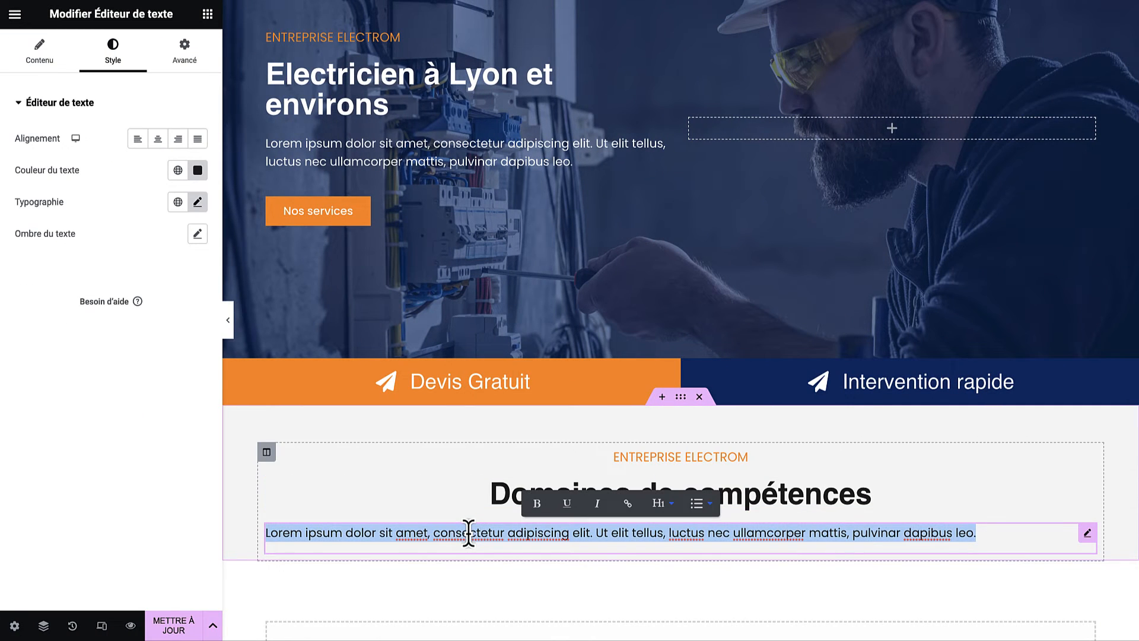
pyautogui.hotkey('ctrl', 'v')
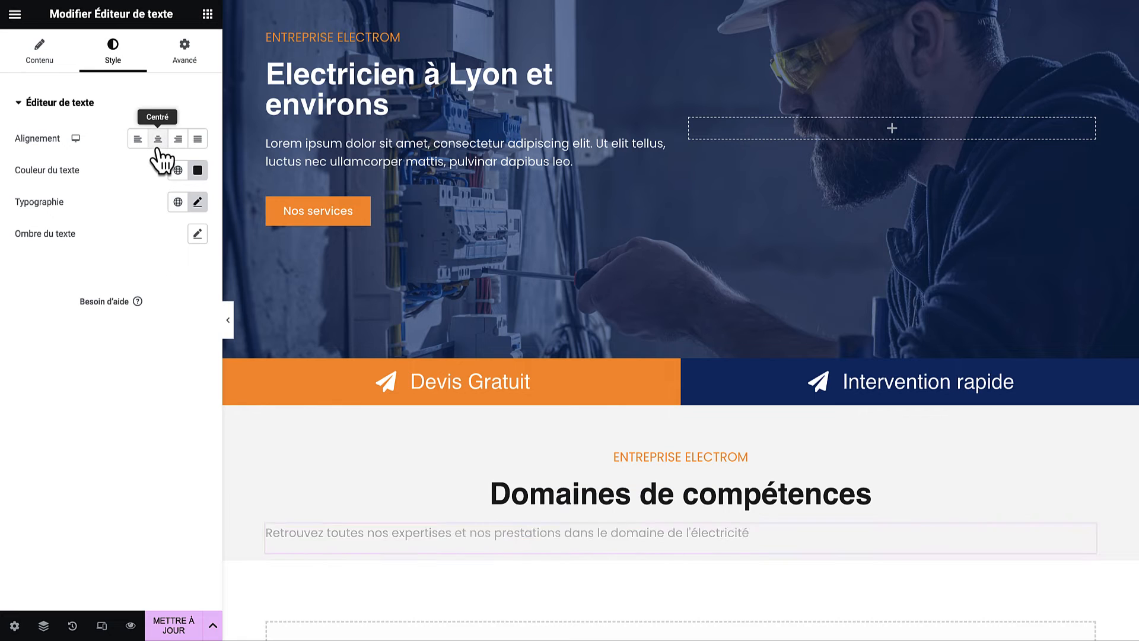
pyautogui.click(157, 147)
# Insert a Section interne widget with two columns below the paragraph in the grey section.
pyautogui.scroll(-1, 564, 510)
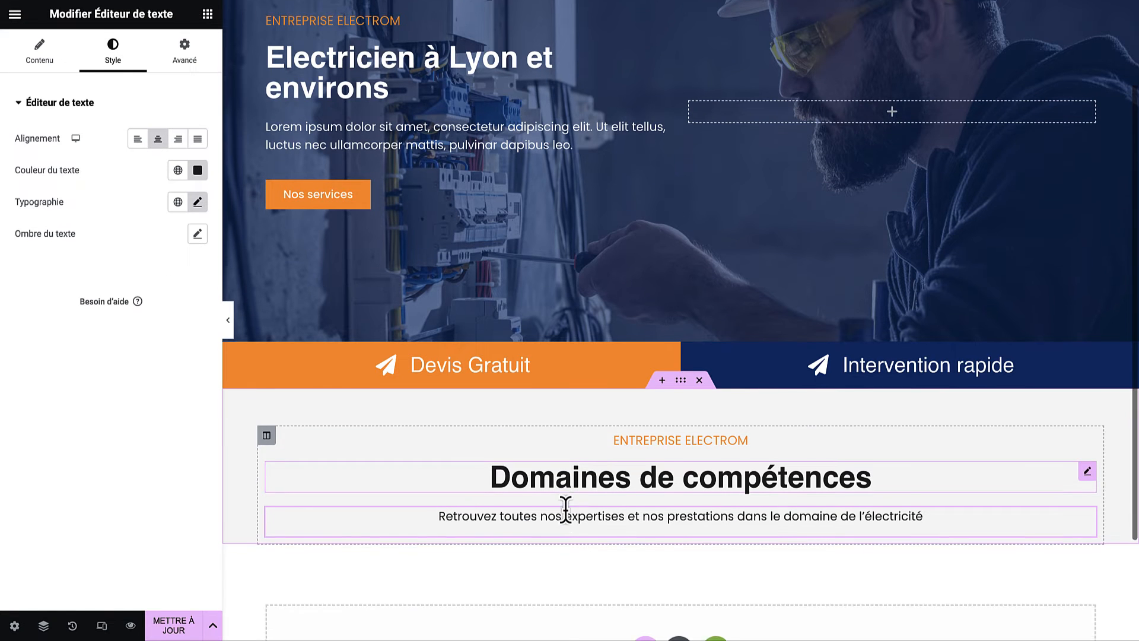
pyautogui.click(207, 13)
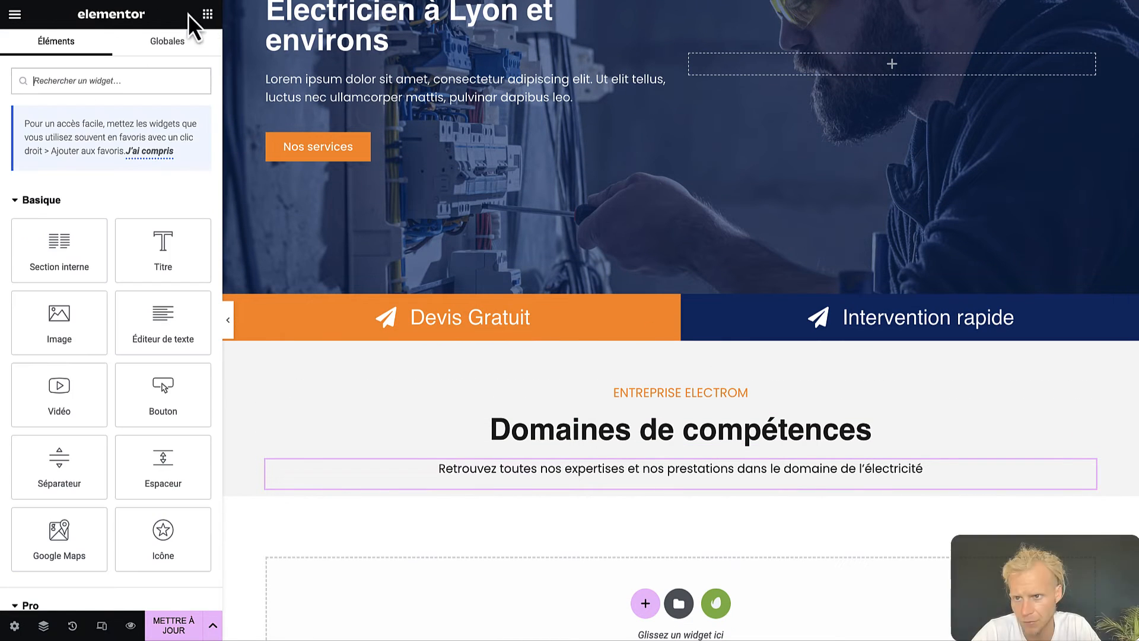
pyautogui.moveTo(86, 244); pyautogui.dragTo(586, 479)
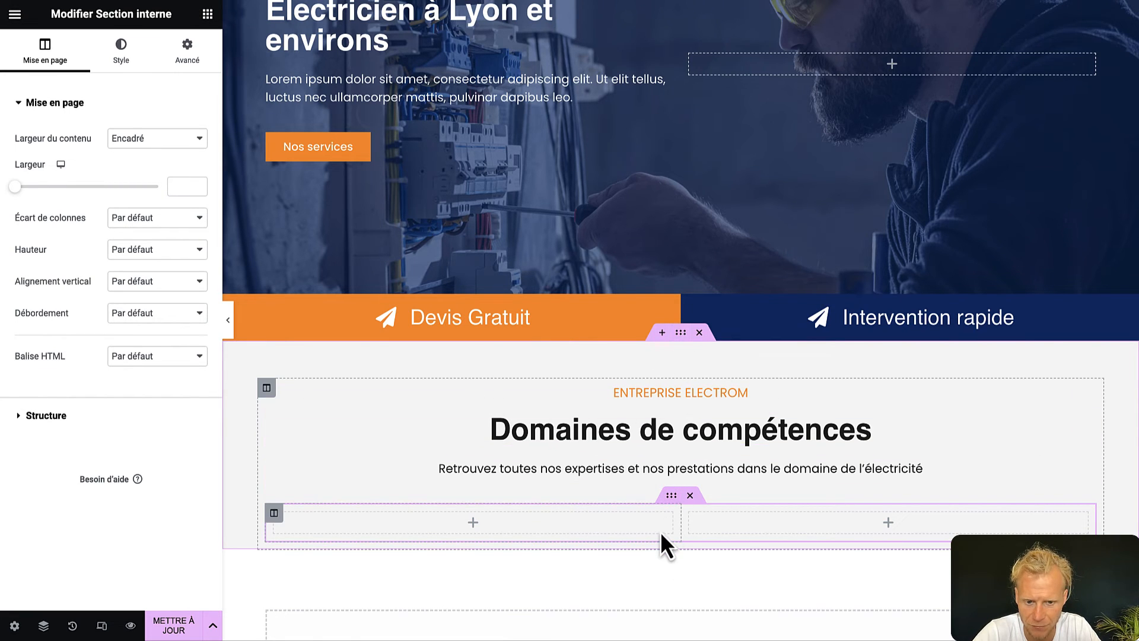
# Open the Navigateur, examine the page structure down to the new inner section, and leave it floating over the page.
pyautogui.click(53, 630)
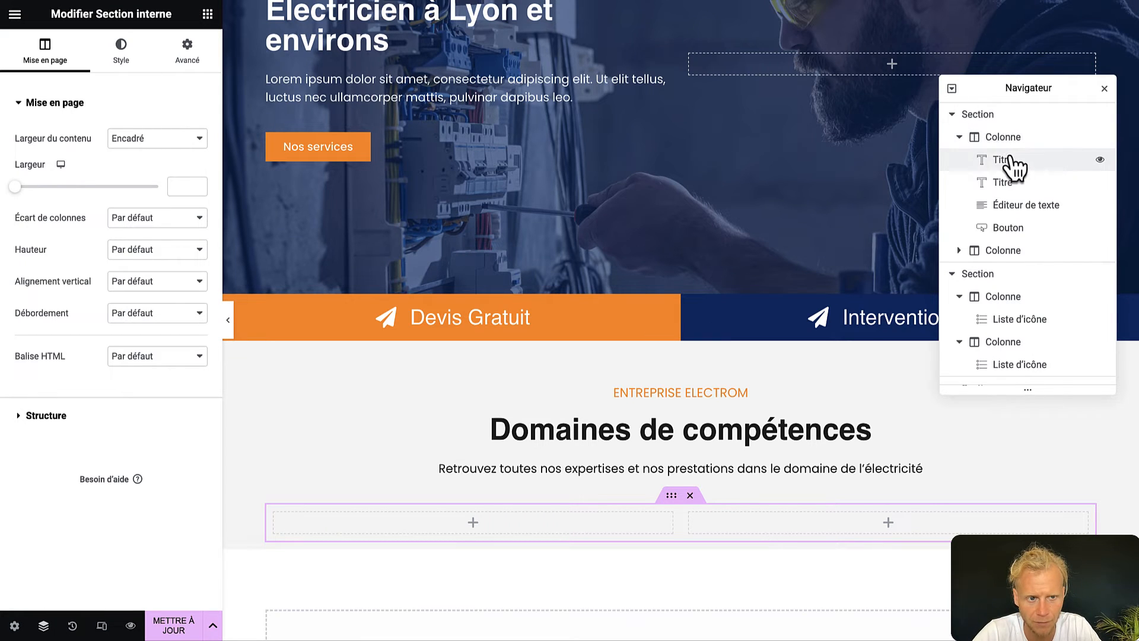
pyautogui.scroll(-1, 1017, 323)
pyautogui.scroll(-1, 1019, 325)
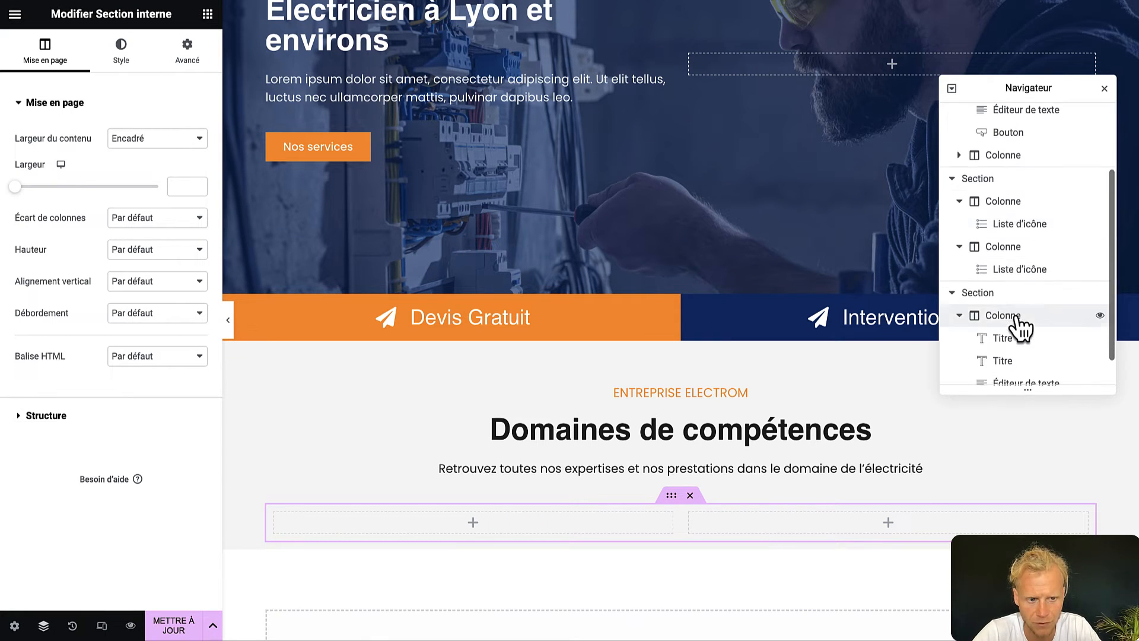
pyautogui.moveTo(989, 89); pyautogui.dragTo(1127, 83)
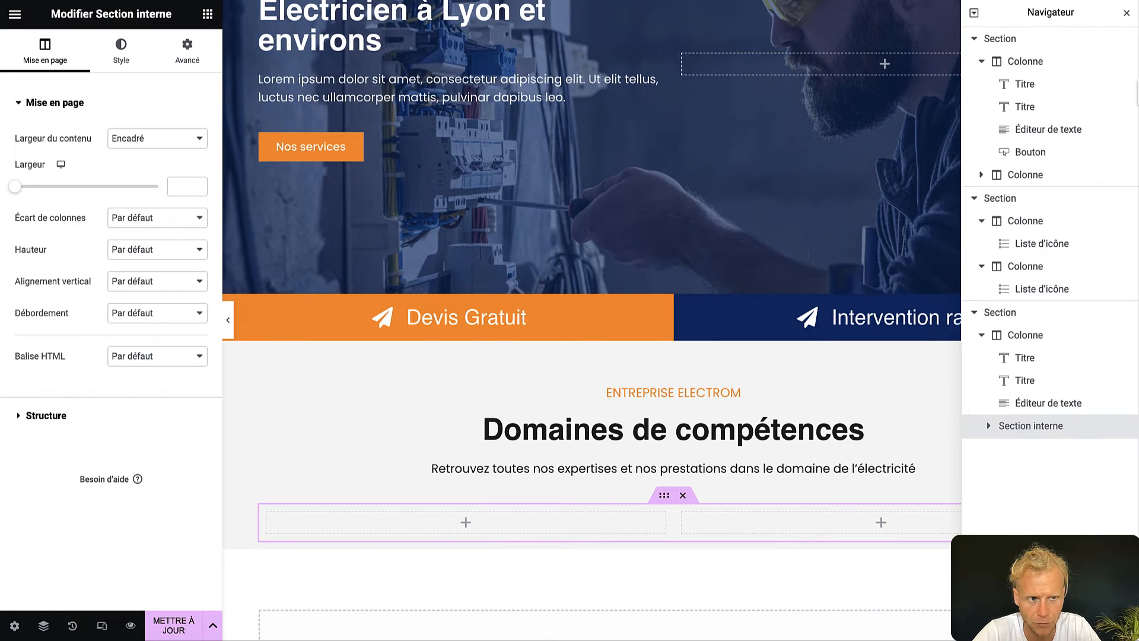
pyautogui.moveTo(1090, 20); pyautogui.dragTo(1050, 37)
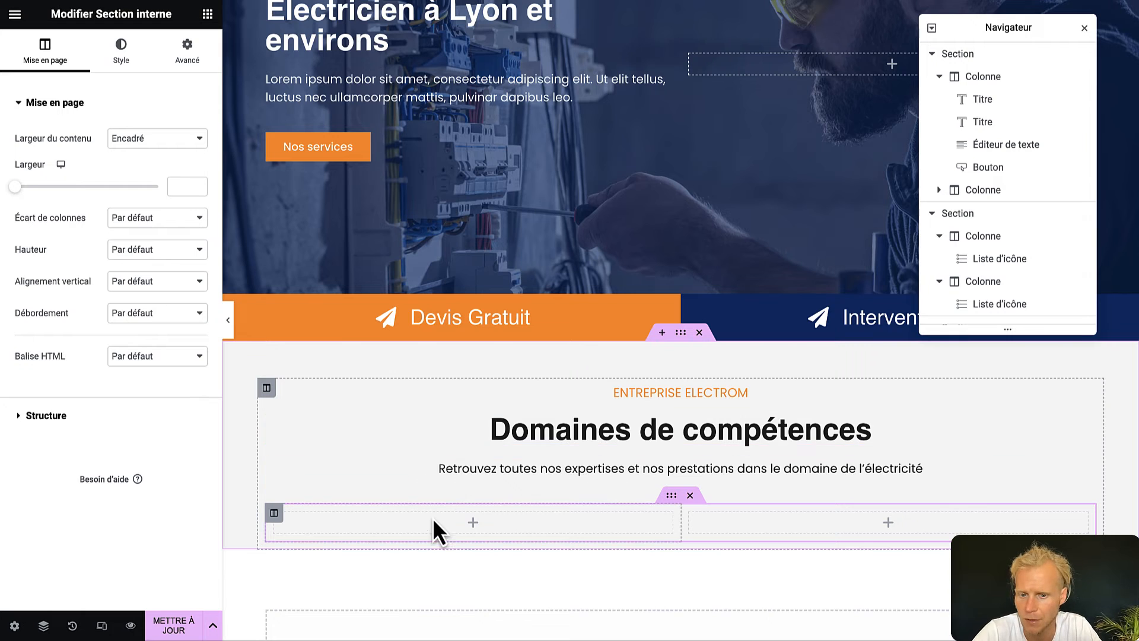
# Add a Boîte d'image widget to the first column of the inner section.
pyautogui.click(206, 22)
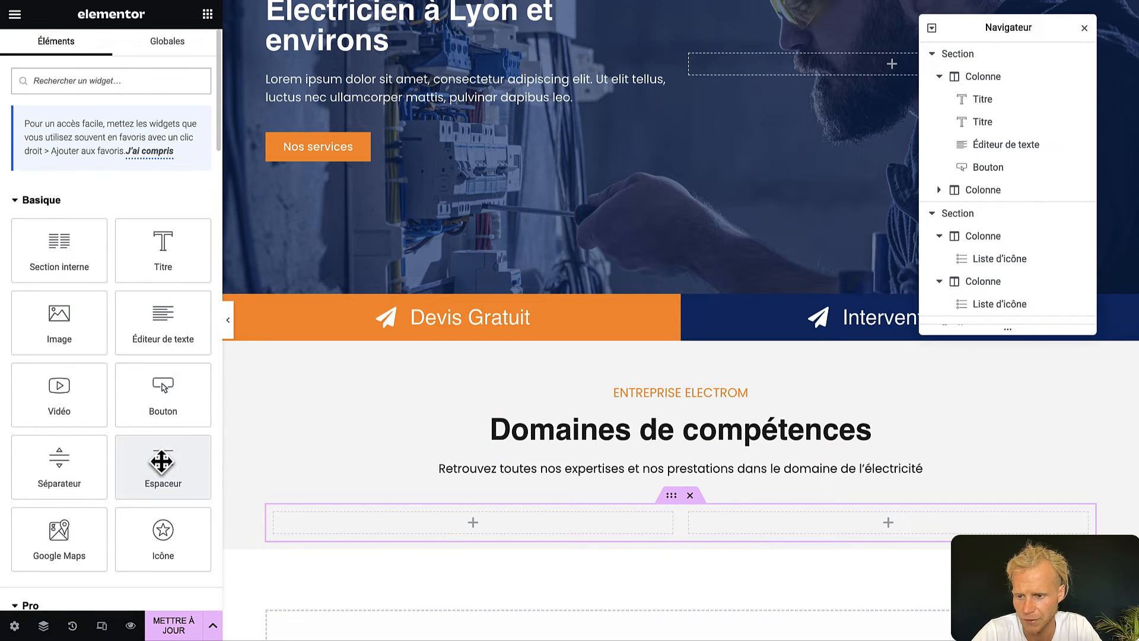
pyautogui.scroll(-15, 161, 461)
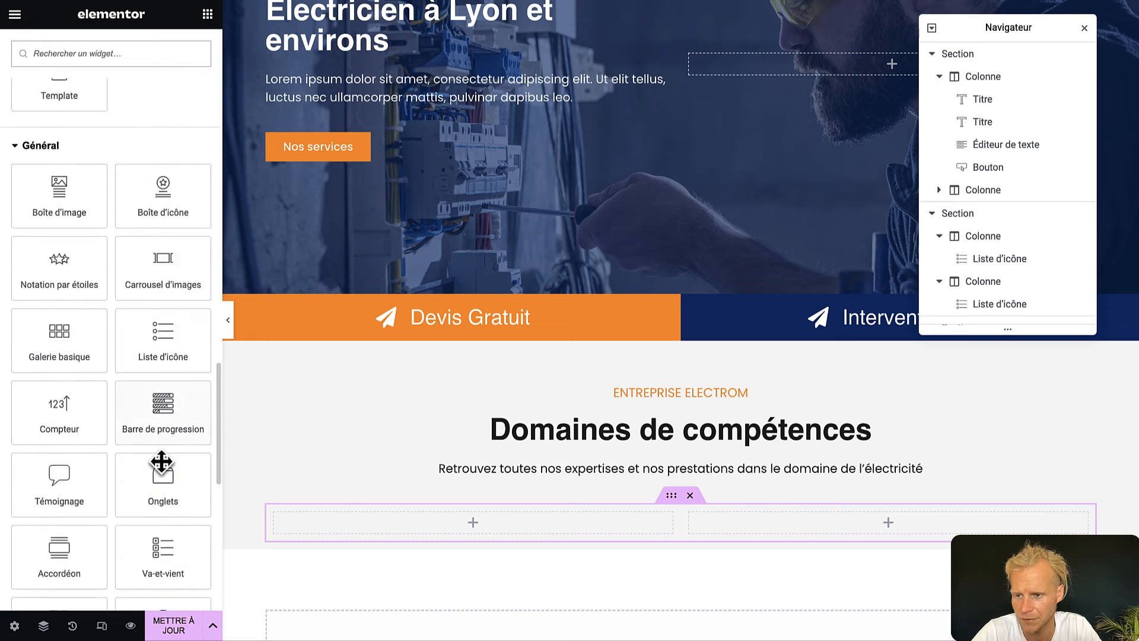
pyautogui.scroll(-2, 162, 461)
pyautogui.scroll(2, 160, 470)
pyautogui.moveTo(71, 181); pyautogui.dragTo(496, 521)
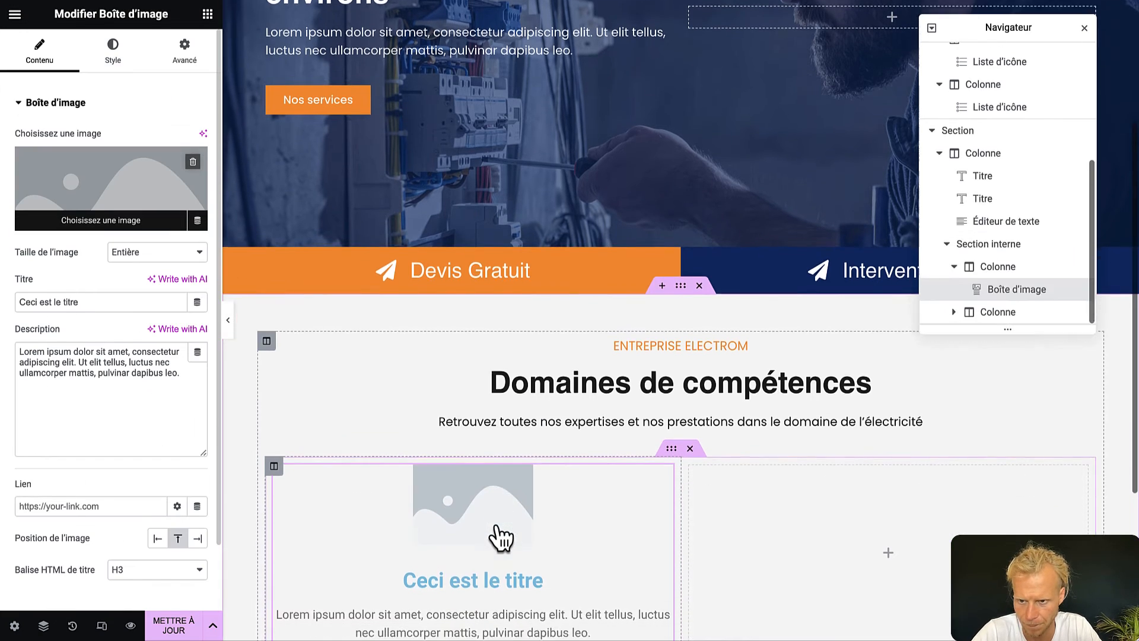
# Upload Elec 2.jpeg, Elec 3.jpeg and Elec 6.jpeg to the media library and use Elec-3.jpeg as the image box's picture.
pyautogui.click(102, 189)
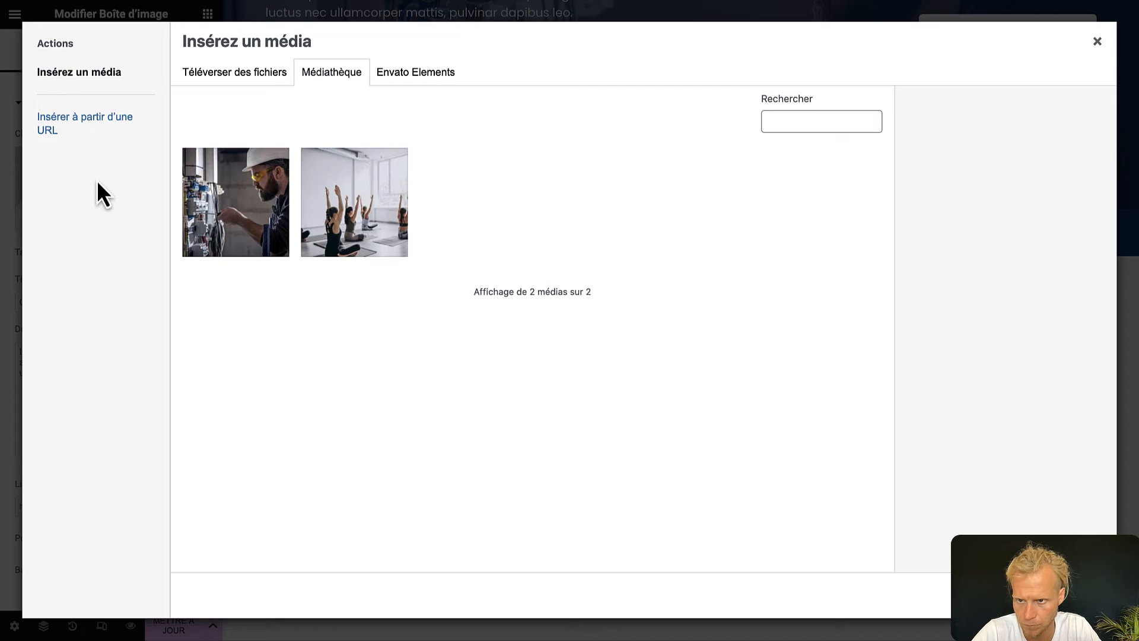
pyautogui.click(254, 76)
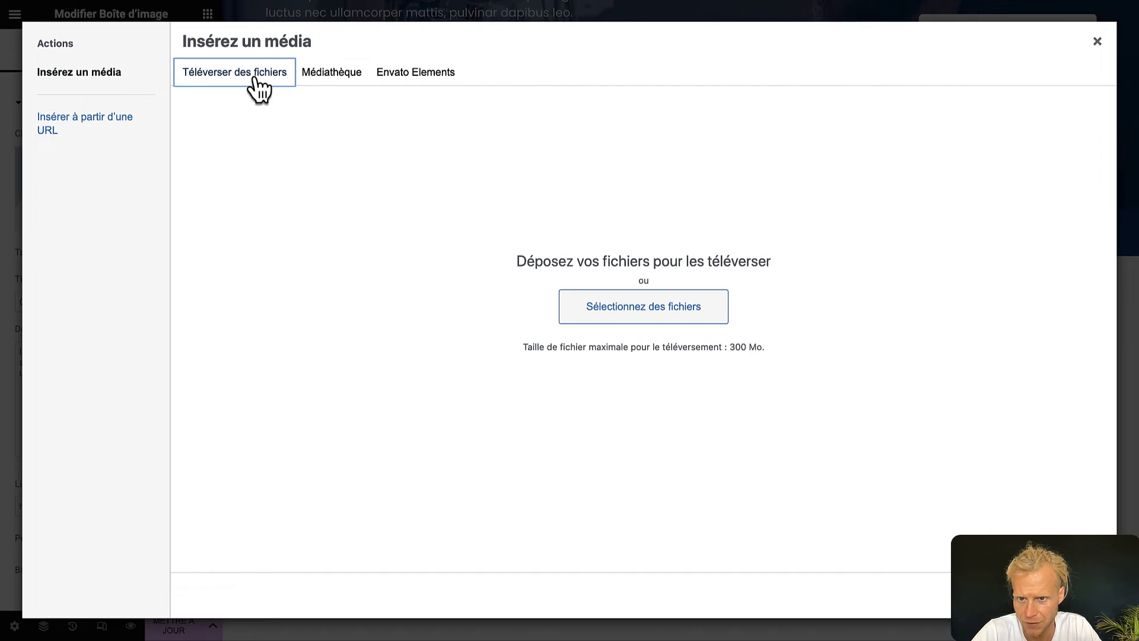
pyautogui.click(643, 309)
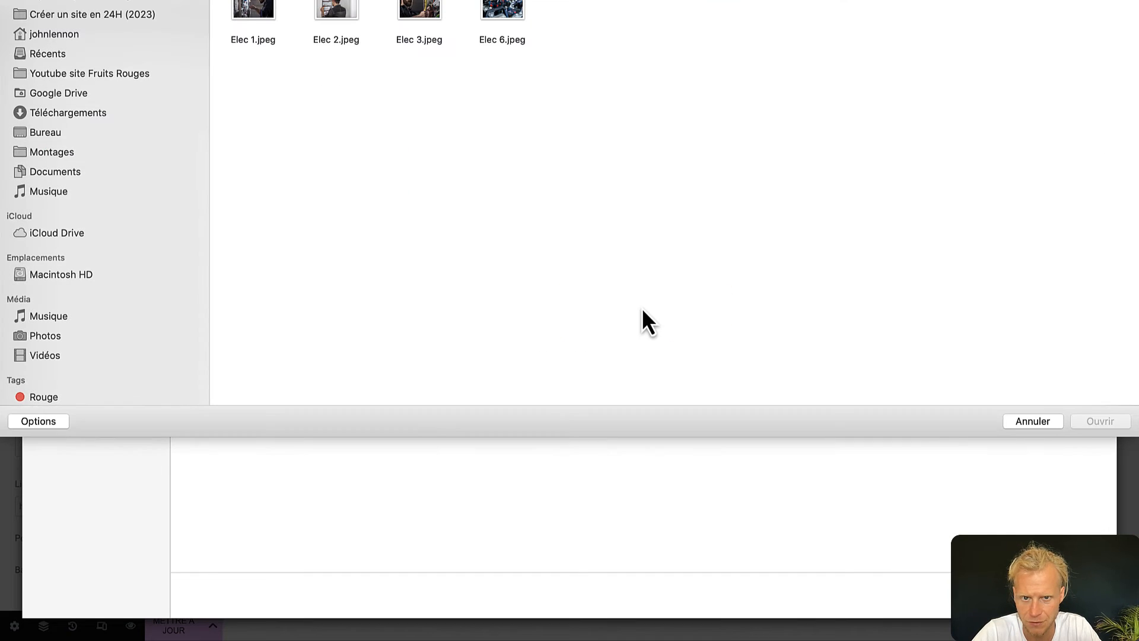
pyautogui.moveTo(589, 119); pyautogui.dragTo(314, 3)
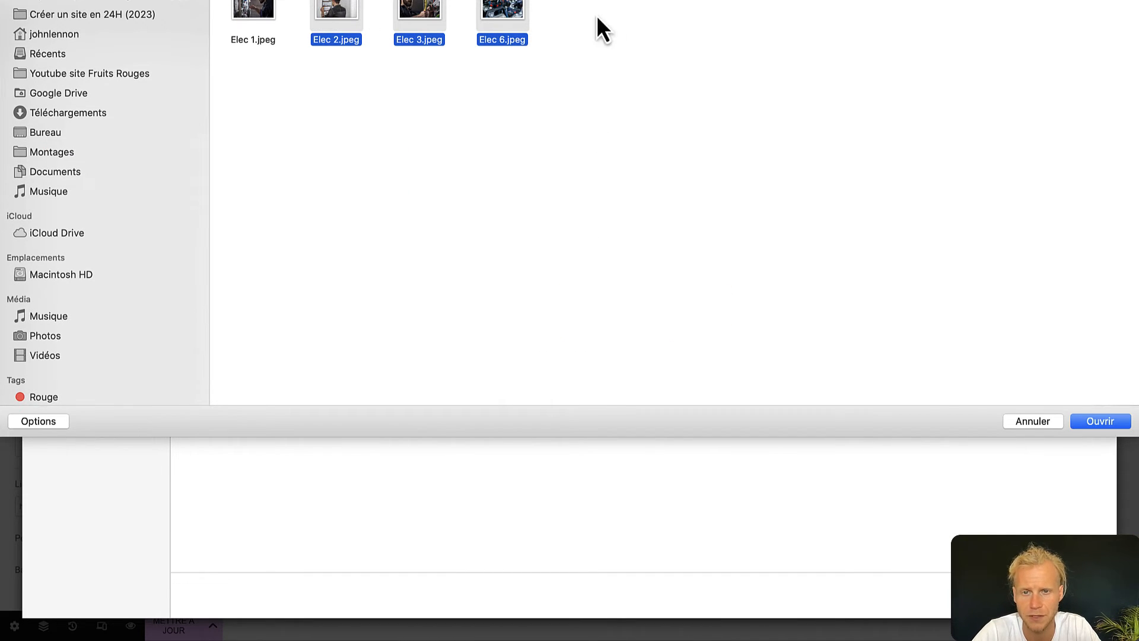
pyautogui.click(1094, 421)
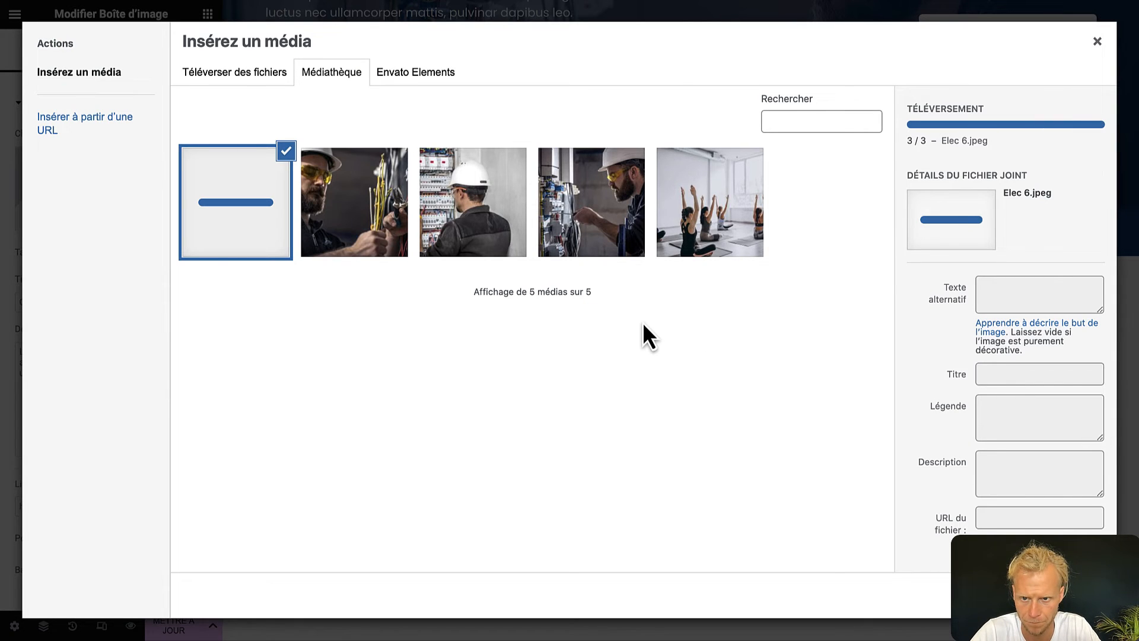
pyautogui.click(411, 245)
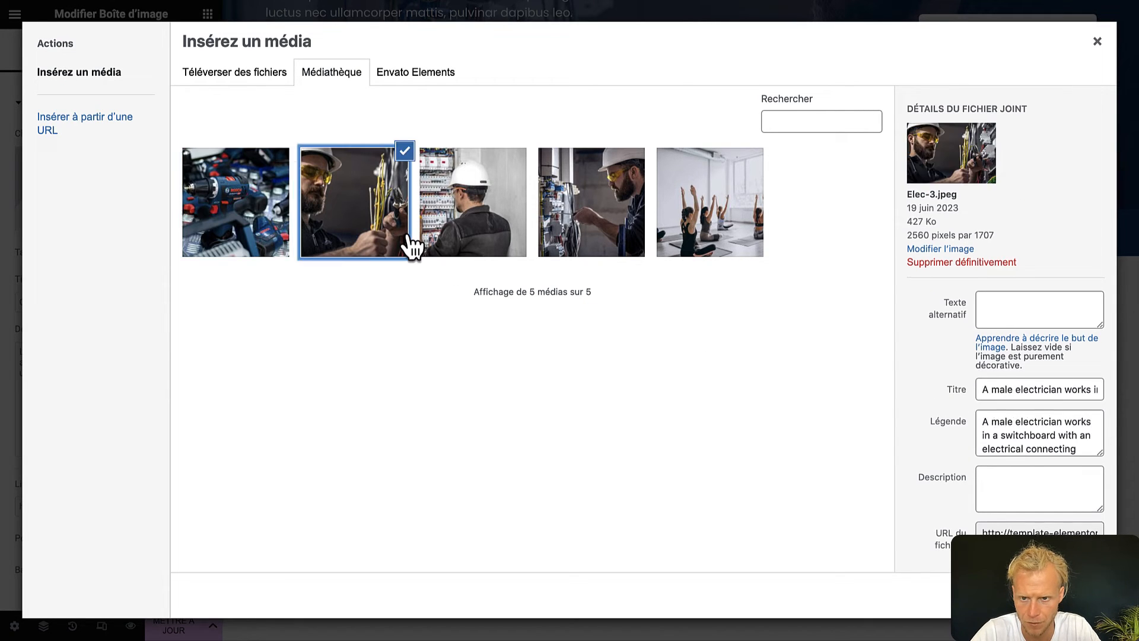
pyautogui.click(1066, 595)
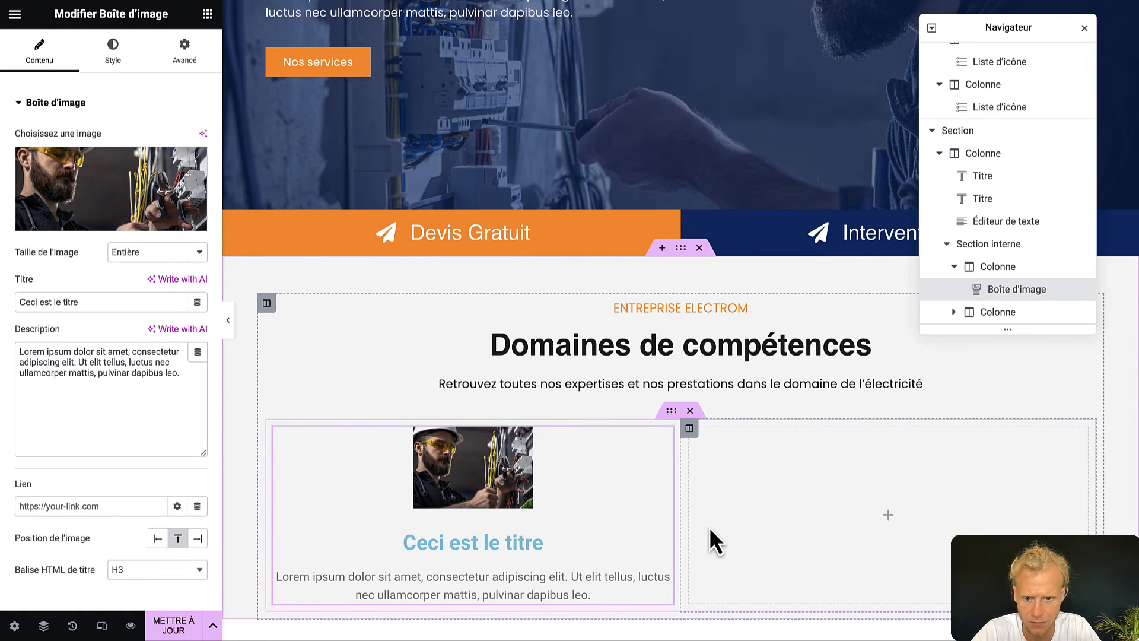
# Title the image box "Installation électrique" and delete its description text.
pyautogui.tripleClick(105, 299)
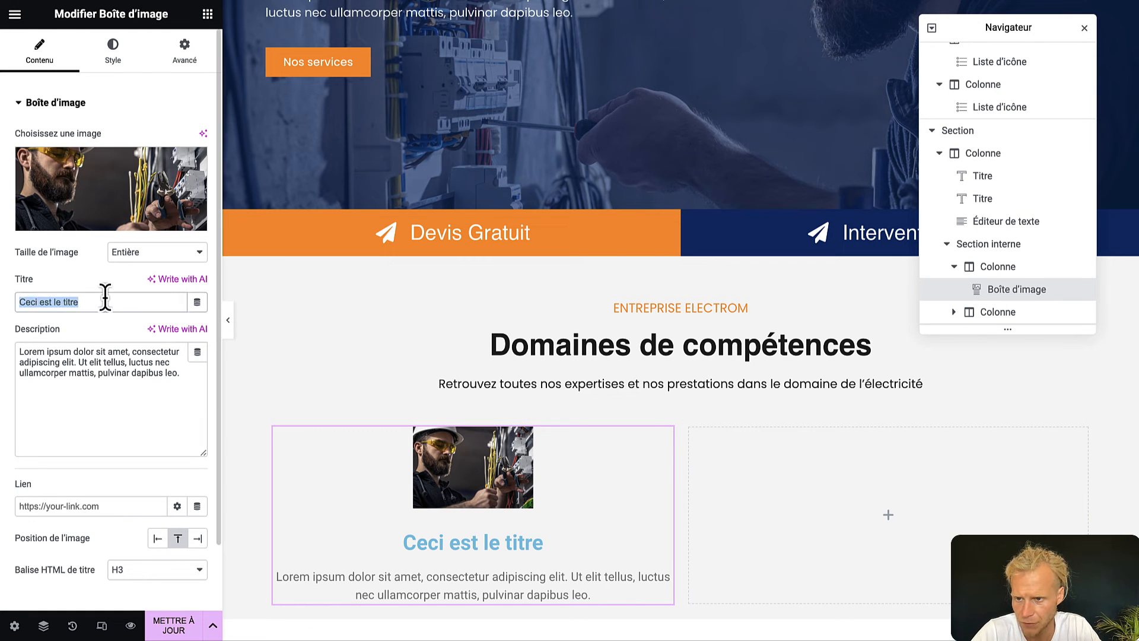
pyautogui.write('Installation électrique')
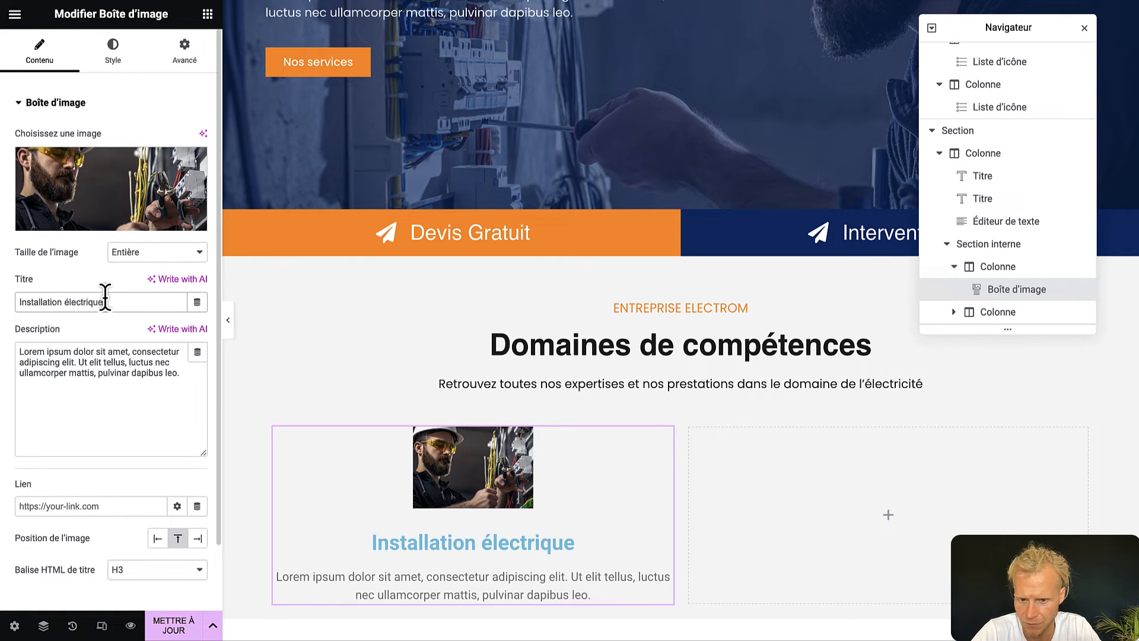
pyautogui.tripleClick(146, 354)
pyautogui.press('BackSpace')
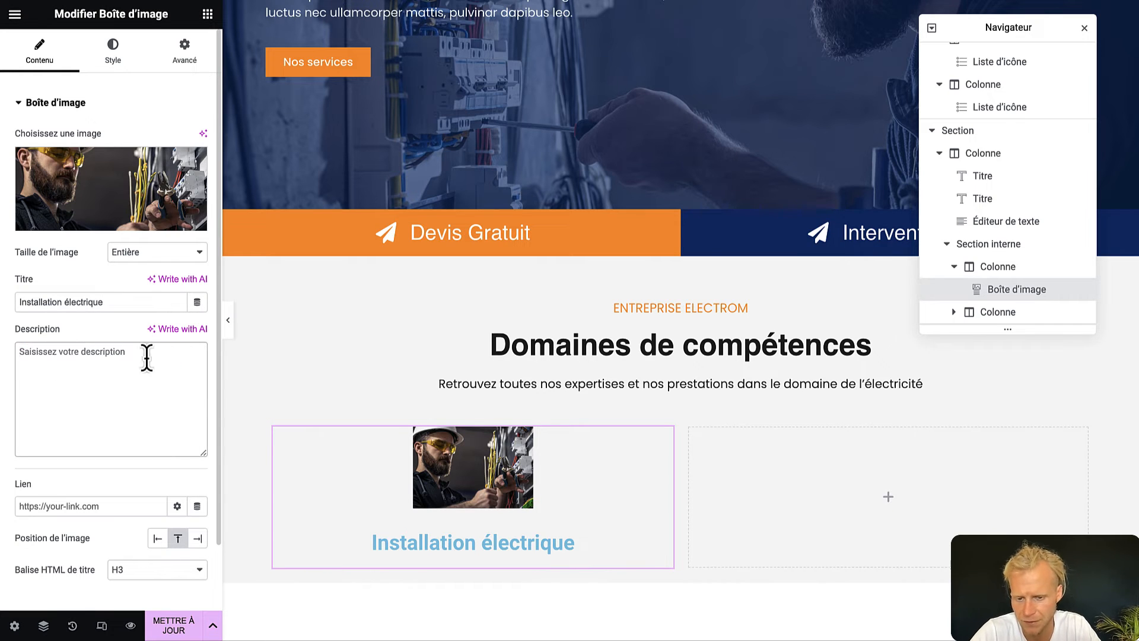
# Set the width of the image box's picture to 100 %.
pyautogui.click(115, 60)
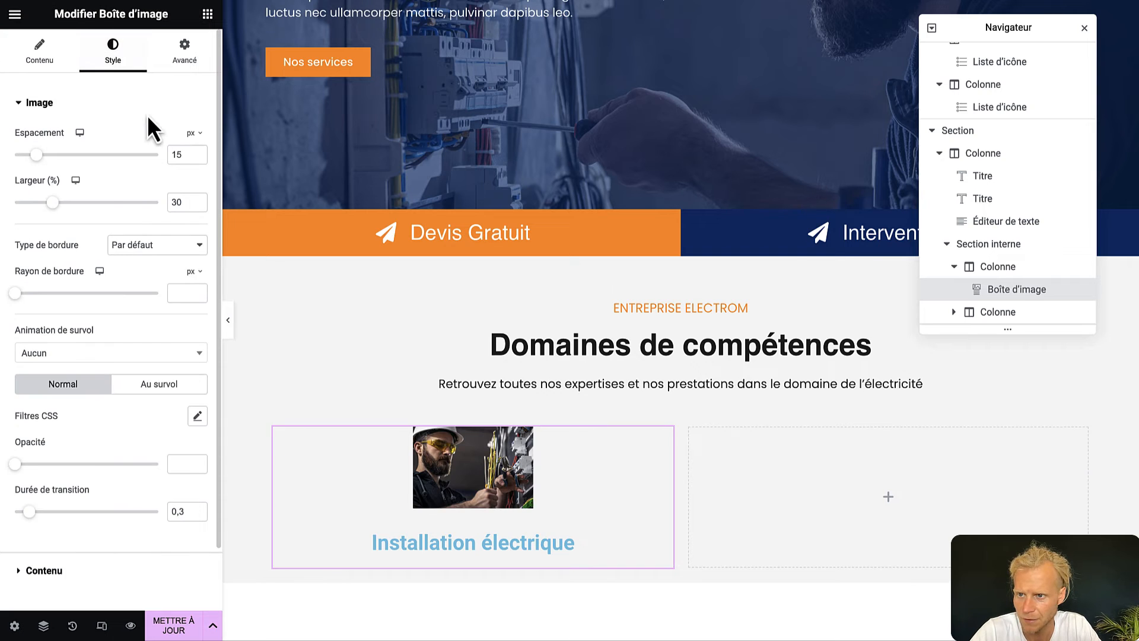
pyautogui.moveTo(58, 210); pyautogui.dragTo(159, 211)
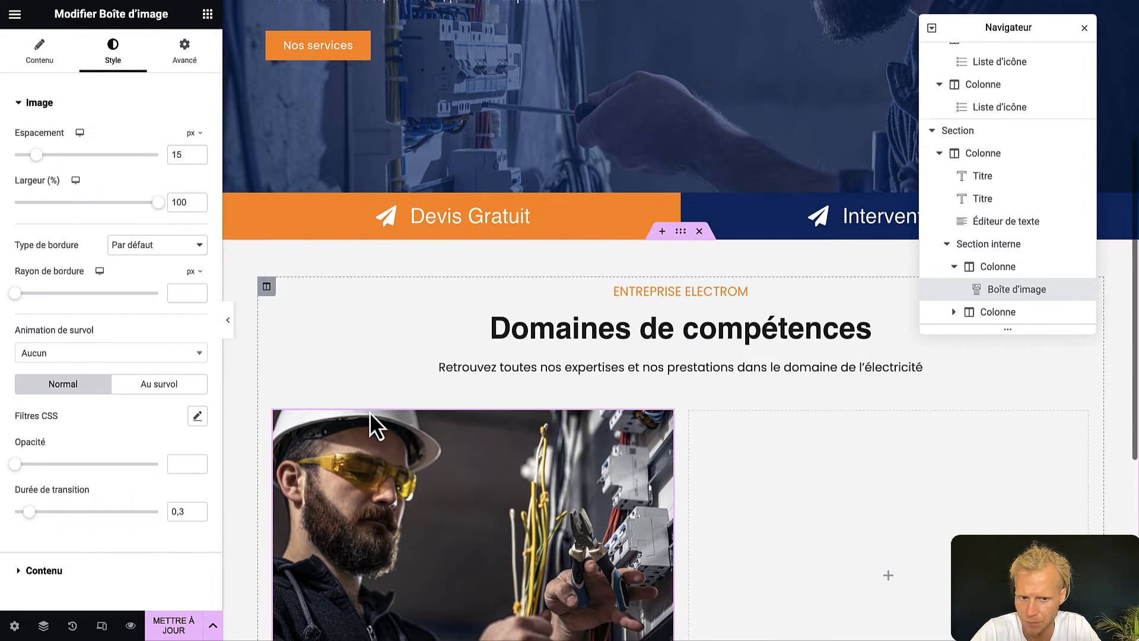
pyautogui.scroll(-3, 369, 411)
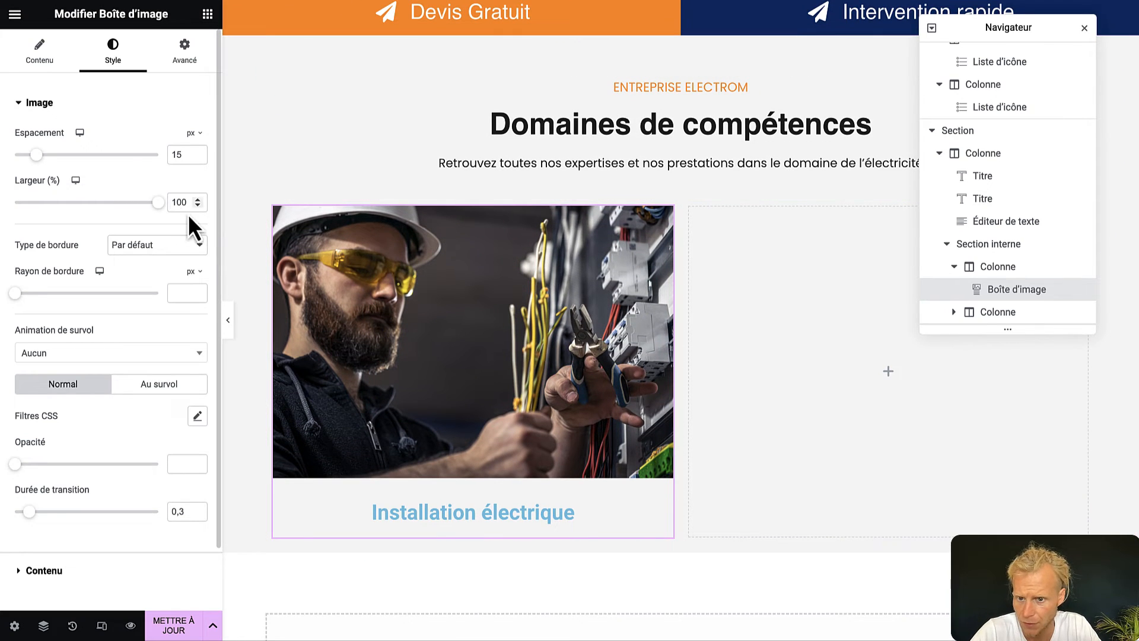
# Set the image box's title colour to #1A1A1A.
pyautogui.click(89, 567)
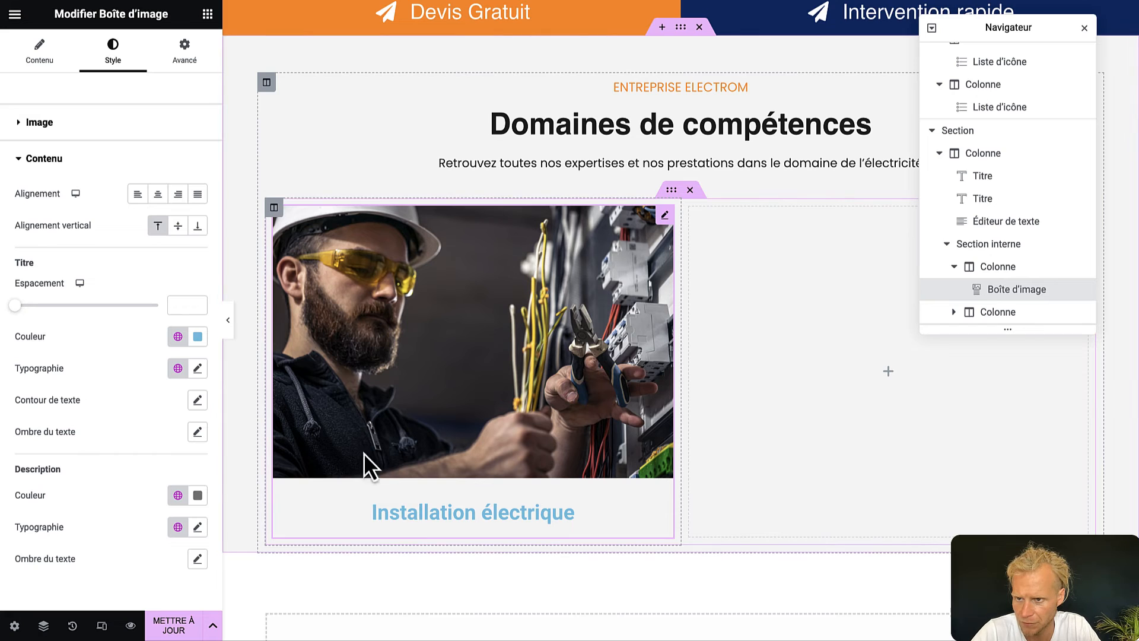
pyautogui.click(199, 337)
pyautogui.moveTo(142, 458); pyautogui.dragTo(104, 498)
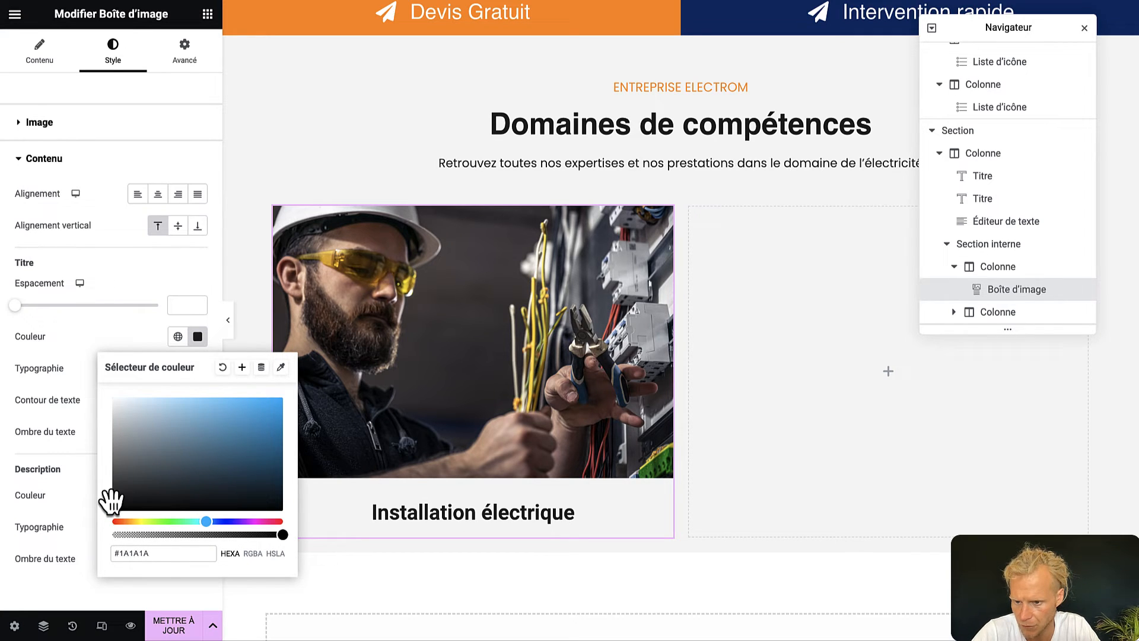
pyautogui.click(131, 267)
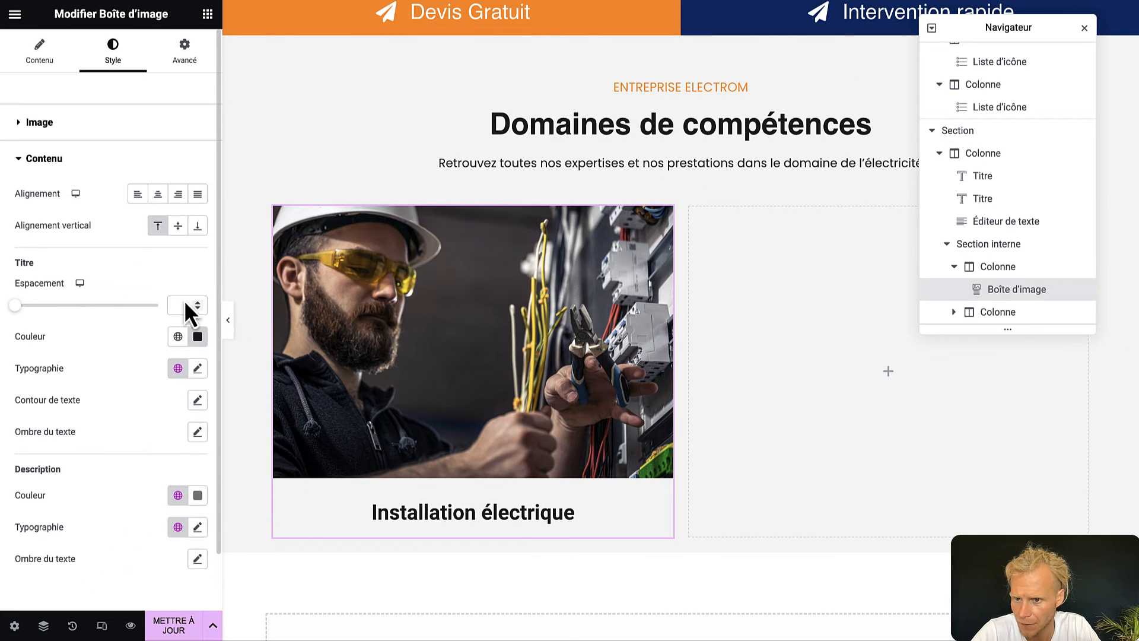
# Set the font family of the image box's title to Poppins.
pyautogui.click(198, 370)
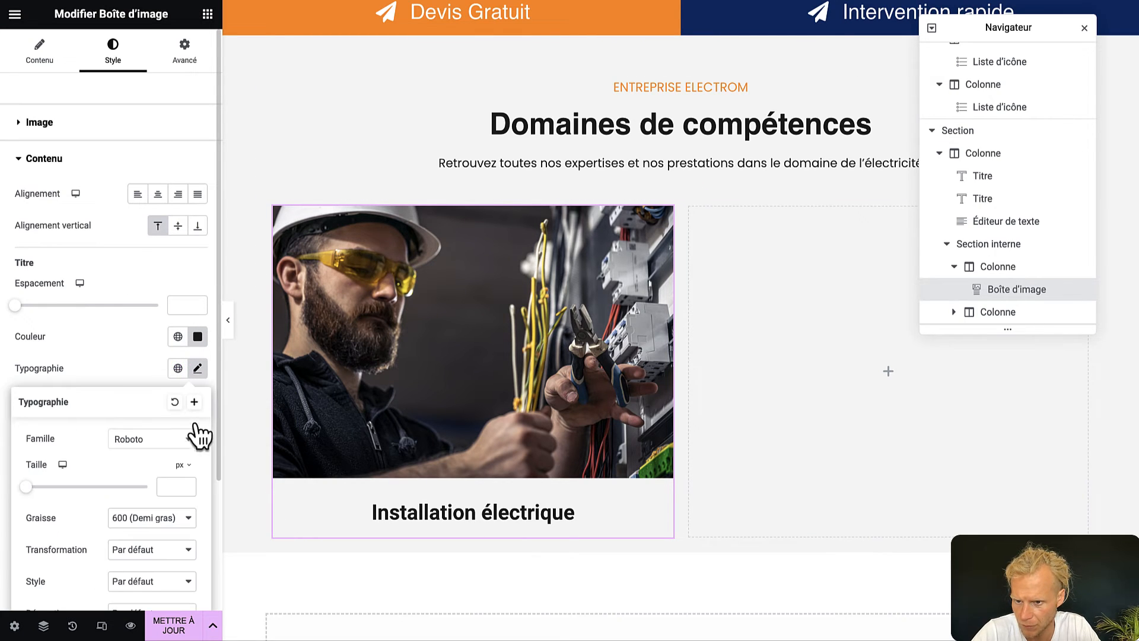
pyautogui.click(176, 441)
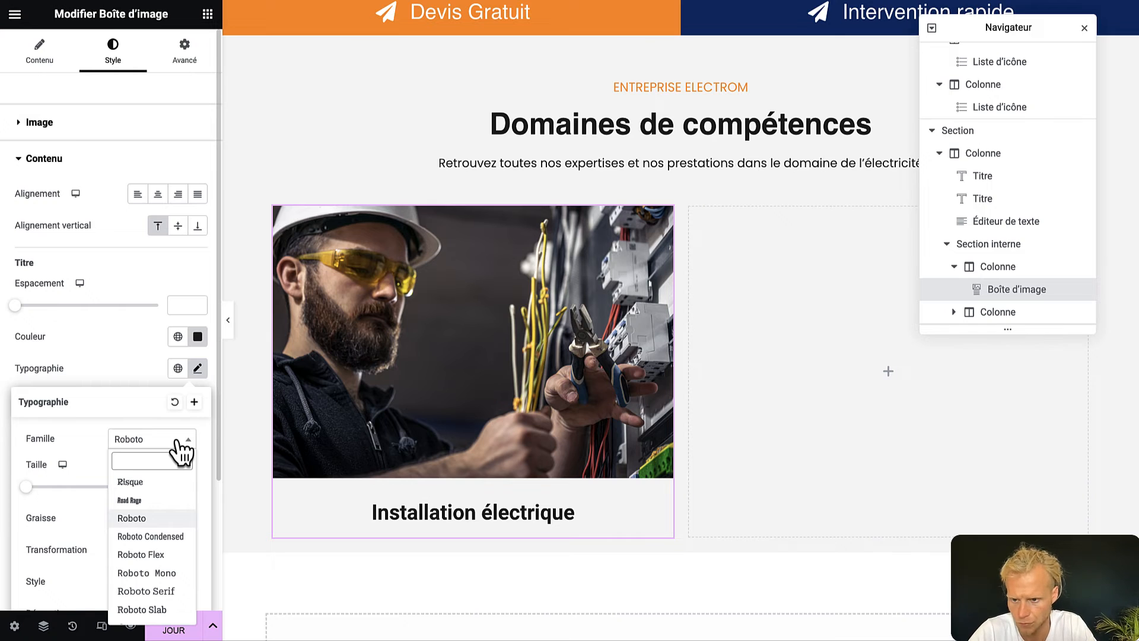
pyautogui.write('poop')
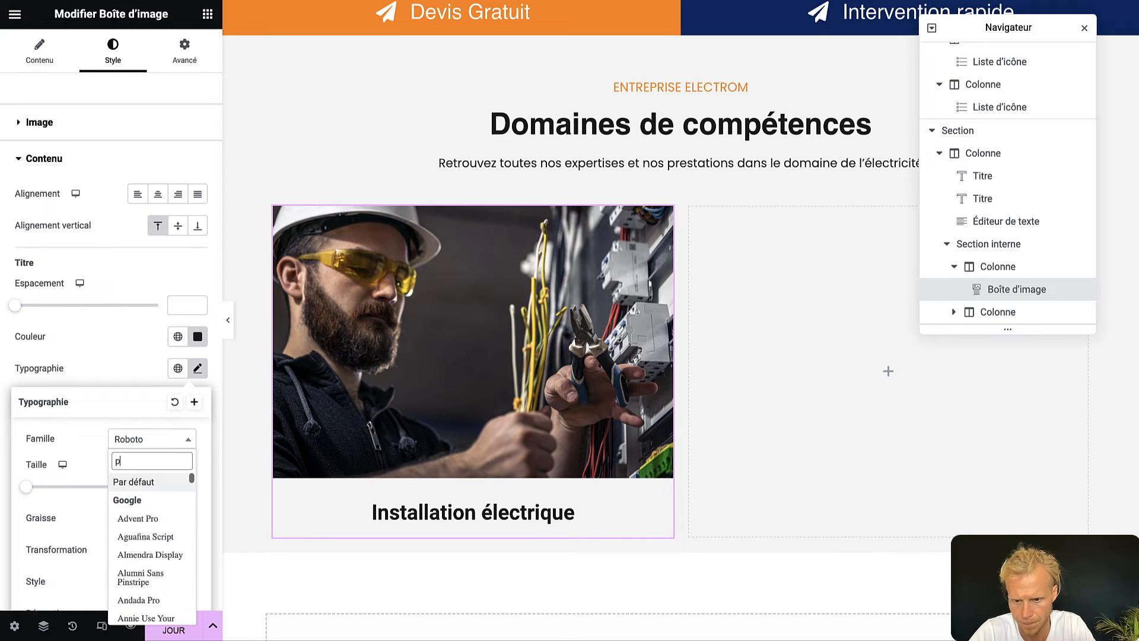
pyautogui.press('BackSpace')
pyautogui.press('BackSpace')
pyautogui.write('p')
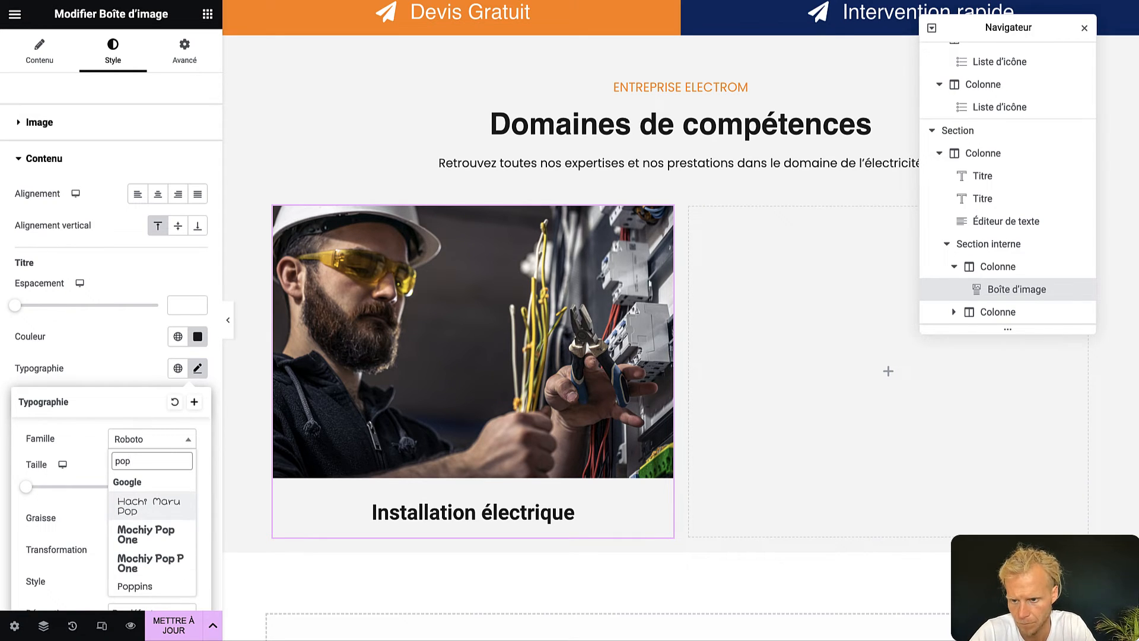
pyautogui.press('BackSpace')
pyautogui.press('BackSpace')
pyautogui.press('BackSpace')
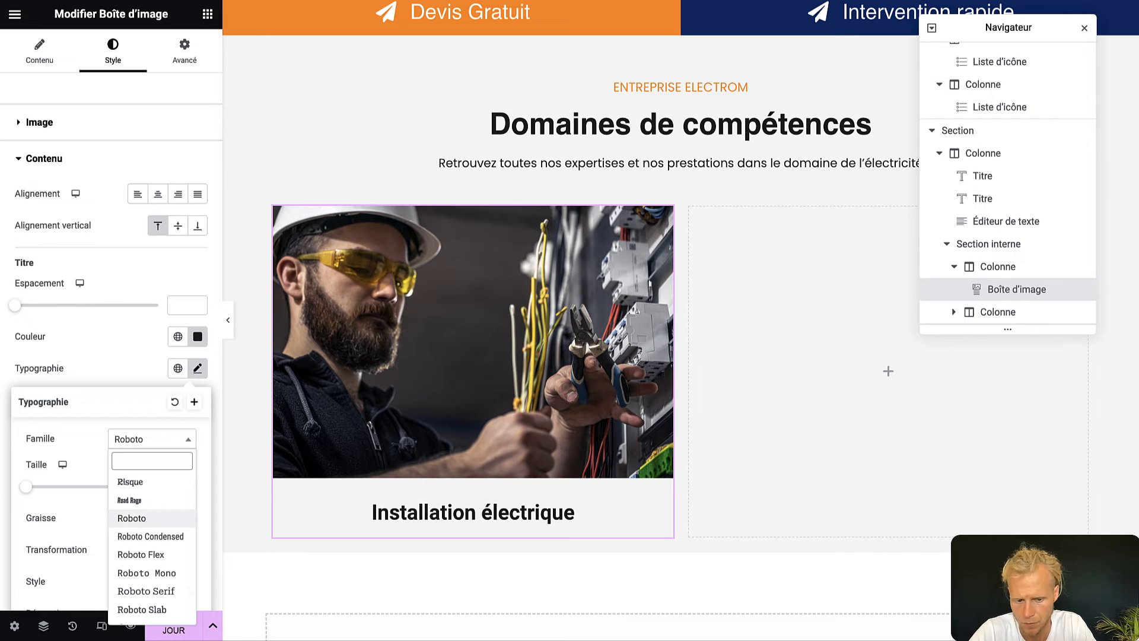
pyautogui.write('pop')
pyautogui.press('BackSpace')
pyautogui.press('BackSpace')
pyautogui.press('BackSpace')
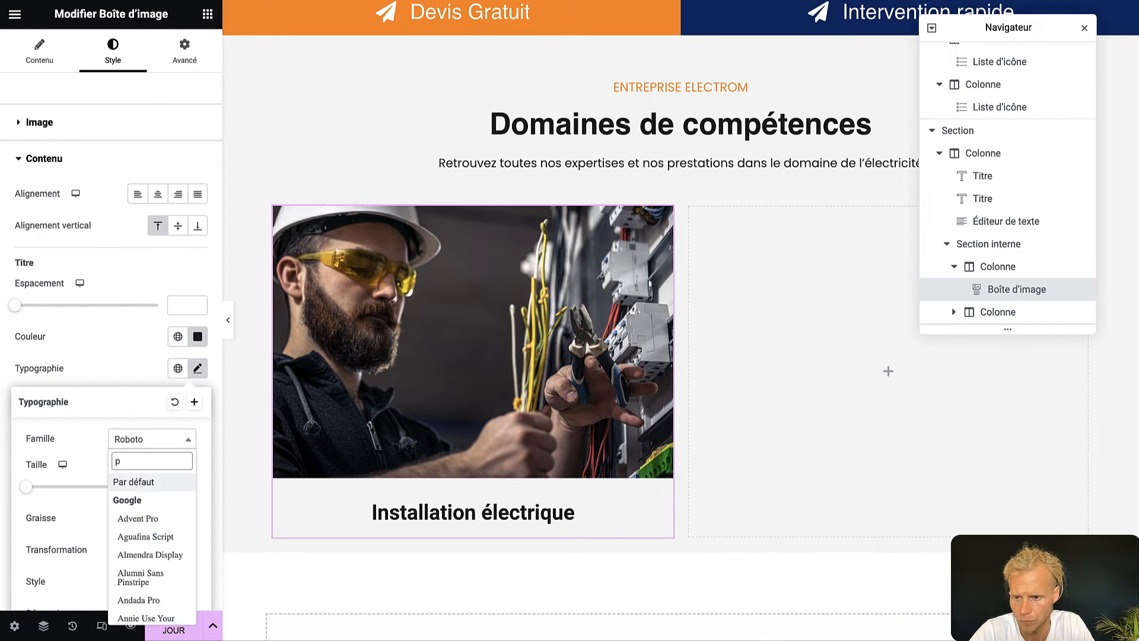
pyautogui.write('popp')
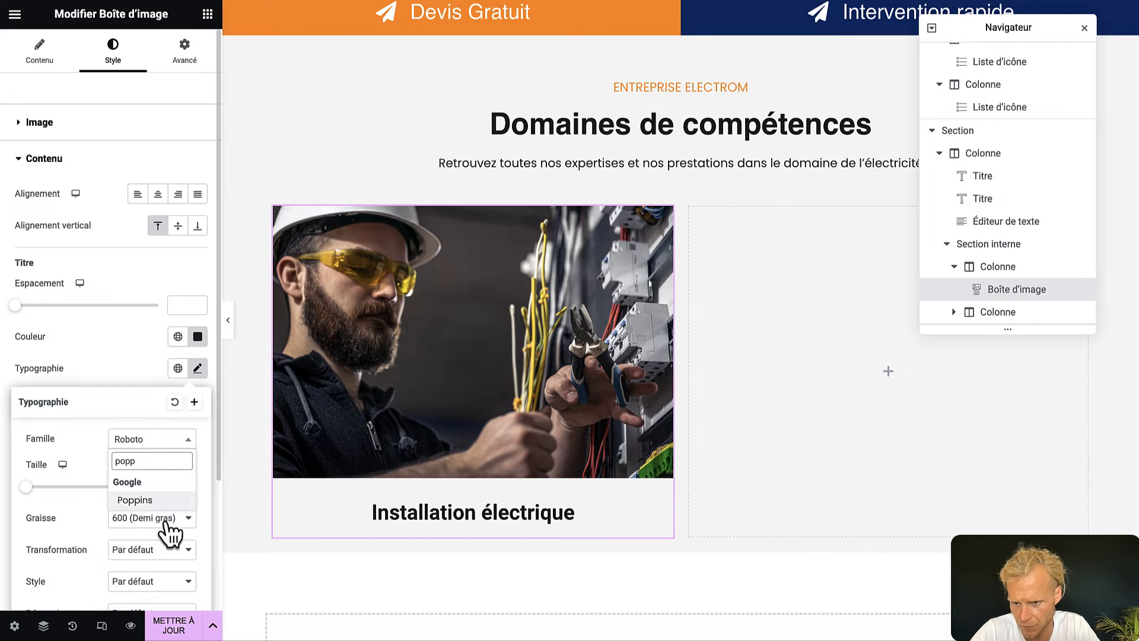
pyautogui.click(142, 500)
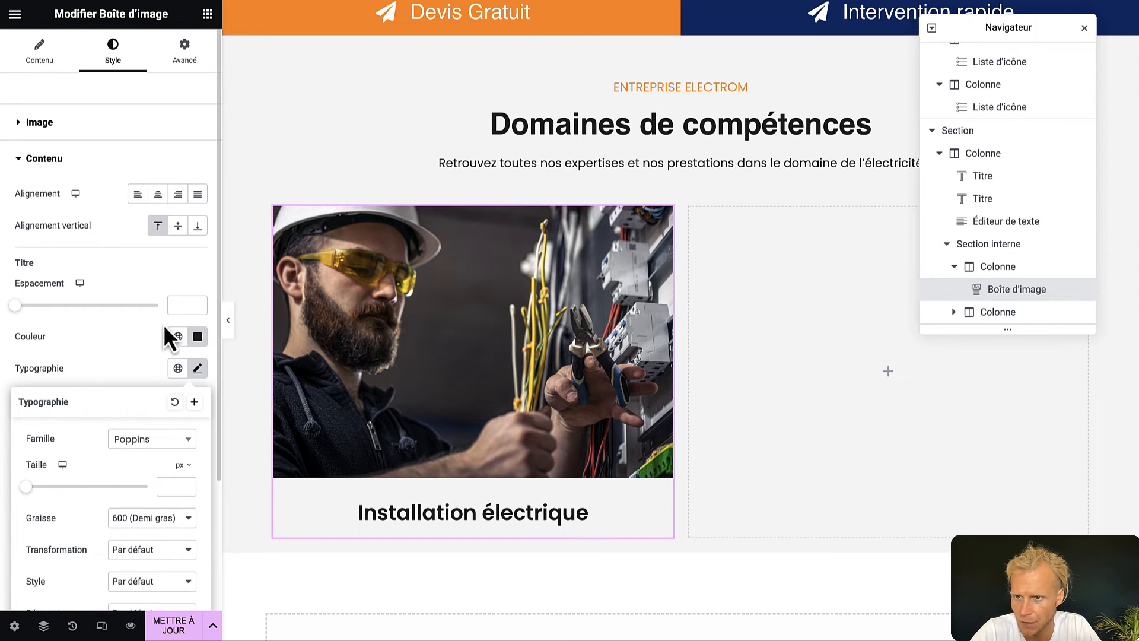
pyautogui.click(92, 160)
# Add a continuous border 33 px wide on all four sides of the image box.
pyautogui.click(189, 60)
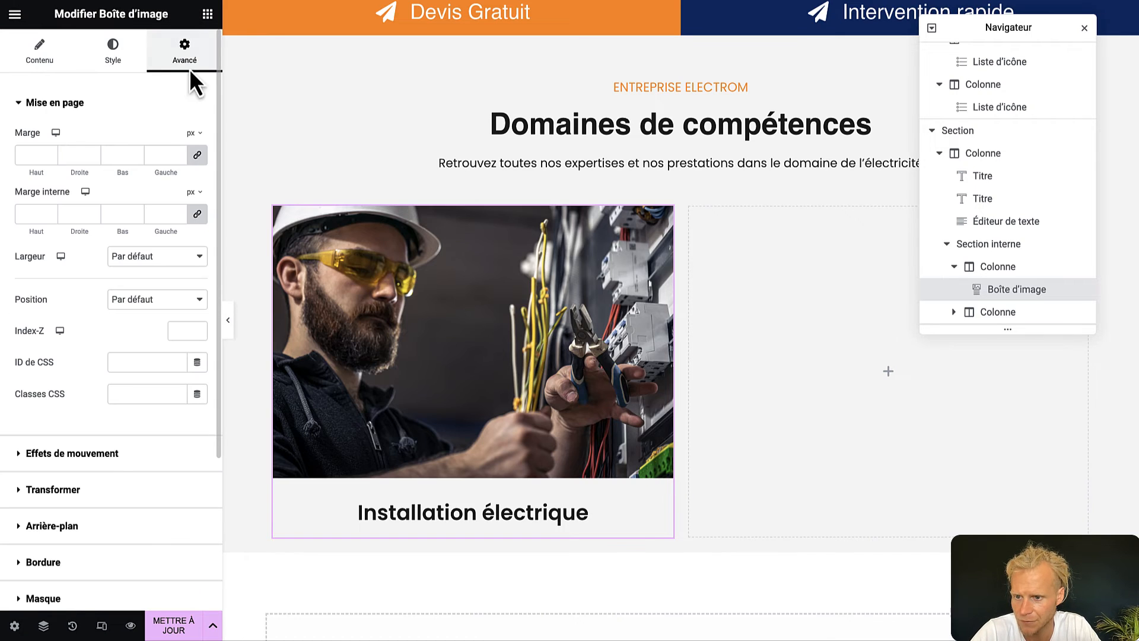
pyautogui.click(89, 557)
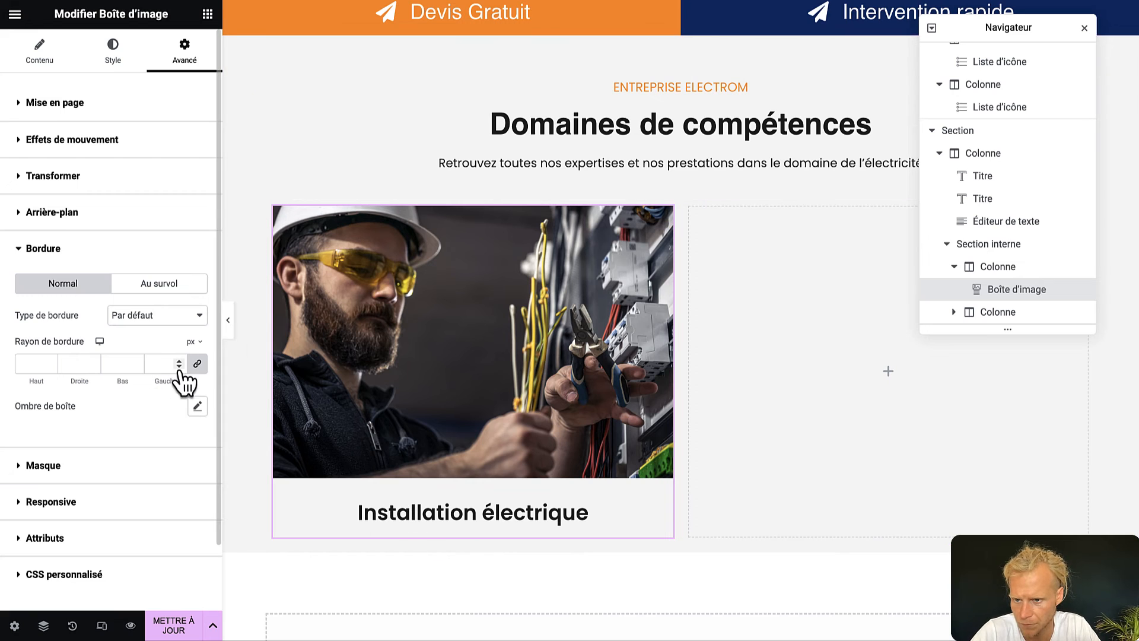
pyautogui.click(172, 319)
pyautogui.click(172, 340)
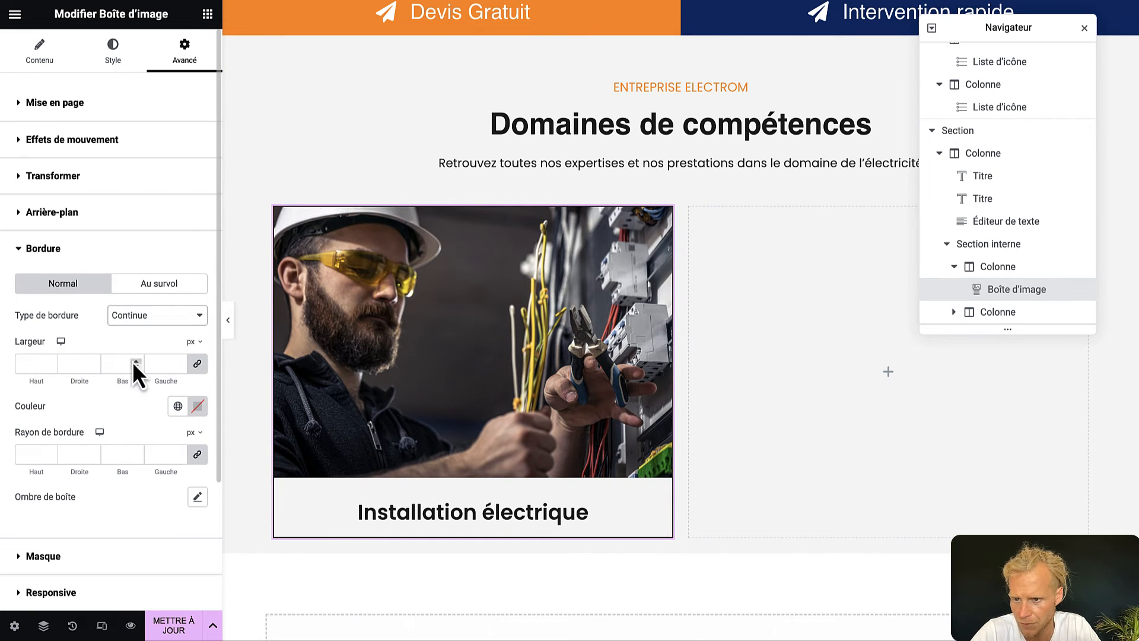
pyautogui.moveTo(135, 362); pyautogui.dragTo(135, 362)
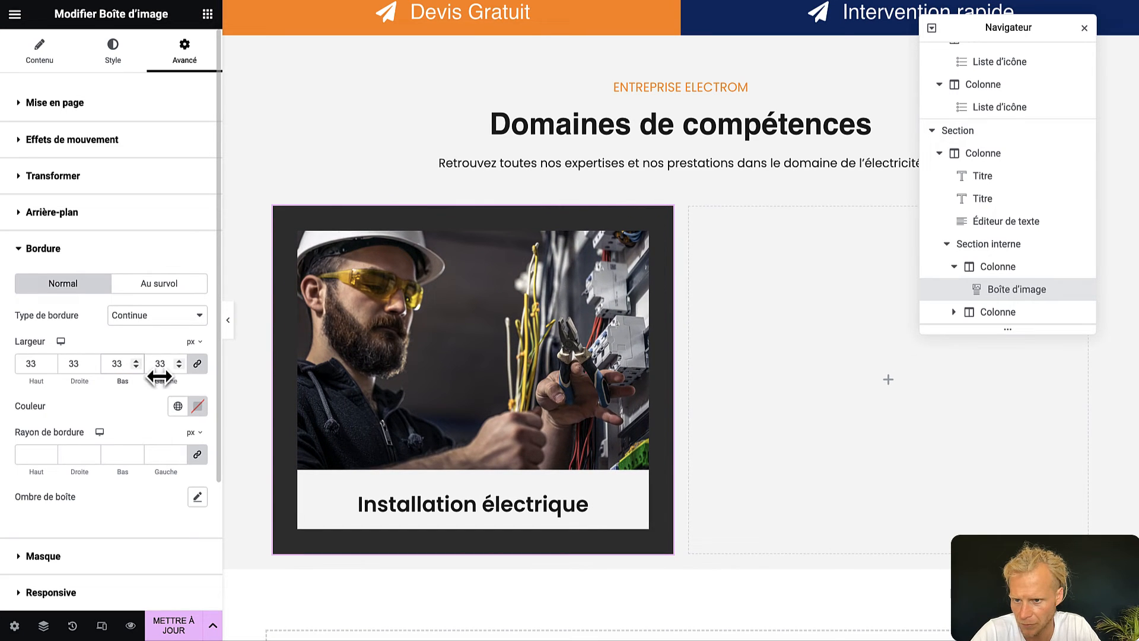
# Set the image box's border colour to the site's global navy blue.
pyautogui.click(197, 406)
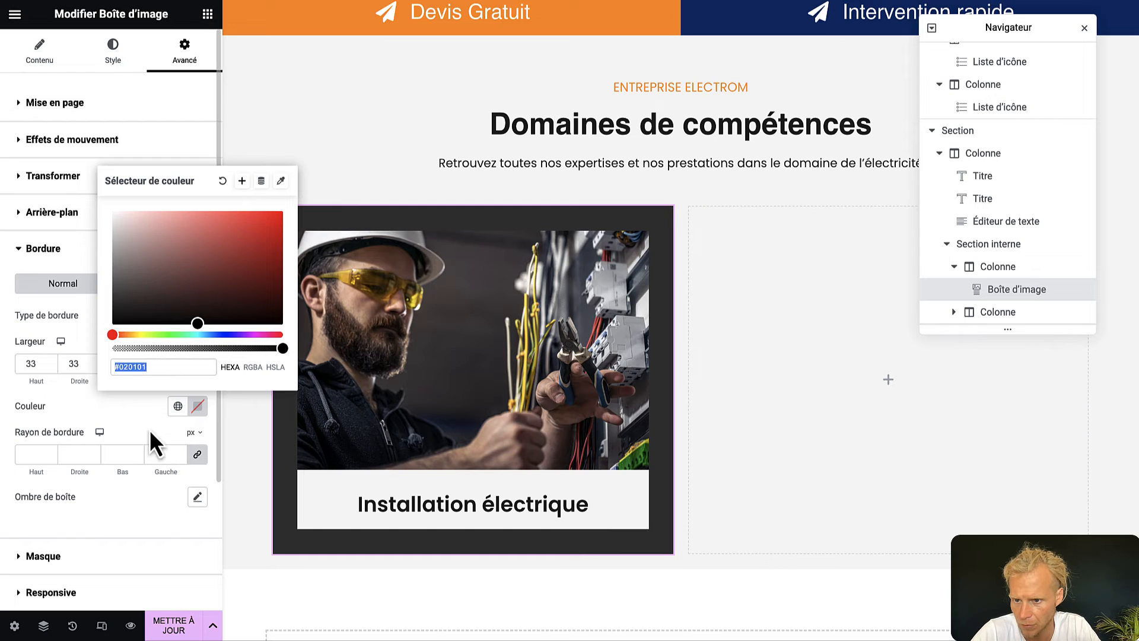
pyautogui.click(178, 405)
pyautogui.click(70, 342)
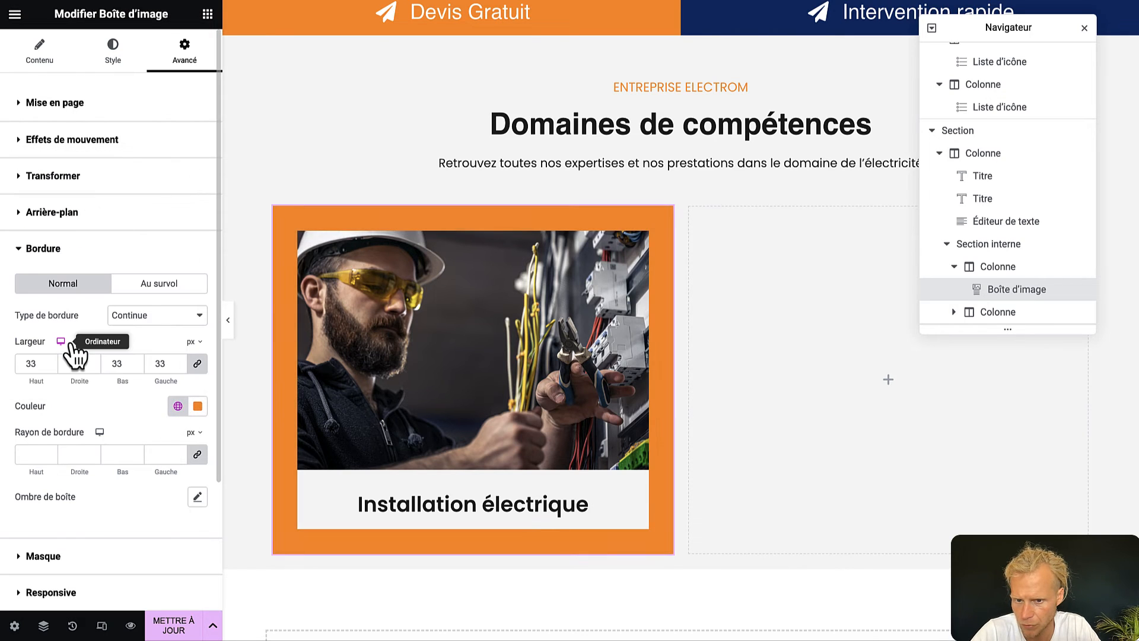
pyautogui.click(178, 406)
pyautogui.click(130, 367)
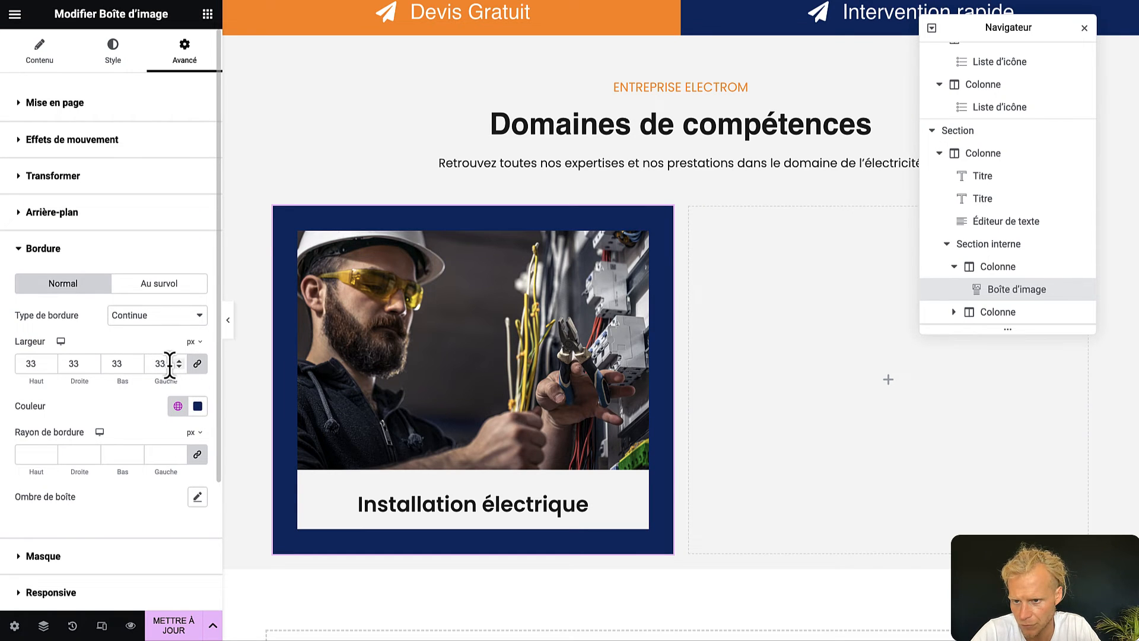
# Set the image box's border widths to 5 px at the bottom and 0 on the other sides, and close the Navigator.
pyautogui.write('0')
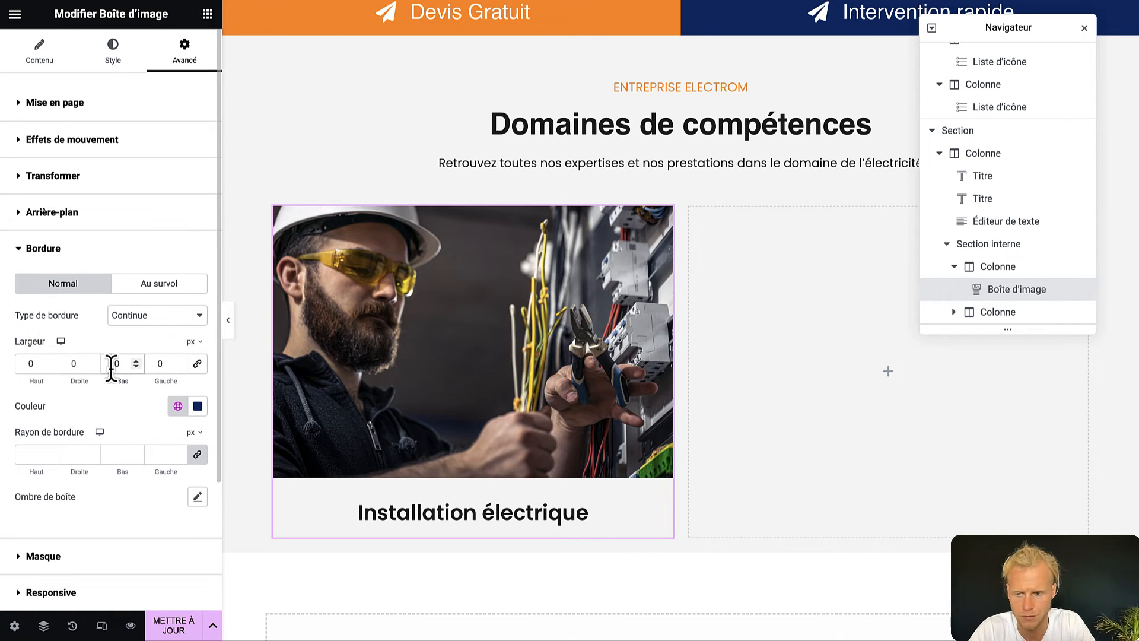
pyautogui.press('Down')
pyautogui.press('Up')
pyautogui.press('Up')
pyautogui.press('Up')
pyautogui.press('Up')
pyautogui.press('Up')
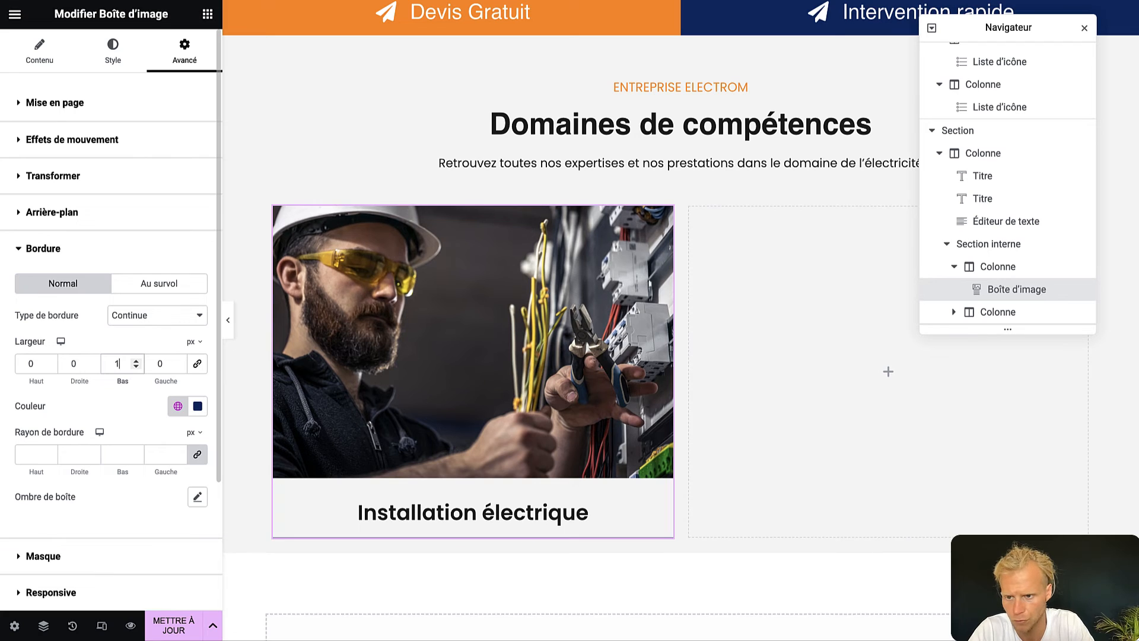
pyautogui.press('Up')
pyautogui.press('Up')
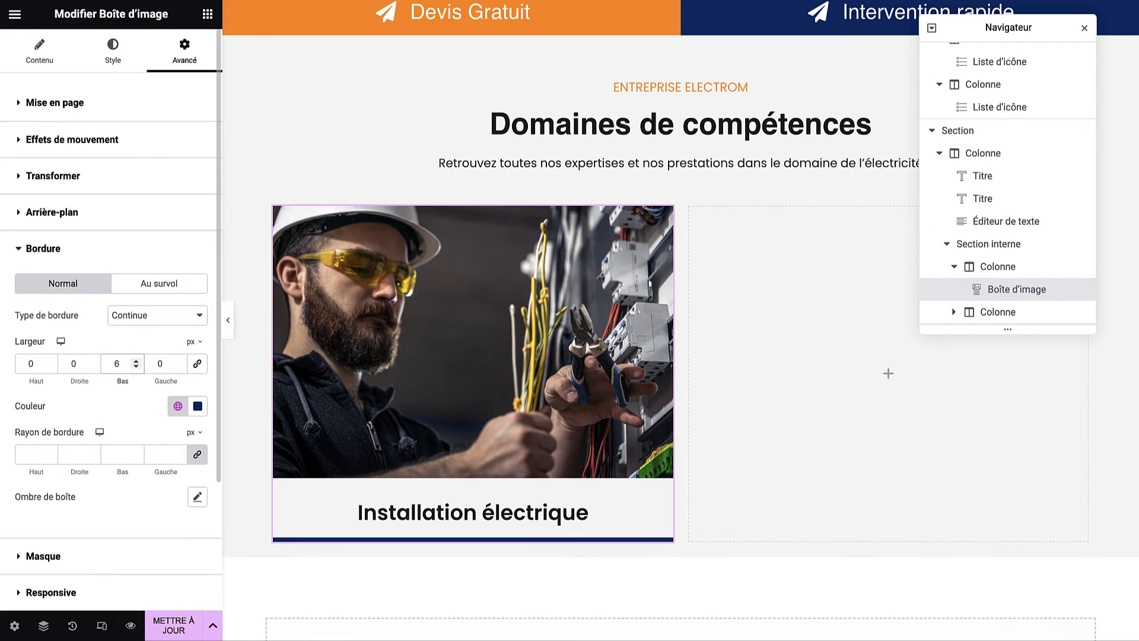
pyautogui.press('Down')
pyautogui.click(1084, 28)
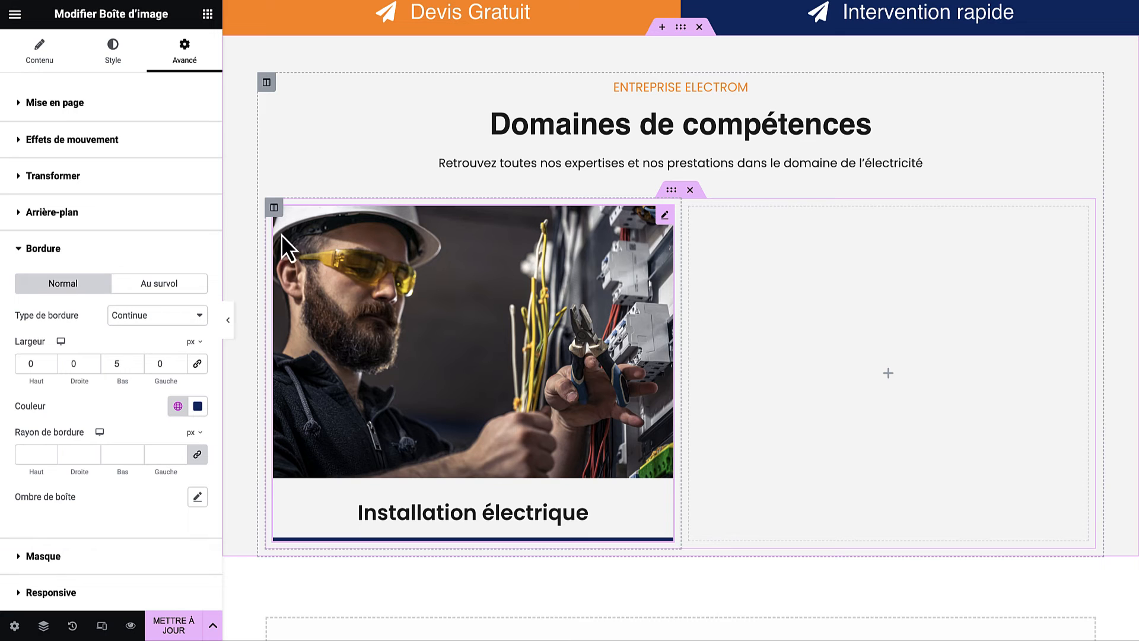
# Duplicate the column holding the image box twice and delete the empty column of the inner section.
pyautogui.rightClick(273, 213)
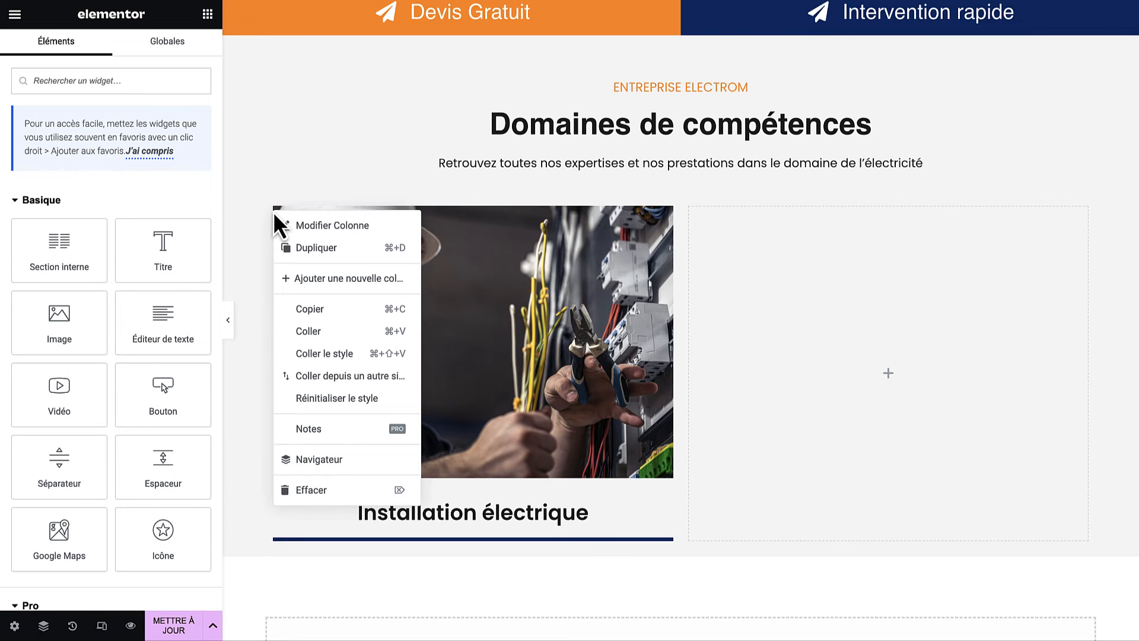
pyautogui.click(293, 248)
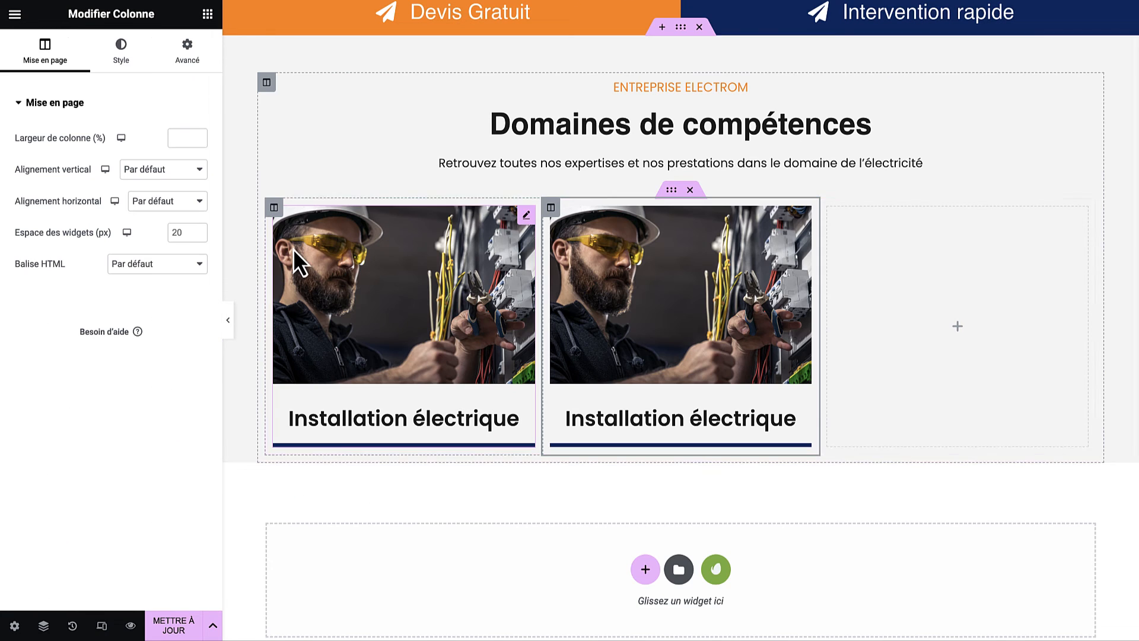
pyautogui.rightClick(551, 209)
pyautogui.click(576, 249)
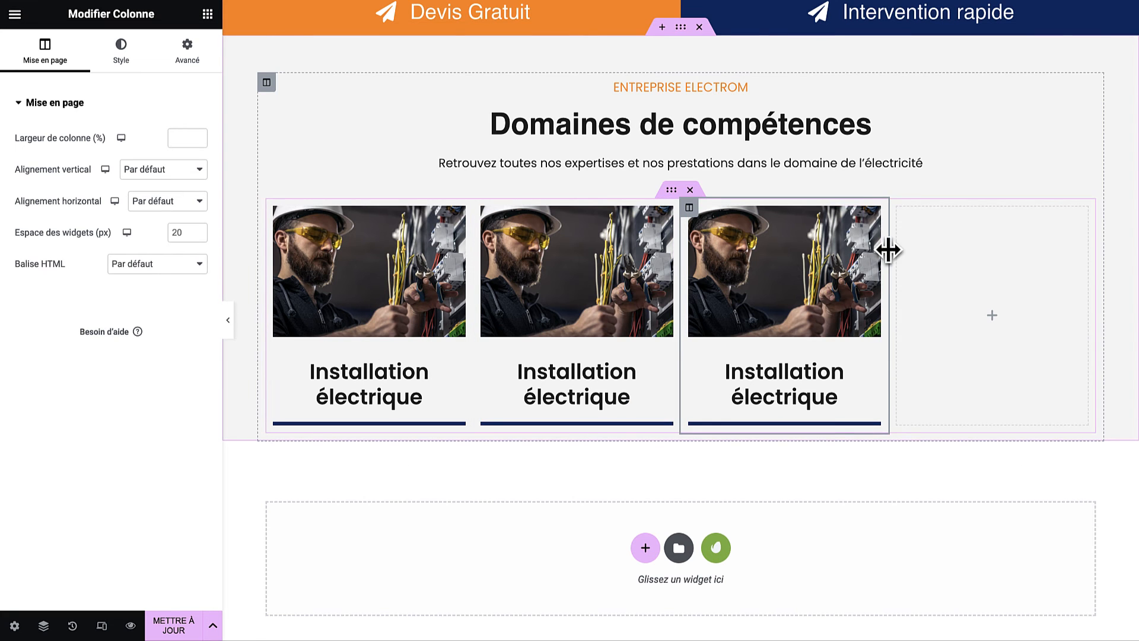
pyautogui.rightClick(898, 210)
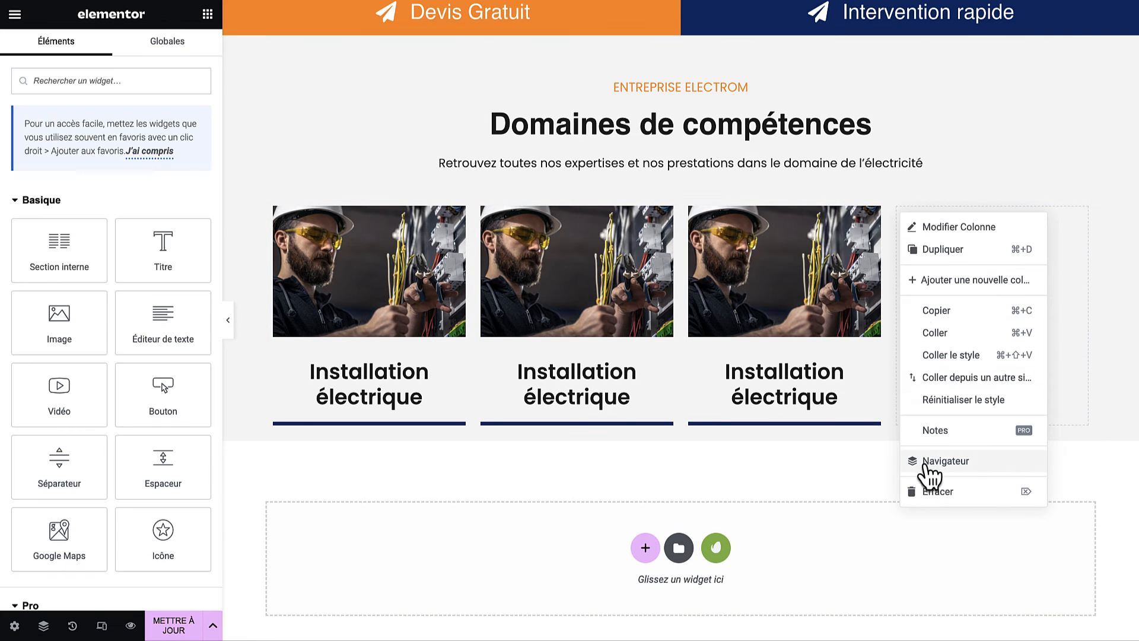
pyautogui.click(929, 494)
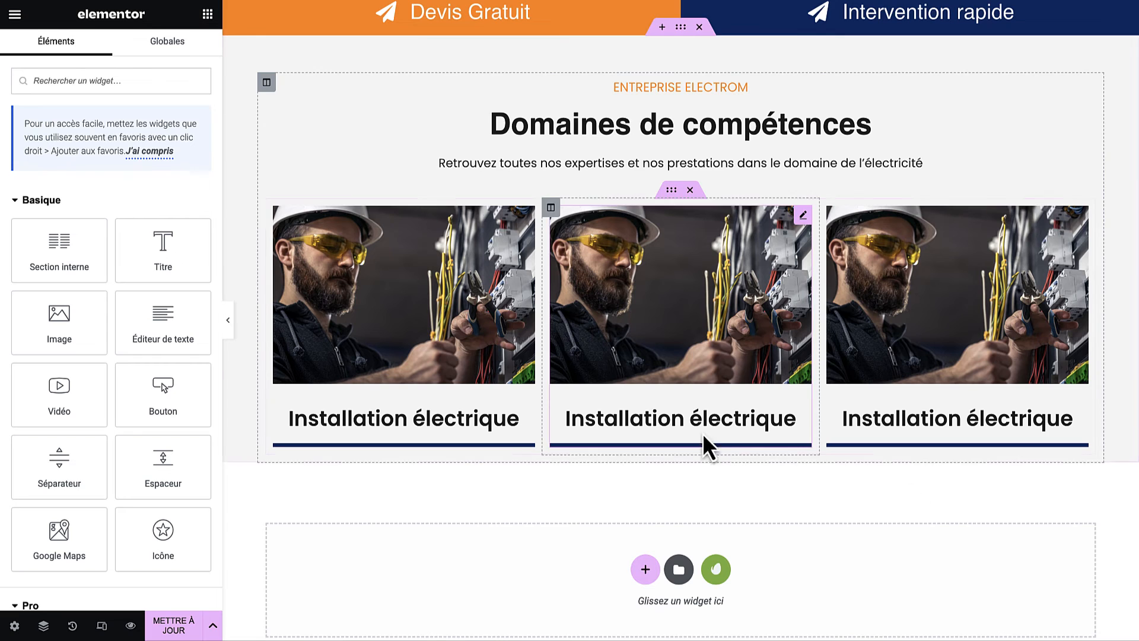
# Replace the second image box's picture with the power-drill photo and the third one's with Elec-2.jpeg.
pyautogui.click(616, 305)
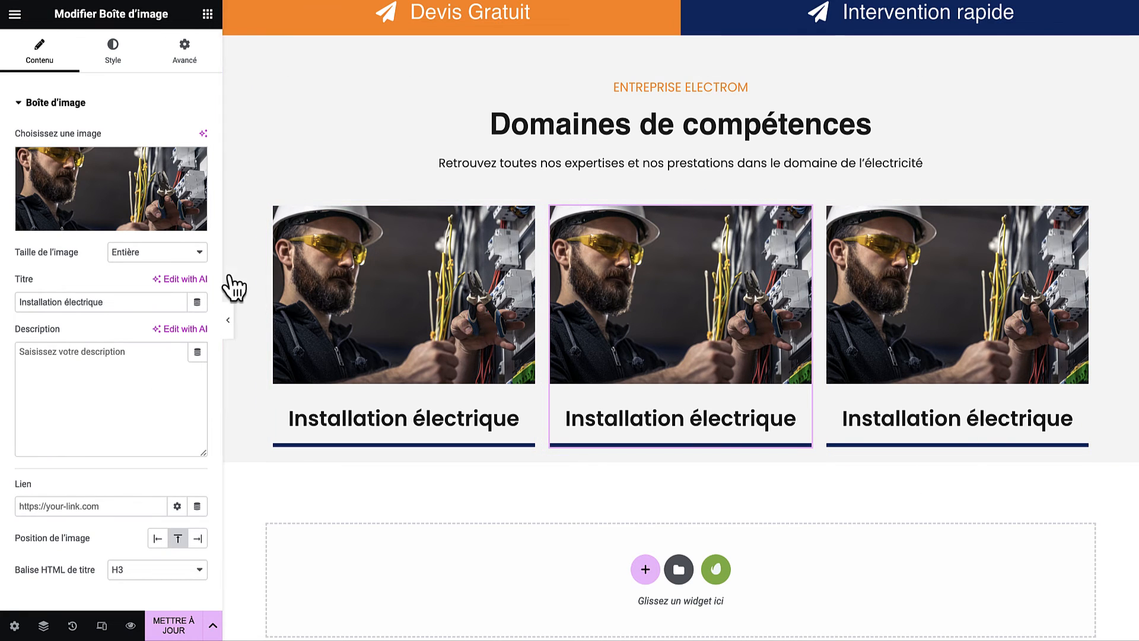
pyautogui.click(114, 173)
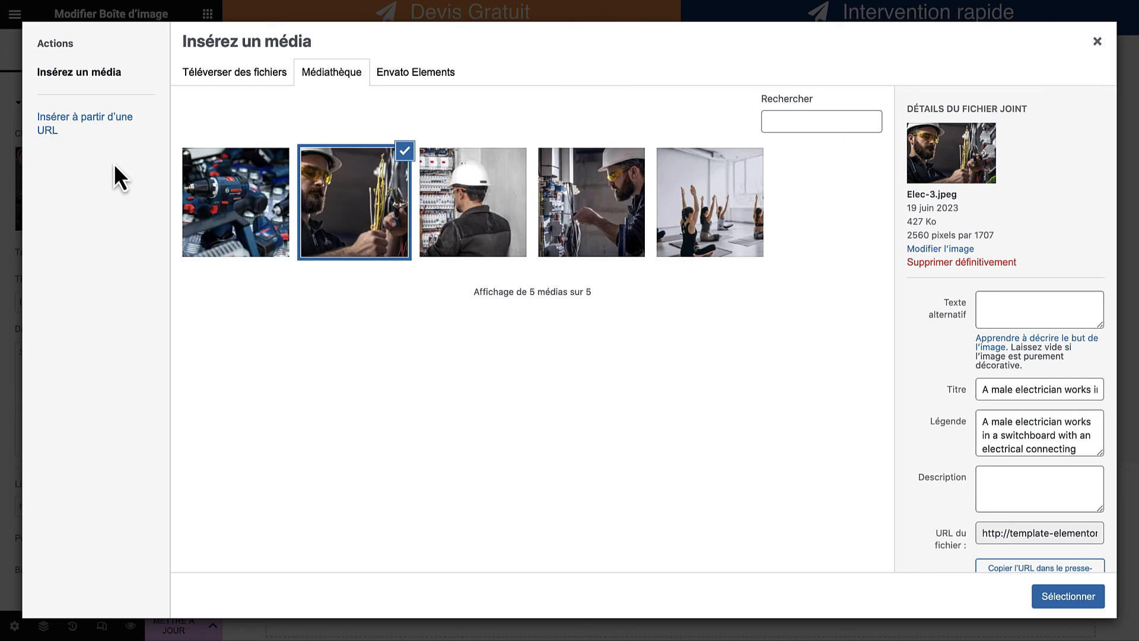
pyautogui.click(249, 217)
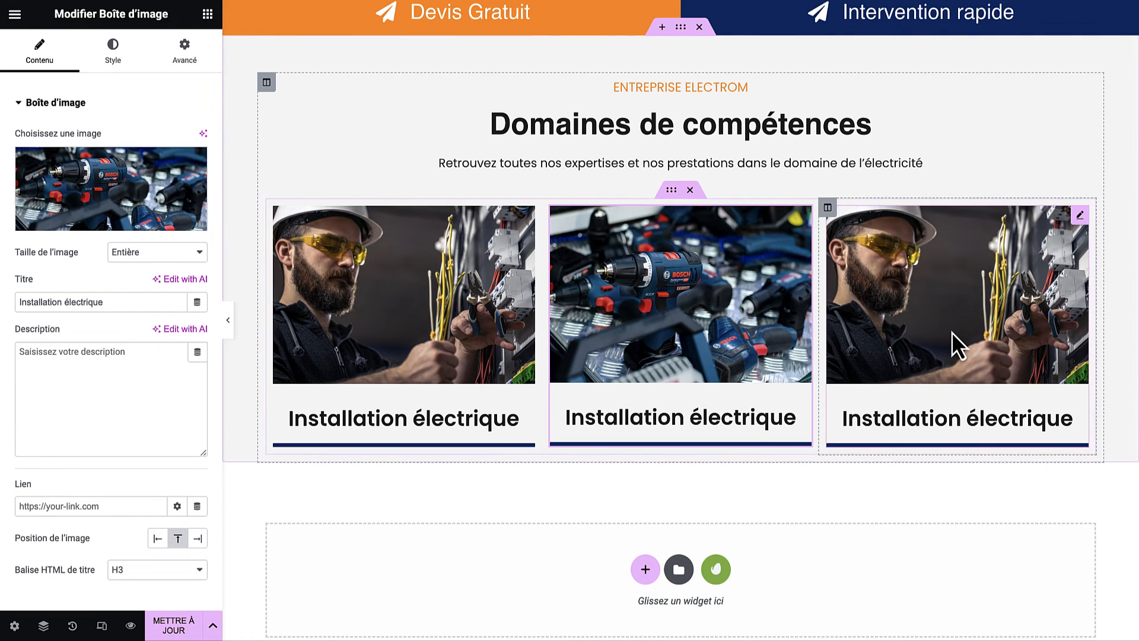
pyautogui.rightClick(951, 332)
pyautogui.click(922, 295)
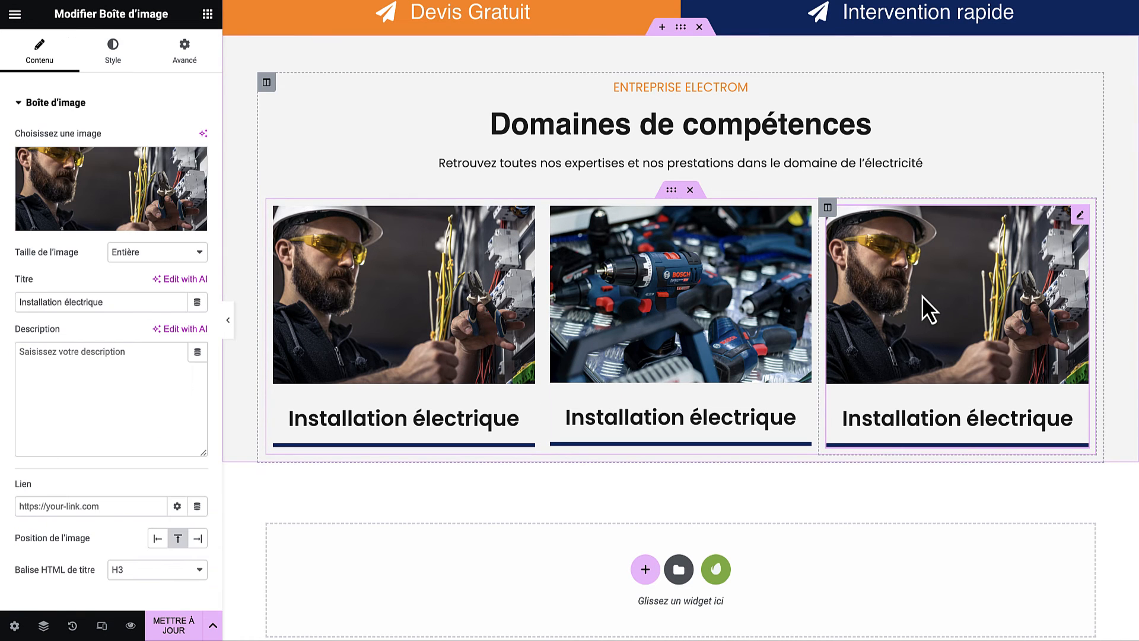
pyautogui.click(107, 186)
pyautogui.click(448, 221)
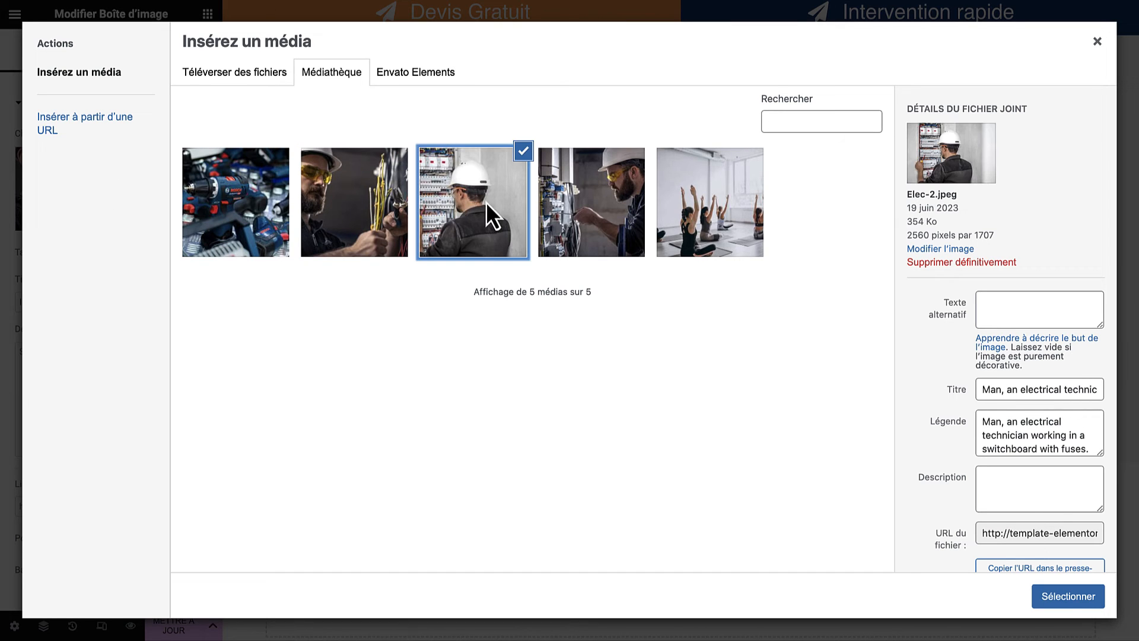
pyautogui.click(1067, 596)
# Retitle the second image box "Rénovation électrique" and the third one "Maintenance".
pyautogui.tripleClick(671, 421)
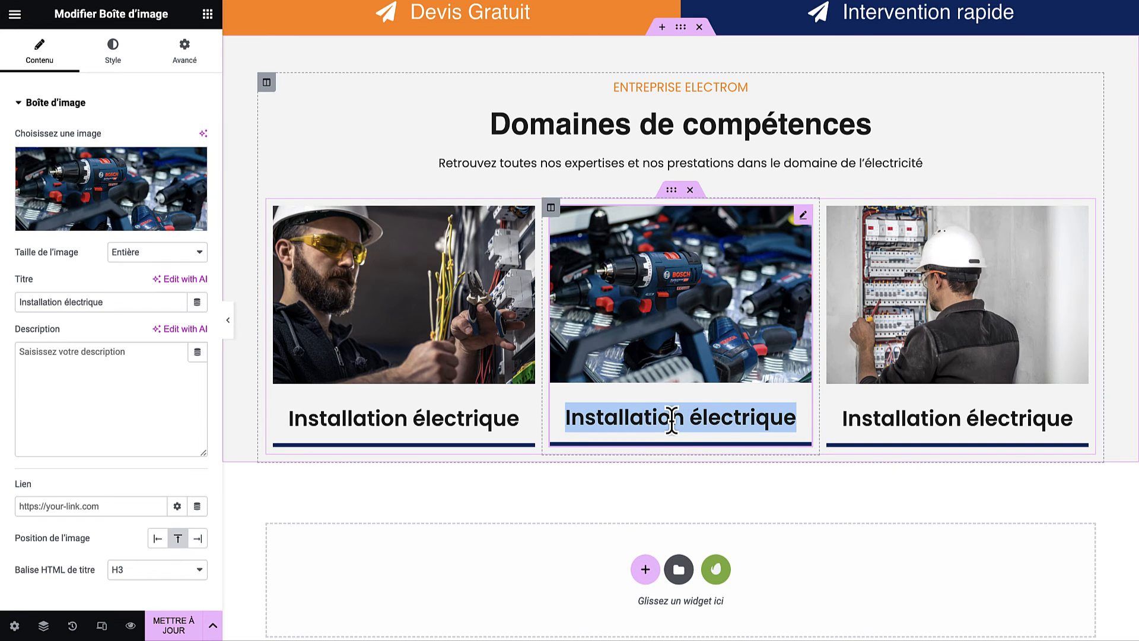
pyautogui.write('Rénovation électrique')
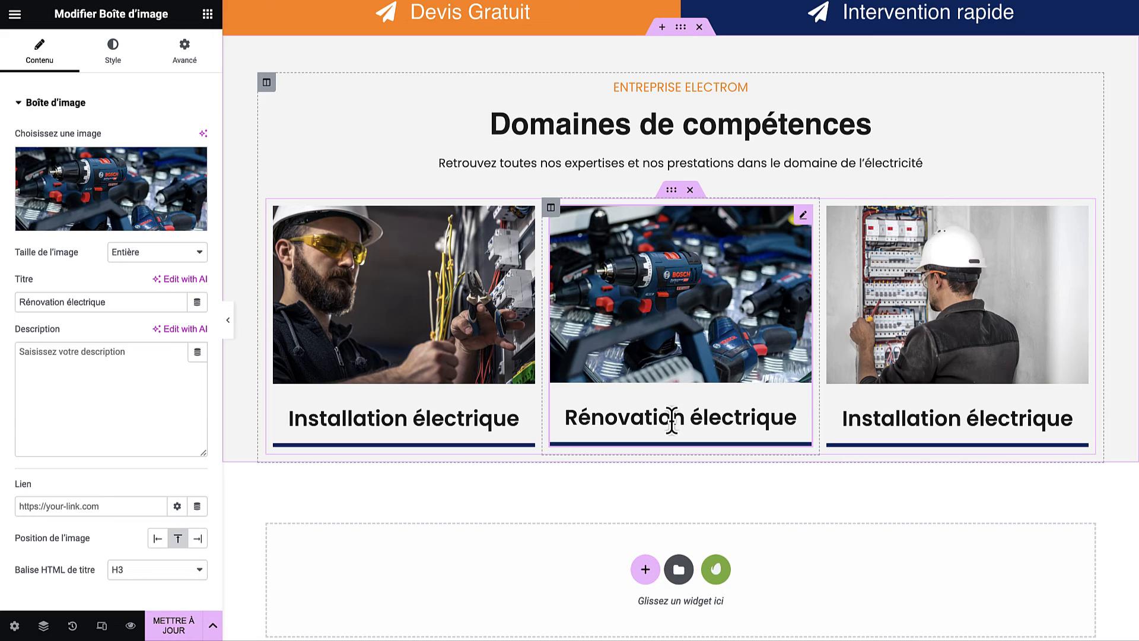
pyautogui.tripleClick(898, 424)
pyautogui.write('Maintenance')
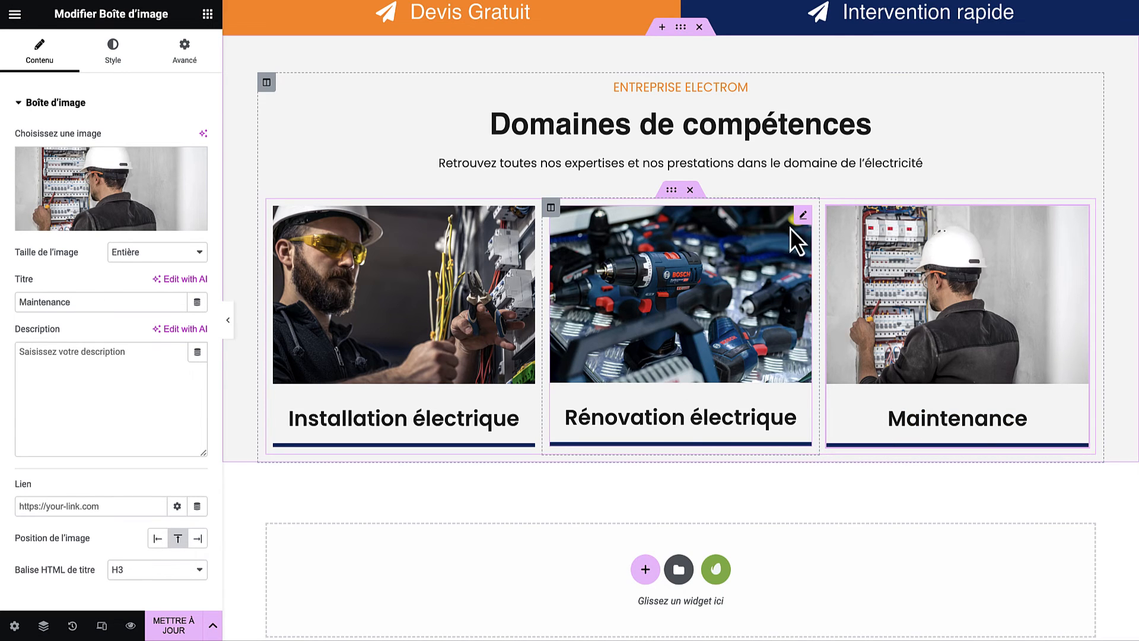
# Change the bottom border colour of the "Rénovation électrique" image box to the global colour Orange.
pyautogui.click(551, 209)
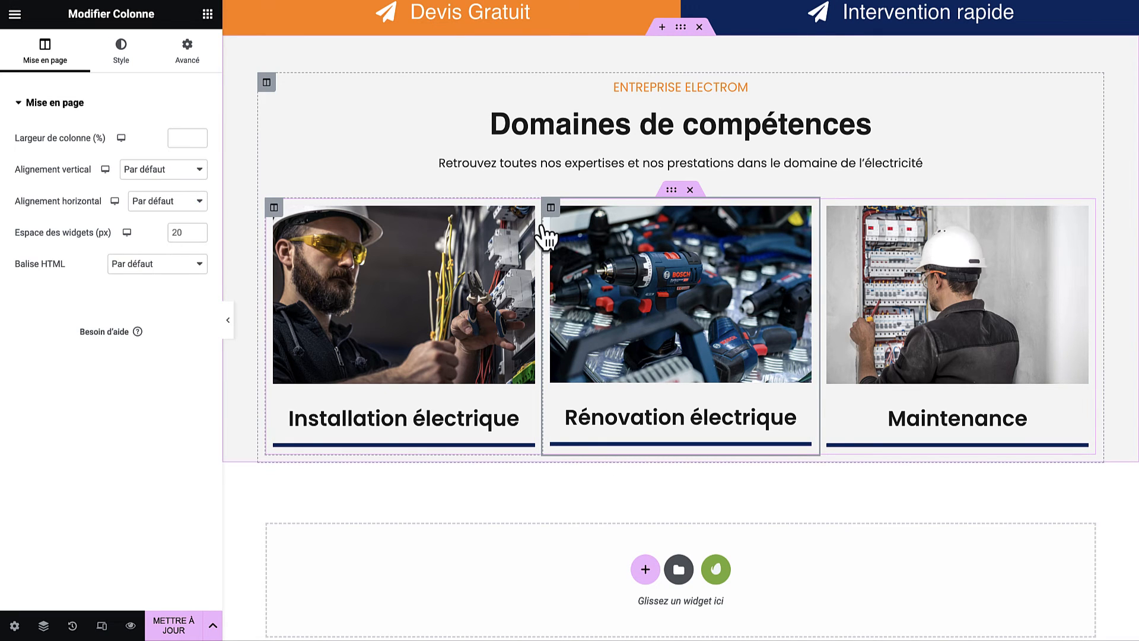
pyautogui.click(602, 234)
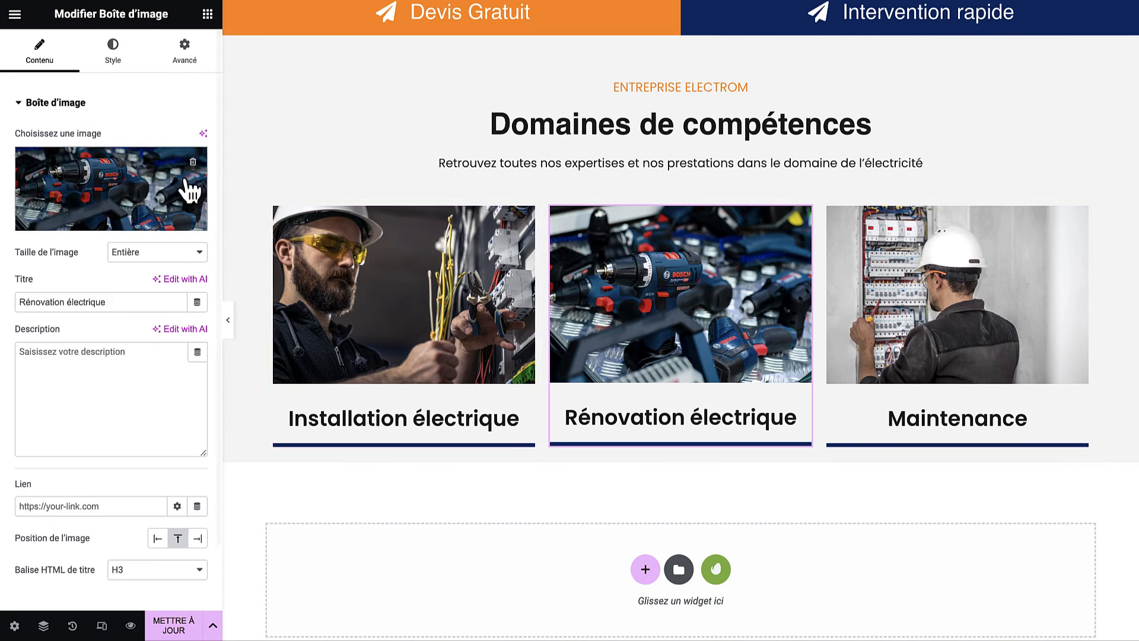
pyautogui.click(185, 65)
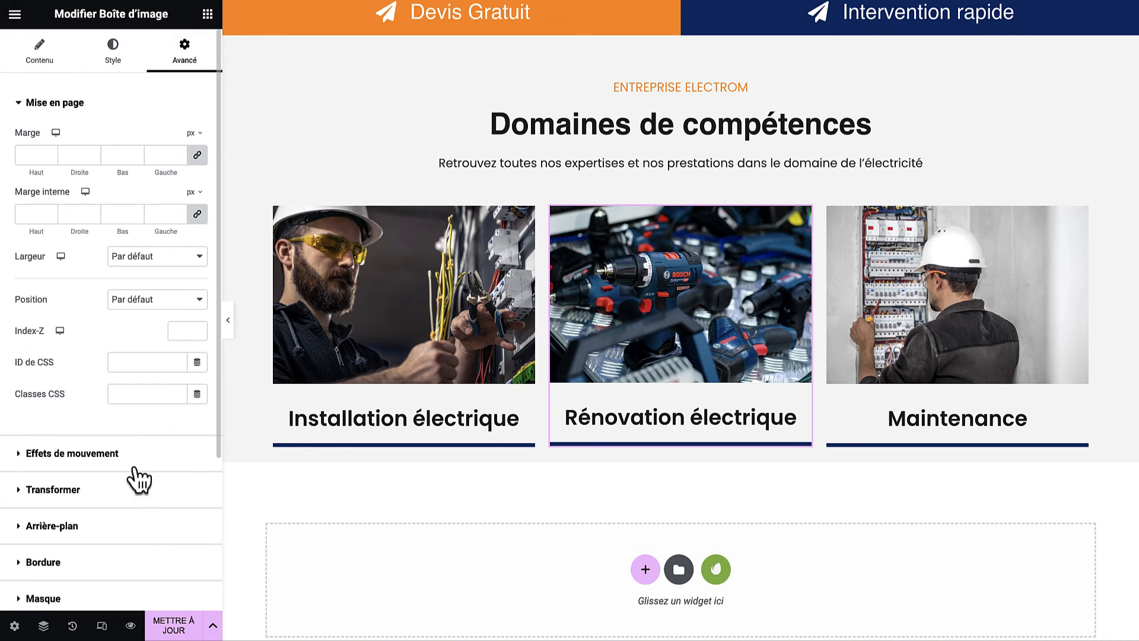
pyautogui.click(103, 562)
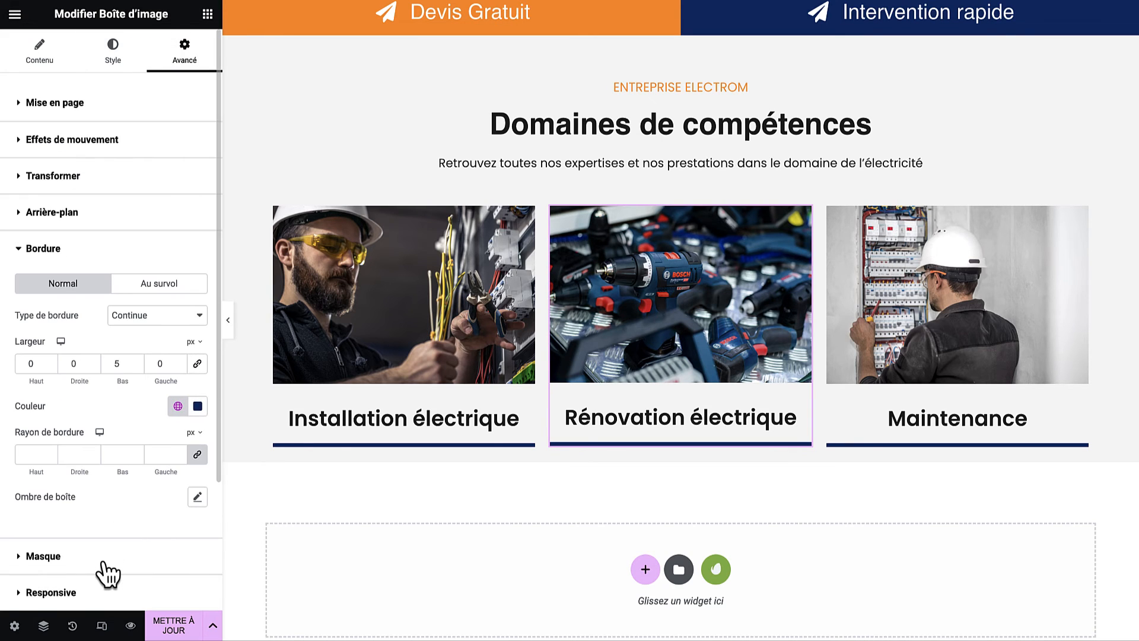
pyautogui.click(178, 406)
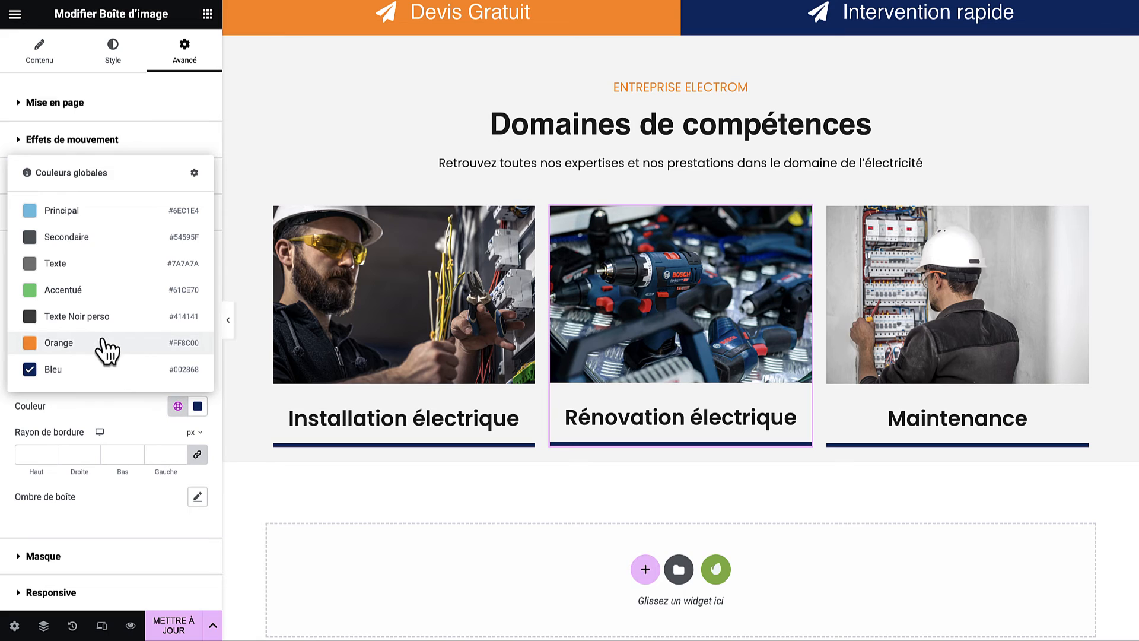
pyautogui.click(34, 343)
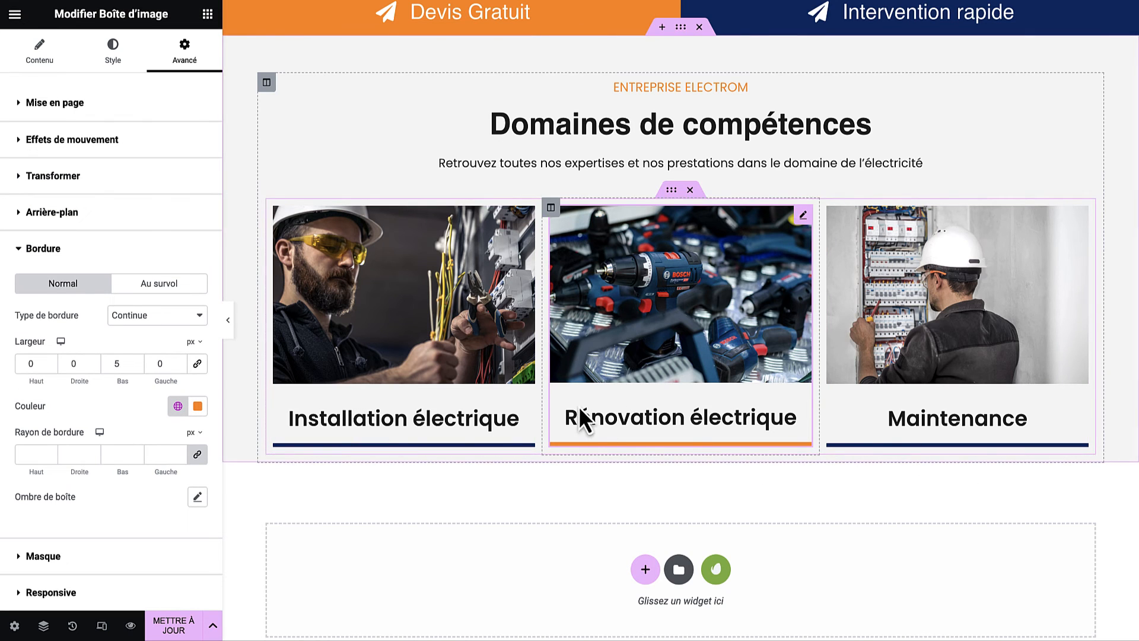
pyautogui.click(493, 410)
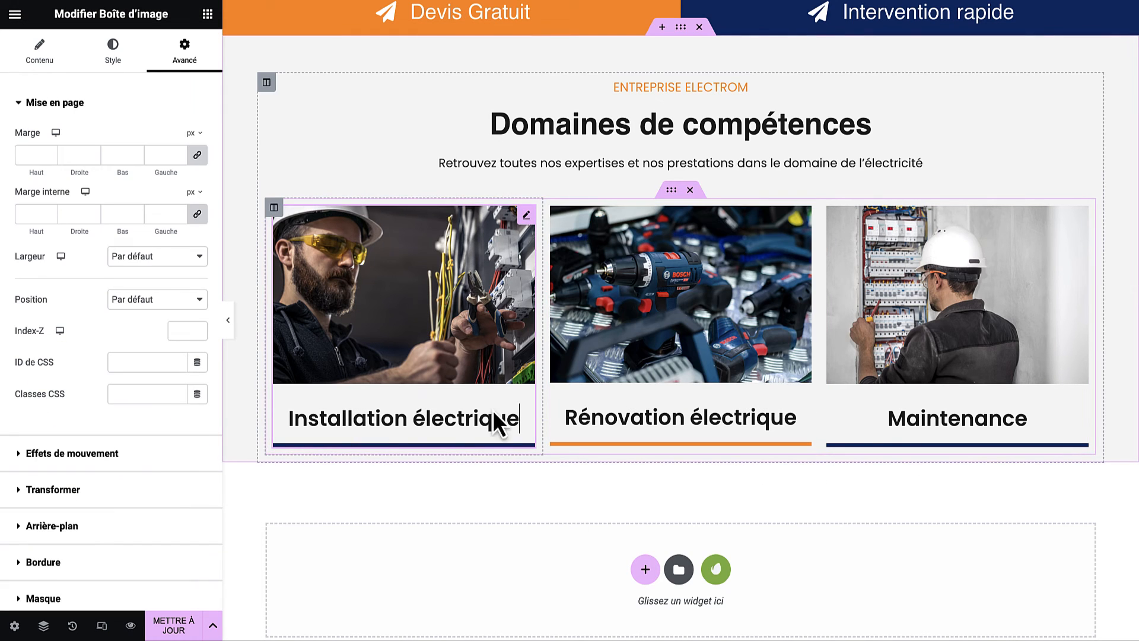
pyautogui.click(655, 128)
pyautogui.click(688, 372)
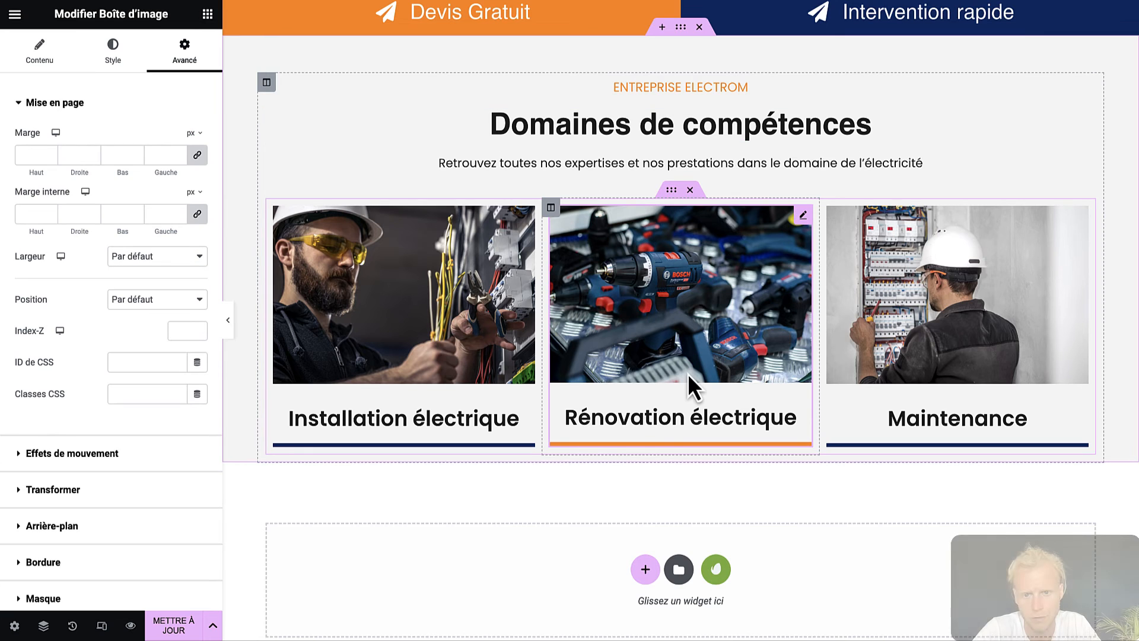
# Review the page layout from the hero through the "Devis Gratuit" / "Intervention rapide" row to the "Domaines de compétences" image boxes.
pyautogui.scroll(2, 688, 372)
pyautogui.scroll(5, 688, 372)
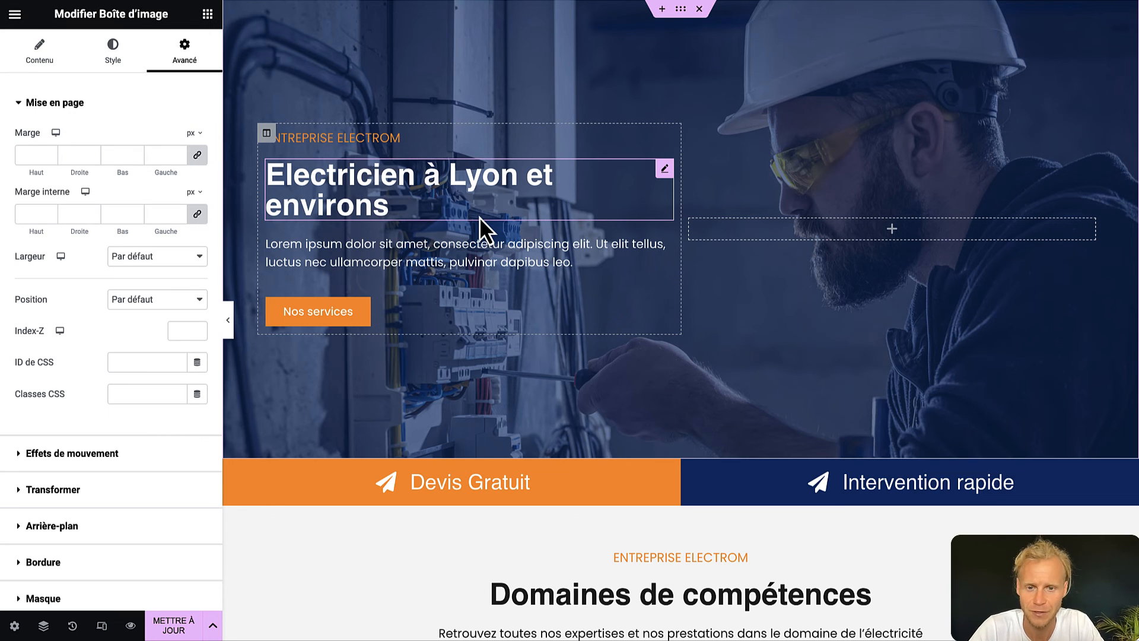
pyautogui.scroll(-6, 479, 217)
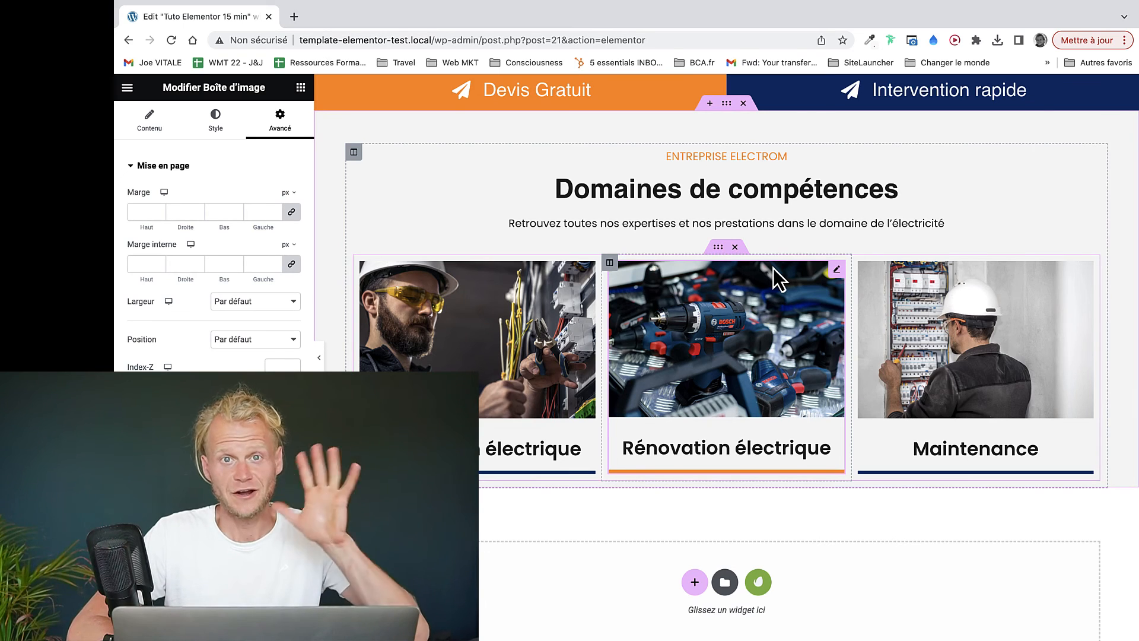
pyautogui.scroll(2, 773, 268)
pyautogui.scroll(1, 773, 268)
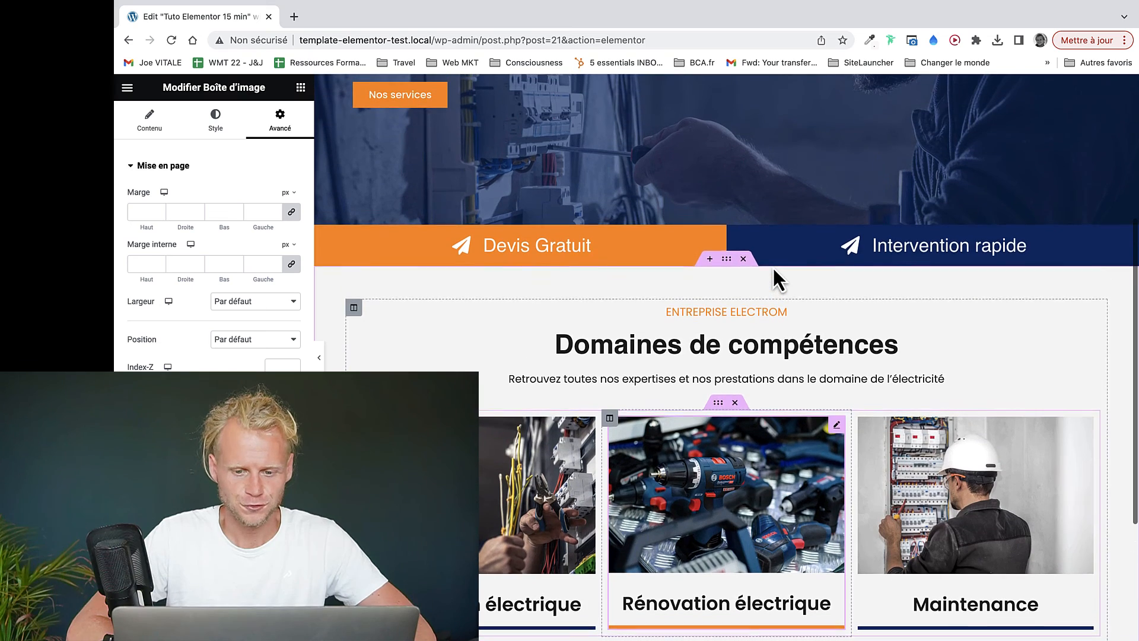
pyautogui.scroll(1, 774, 268)
pyautogui.scroll(4, 774, 268)
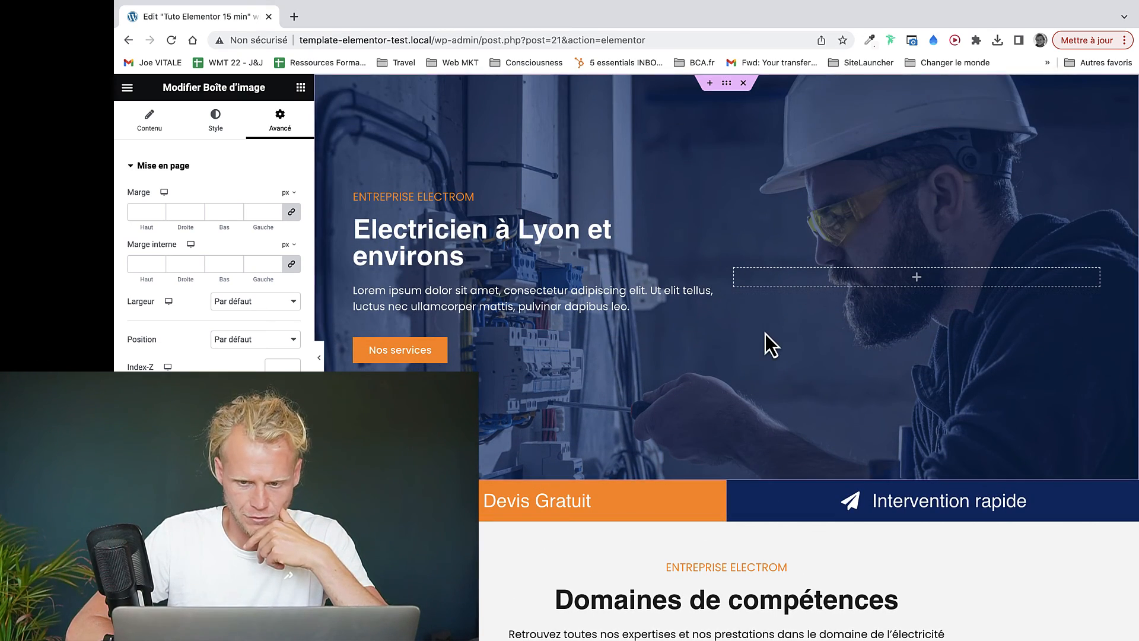
pyautogui.scroll(-5, 767, 343)
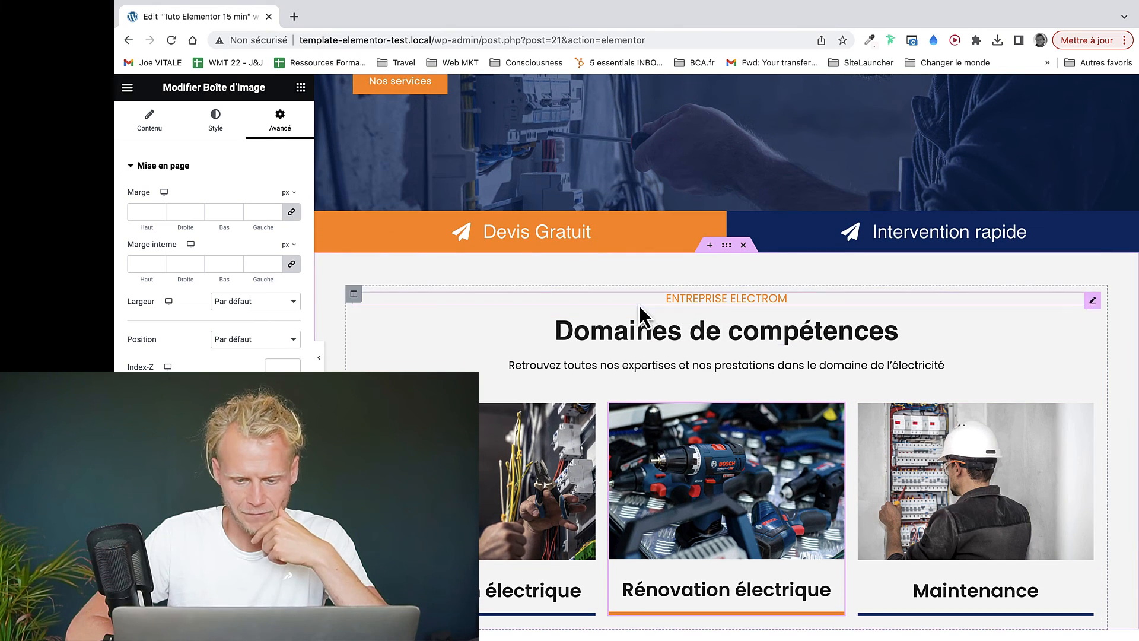
pyautogui.scroll(-1, 664, 287)
pyautogui.scroll(1, 664, 287)
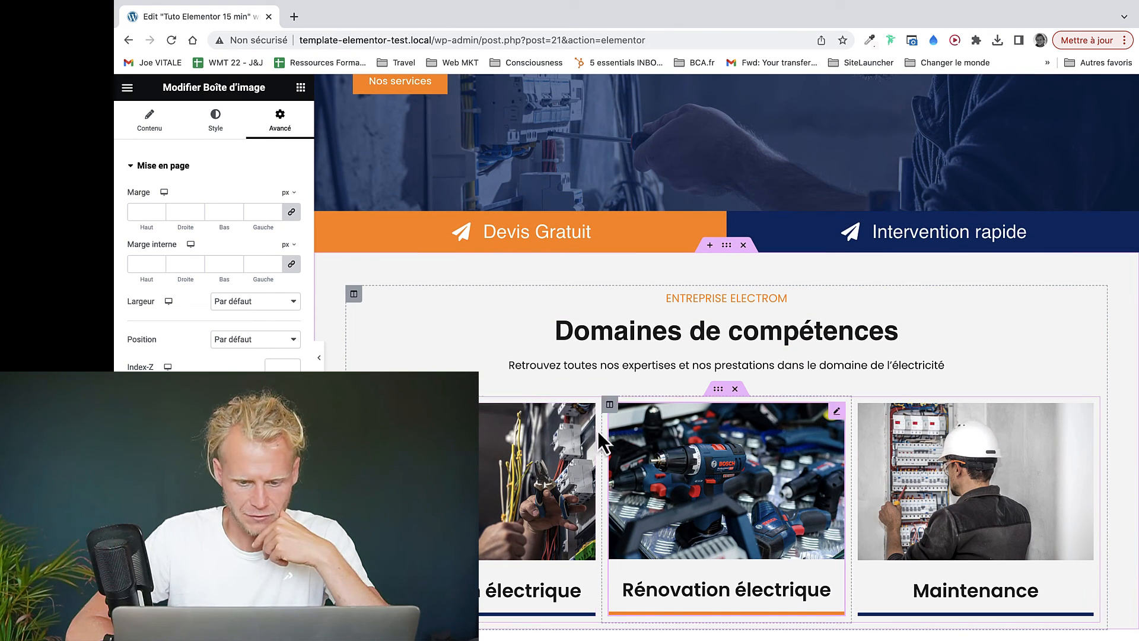
pyautogui.scroll(5, 967, 332)
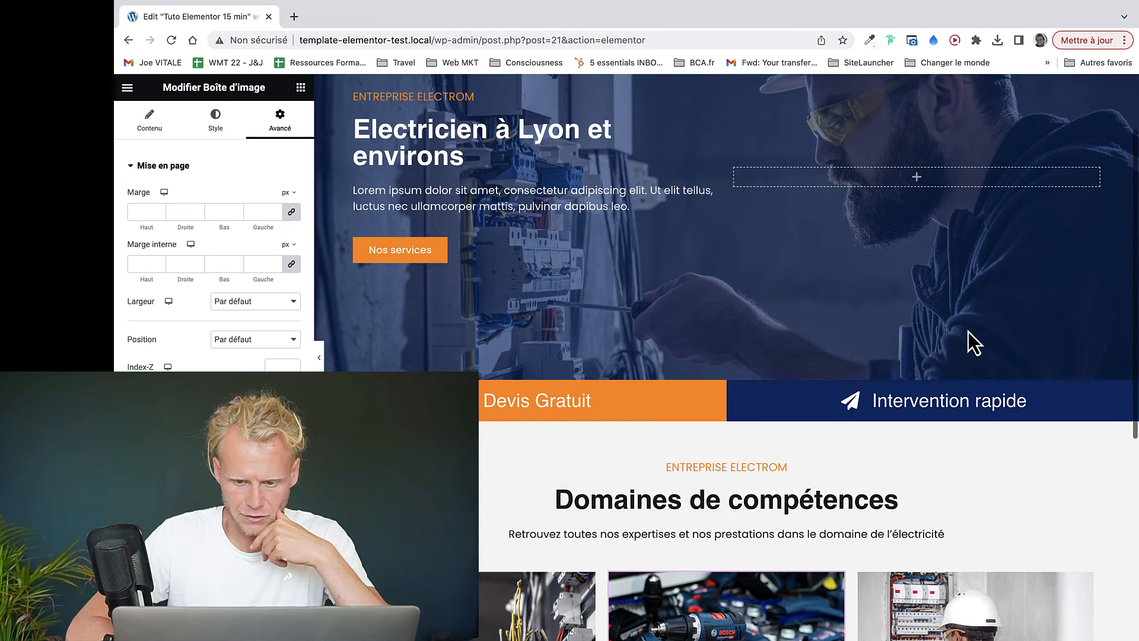